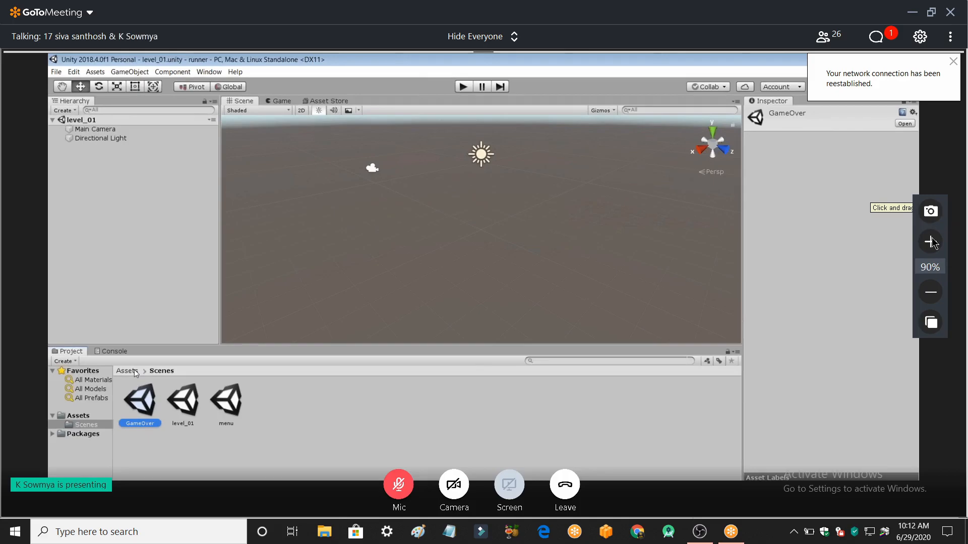
Dismiss the meeting notifications and the mute reminder, and select the level_01 scene asset.
left_click(952, 62)
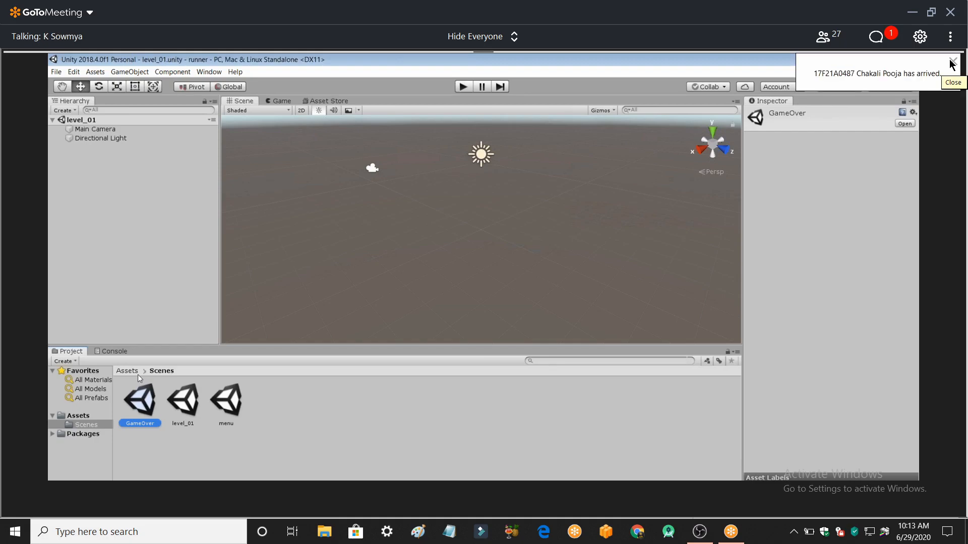
left_click(952, 62)
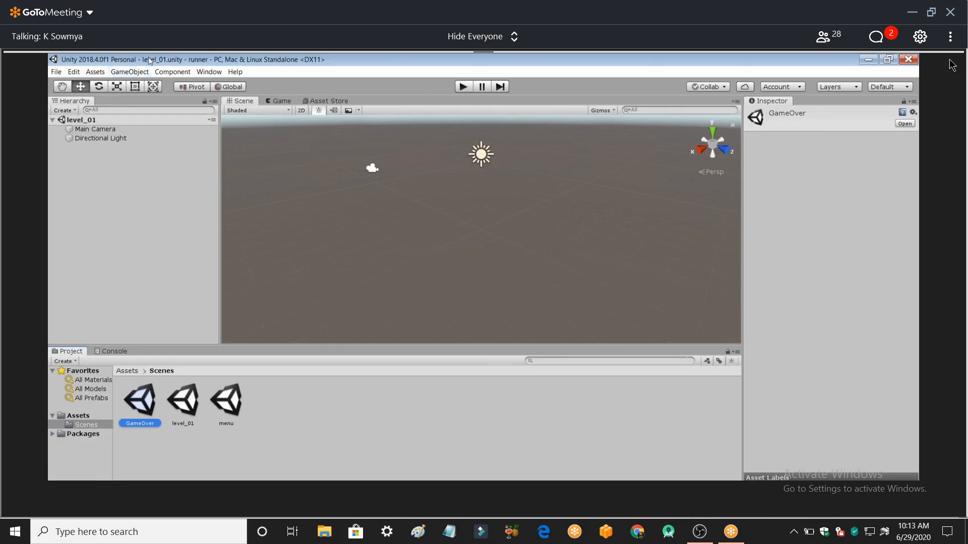
left_click(195, 399)
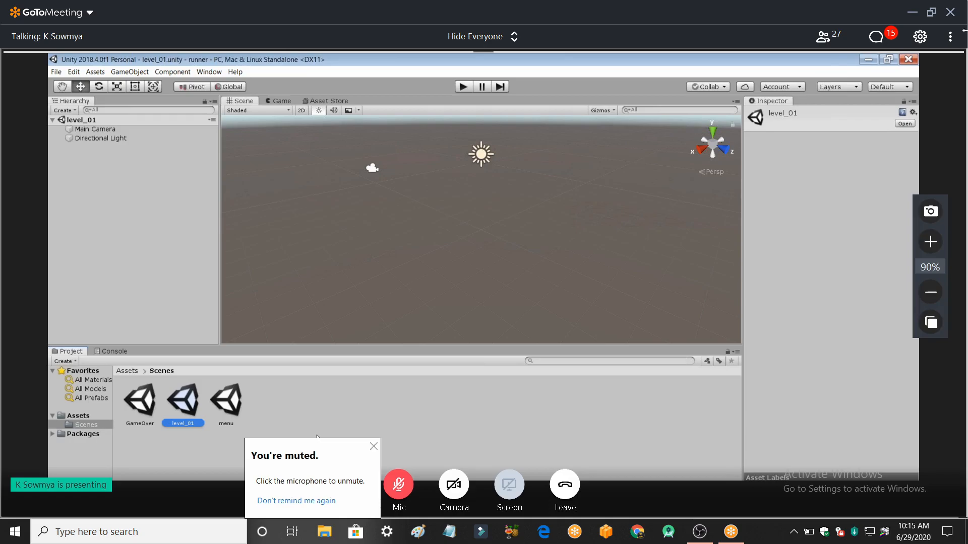
left_click(373, 447)
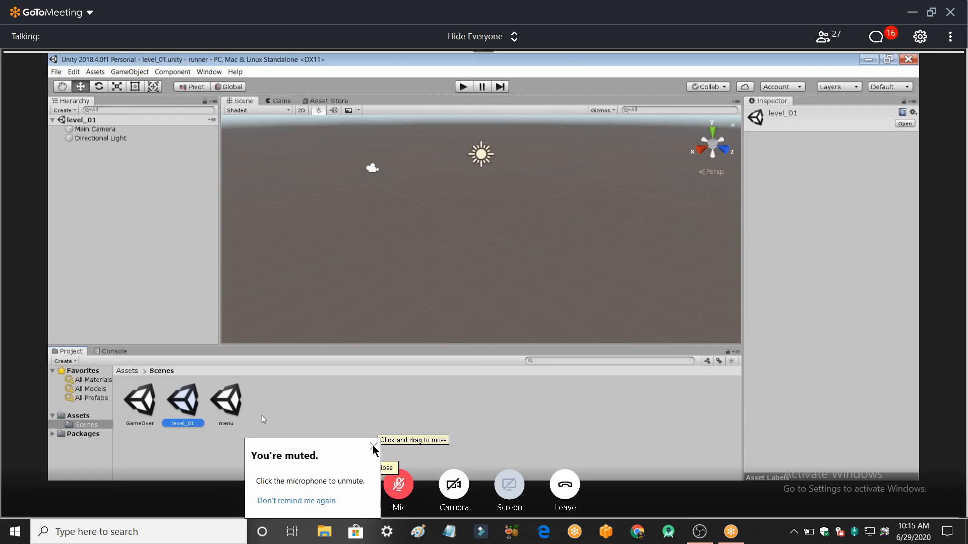
left_click(373, 446)
left_click(316, 501)
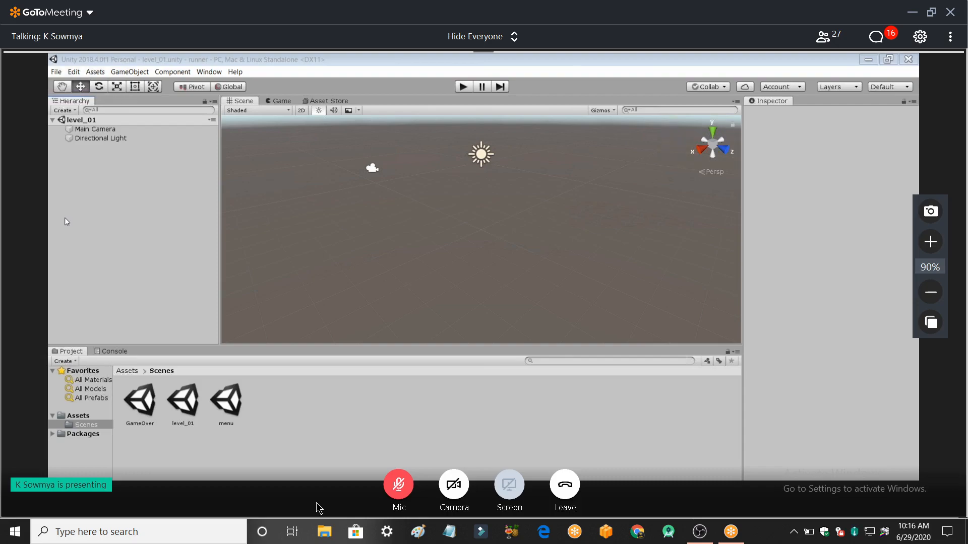
Add a Cube 3D object to the level_01 scene.
right_click(83, 192)
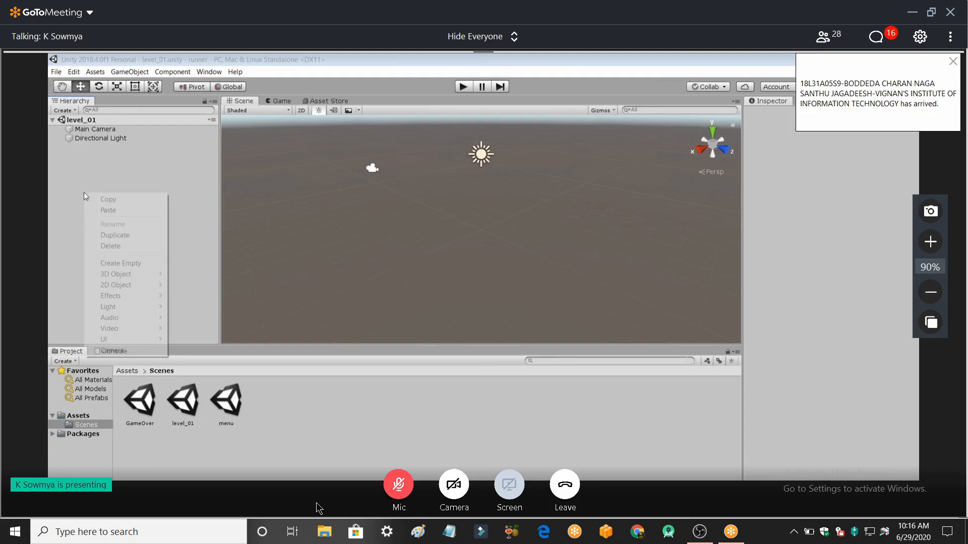
mouse_move(110, 276)
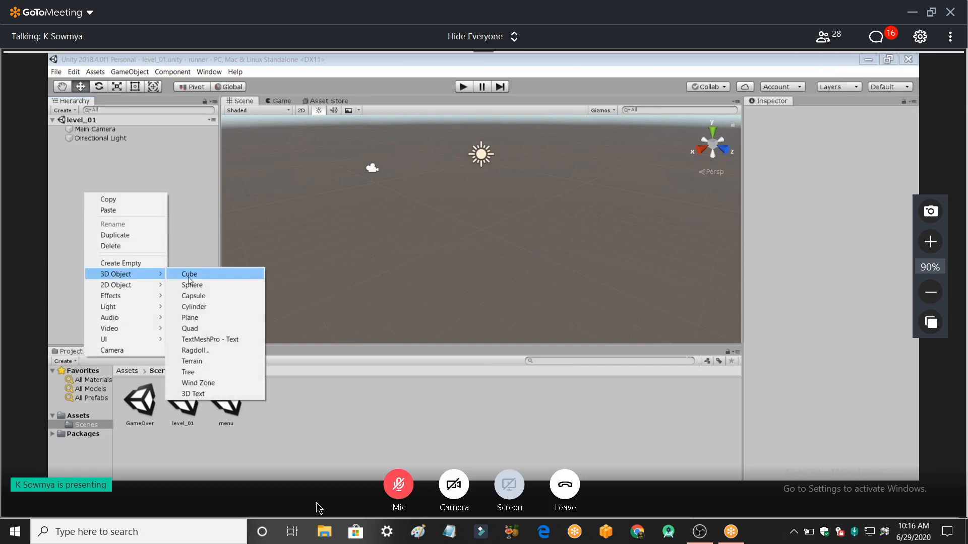
left_click(189, 277)
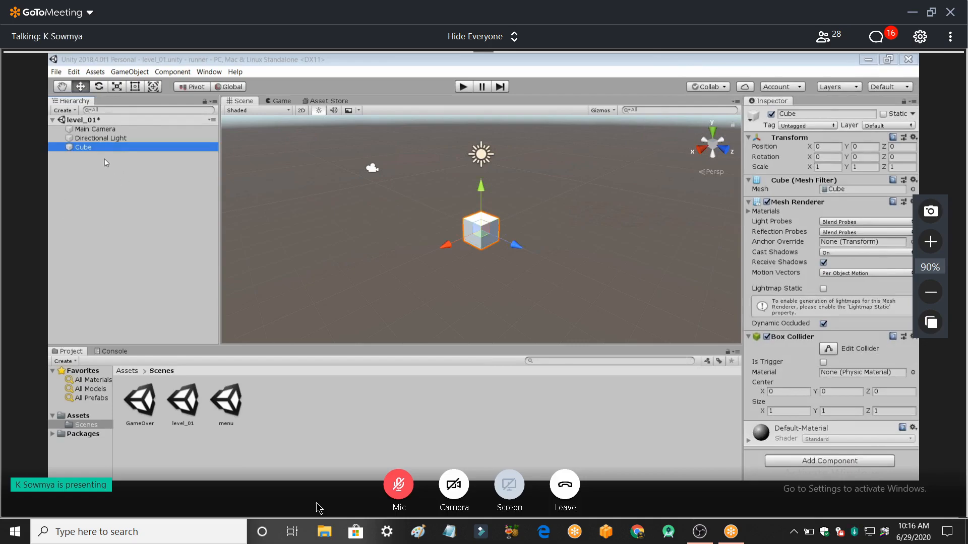
right_click(74, 199)
Switch to OBS to check the running recording, and return to the GoToMeeting window.
left_click(705, 534)
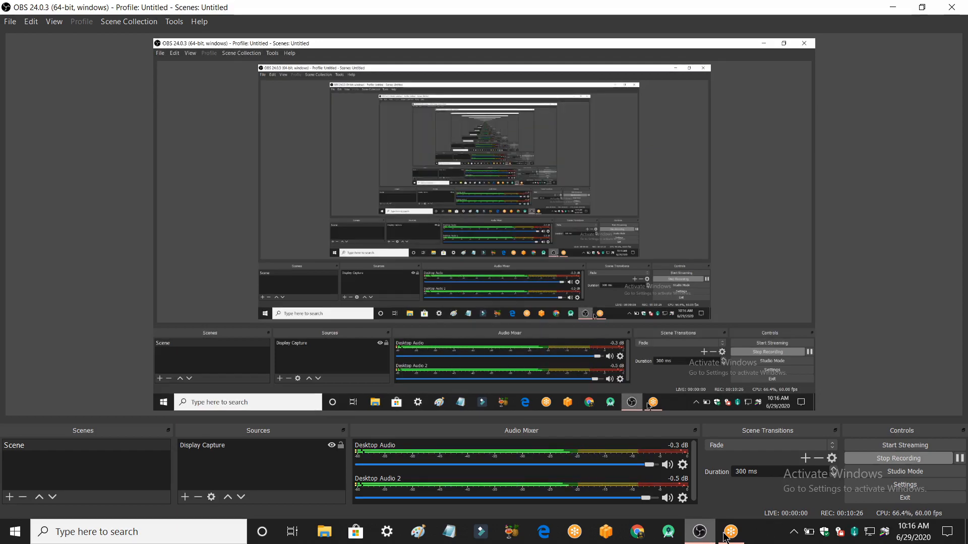
left_click(735, 536)
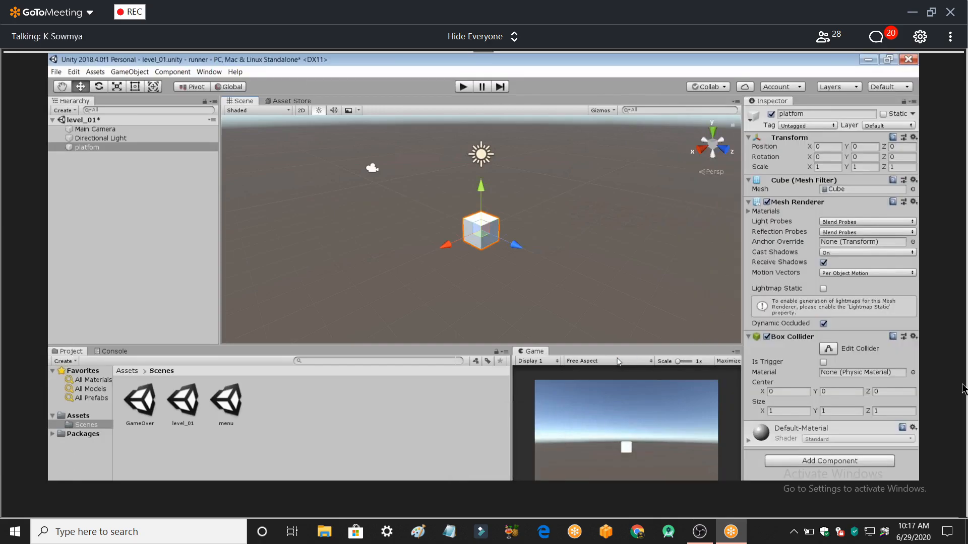
Look through the Game view's aspect ratio choices and dismiss the browser notifications that cover them.
left_click(617, 362)
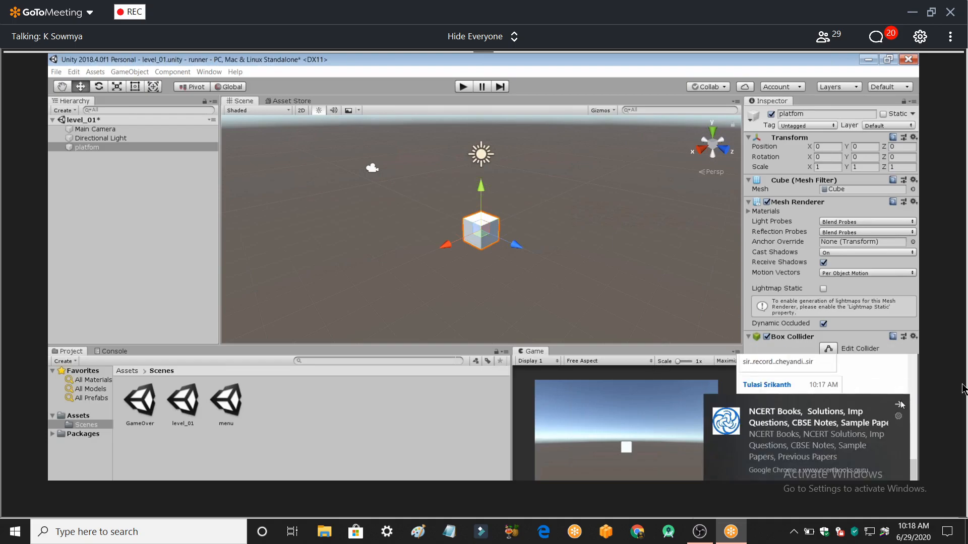
left_click(900, 406)
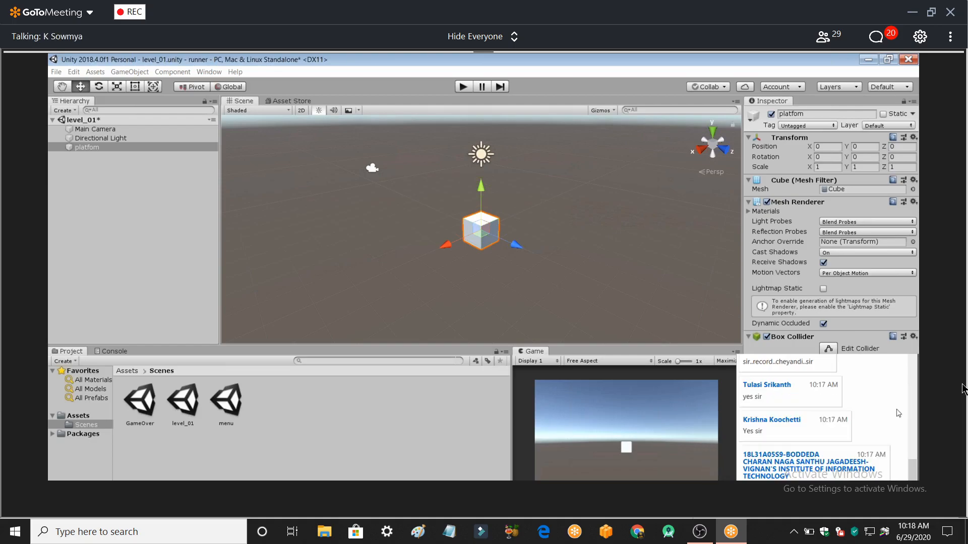
left_click(899, 405)
left_click(899, 405)
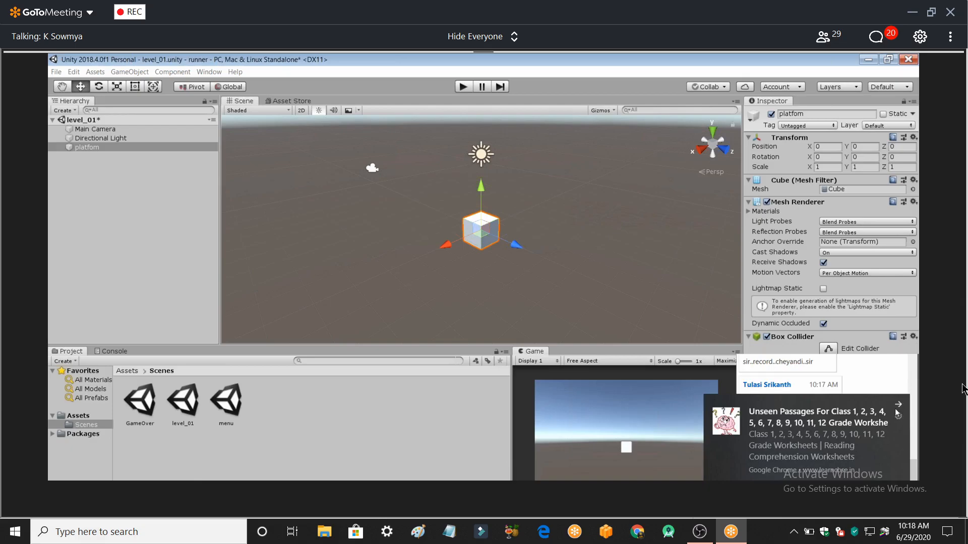
left_click(898, 406)
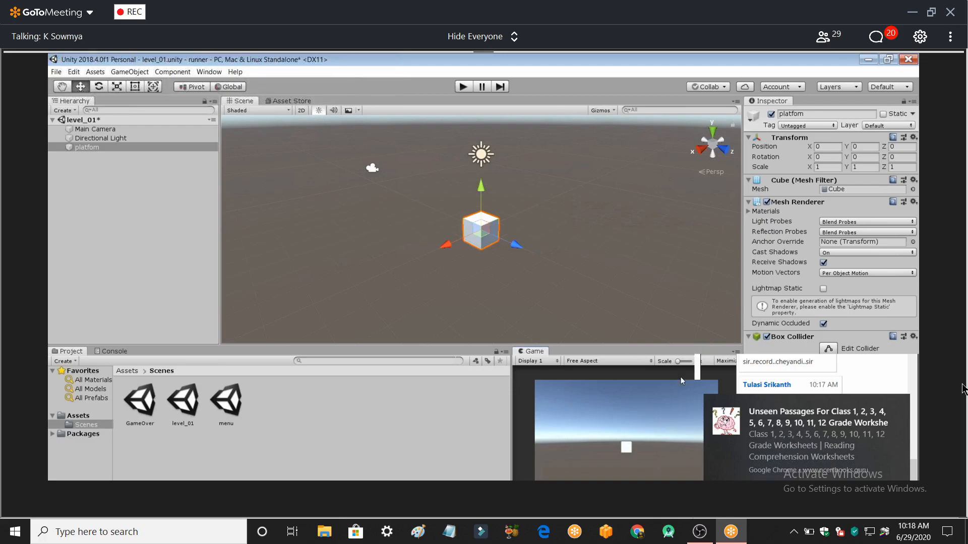
left_click(608, 361)
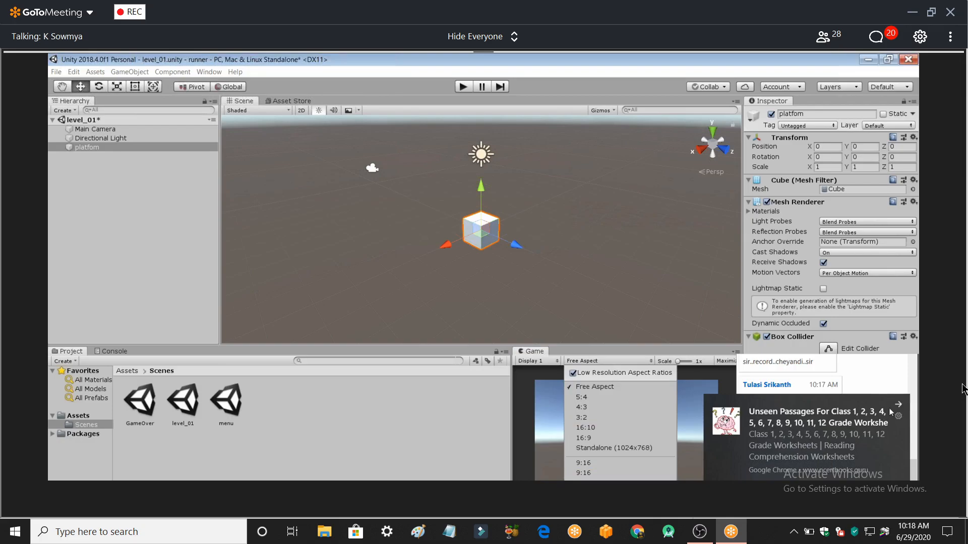
left_click(898, 404)
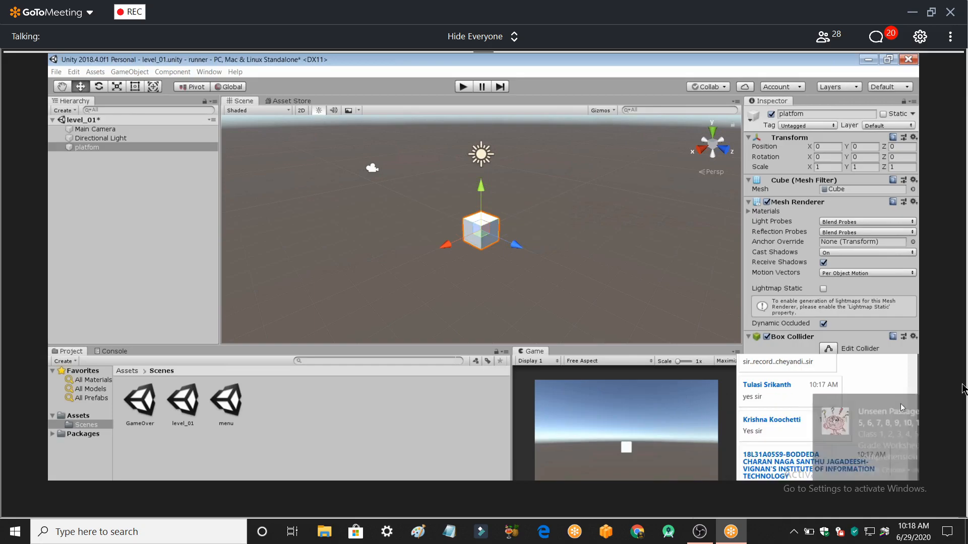
left_click(627, 361)
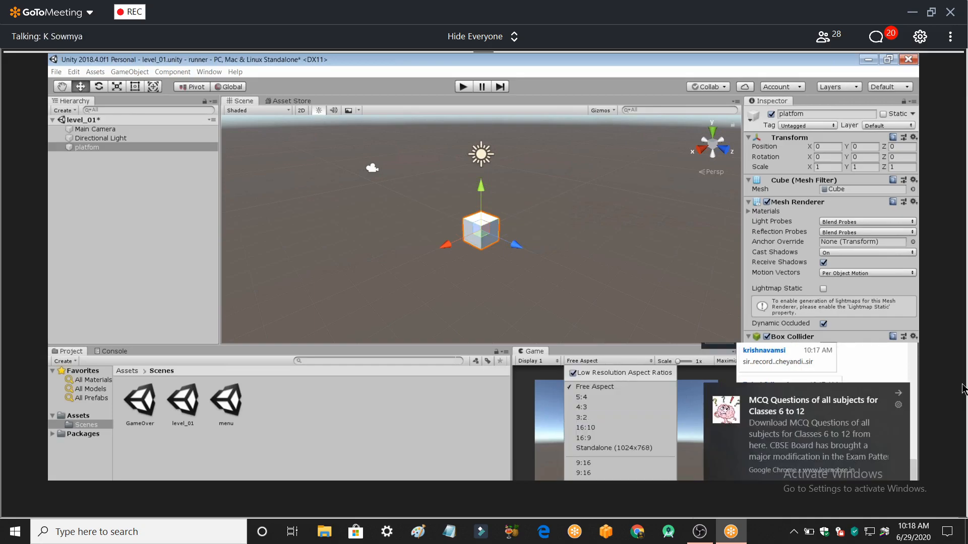
left_click(898, 393)
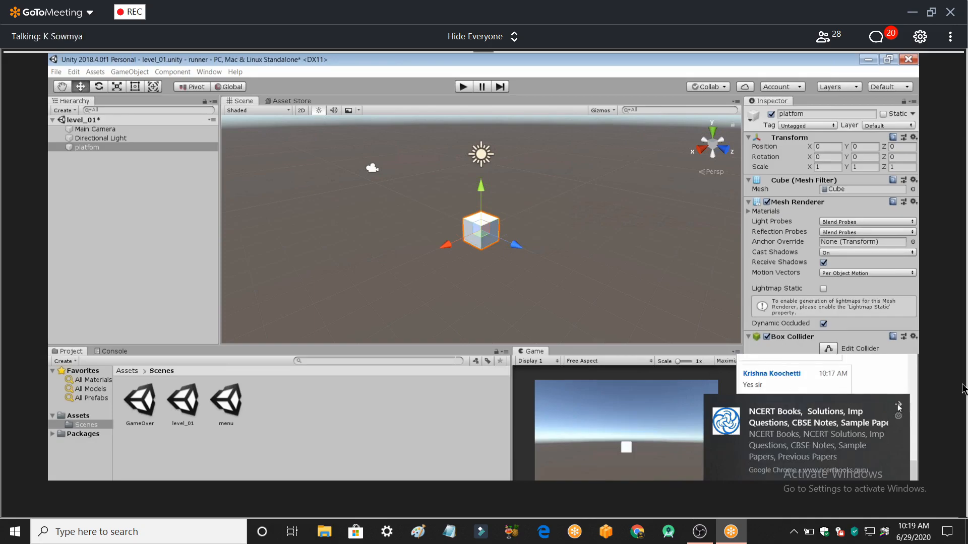
Check the recording status in OBS again and switch back to GoToMeeting.
left_click(697, 533)
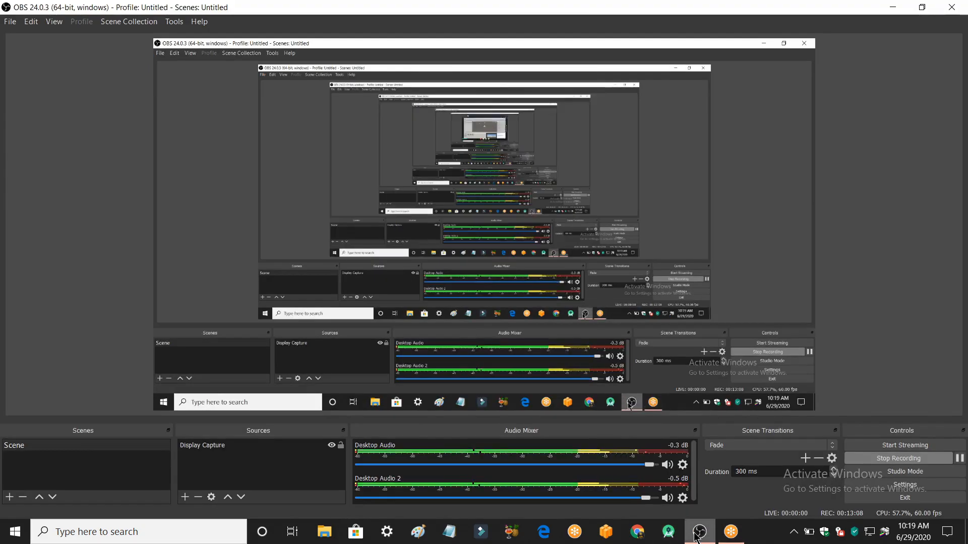
left_click(726, 537)
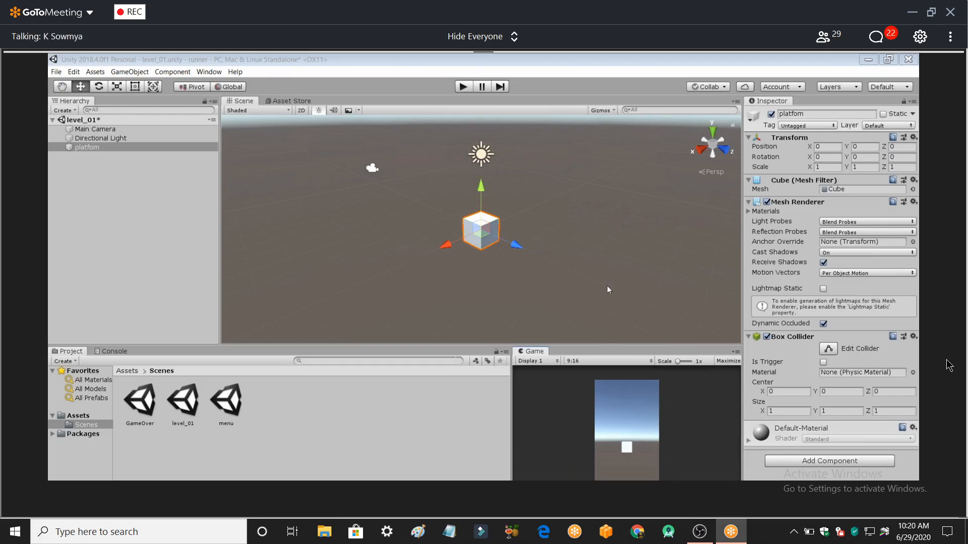
Review the custom size entry with the Aspect Ratio type, and choose the 9:16 ratio for the Game view.
left_click(591, 361)
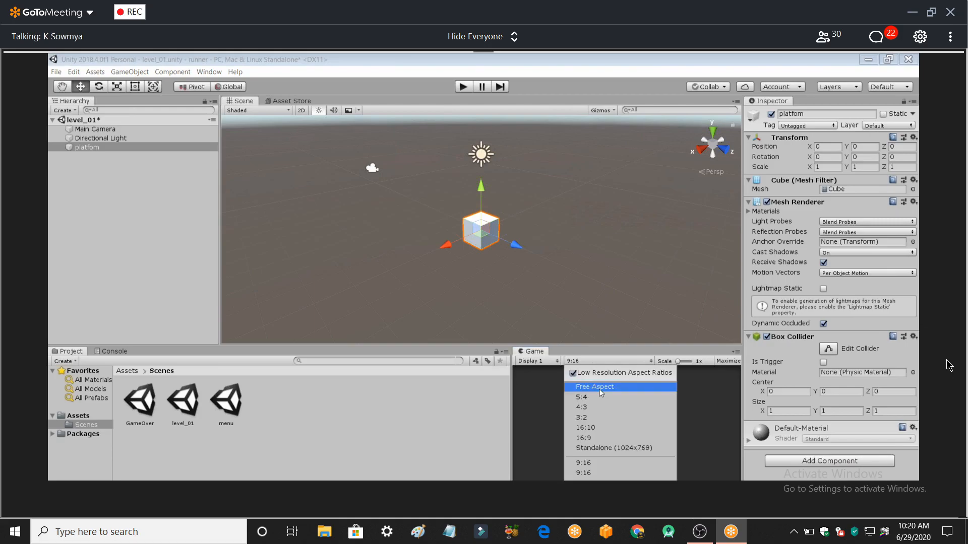
left_click(581, 478)
left_click(663, 443)
left_click(663, 456)
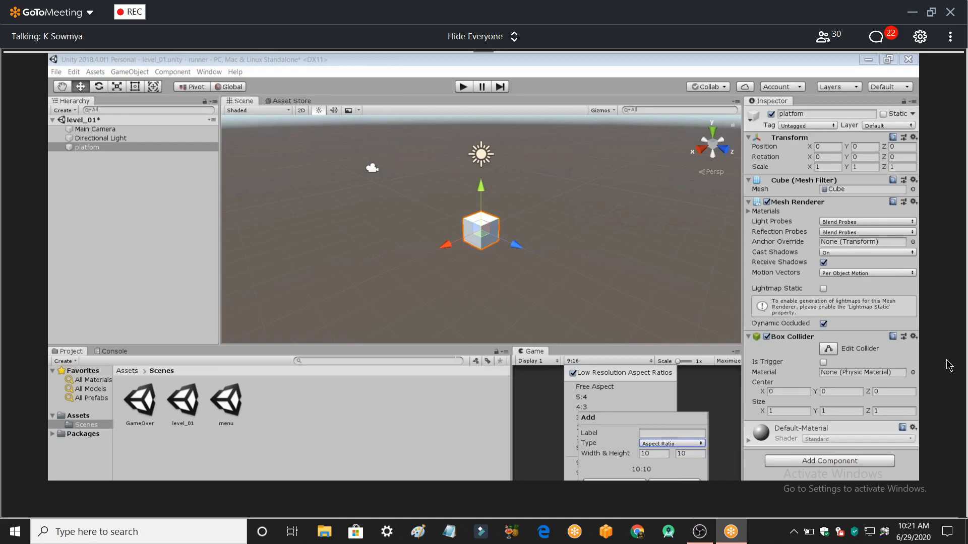
left_click(693, 403)
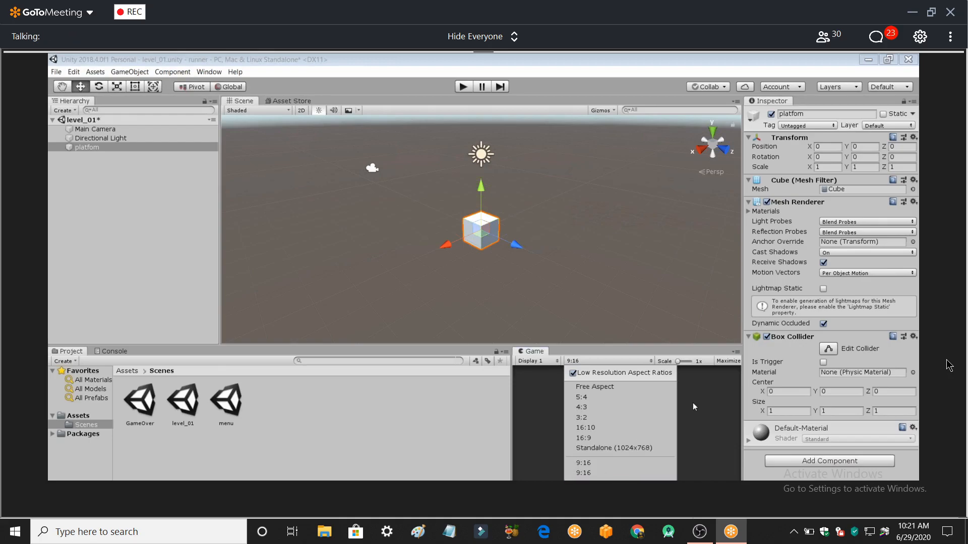
left_click(591, 463)
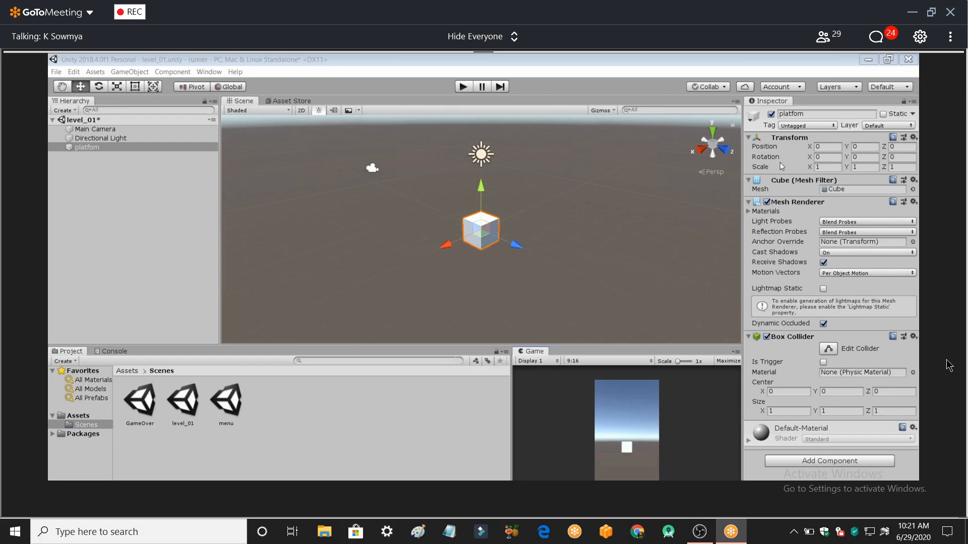
Set the scale of the platfom cube to X 7, Y 0.5 and Z 50.
left_click(85, 146)
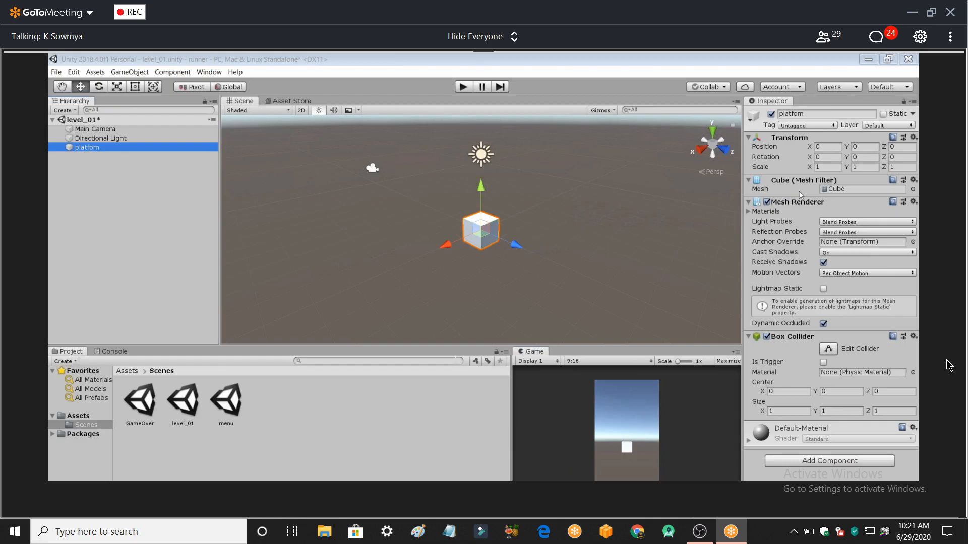
left_click(828, 166)
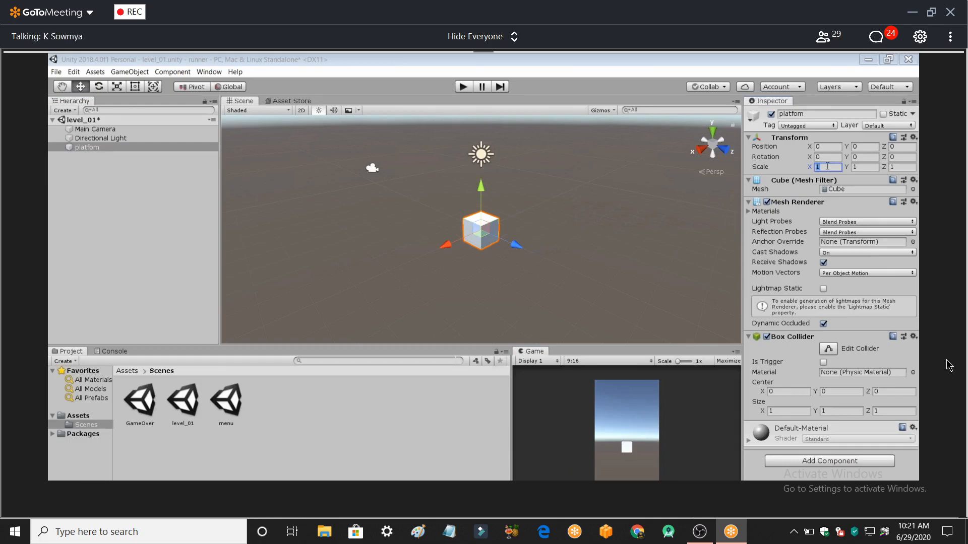
type("7")
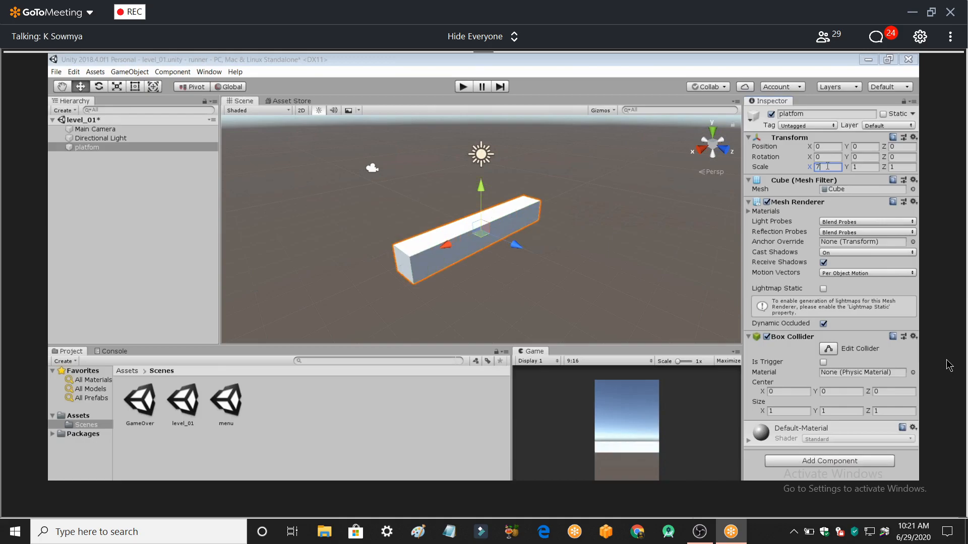
left_click(863, 167)
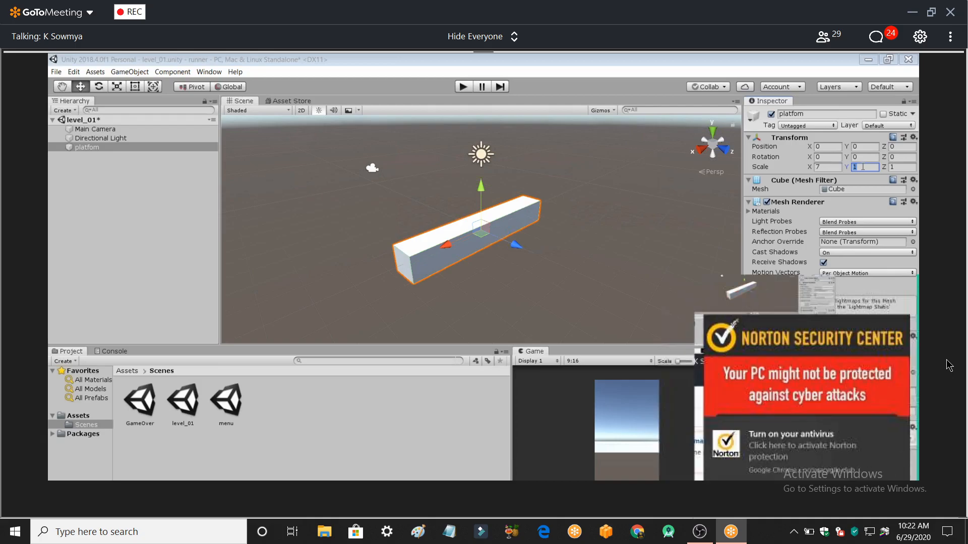
mouse_move(898, 433)
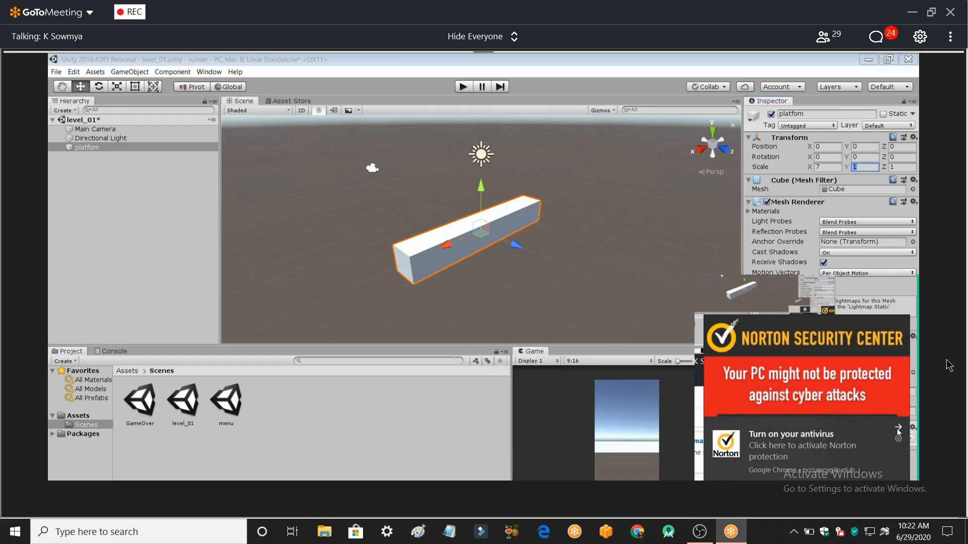
left_click(898, 428)
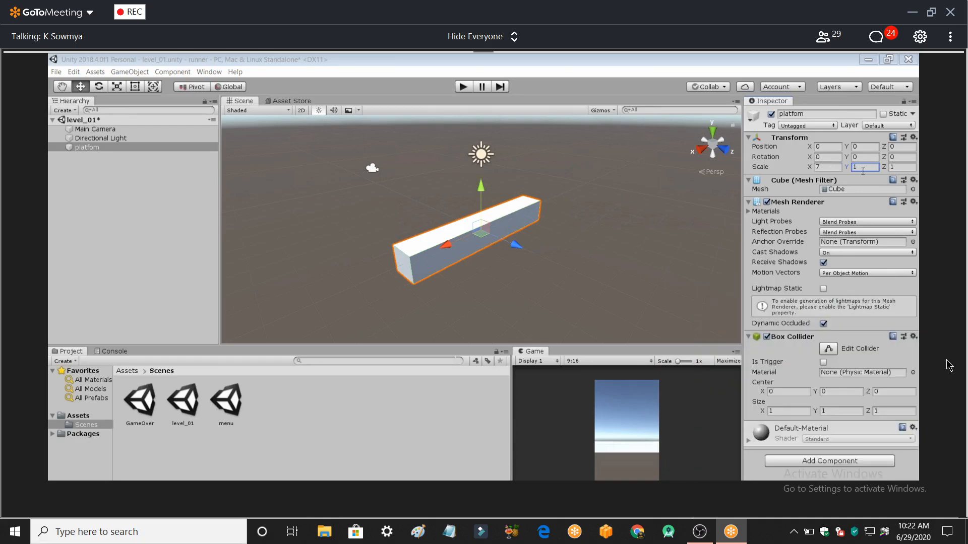
type("0.5")
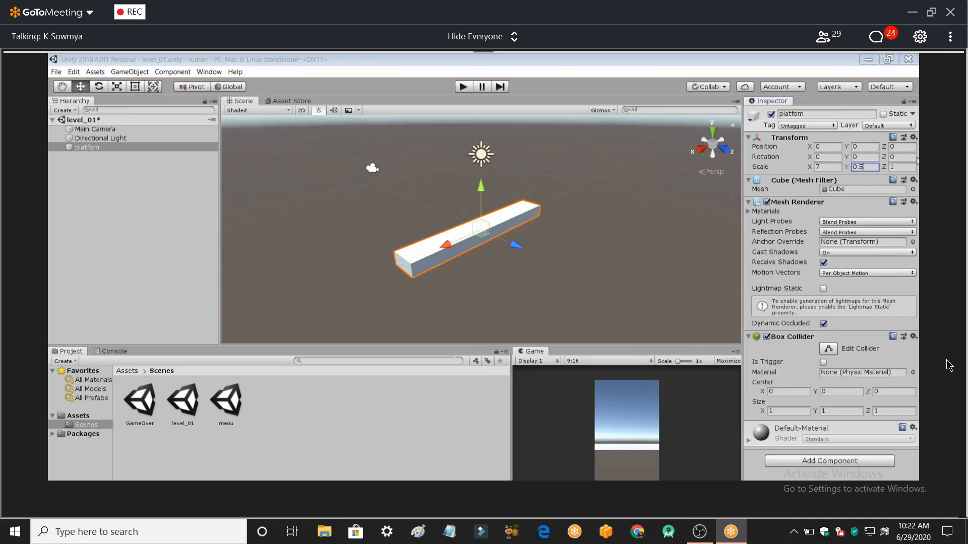
left_click(898, 166)
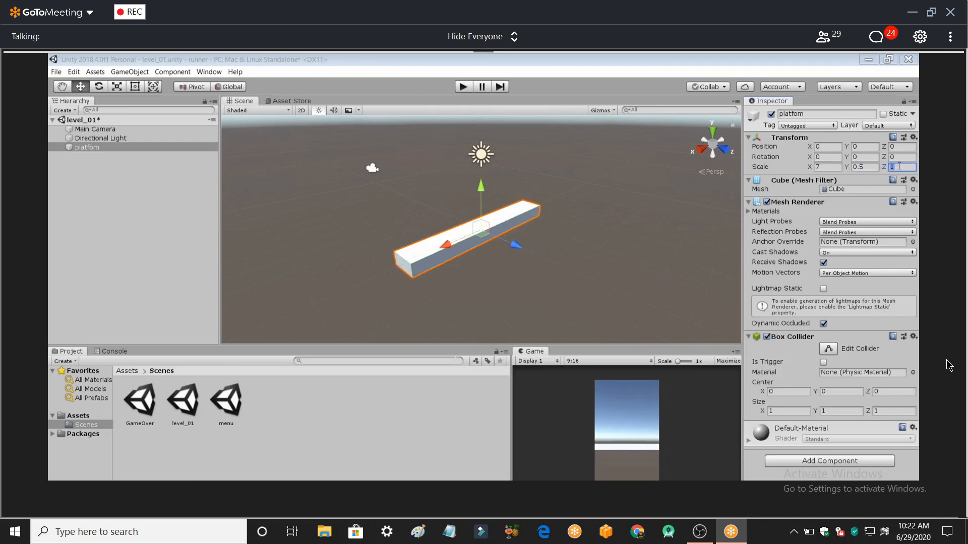
type("5")
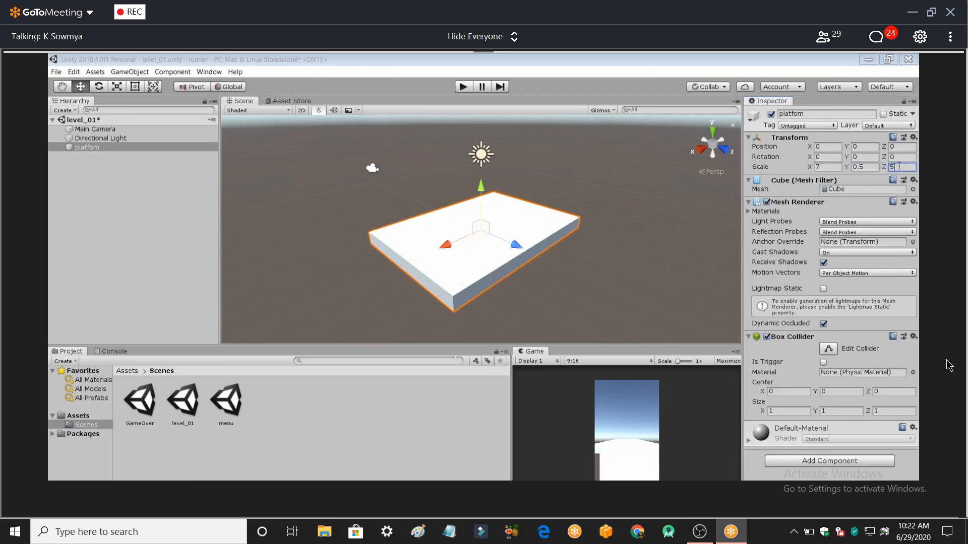
type("0")
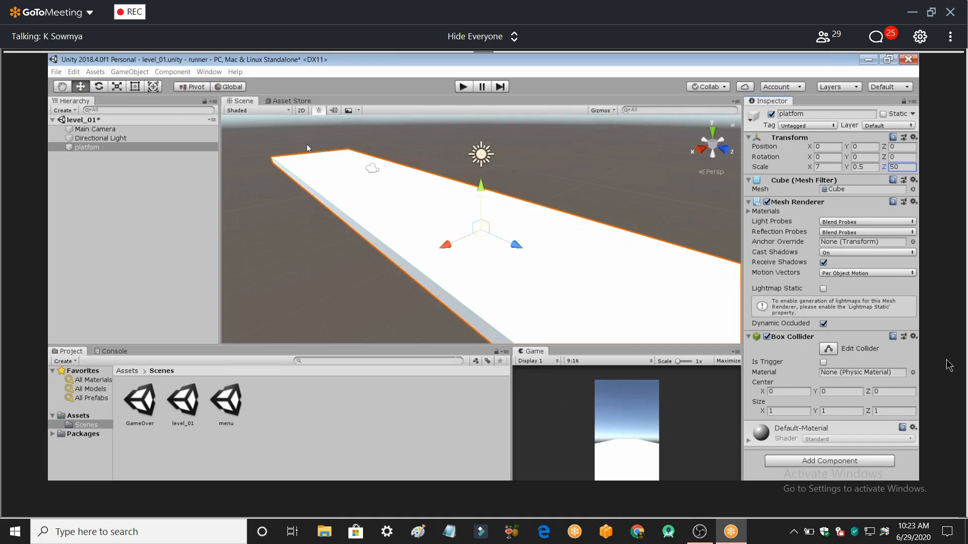
Raise the Main Camera to a Y position of 3 and compare its settings with the platfom cube's.
left_click(134, 132)
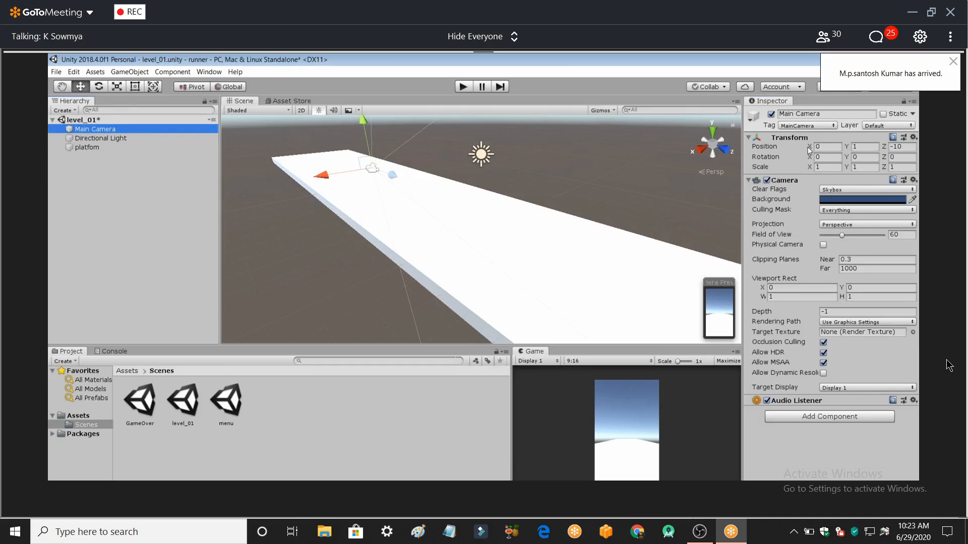
left_click(861, 147)
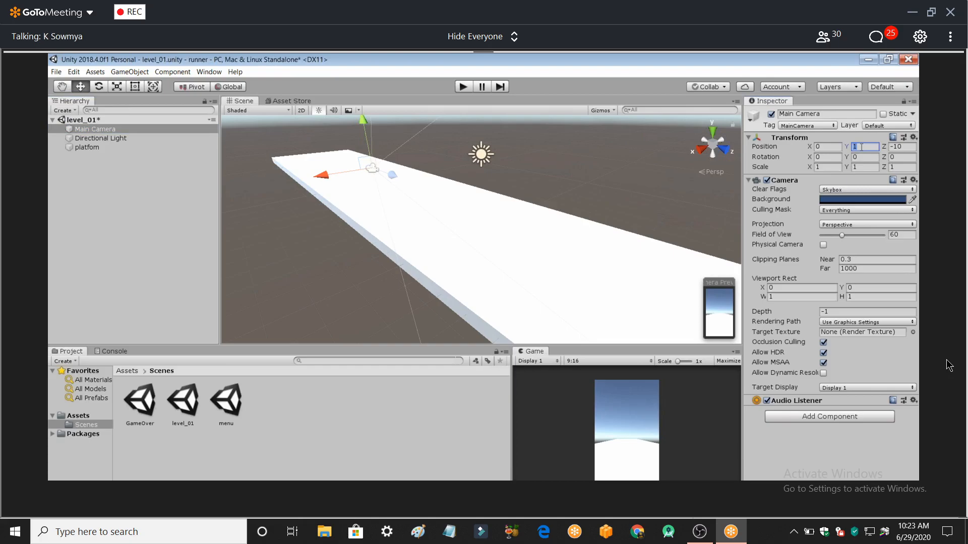
type("3")
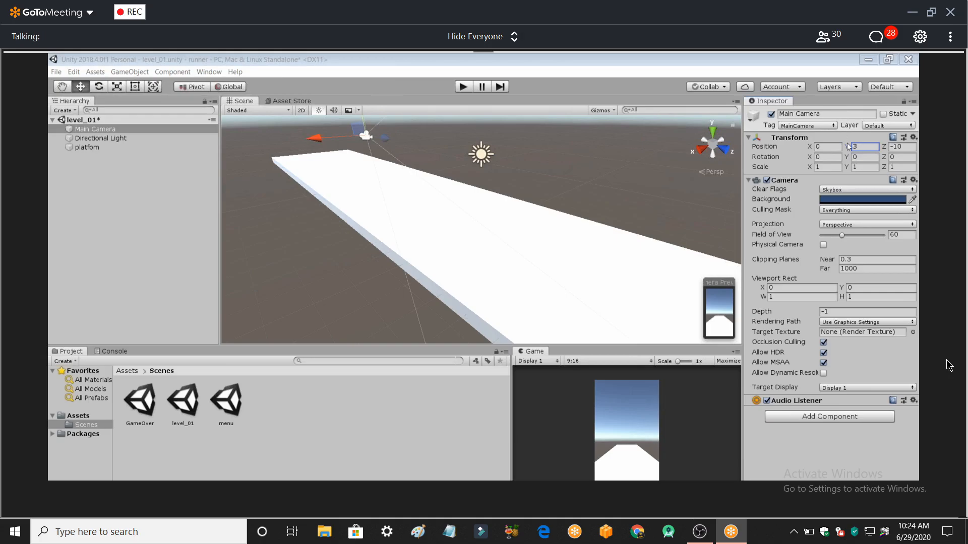
left_click(87, 147)
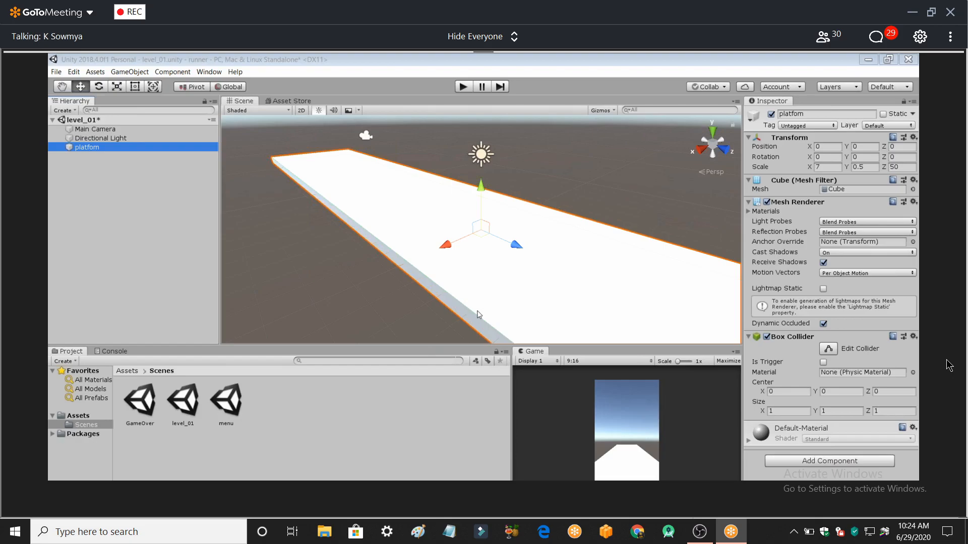
left_click(143, 129)
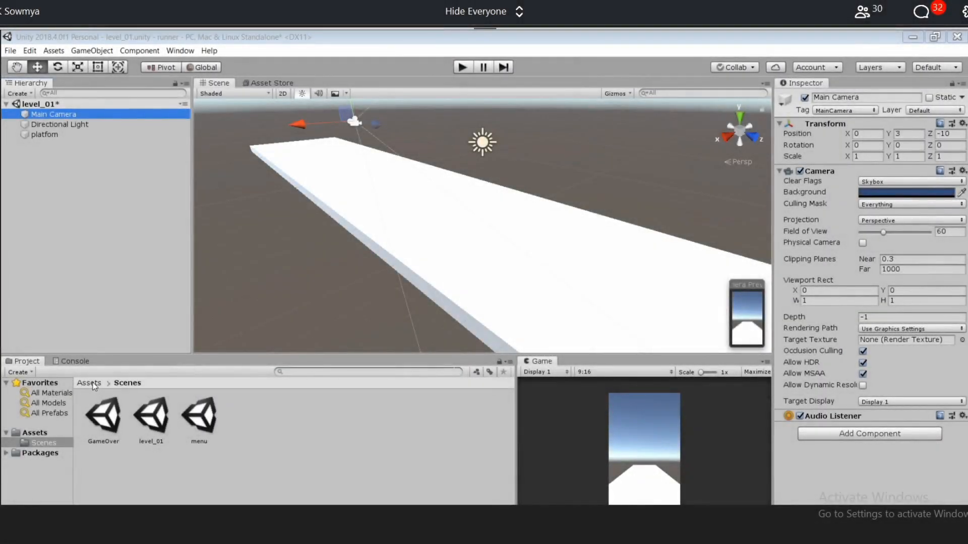
Create a folder named Sprites in the project's Assets folder.
left_click(92, 383)
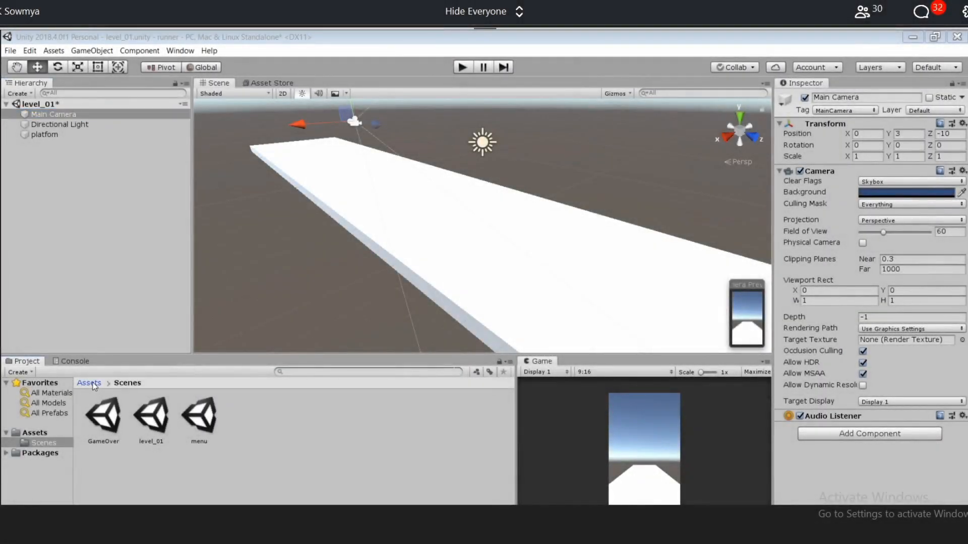
left_click(89, 383)
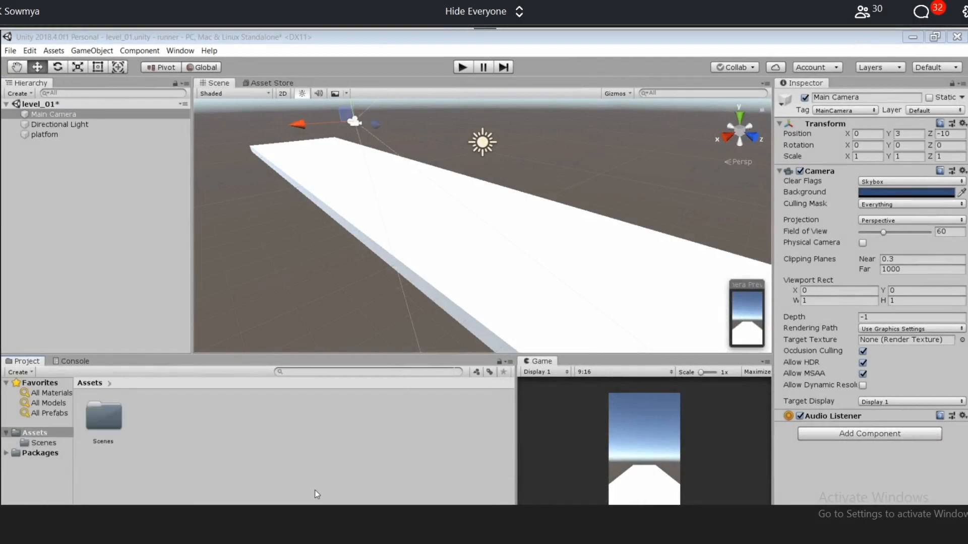
left_click(159, 432)
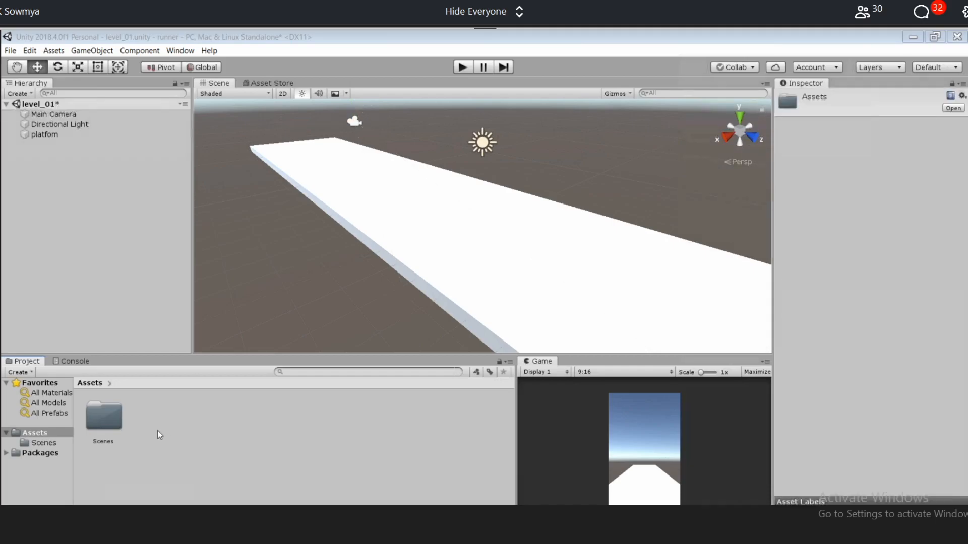
right_click(159, 435)
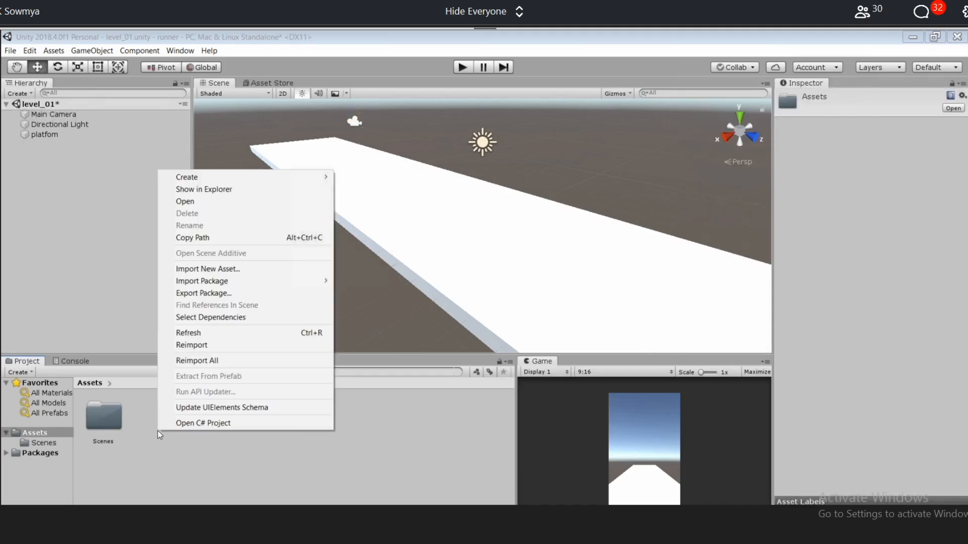
mouse_move(227, 177)
left_click(360, 163)
type("s")
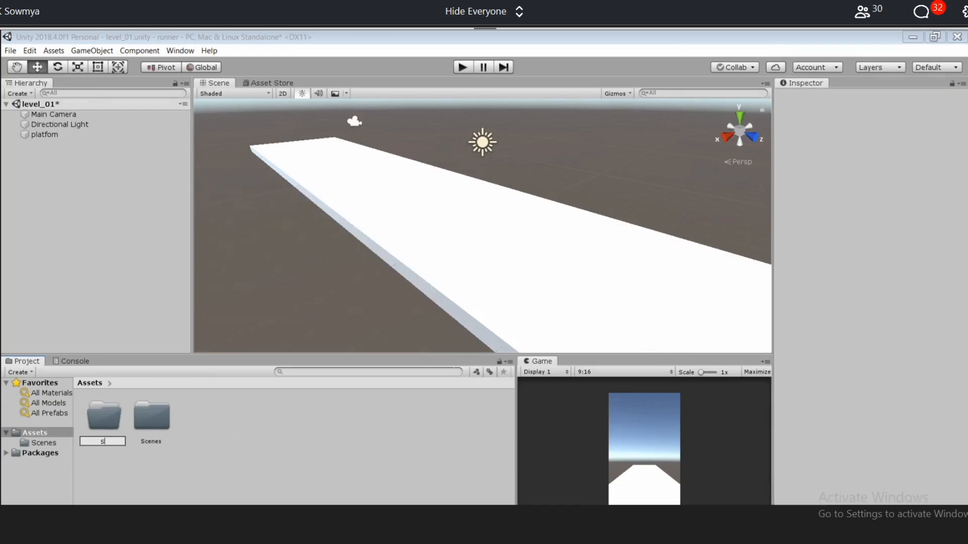
type("prites")
key("Return")
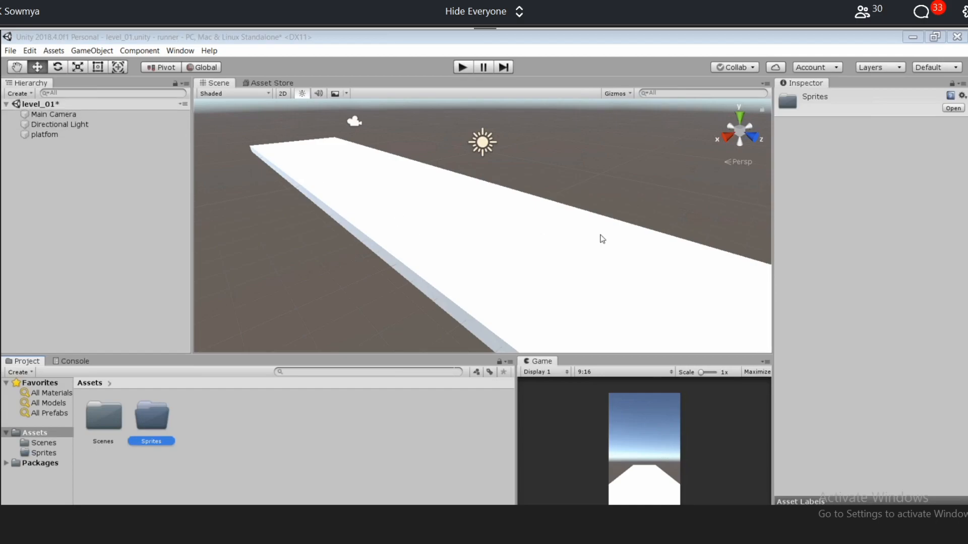
Check the recording status in OBS, return to GoToMeeting and minimize the browser covering the Unity editor.
scroll(601, 238, "down", 1)
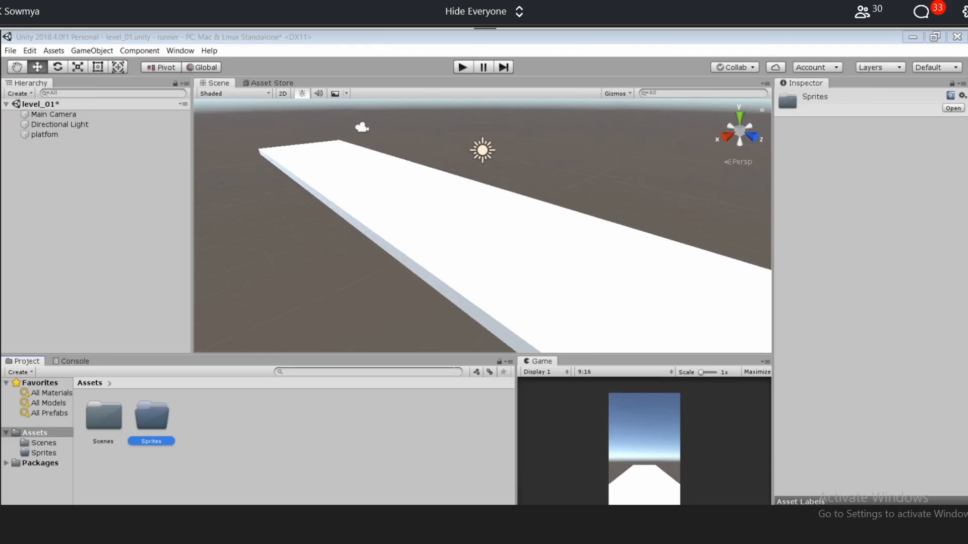
mouse_move(459, 529)
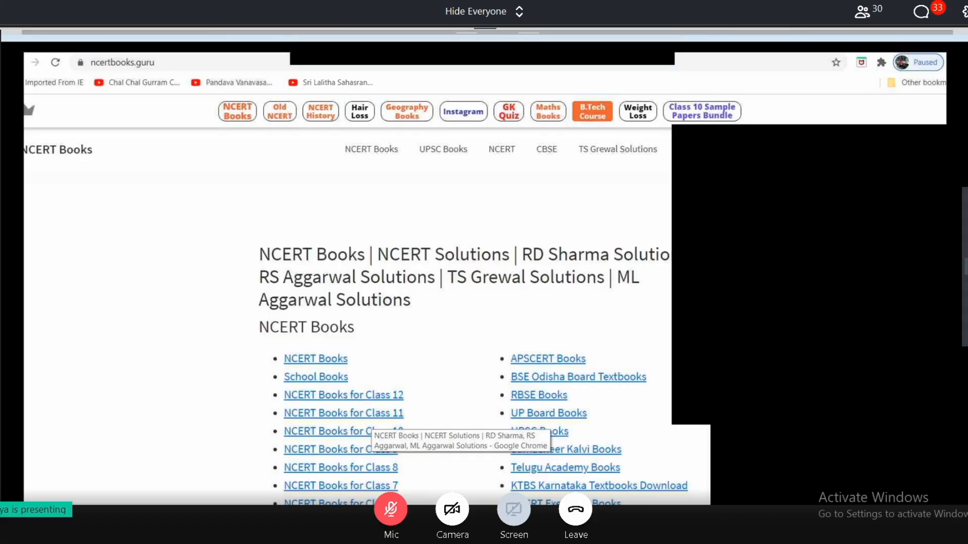
left_click(740, 543)
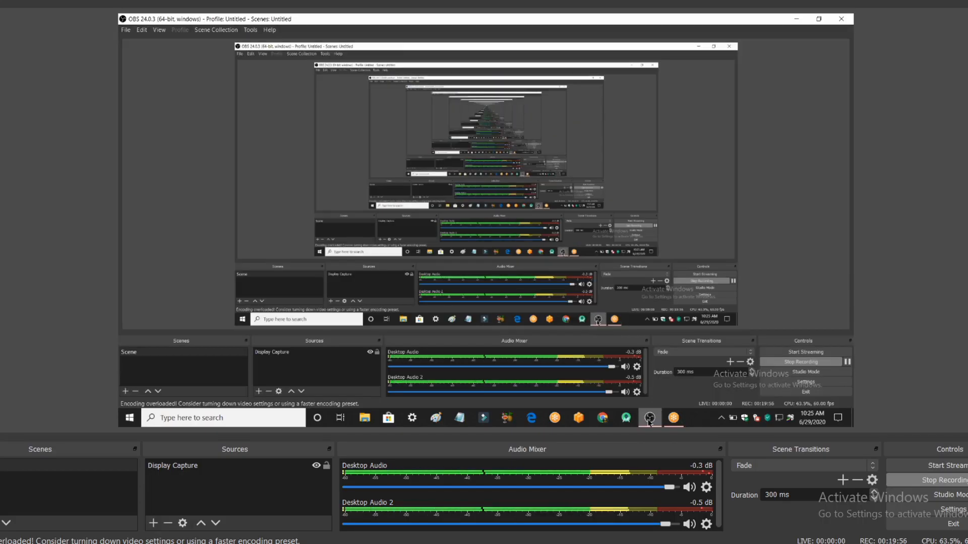
left_click(756, 543)
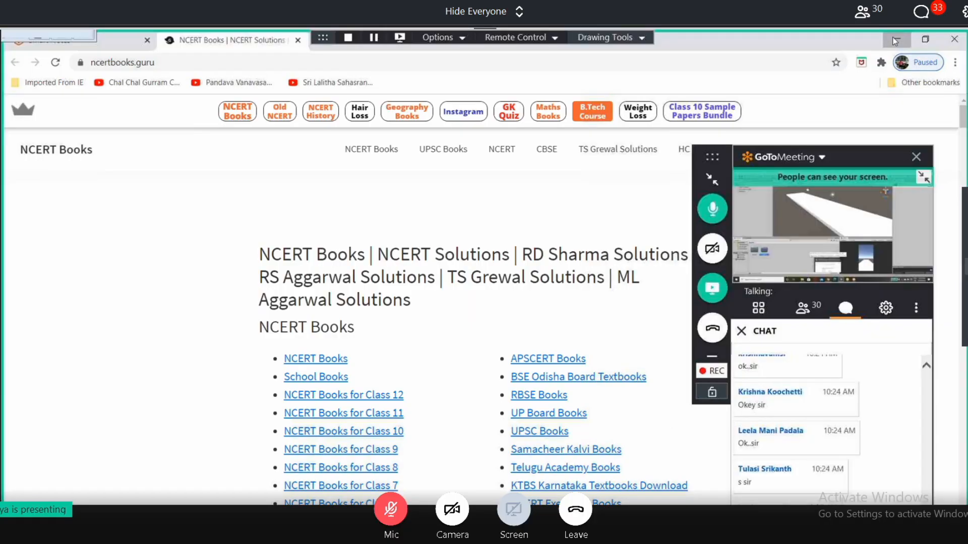
left_click(896, 41)
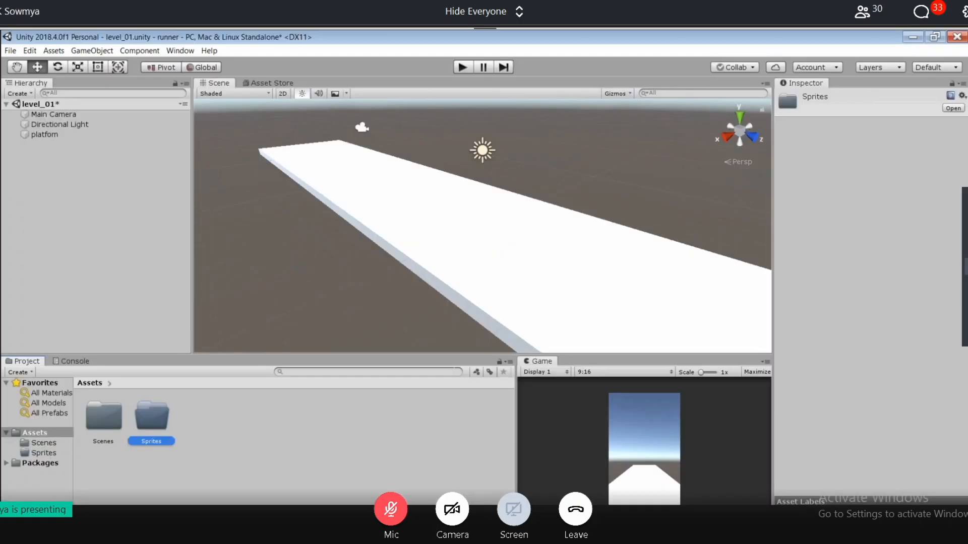
Switch to Chrome and search Google for "road png" in a new tab.
key("alt+Tab")
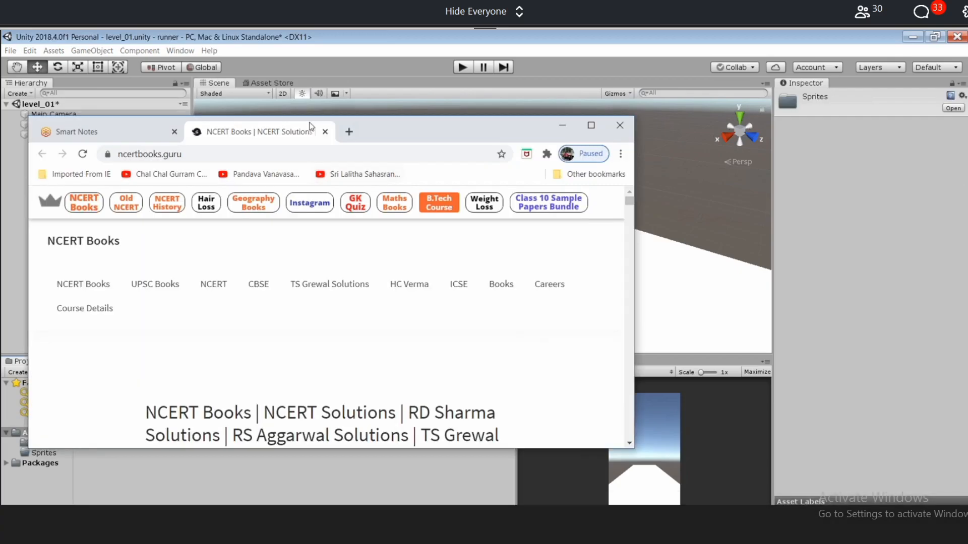
left_click(348, 132)
type("roa")
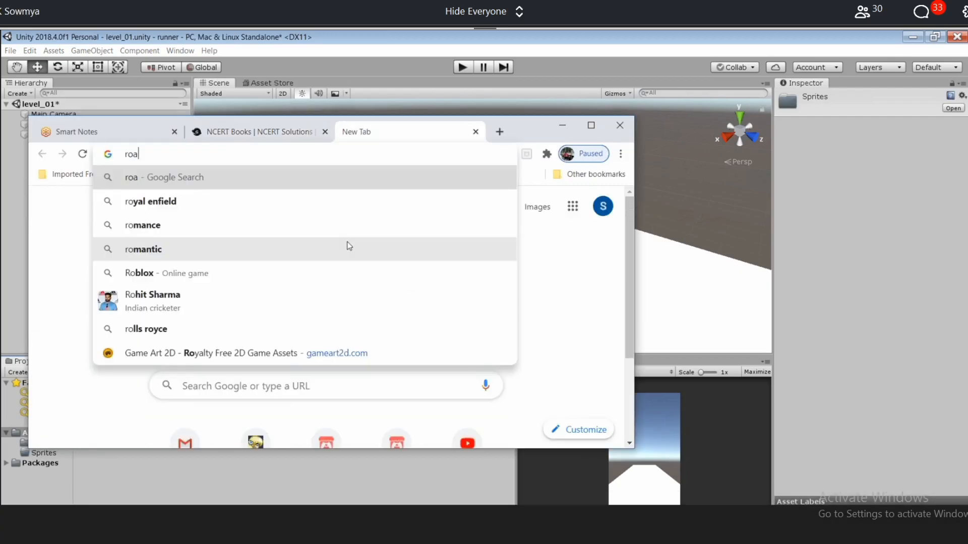
type("d png")
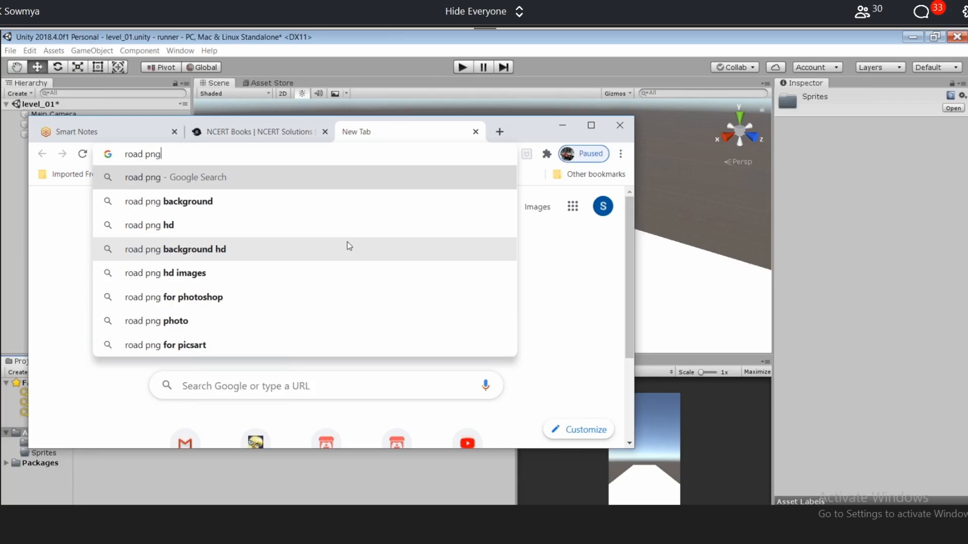
key("Return")
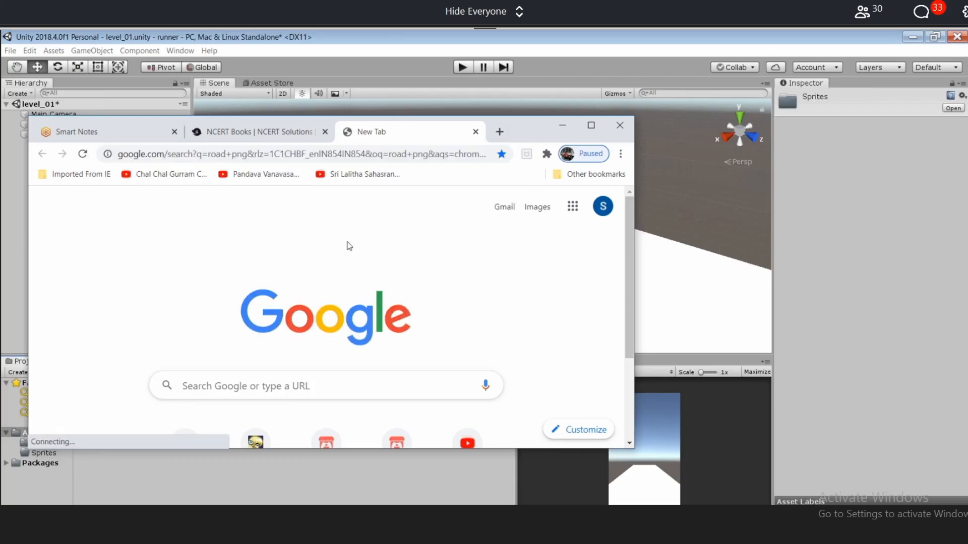
Maximize the browser window and open the image results for the road search.
scroll(274, 291, "down", 3)
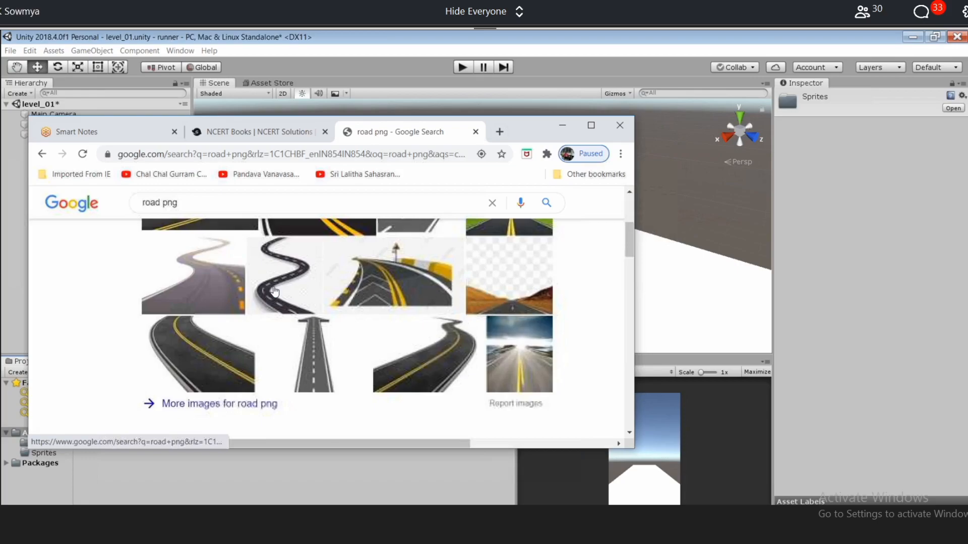
scroll(274, 291, "down", 3)
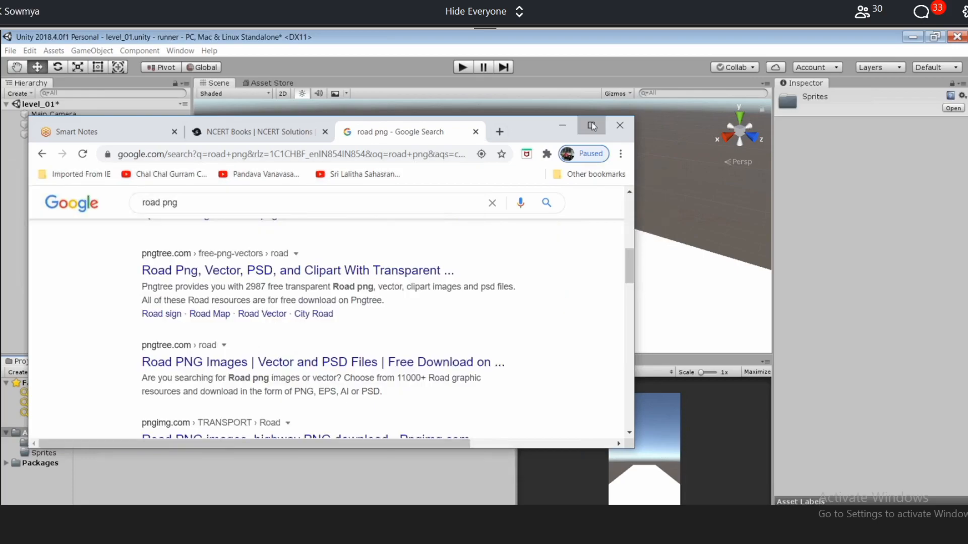
left_click(592, 126)
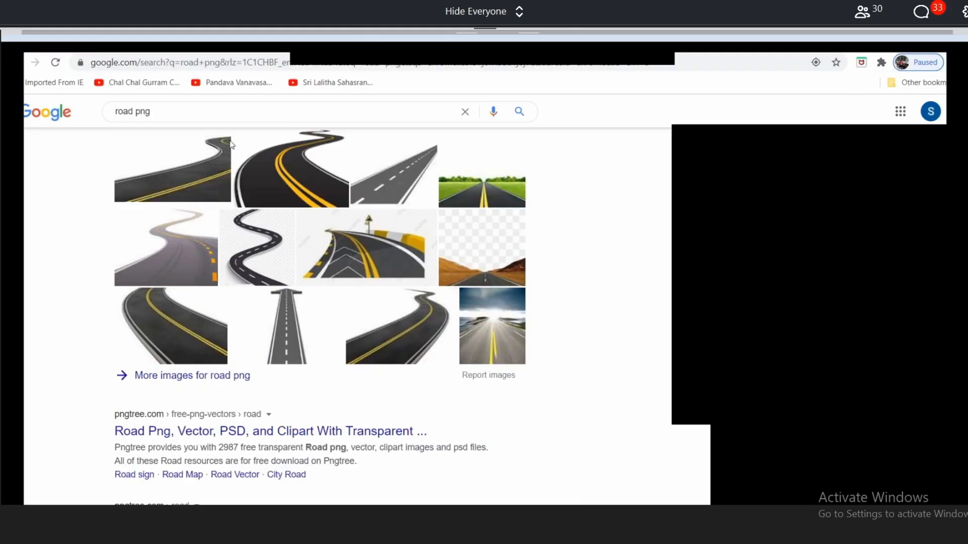
left_click(184, 182)
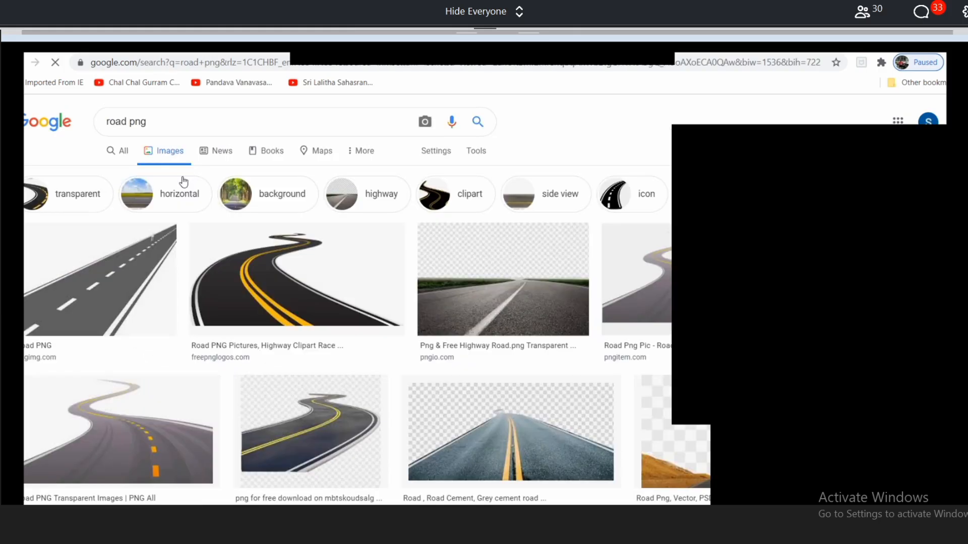
Browse the road image results for a straight top-down road texture and preview the one with the dashed centre line.
scroll(222, 244, "down", 8)
scroll(224, 244, "down", 5)
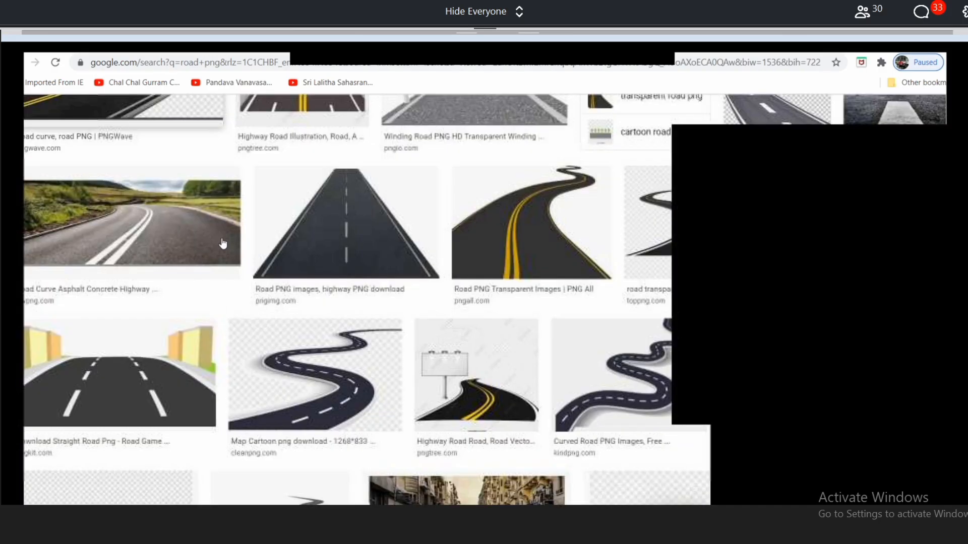
scroll(223, 244, "down", 5)
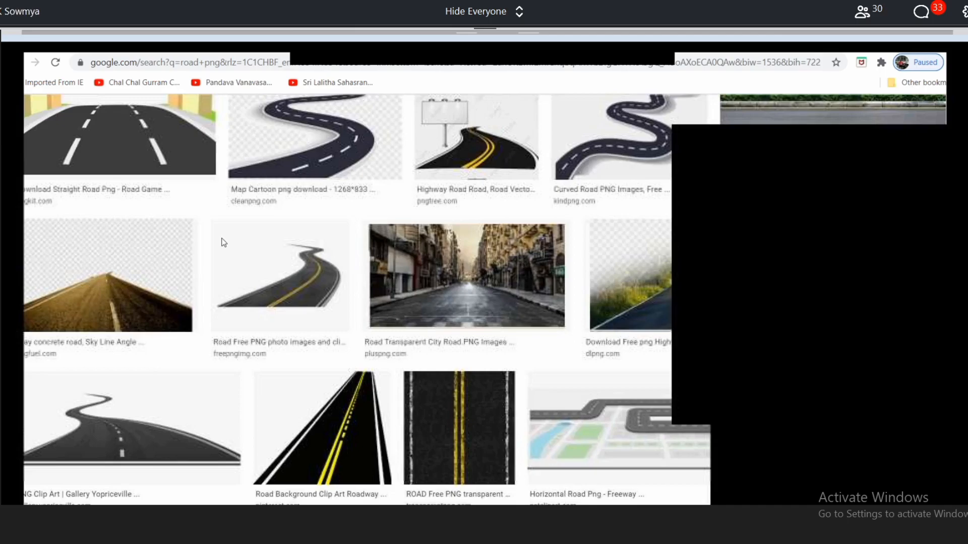
scroll(749, 139, "down", 3)
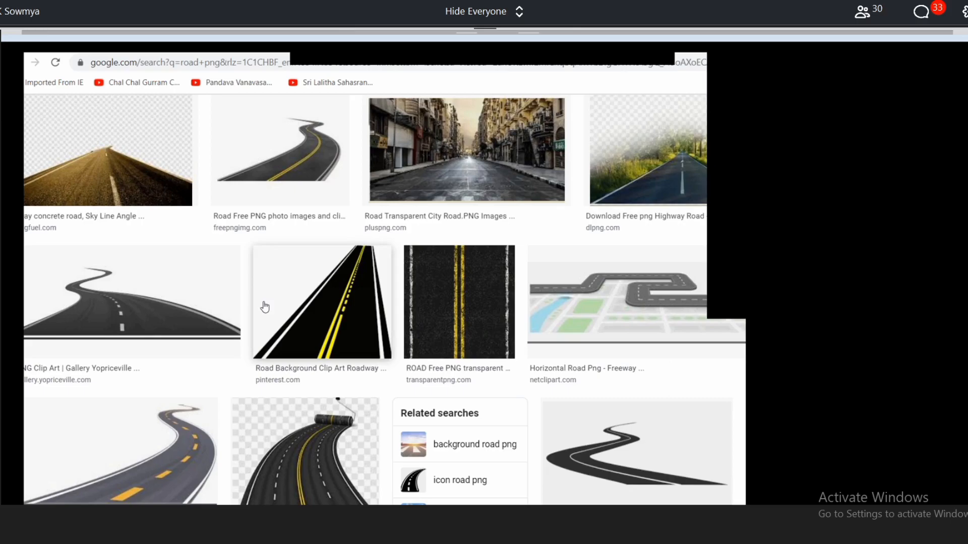
scroll(460, 240, "down", 1)
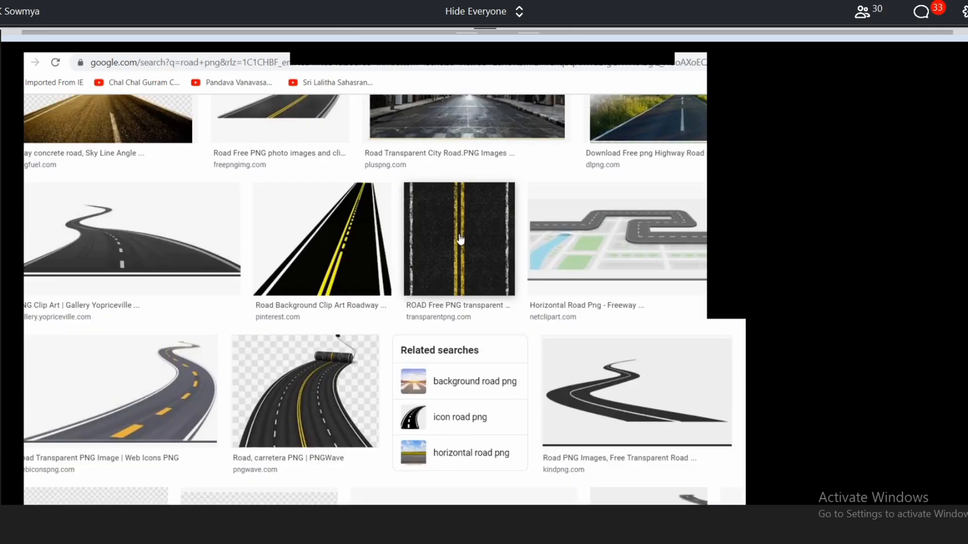
scroll(394, 326, "down", 5)
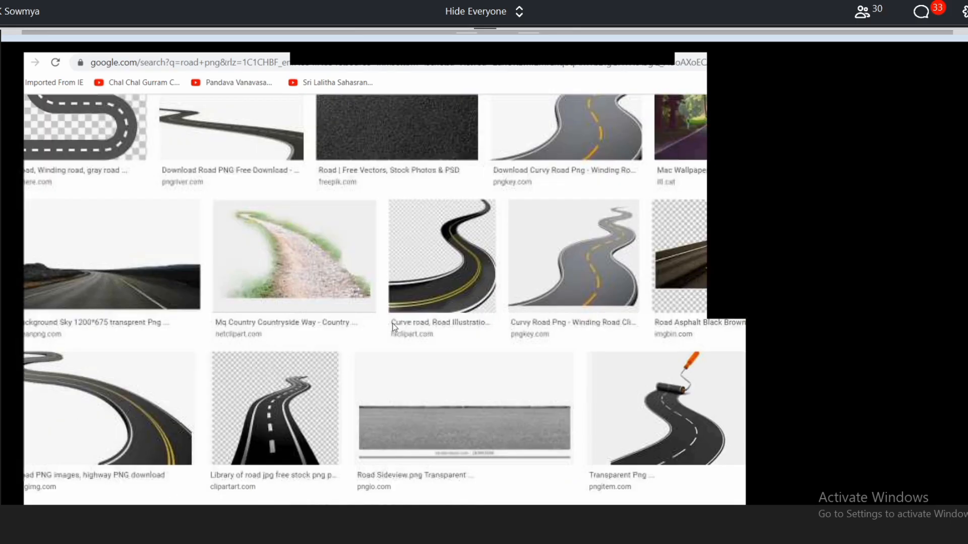
scroll(392, 325, "down", 5)
scroll(393, 326, "down", 4)
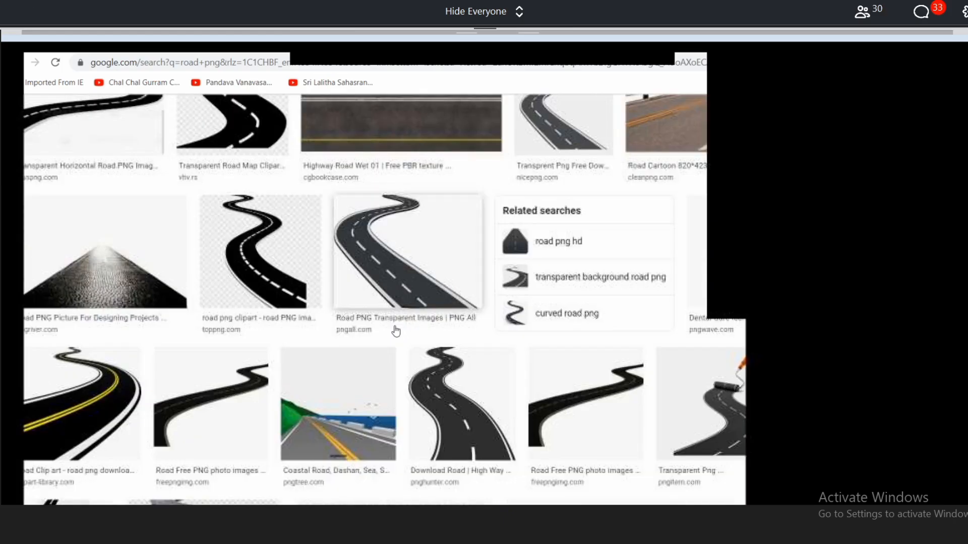
scroll(396, 331, "down", 5)
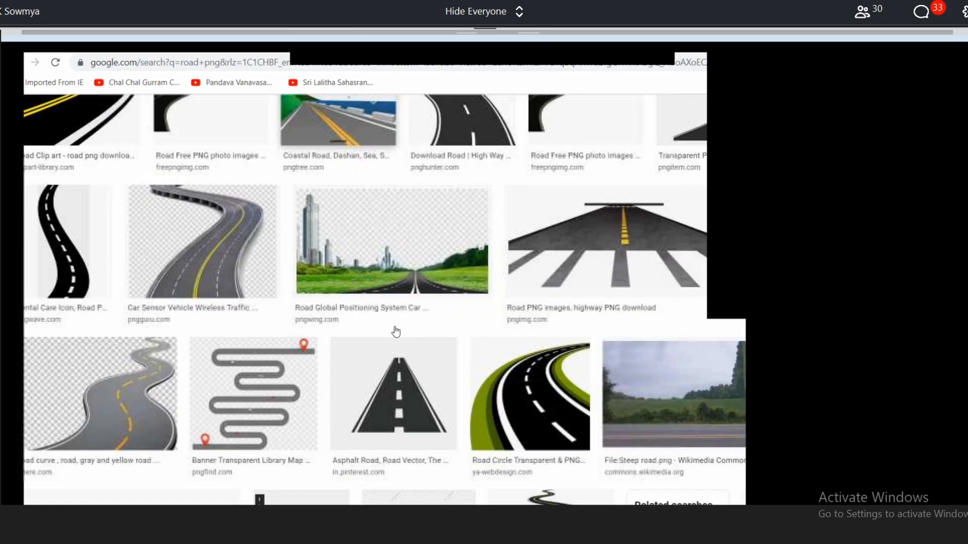
scroll(395, 332, "down", 4)
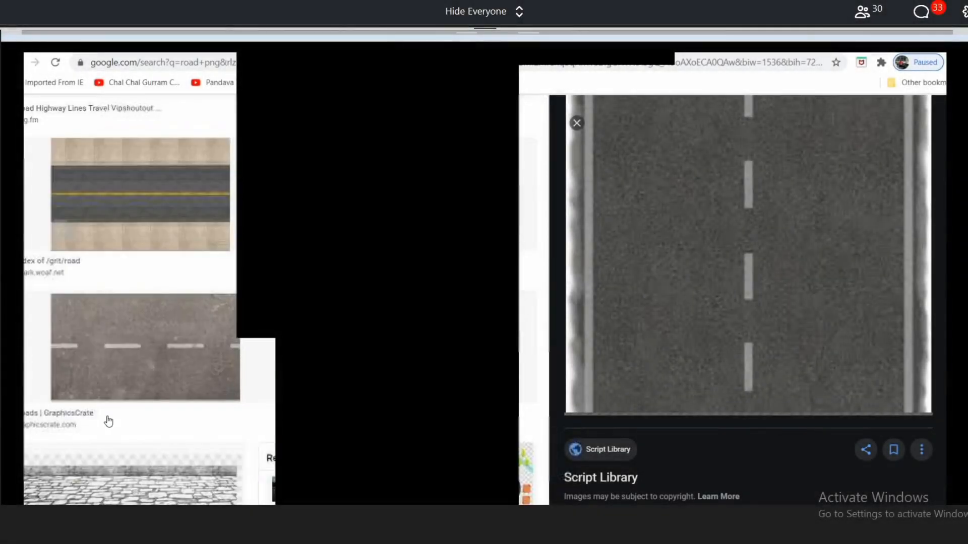
Browse further road image results, then save the previewed straight road image with the dashed centre line as r_1.
scroll(108, 421, "down", 4)
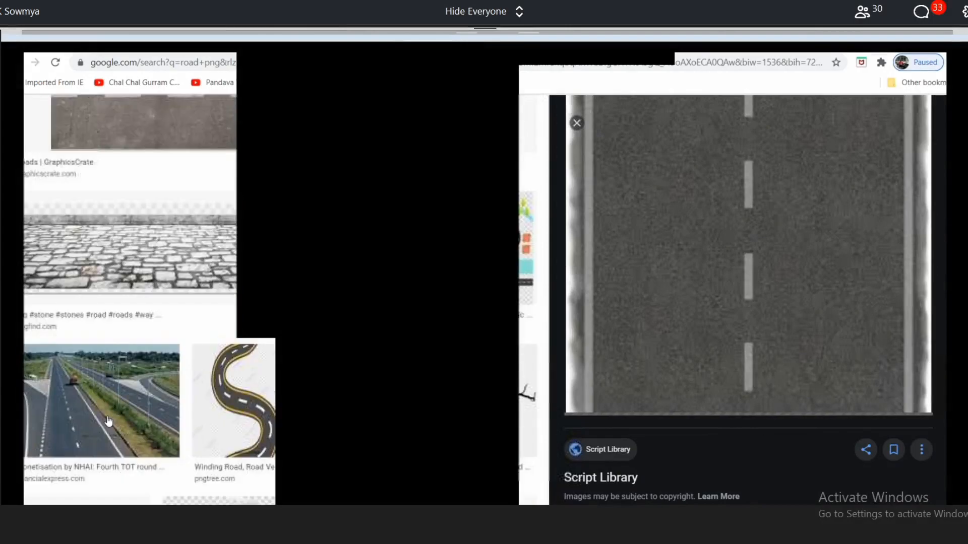
scroll(108, 420, "down", 5)
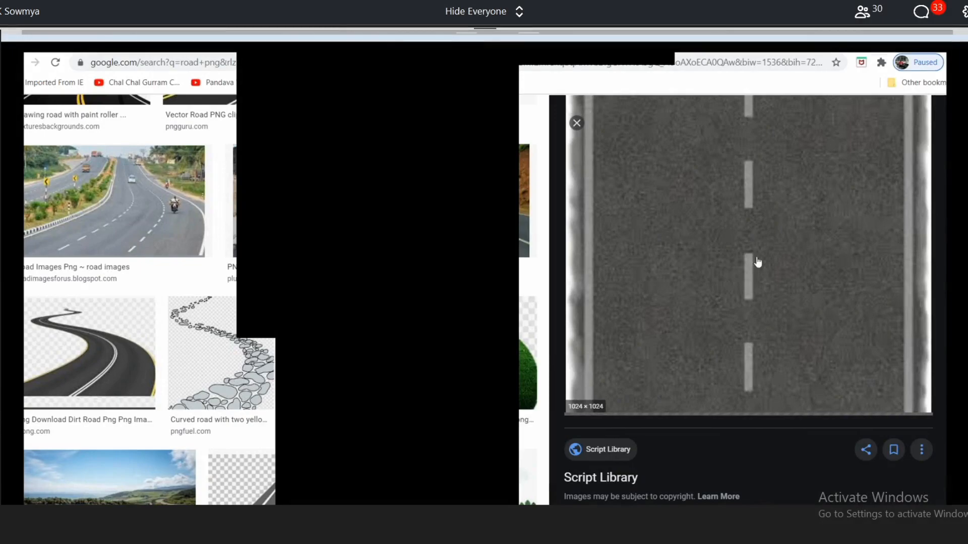
right_click(743, 270)
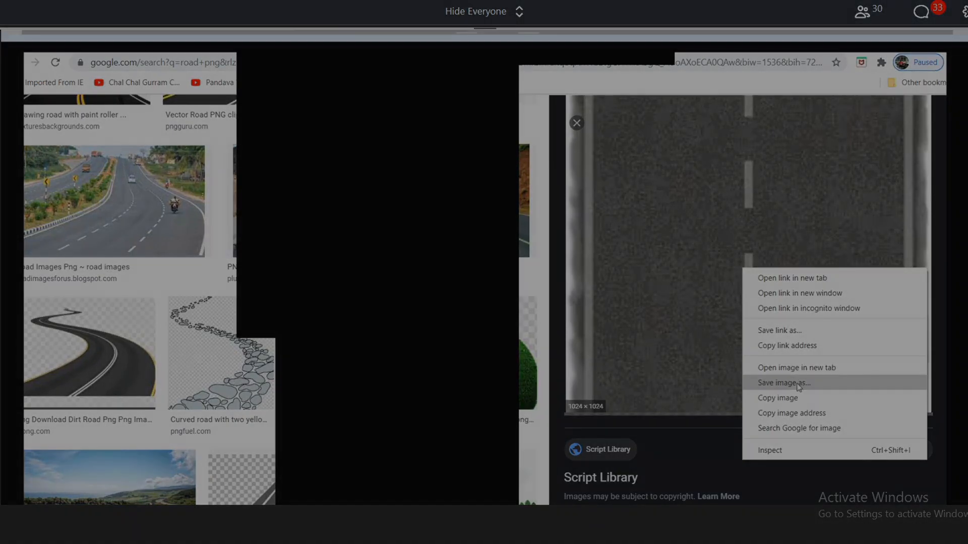
left_click(784, 383)
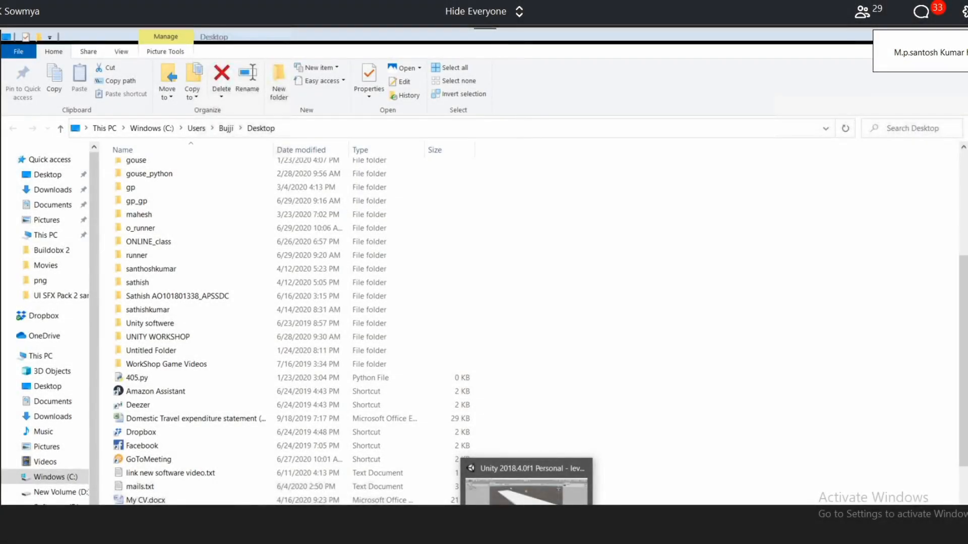
Switch to the Unity editor and open the Sprites folder in the project's Assets.
left_click(526, 504)
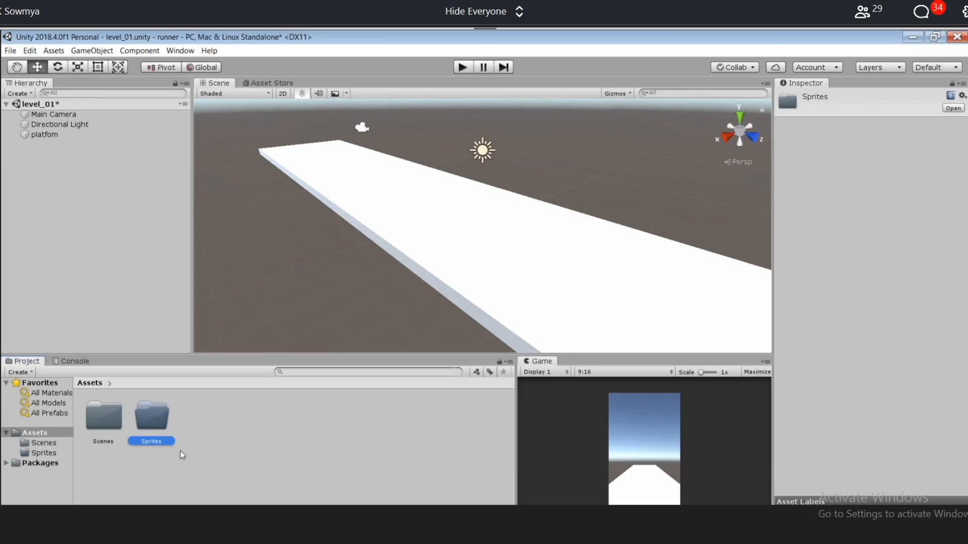
double_click(151, 419)
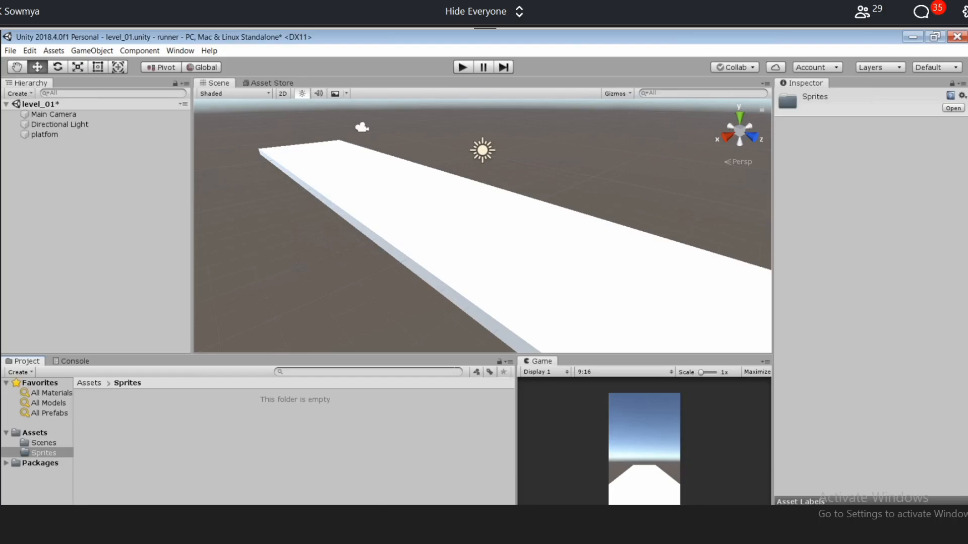
Import the r_1 road image from the Desktop folder in File Explorer into the project's Sprites folder.
left_click(336, 542)
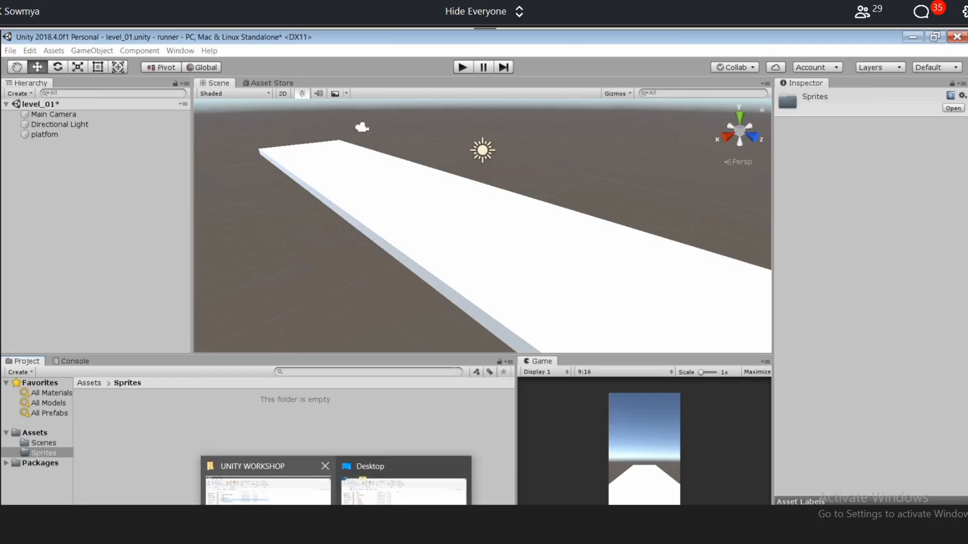
mouse_move(404, 493)
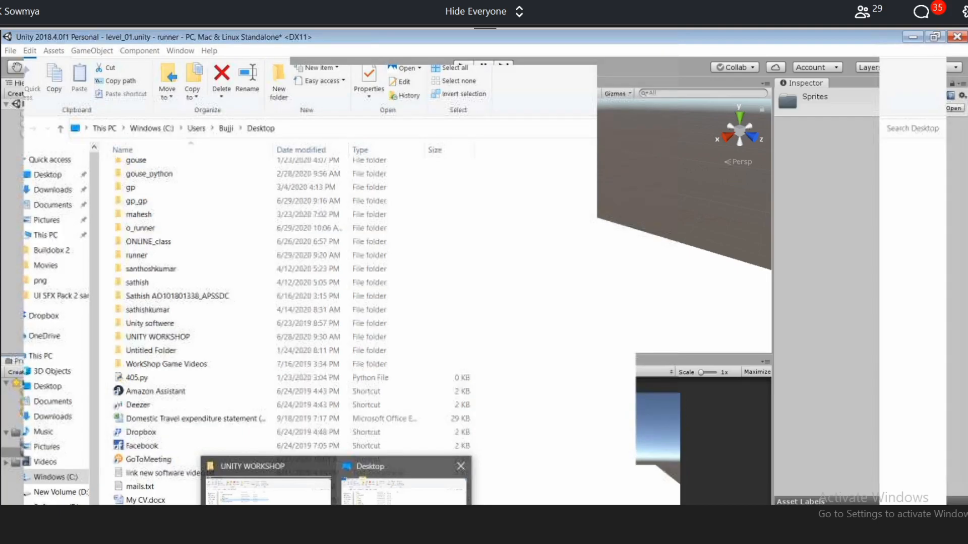
left_click(404, 491)
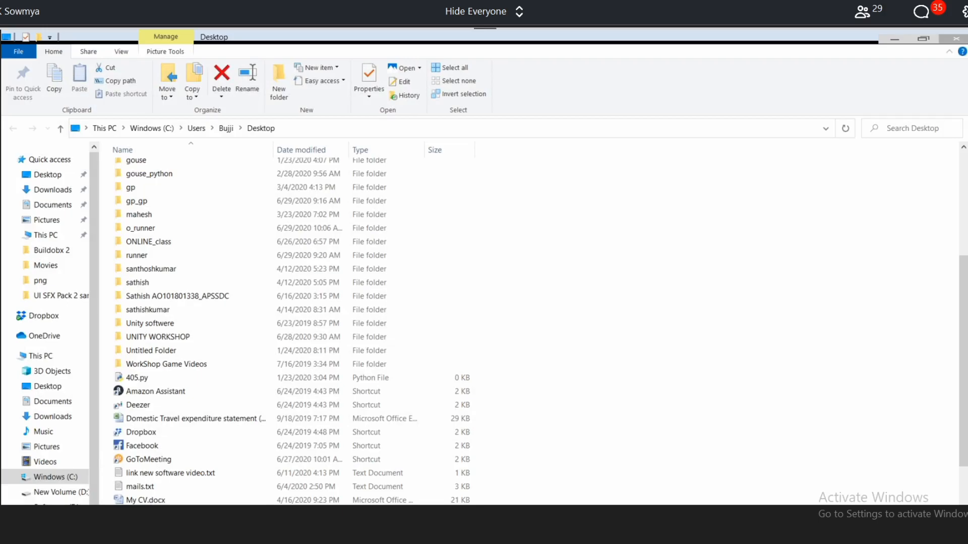
mouse_move(285, 524)
left_click_drag(196, 515, 222, 445)
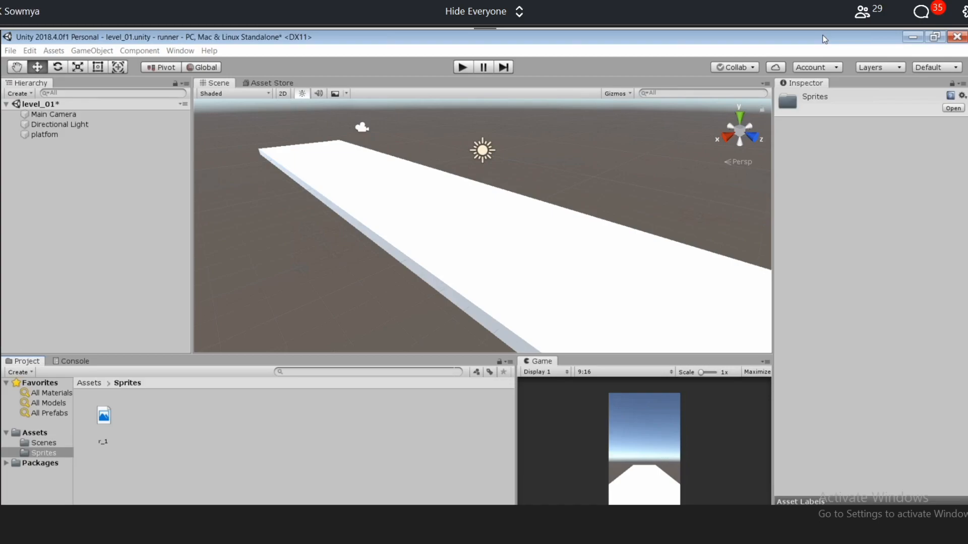
Inspect the imported r_1 asset, dismiss the choice of app for opening it, and delete r_1.jfif from the Sprites folder.
left_click(103, 425)
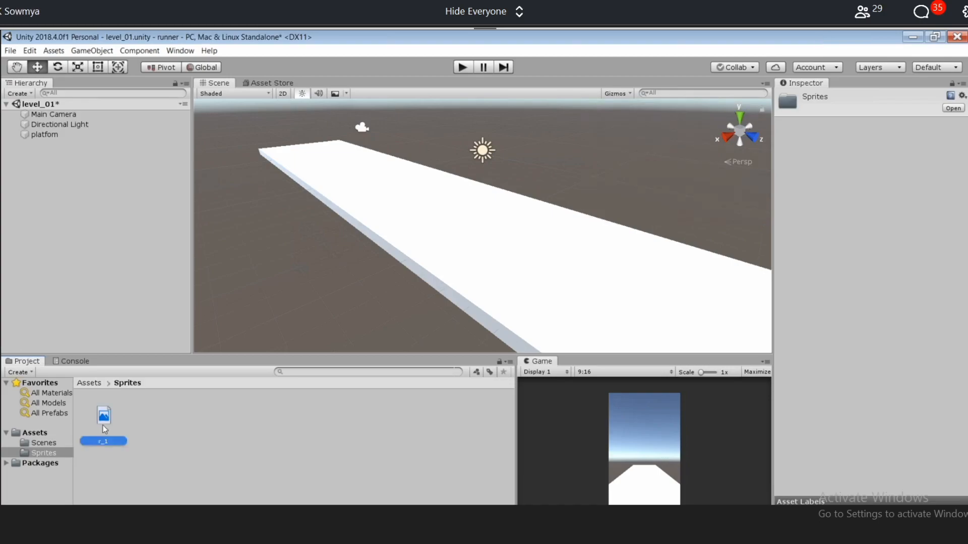
left_click(953, 109)
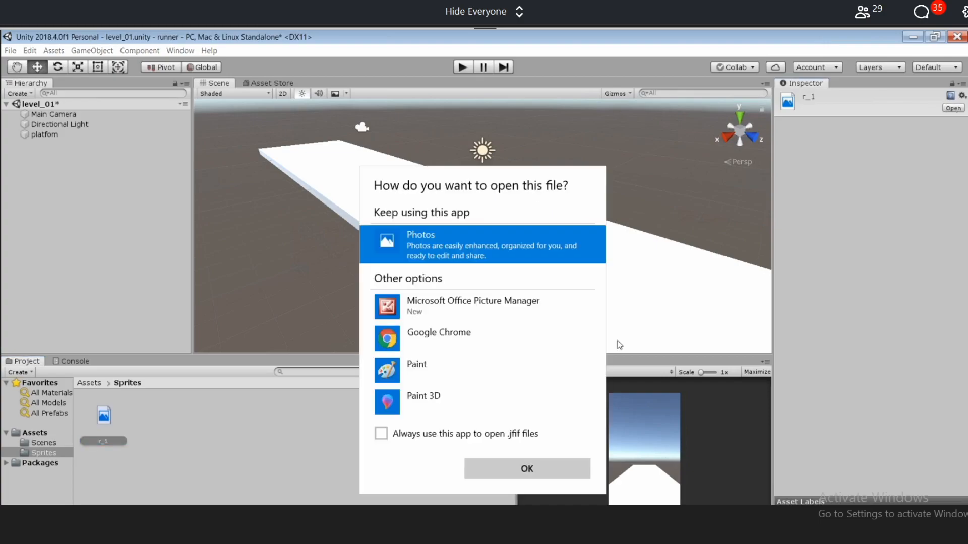
left_click(168, 441)
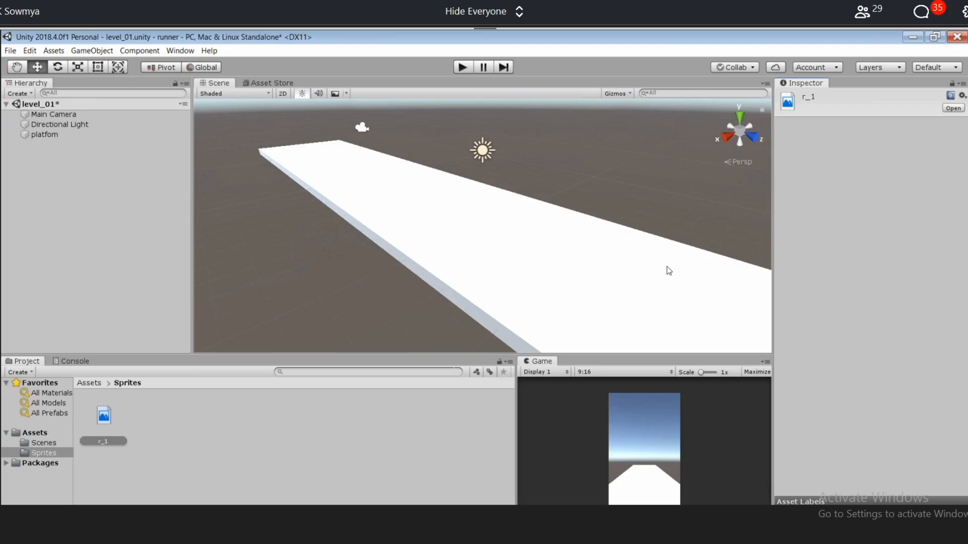
left_click(111, 421)
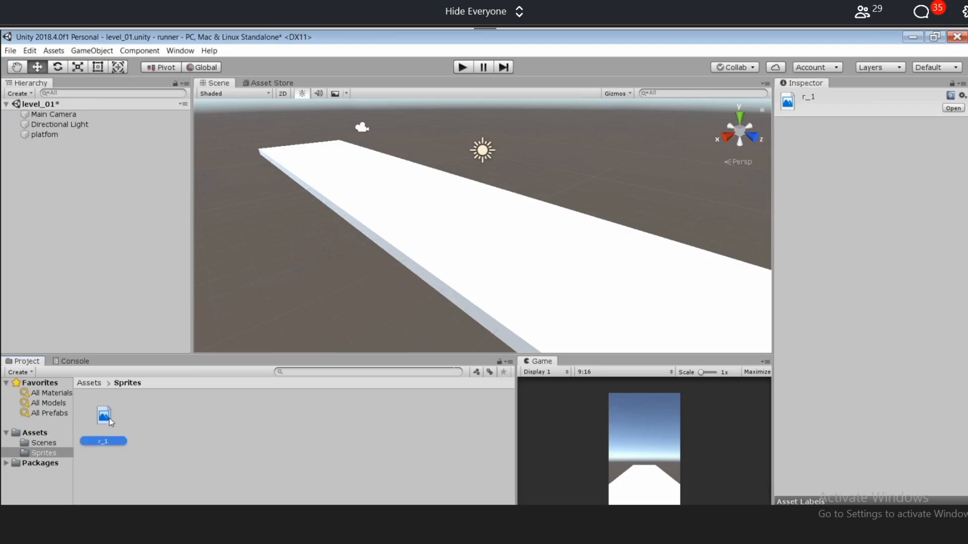
key("Delete")
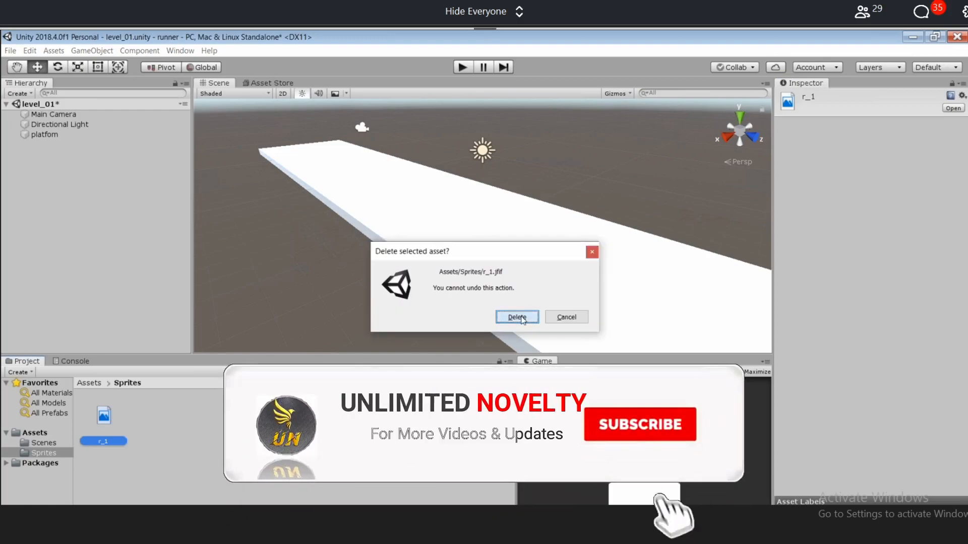
left_click(520, 319)
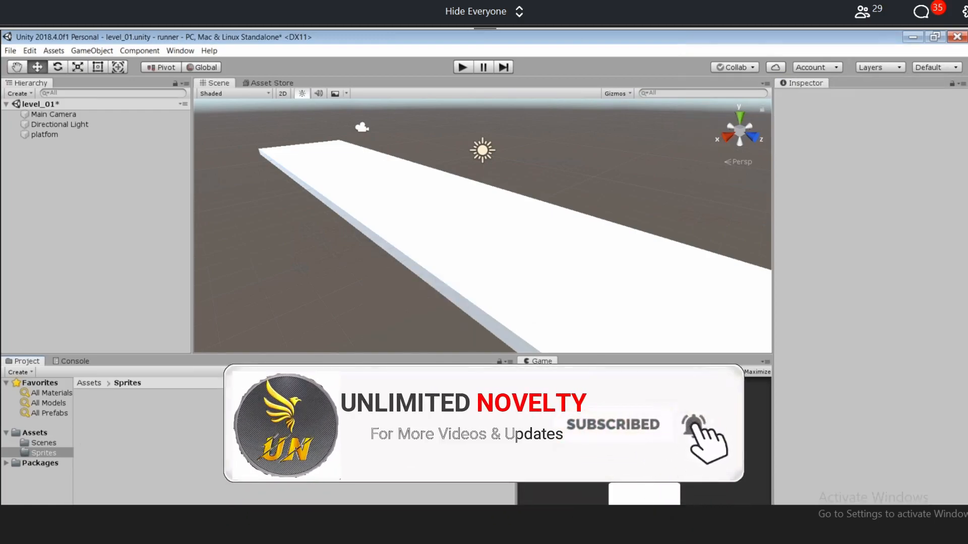
Switch to Chrome, return to the full road image results and examine them for another straight top-down road texture.
key("alt+Tab")
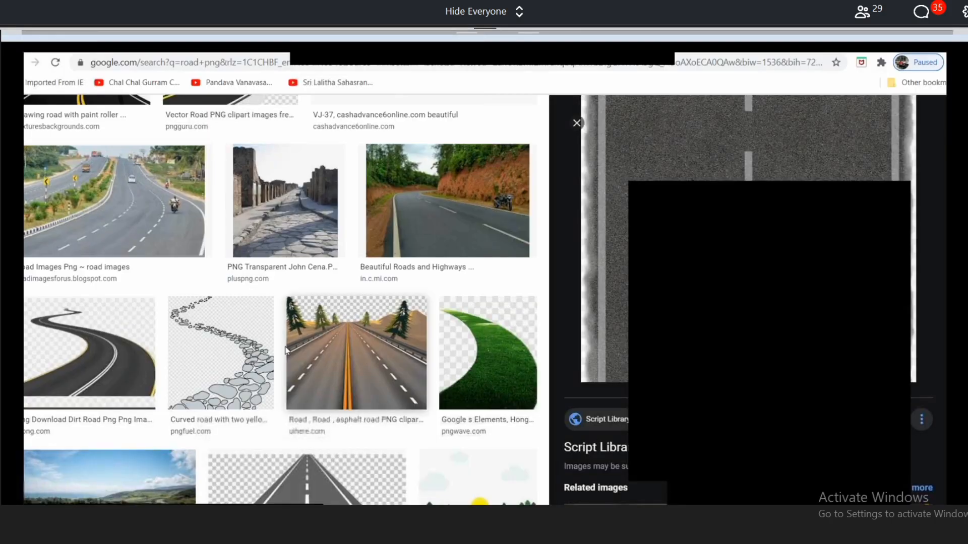
scroll(285, 350, "down", 5)
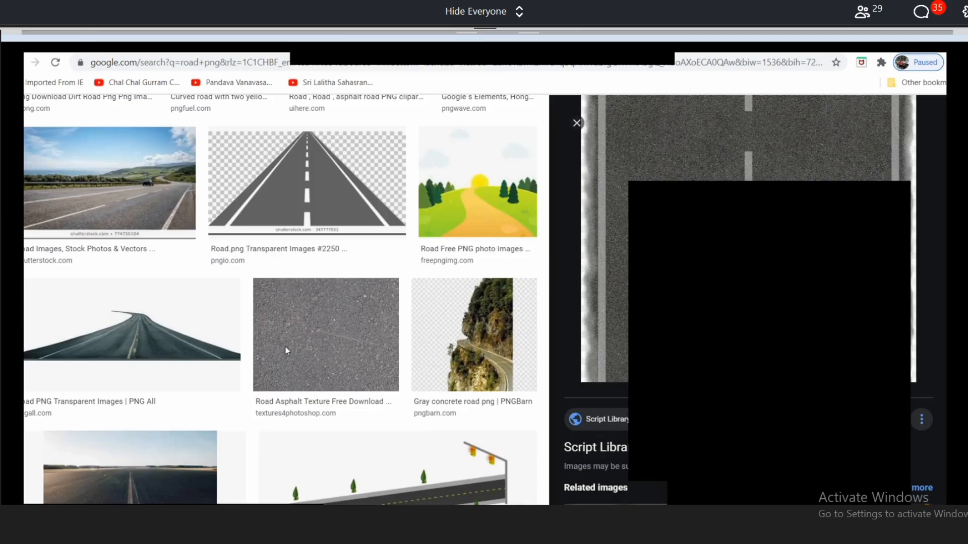
scroll(286, 346, "down", 5)
left_click(15, 63)
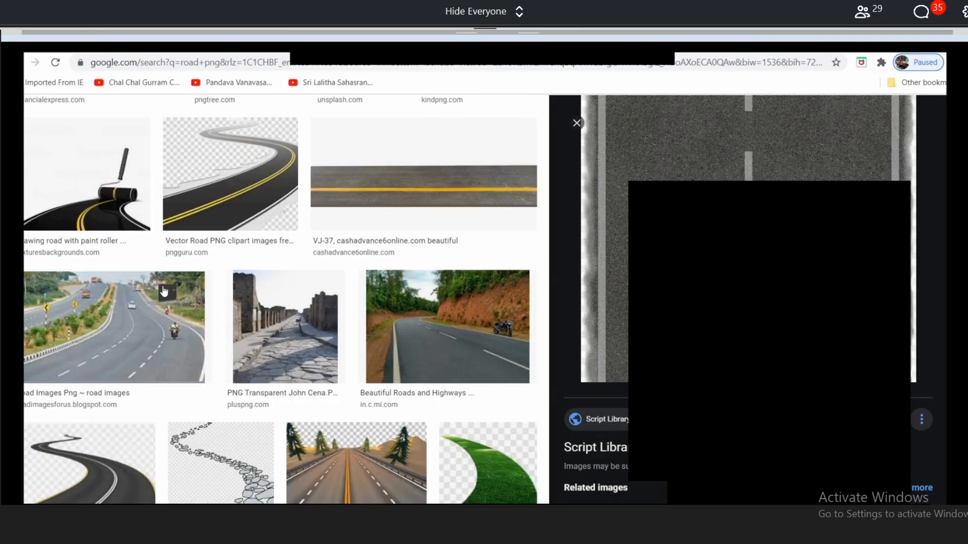
scroll(164, 291, "down", 7)
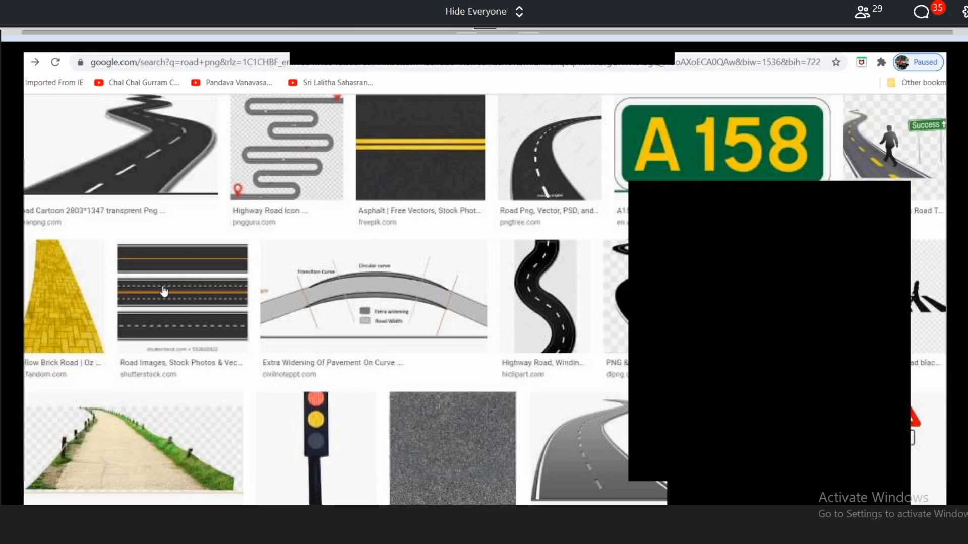
scroll(163, 291, "down", 5)
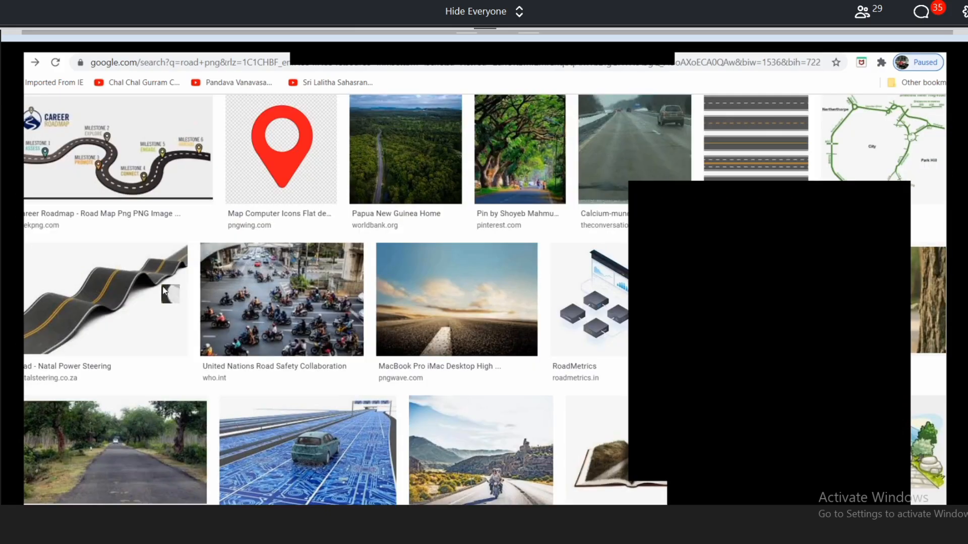
scroll(164, 291, "down", 5)
scroll(164, 292, "down", 6)
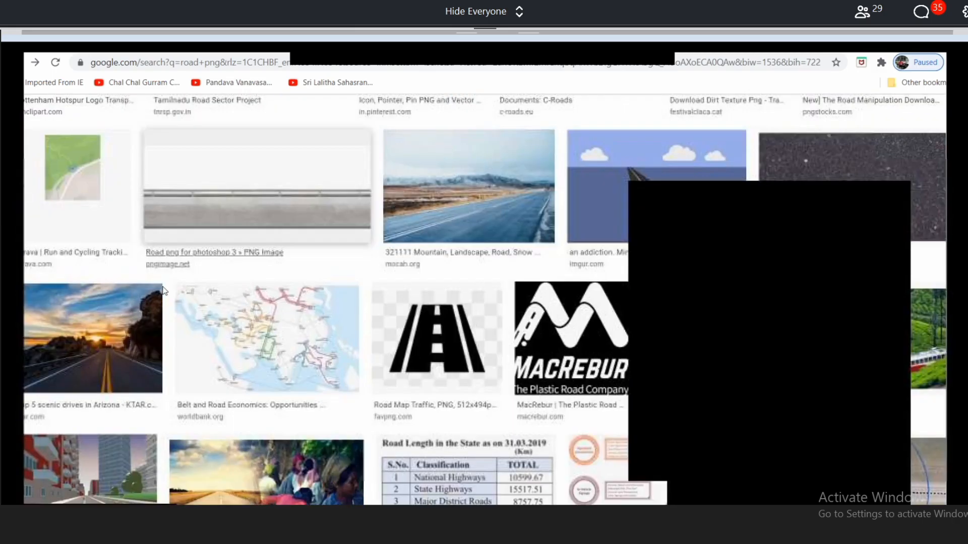
scroll(164, 291, "up", 2)
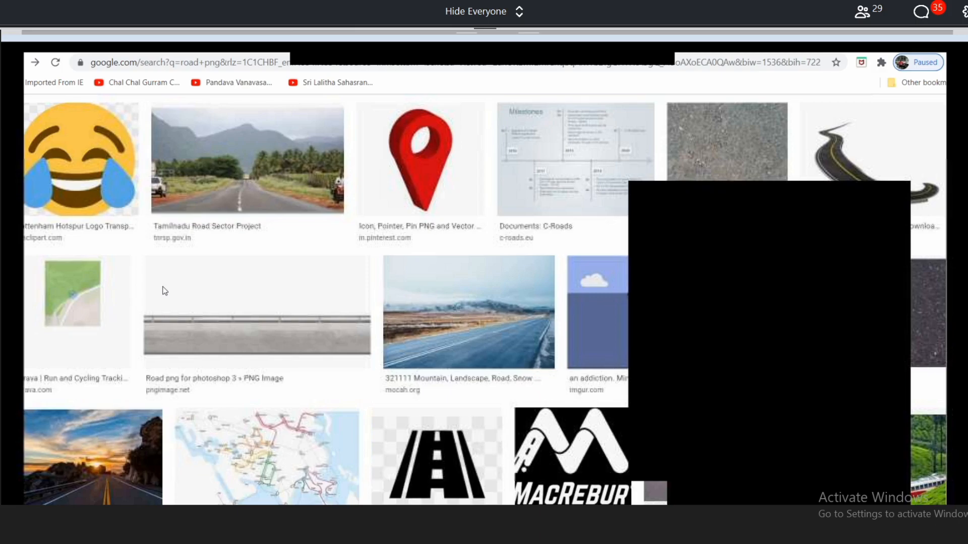
scroll(164, 292, "down", 3)
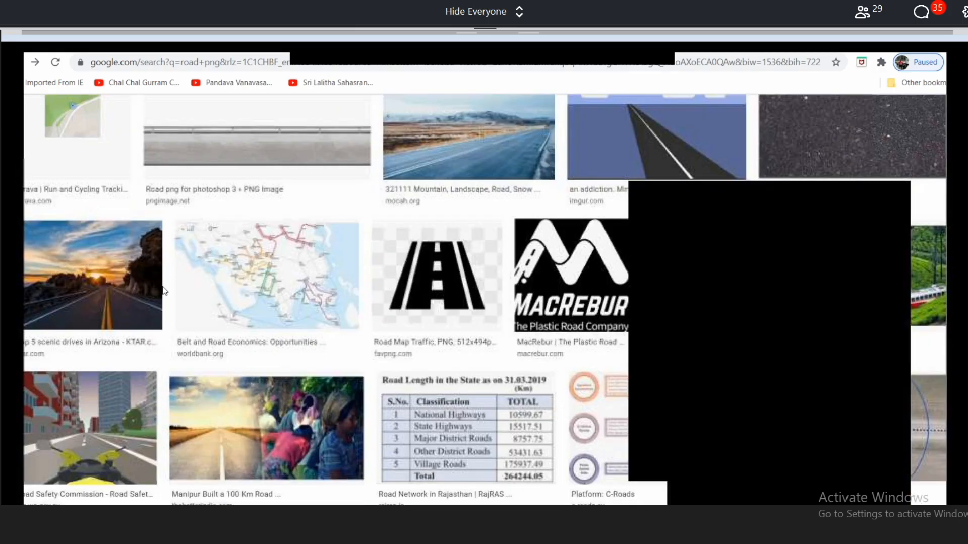
scroll(164, 292, "down", 5)
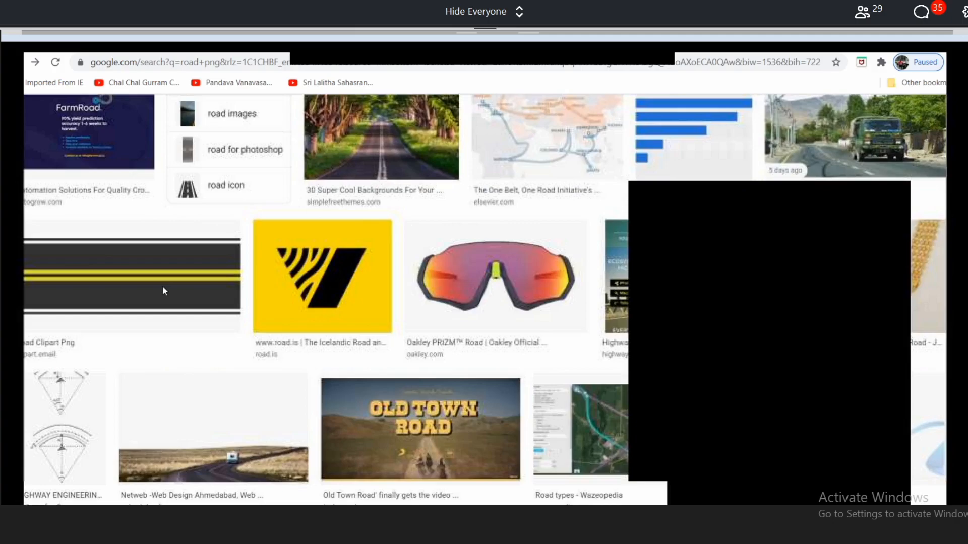
scroll(163, 290, "down", 9)
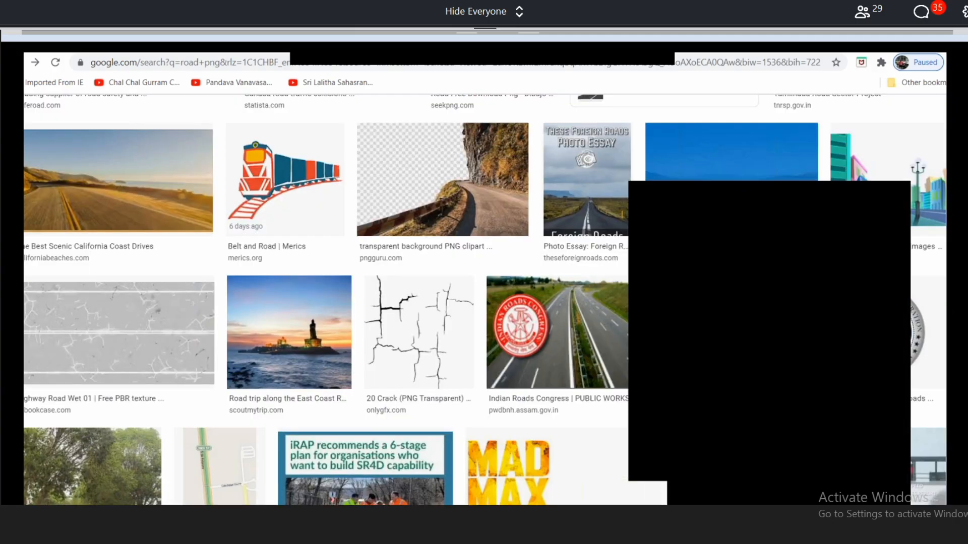
Switch to File Explorer and look for a road texture in the Materials folder of Infinity Runner's Assets, then return to UNITY WORKSHOP.
key("alt+Tab")
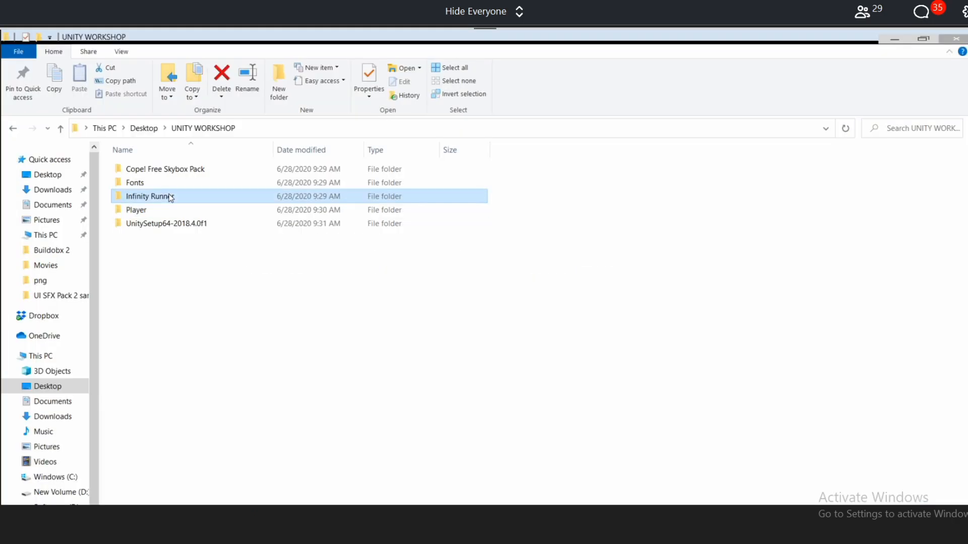
double_click(166, 196)
double_click(177, 172)
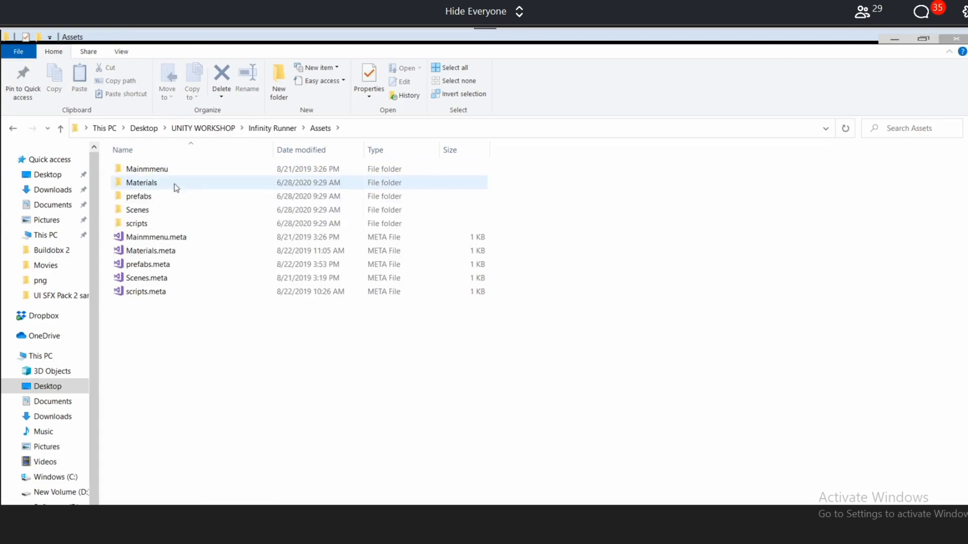
double_click(168, 186)
left_click(202, 129)
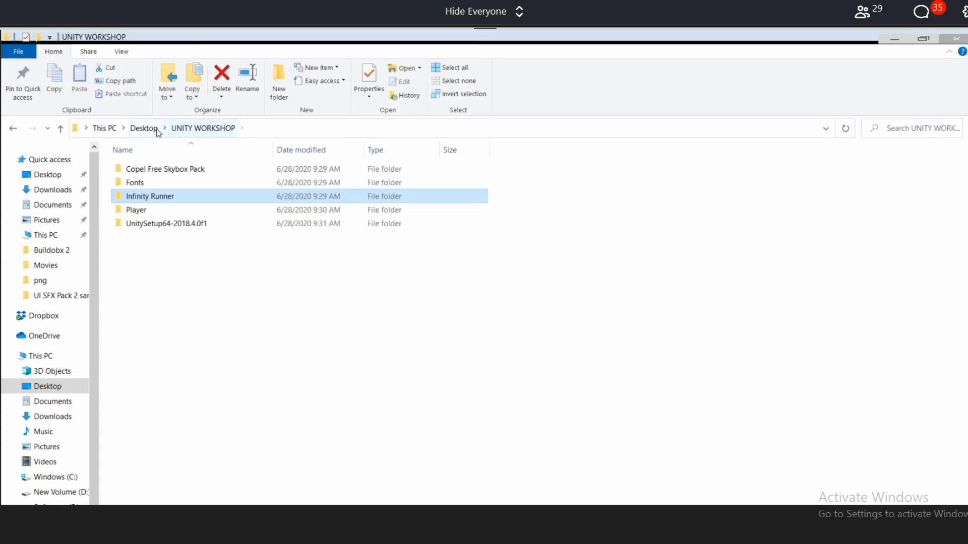
Search the Desktop folder for "road" and look through the results for a PNG road texture.
left_click(152, 130)
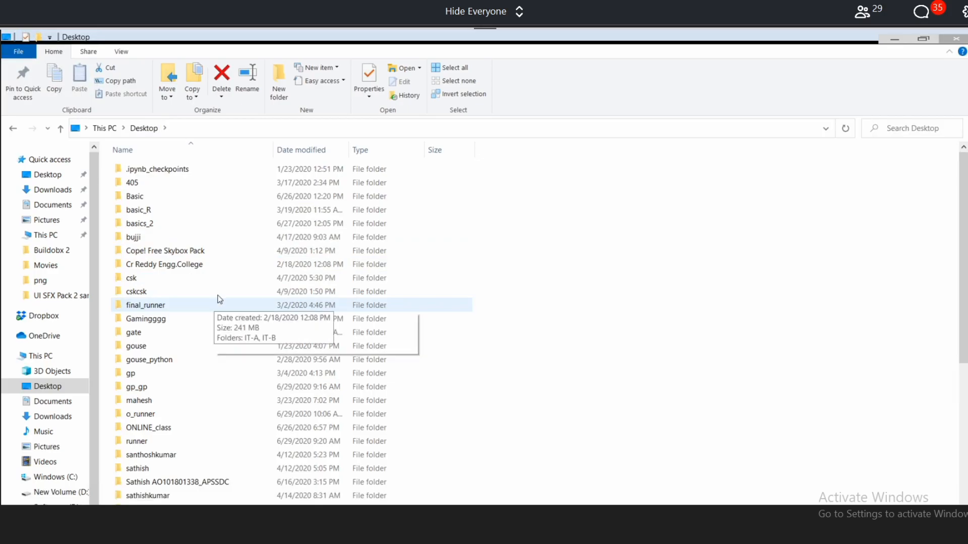
scroll(187, 339, "down", 1)
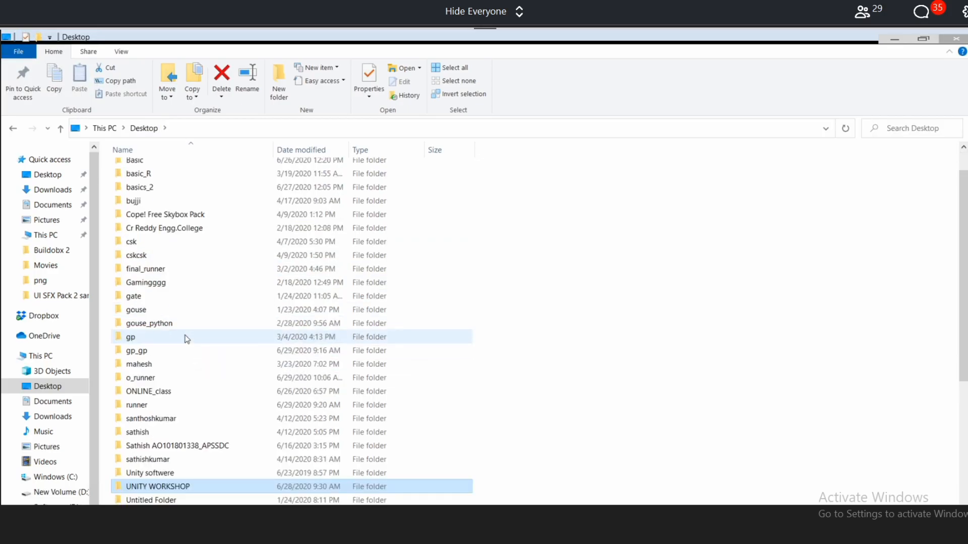
scroll(206, 377, "down", 1)
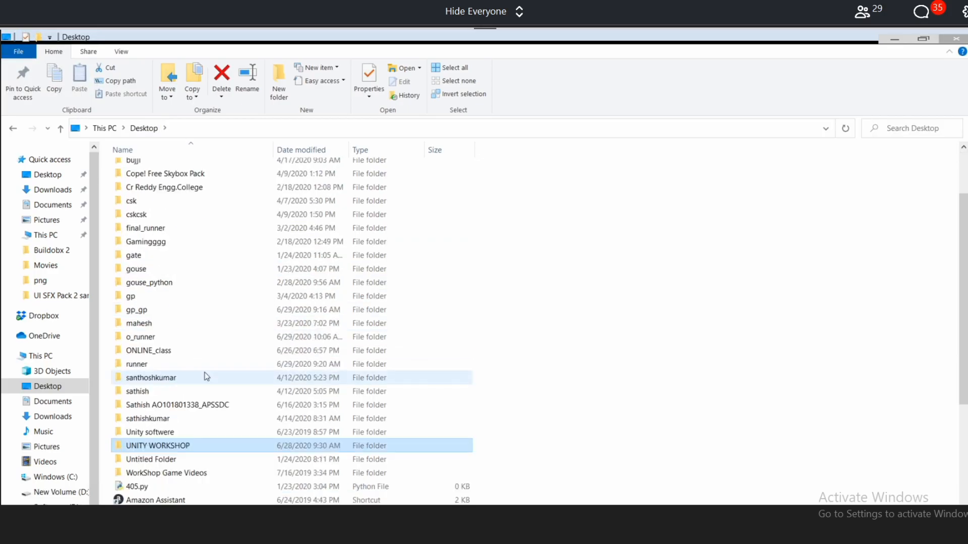
scroll(206, 377, "down", 2)
left_click(912, 129)
type("road")
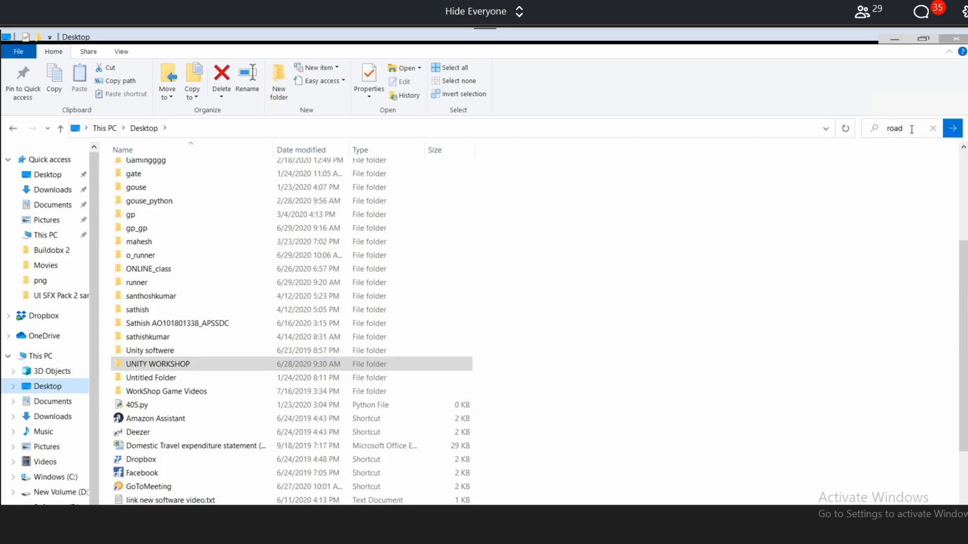
key("Return")
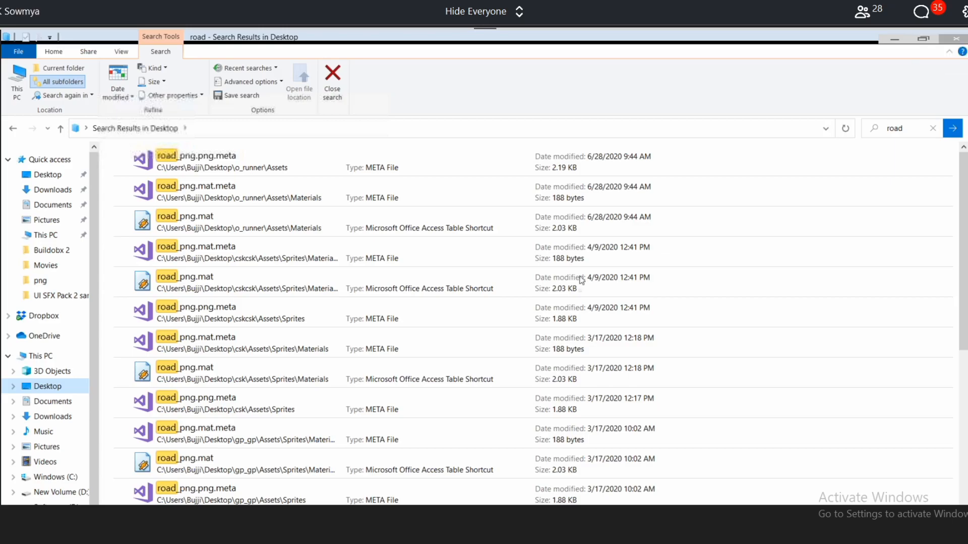
scroll(580, 281, "down", 3)
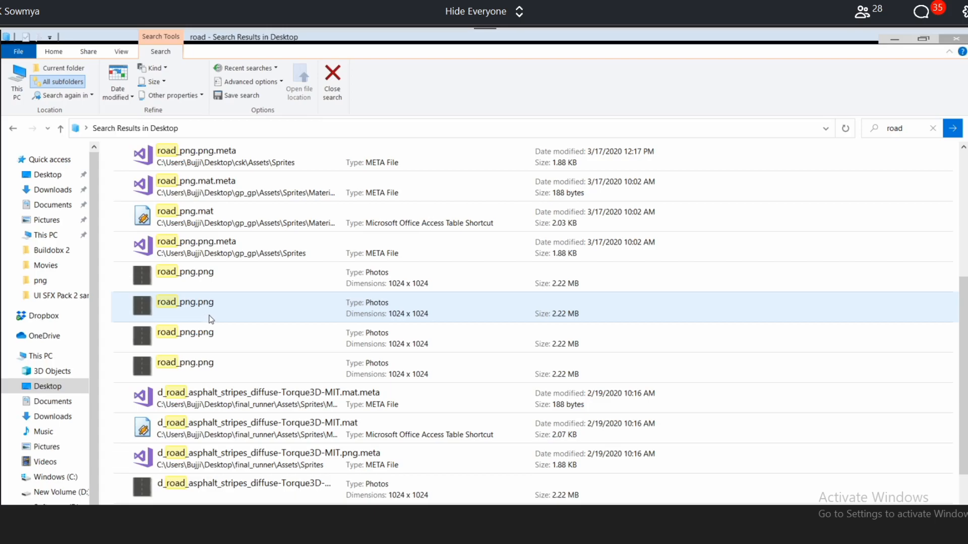
Import one 1024 x 1024 road_png.png from the search results into Unity's Sprites folder and apply it as the platform's texture.
left_click(209, 316)
left_click_drag(220, 324, 245, 341)
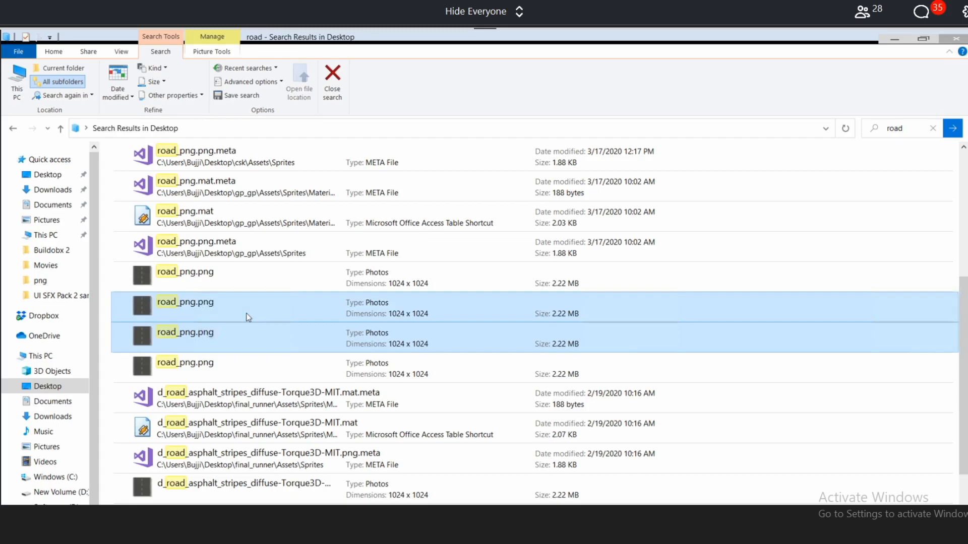
left_click(258, 316)
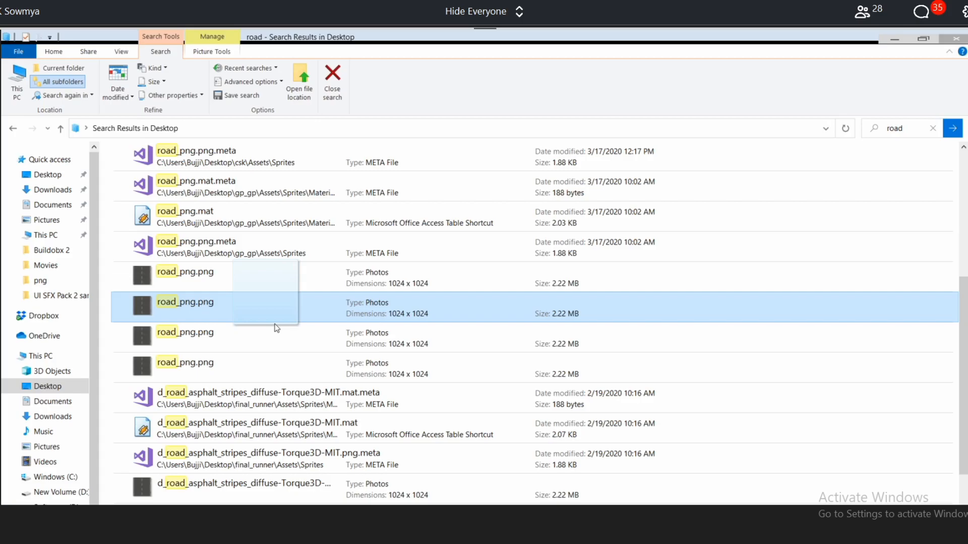
left_click_drag(275, 325, 557, 541)
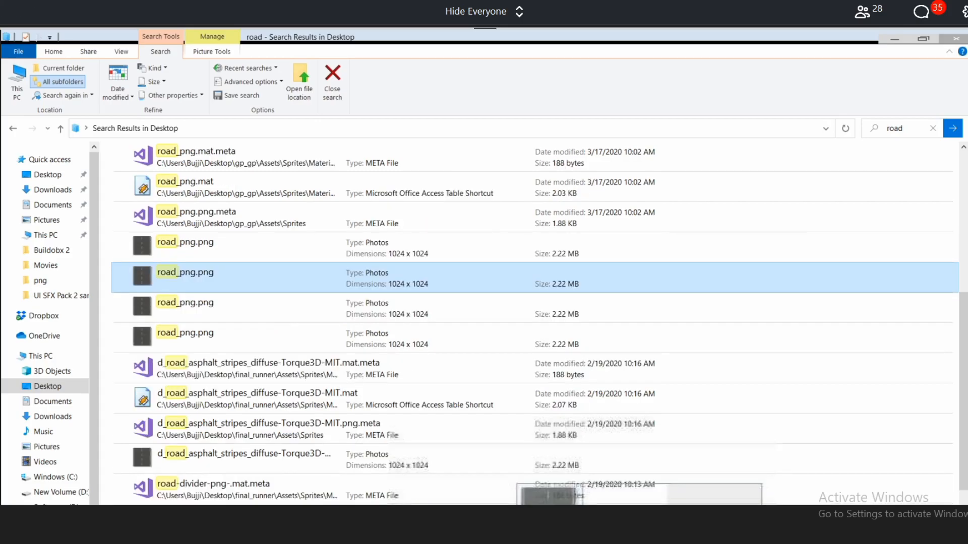
left_click_drag(557, 540, 322, 479)
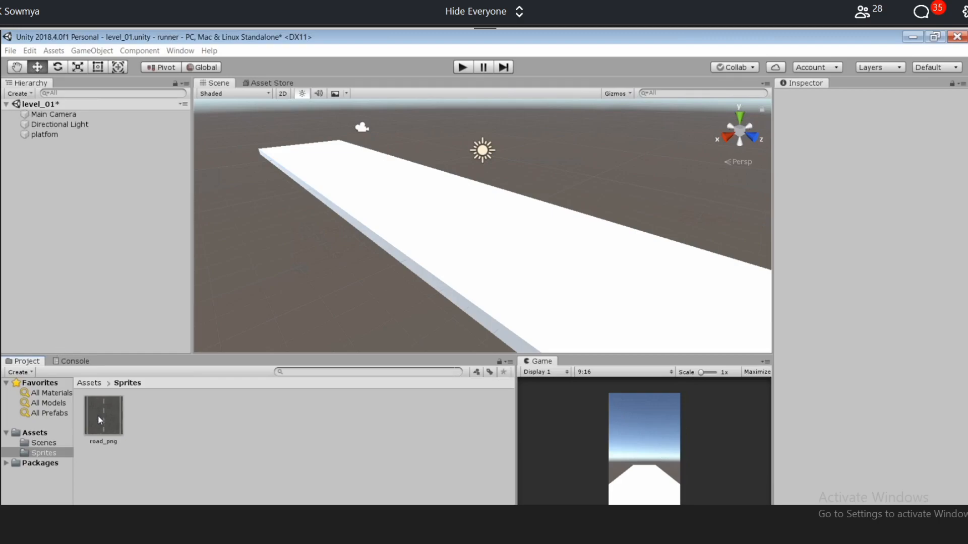
left_click_drag(98, 416, 495, 250)
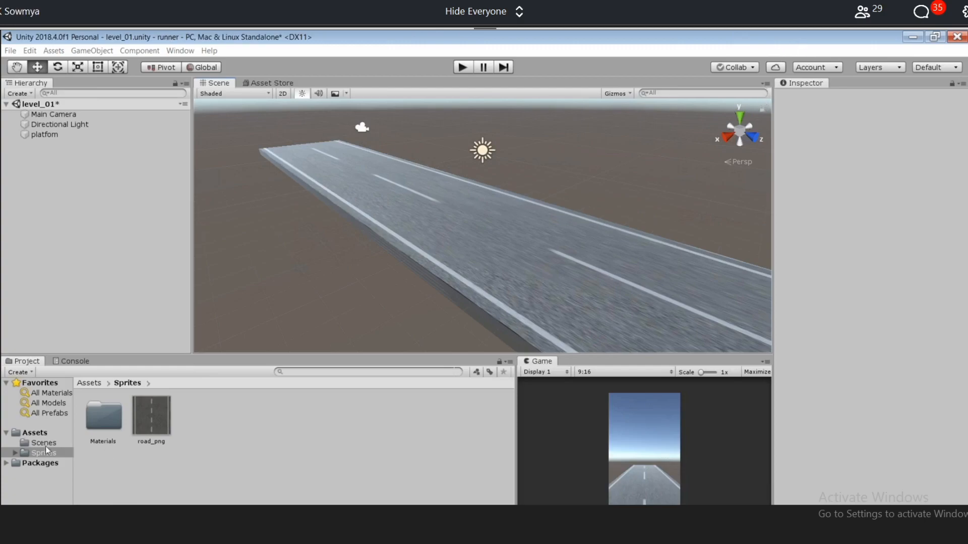
Review the available Texture Type options in the road_png import settings and keep the type at Default.
left_click(151, 427)
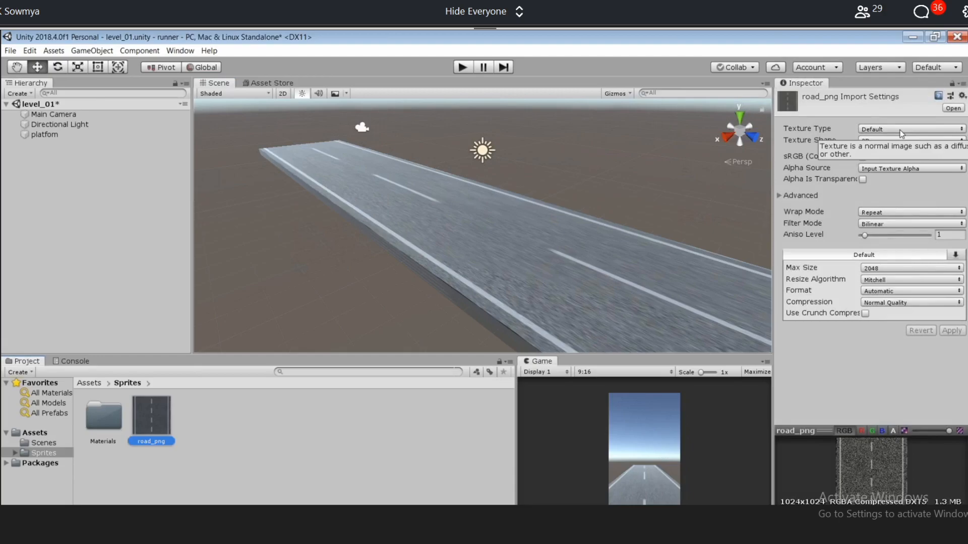
left_click(894, 129)
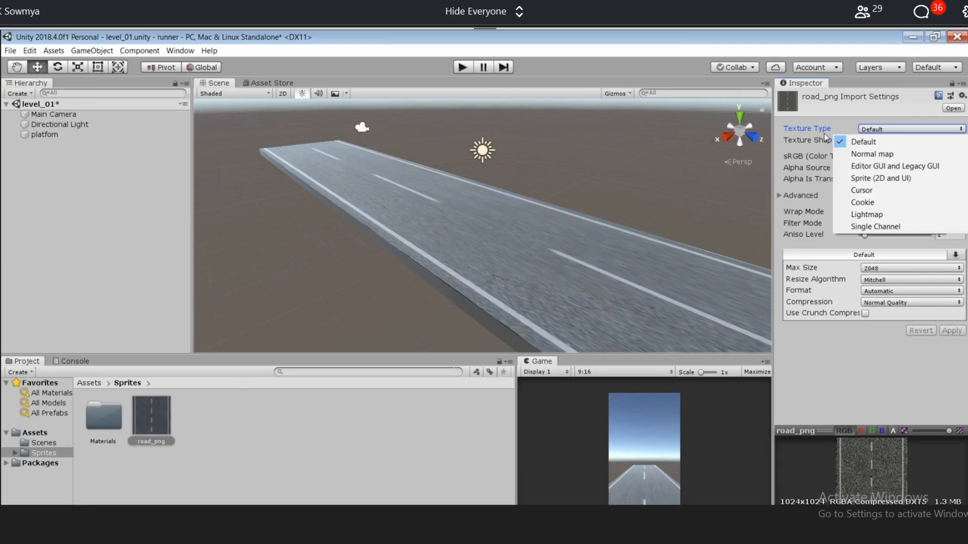
left_click(883, 134)
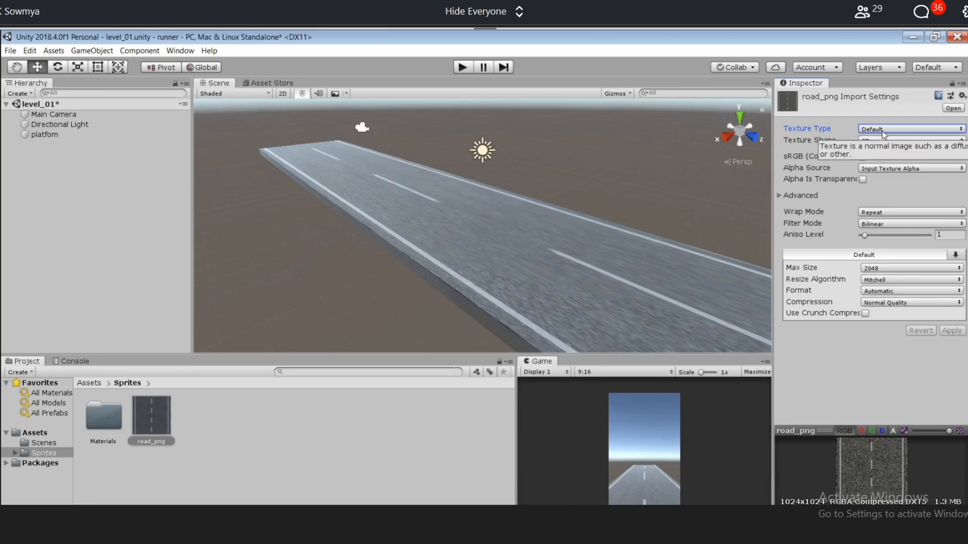
left_click(883, 130)
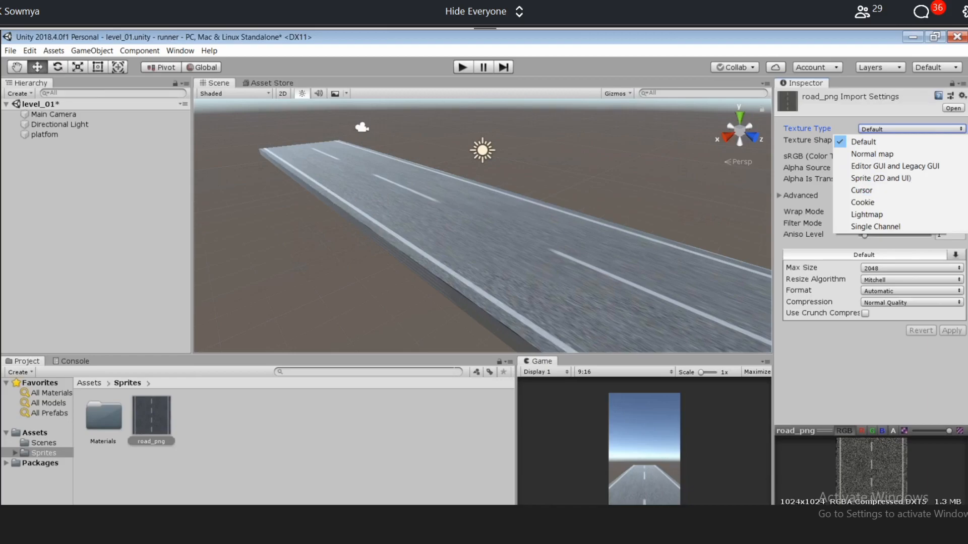
left_click(713, 175)
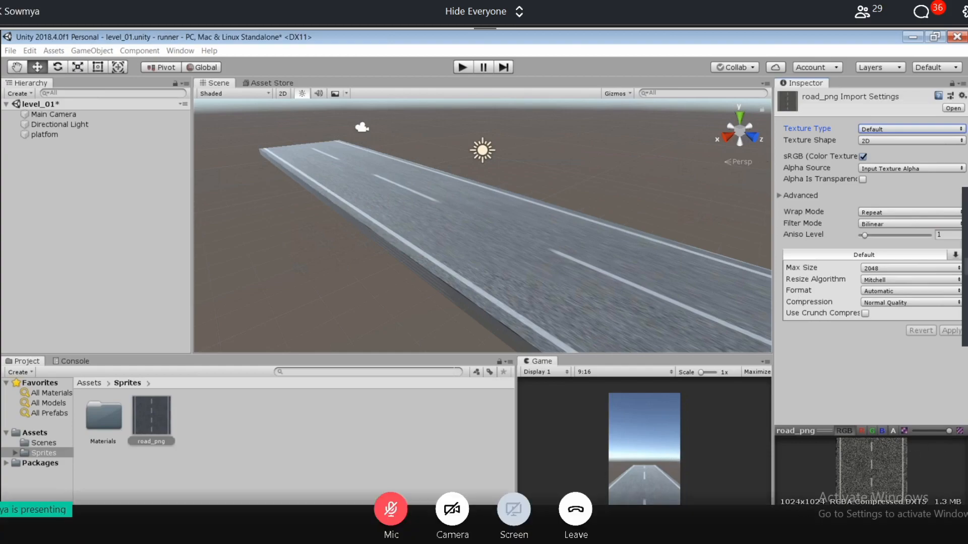
Switch to Chrome, search for "jpeg to png convert" in a new tab, and look through the Online-Convert image to PNG page.
left_click(717, 543)
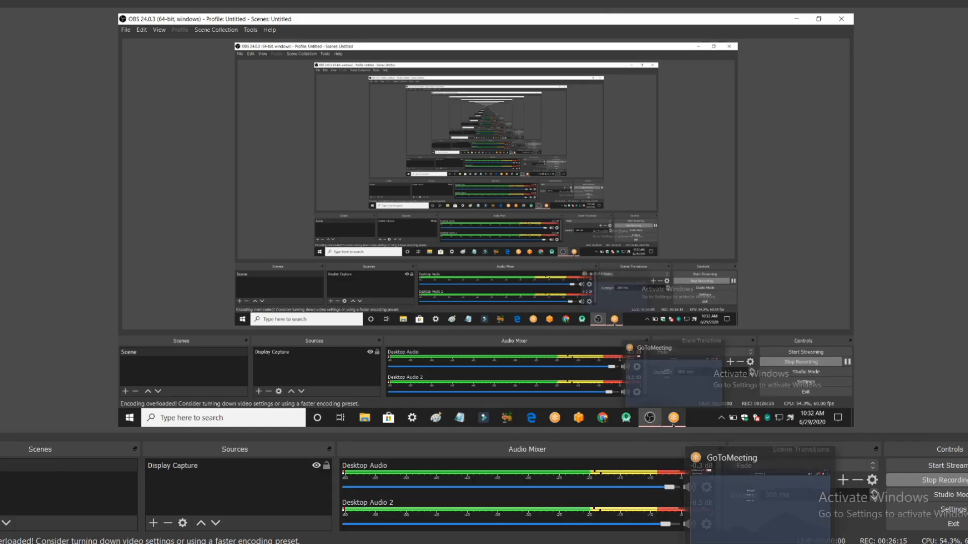
left_click(760, 542)
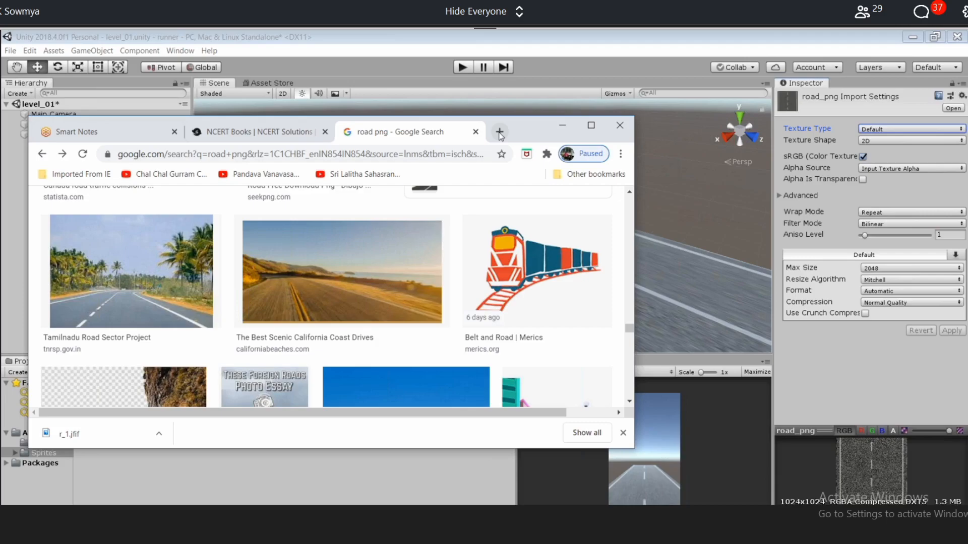
left_click(500, 133)
type("jpeg to png convert")
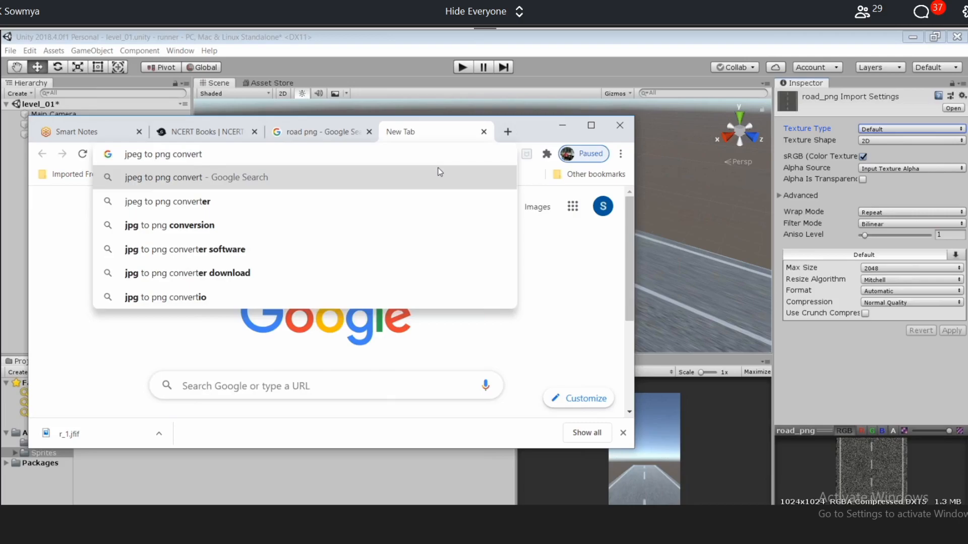
key("Return")
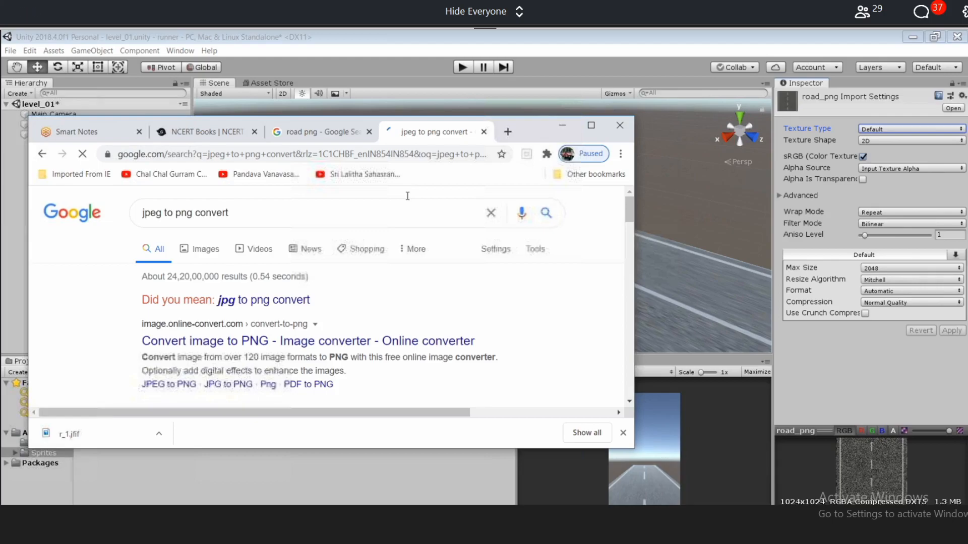
scroll(274, 291, "down", 1)
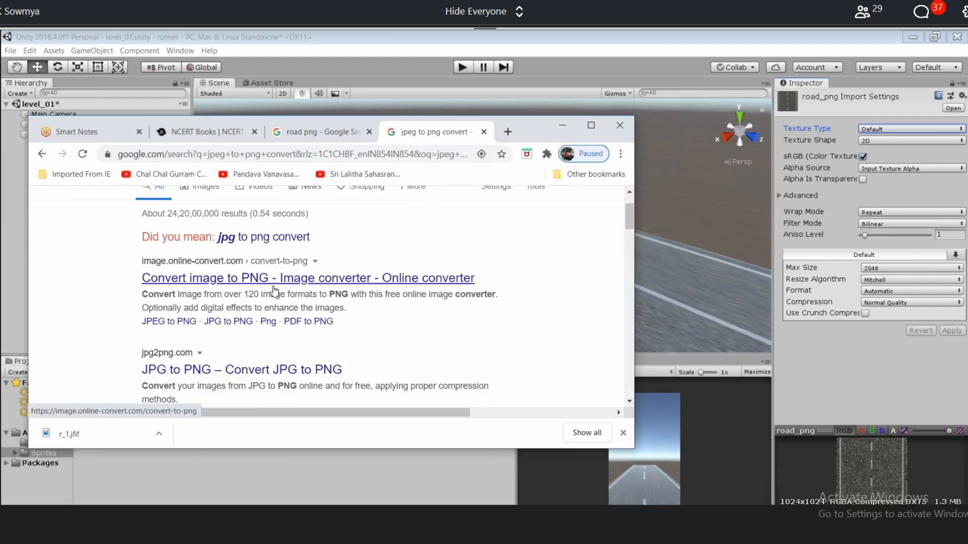
left_click(274, 288)
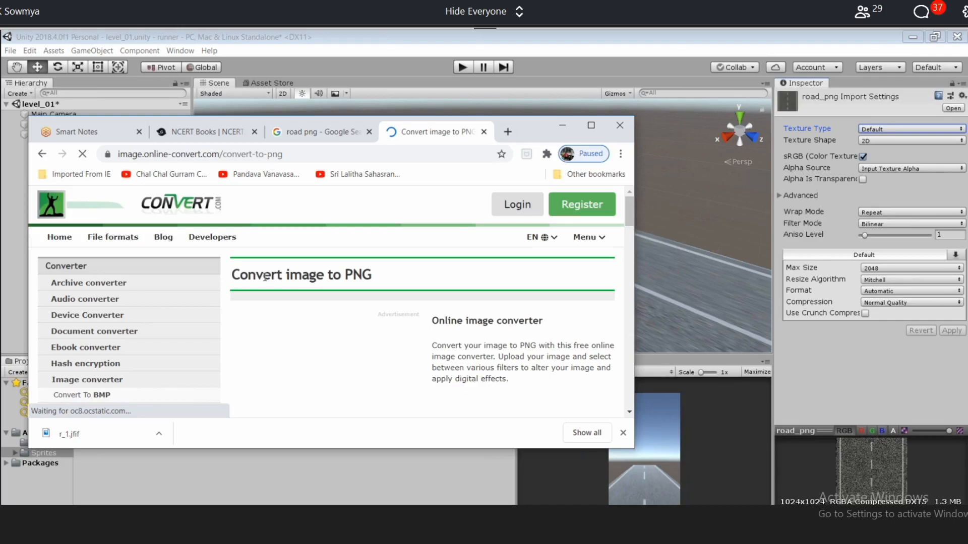
scroll(395, 291, "down", 5)
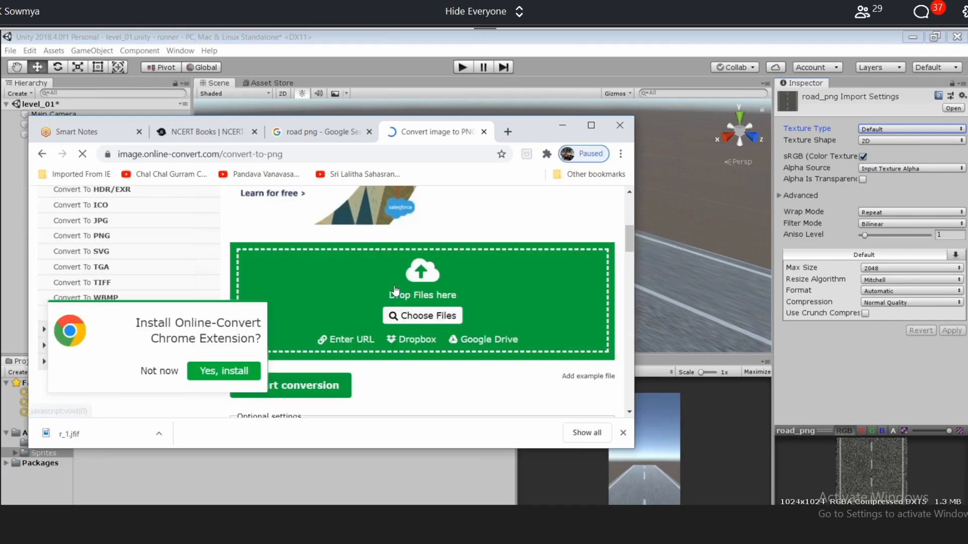
scroll(395, 292, "down", 5)
scroll(382, 302, "up", 3)
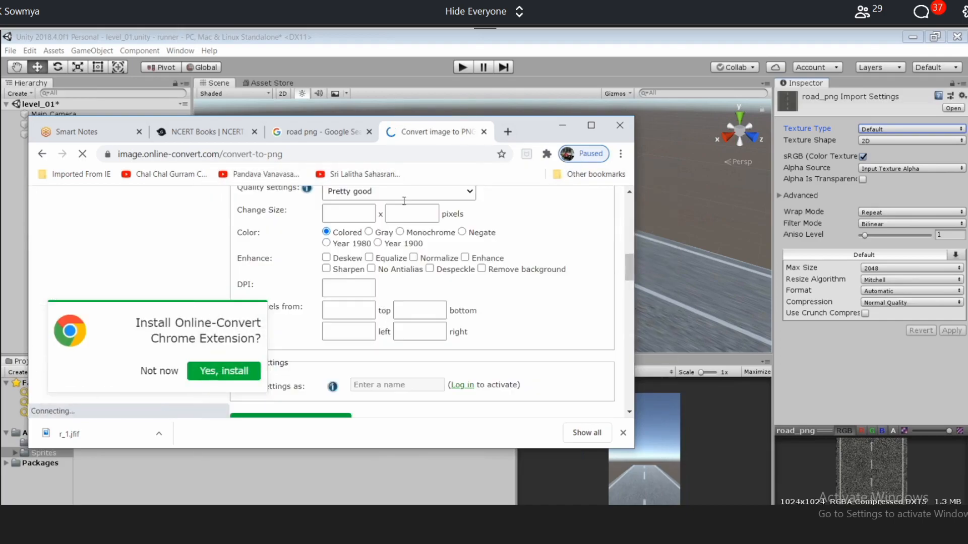
left_click(483, 132)
Repeat the "jpeg to png convert" search in a new tab and open the jpg2png.com converter.
left_click(498, 132)
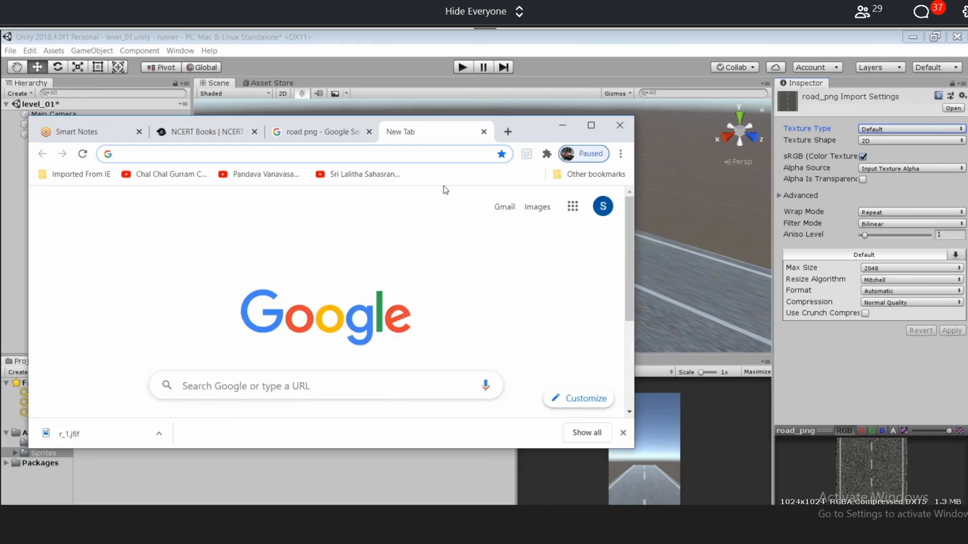
type("j")
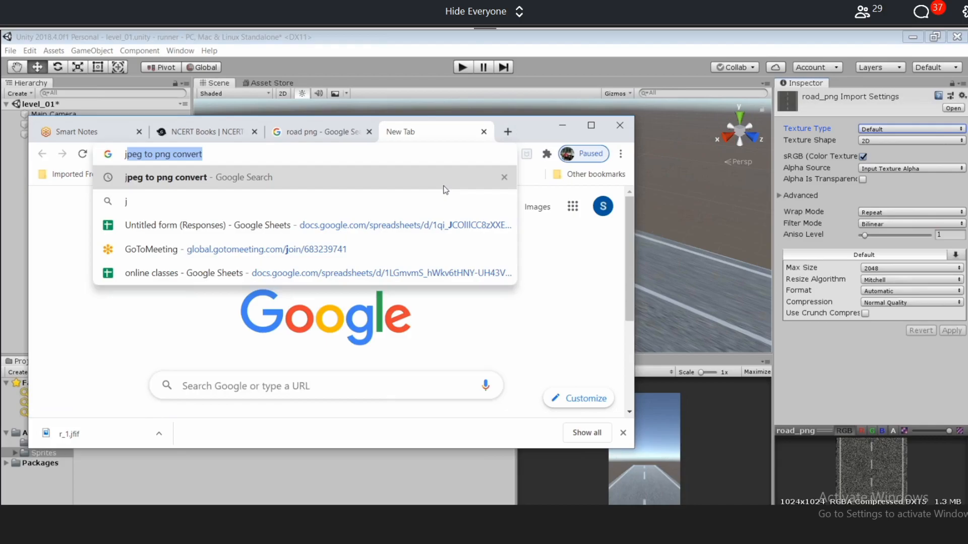
type("p")
key("Return")
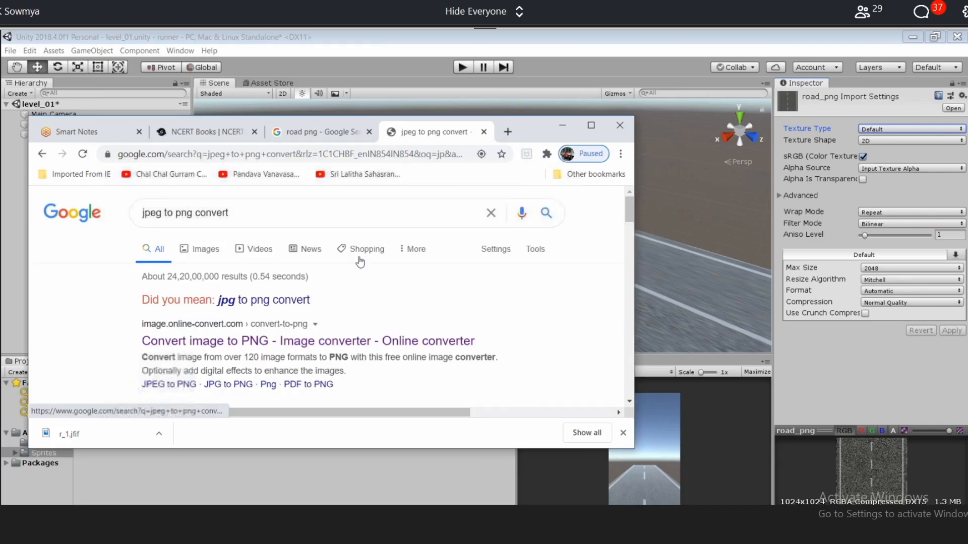
scroll(360, 262, "down", 3)
left_click(293, 305)
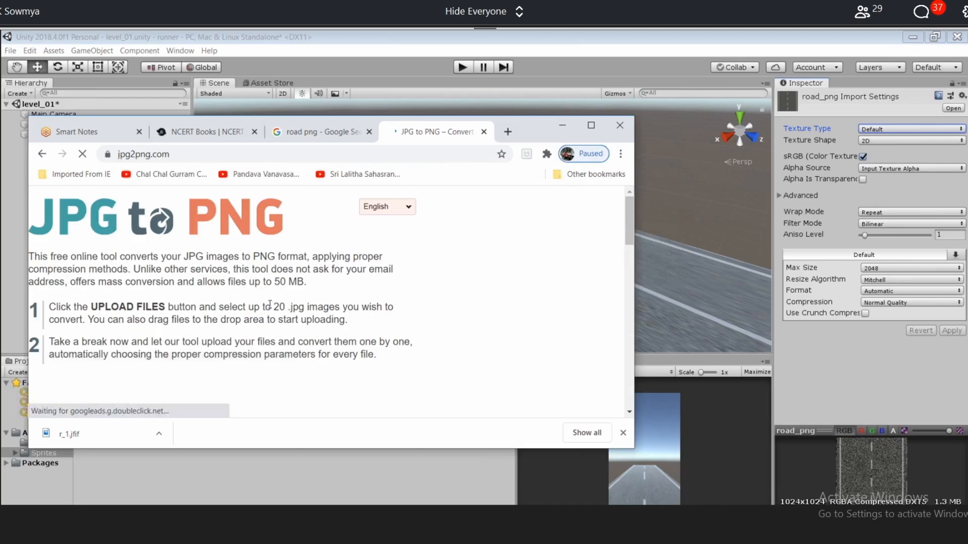
Examine the instructions and file upload area of the JPG to PNG converter, and return to Unity.
scroll(207, 304, "down", 3)
scroll(209, 304, "up", 3)
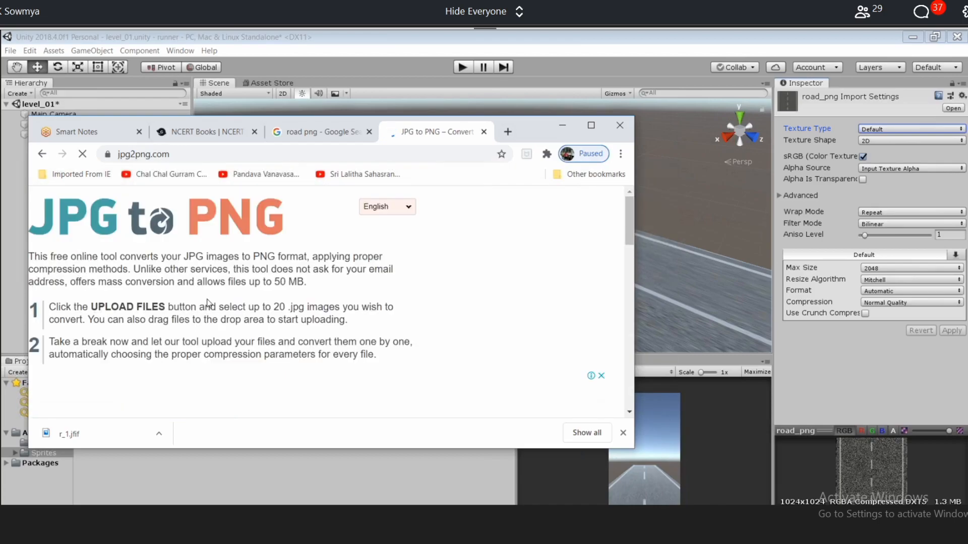
scroll(206, 298, "down", 3)
scroll(206, 297, "down", 1)
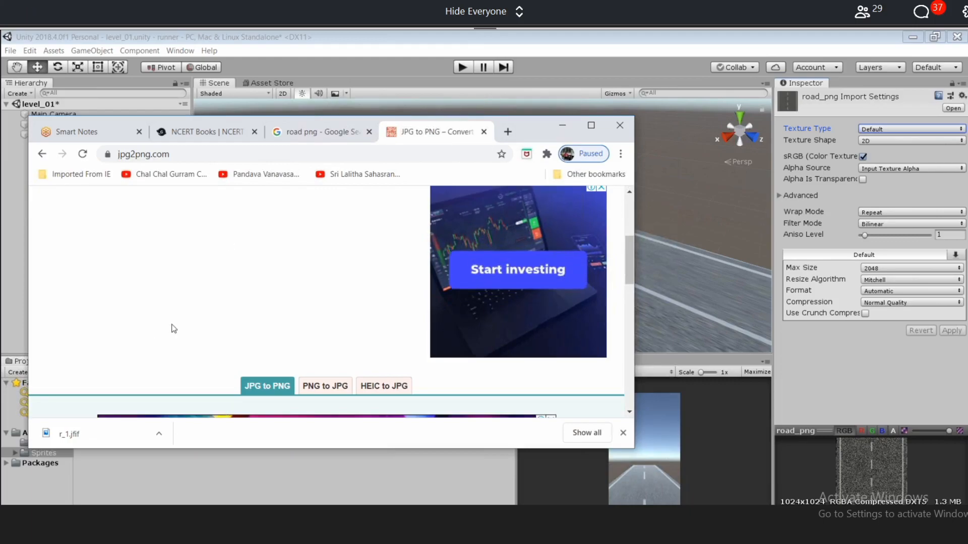
scroll(173, 326, "down", 4)
scroll(174, 329, "up", 1)
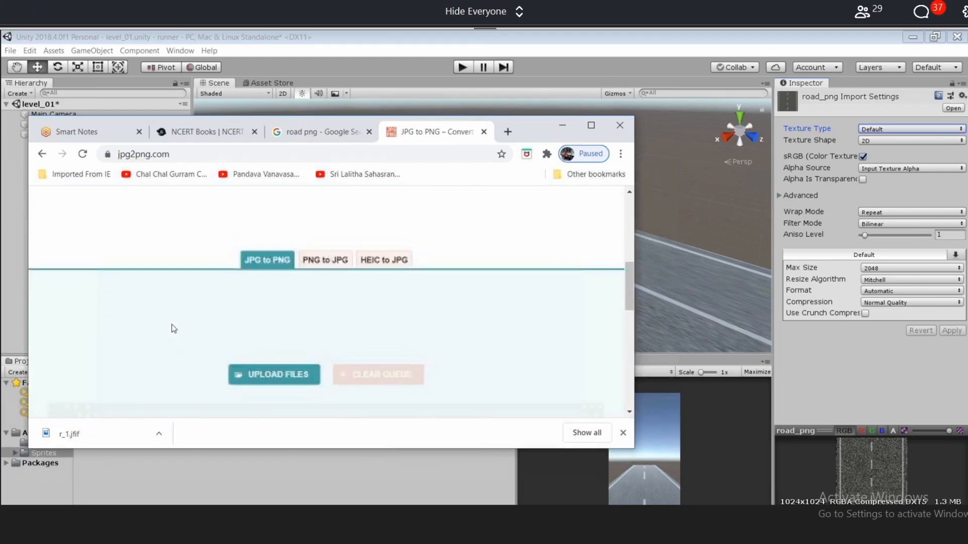
scroll(174, 329, "up", 3)
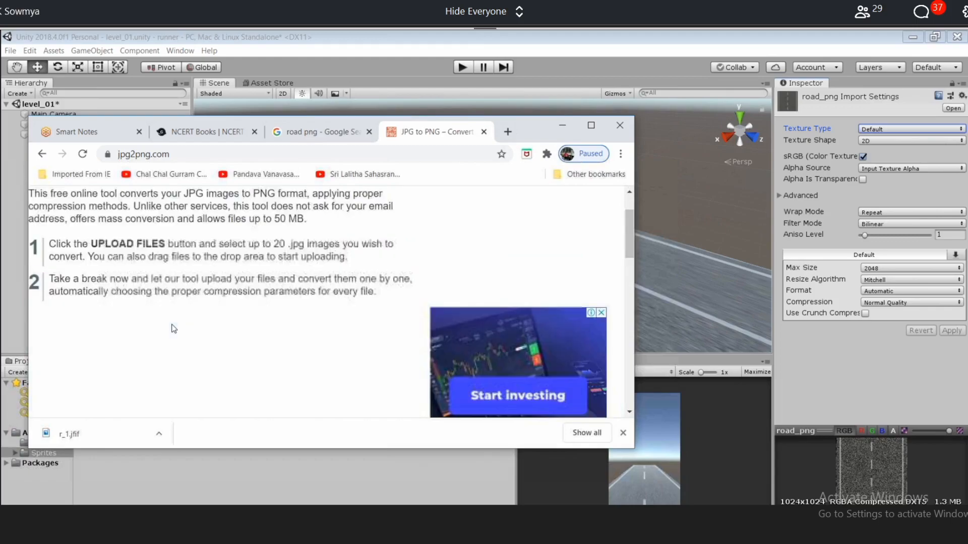
scroll(173, 328, "down", 2)
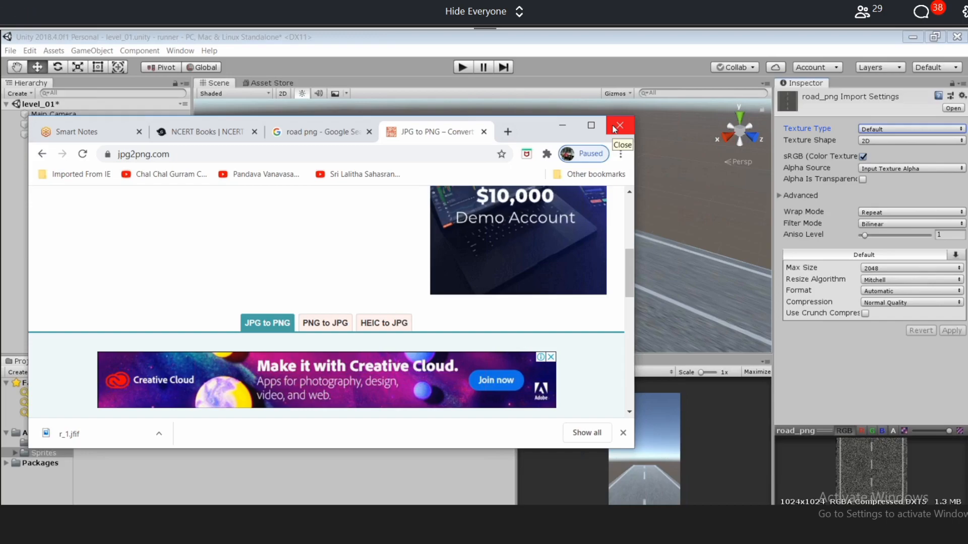
left_click(561, 127)
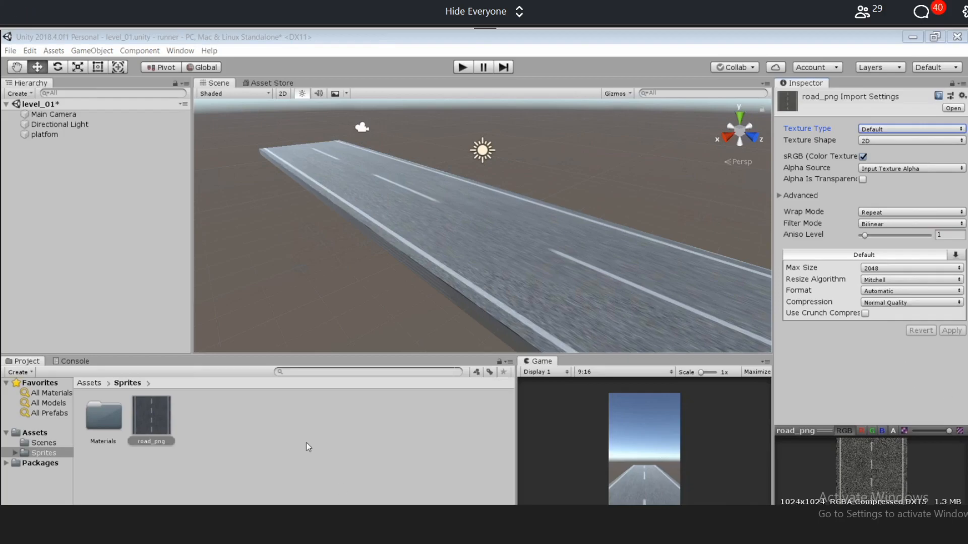
Create a folder named Scripts in Assets and open it.
left_click(99, 383)
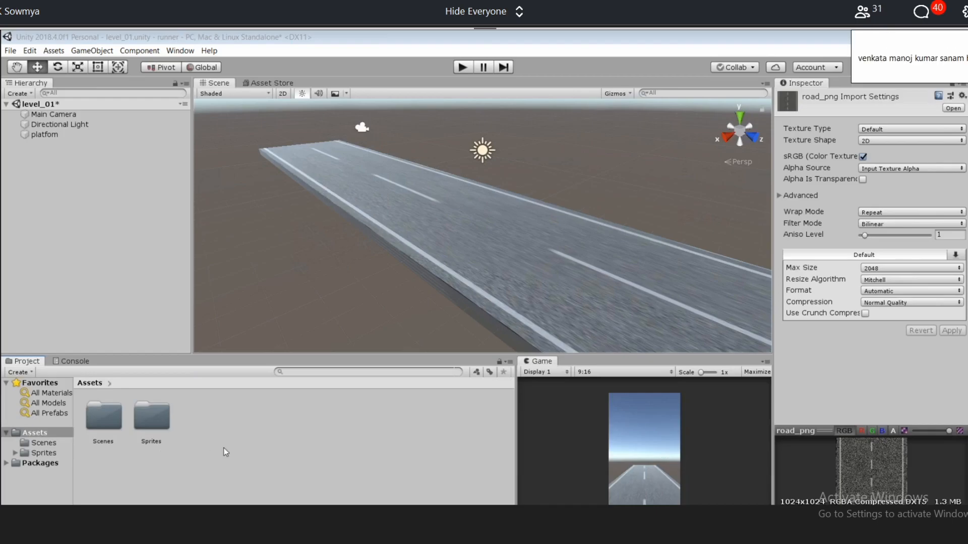
left_click(235, 440)
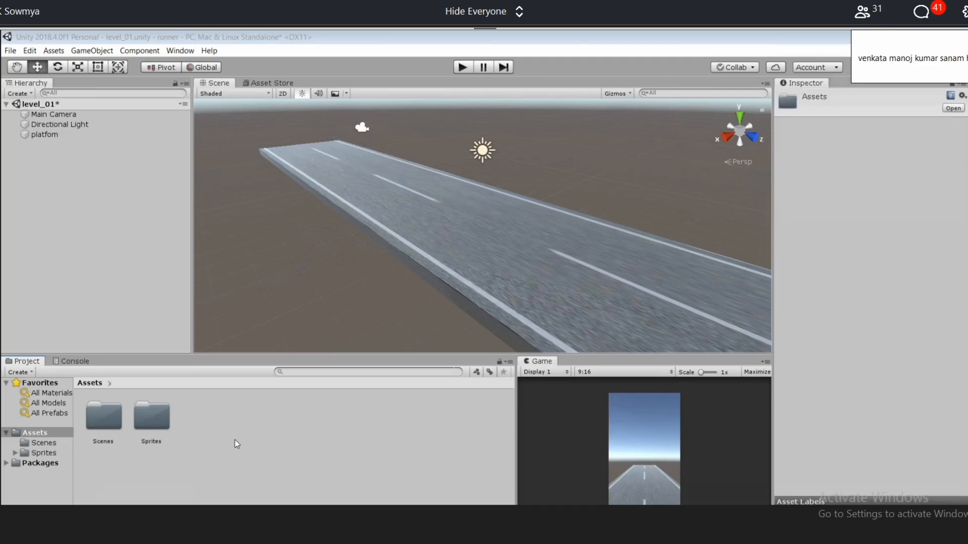
right_click(235, 440)
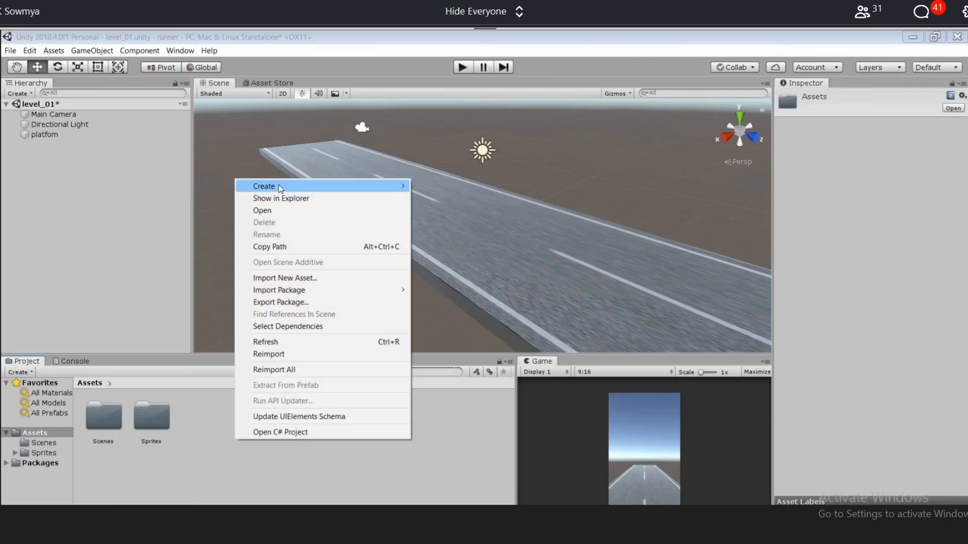
mouse_move(280, 188)
mouse_move(401, 185)
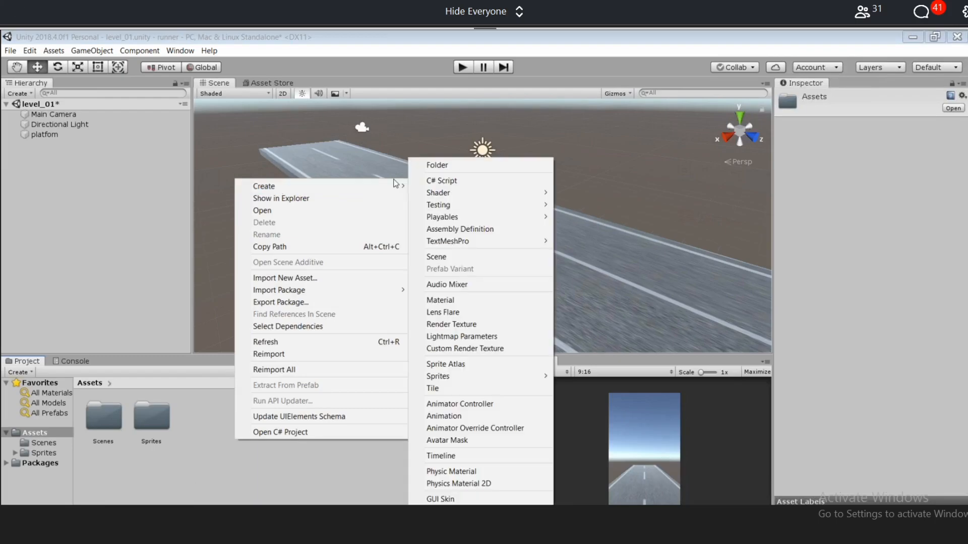
left_click(442, 165)
type("Scripts")
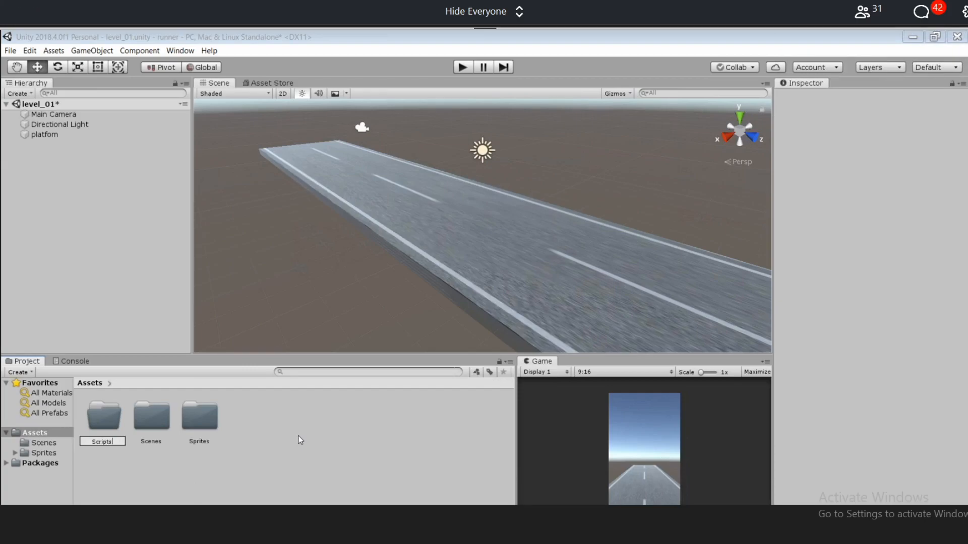
key("Return")
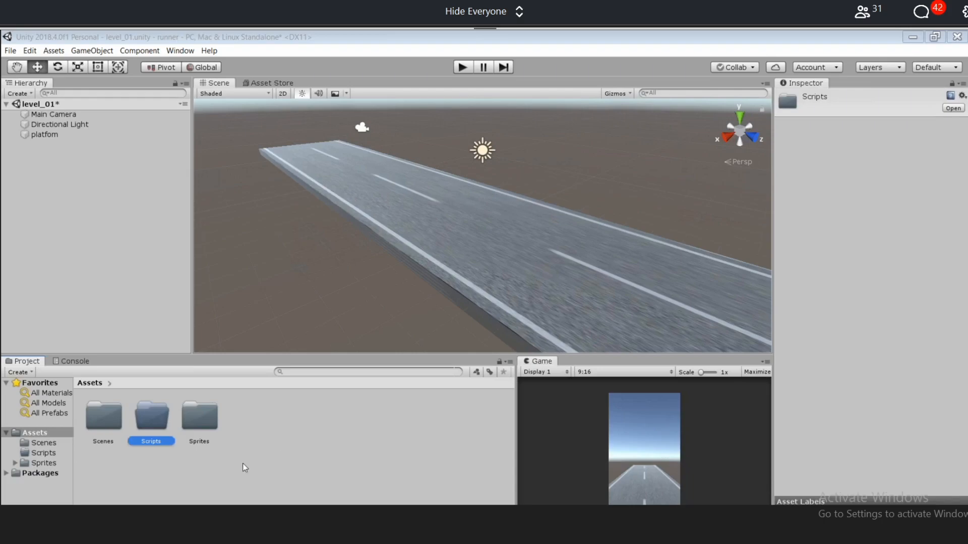
double_click(147, 422)
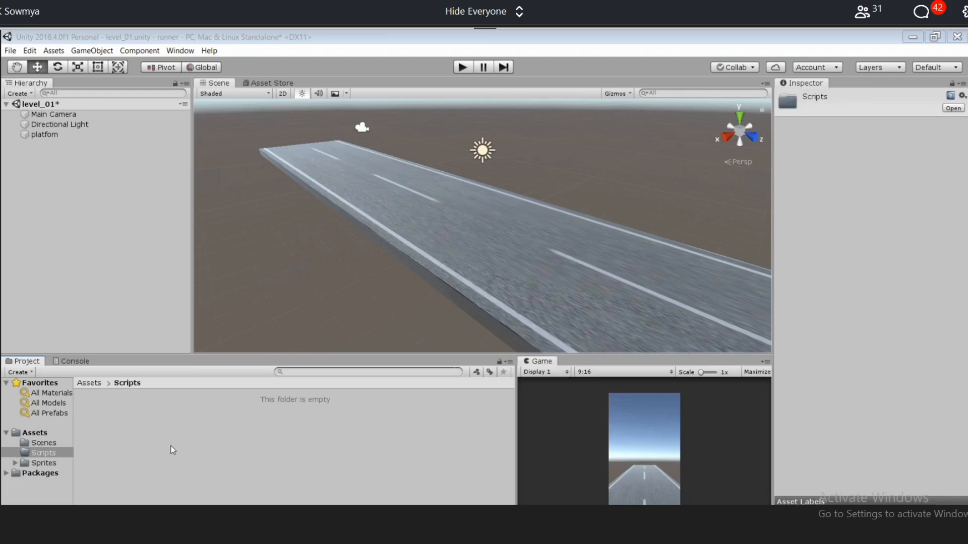
Create a C# script named platfom_move in the Scripts folder.
right_click(172, 450)
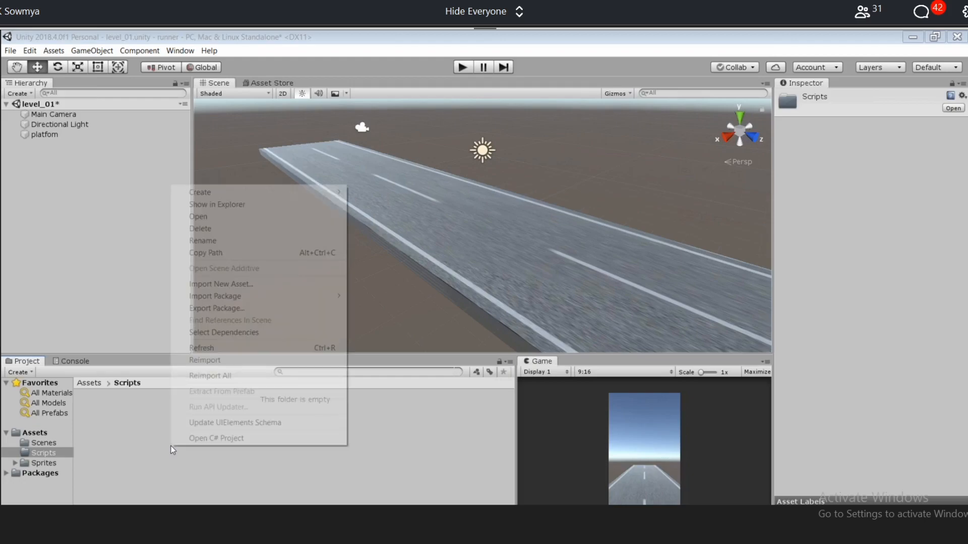
left_click(227, 194)
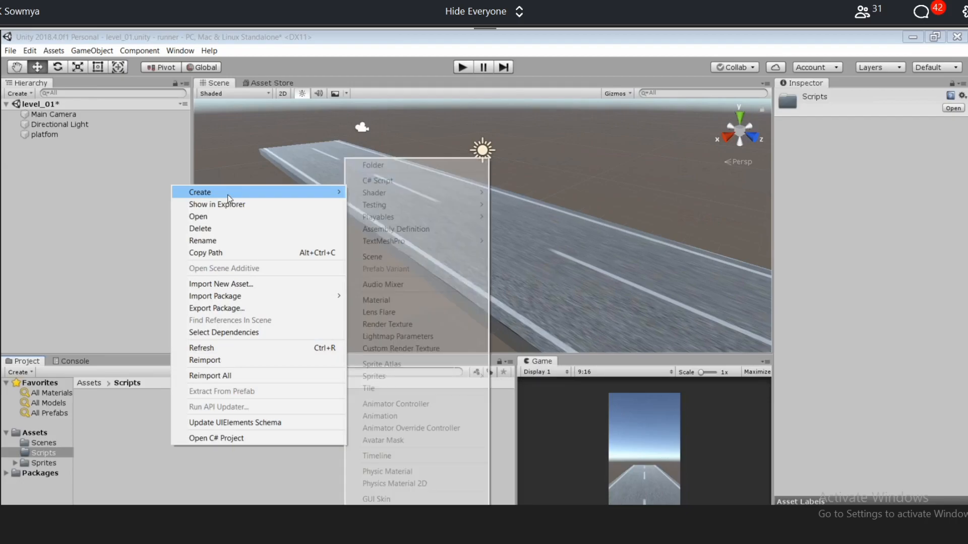
left_click(389, 181)
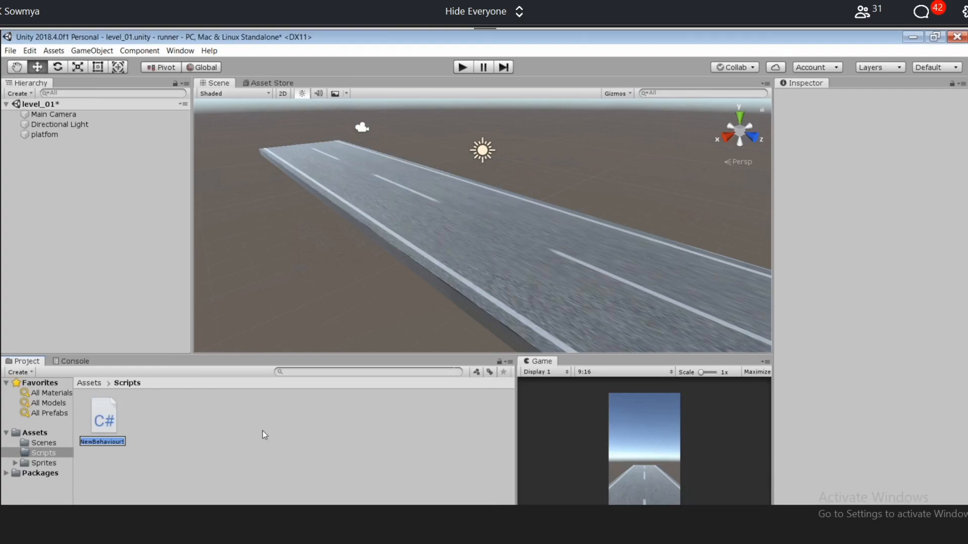
type("platfo")
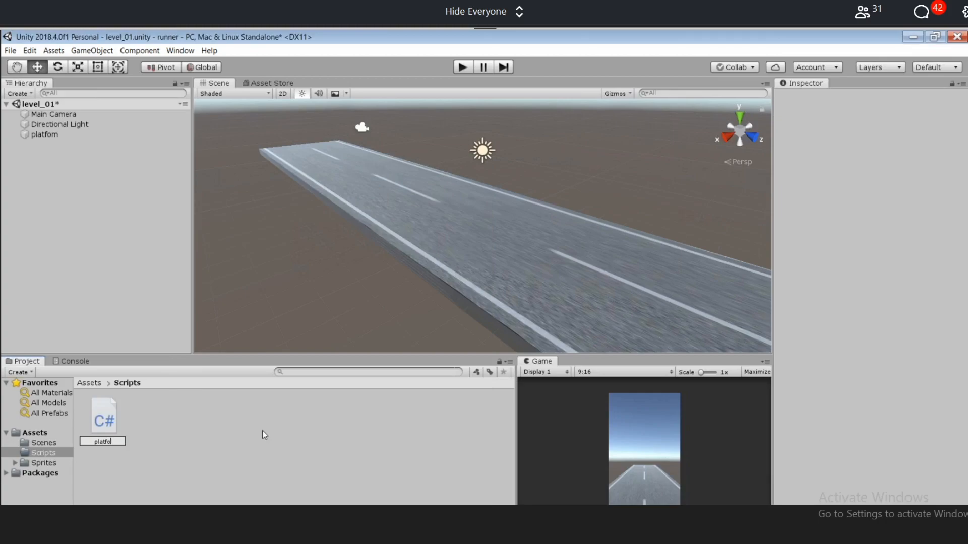
type("m_mo")
type("ve")
key("Return")
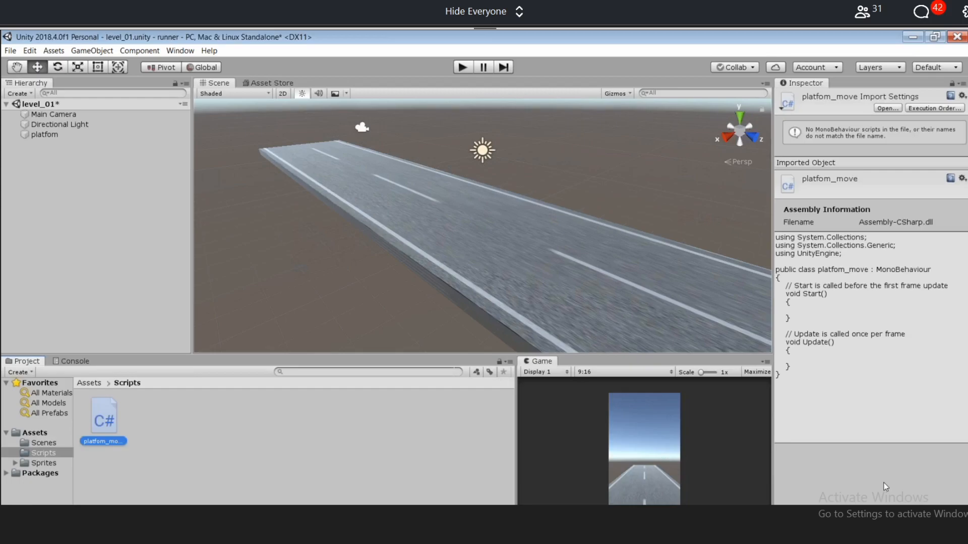
Open the platfom_move script in Visual Studio and bring its empty Update method into view.
scroll(884, 482, "down", 3)
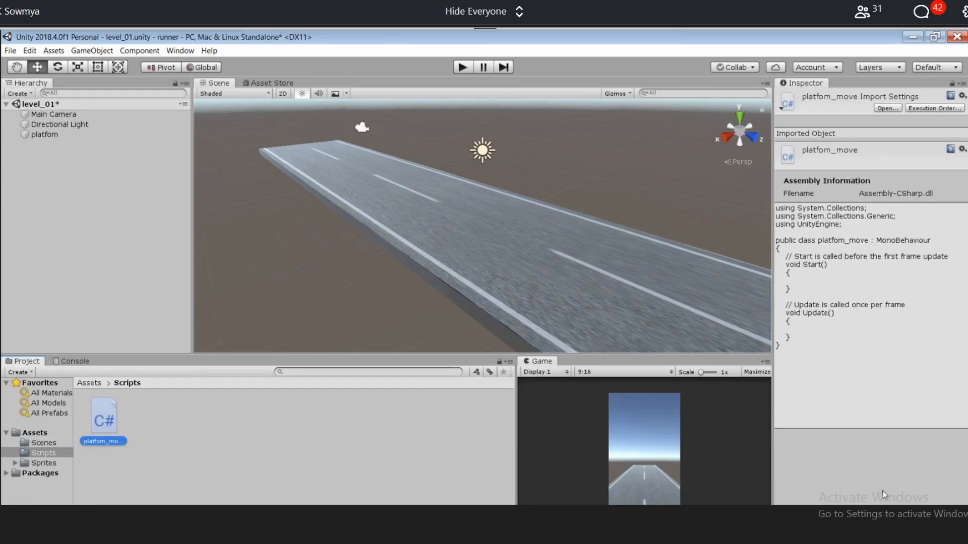
double_click(102, 422)
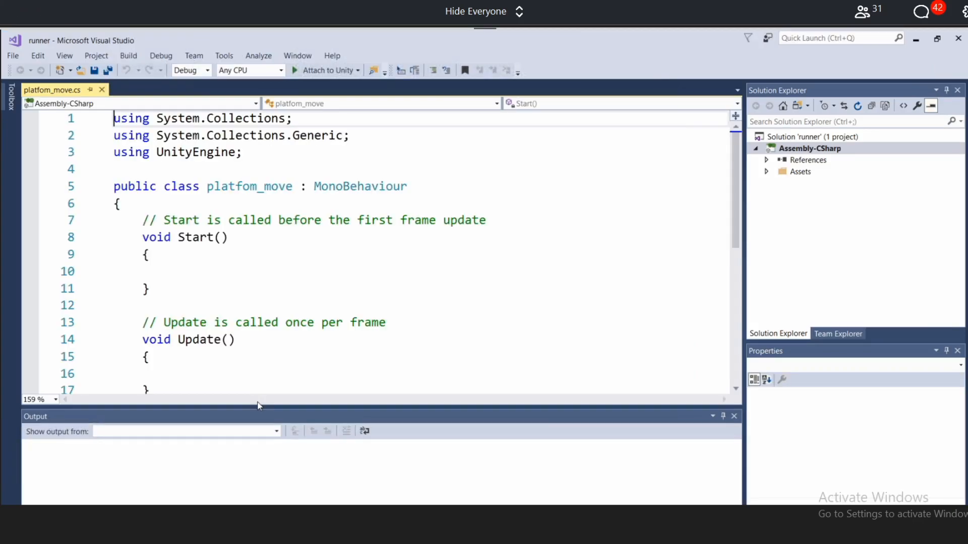
scroll(182, 322, "down", 1)
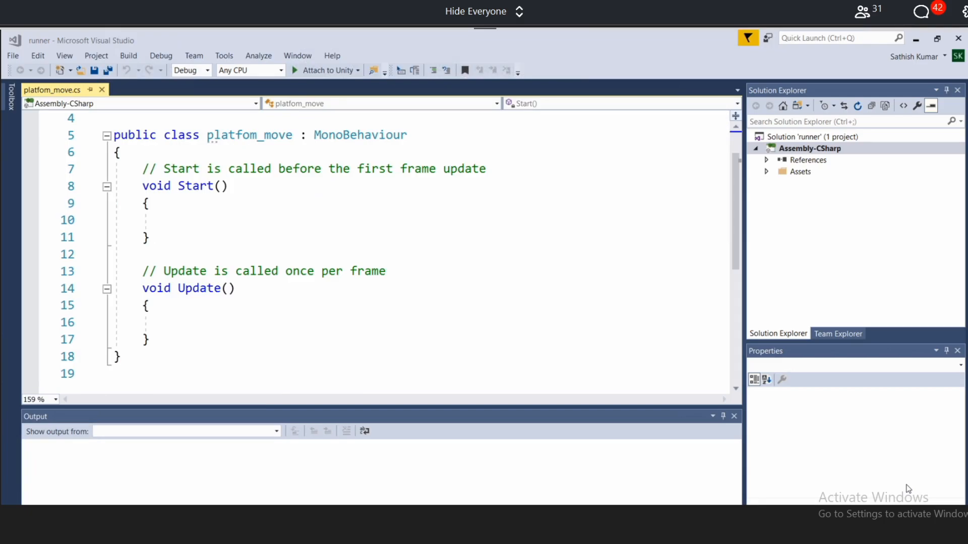
In Update(), begin a transform.Translate call taking a new Vector3 with 0 for both x and y.
left_click(202, 332)
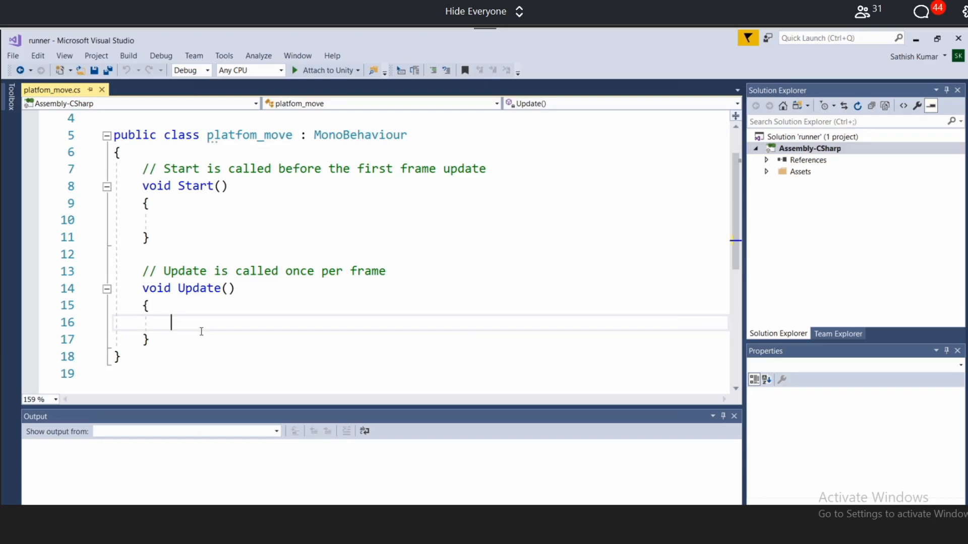
type("t")
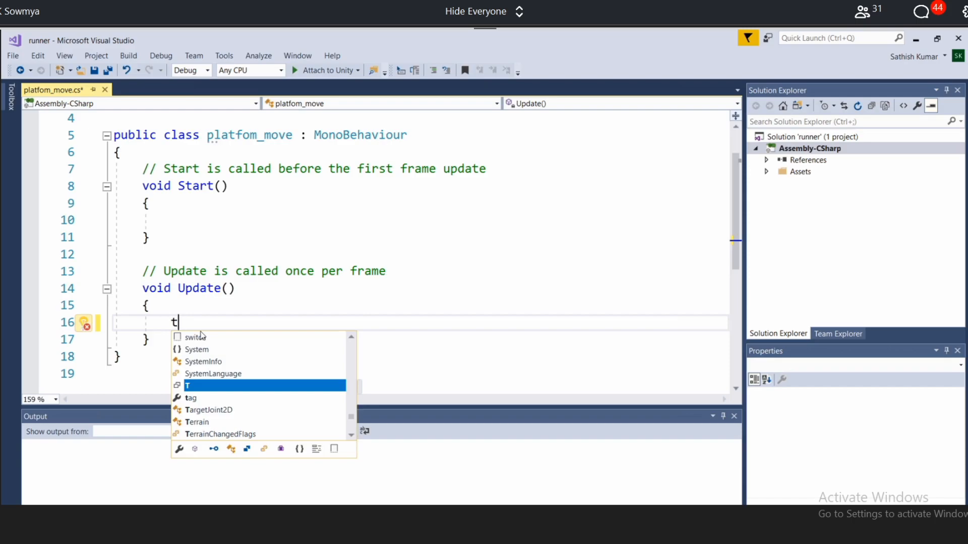
type("ra")
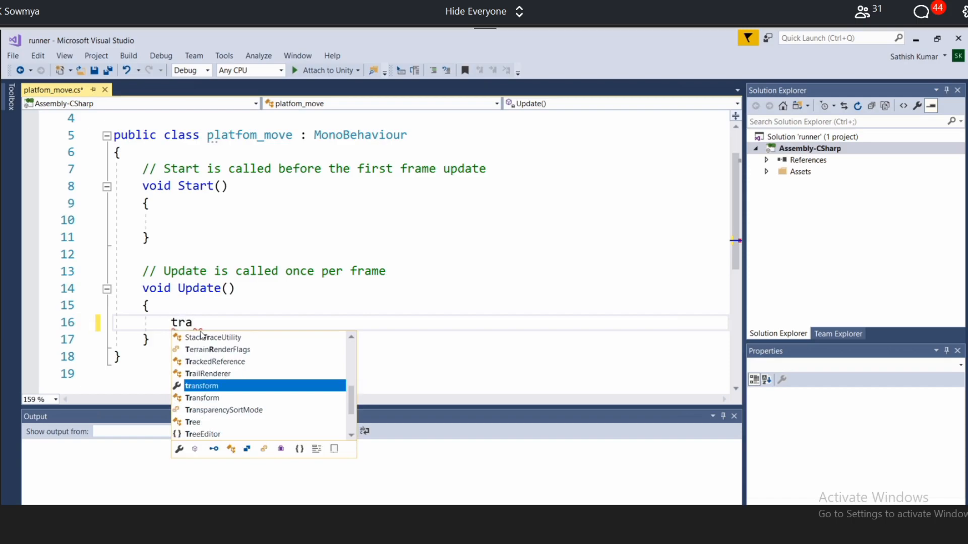
type("nsform.tra")
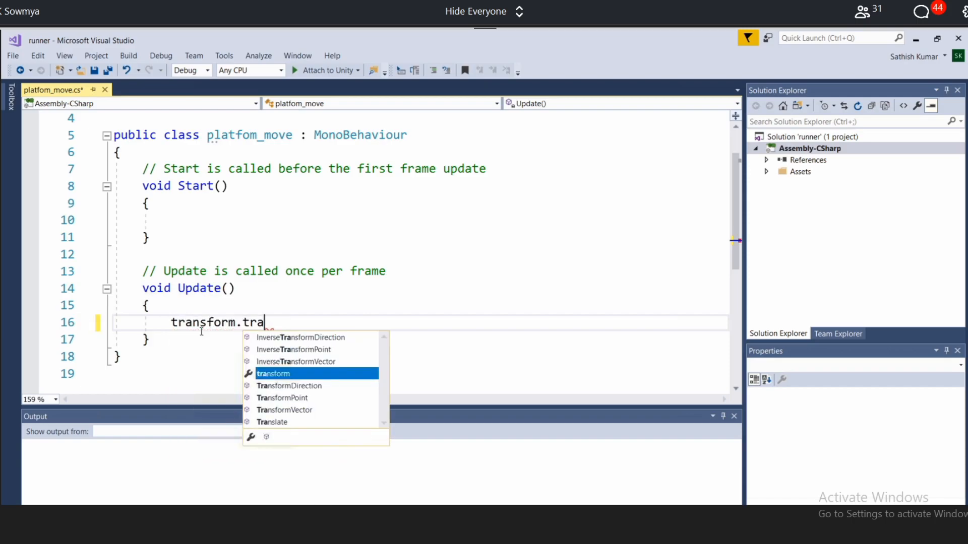
type("nslate")
key("Tab")
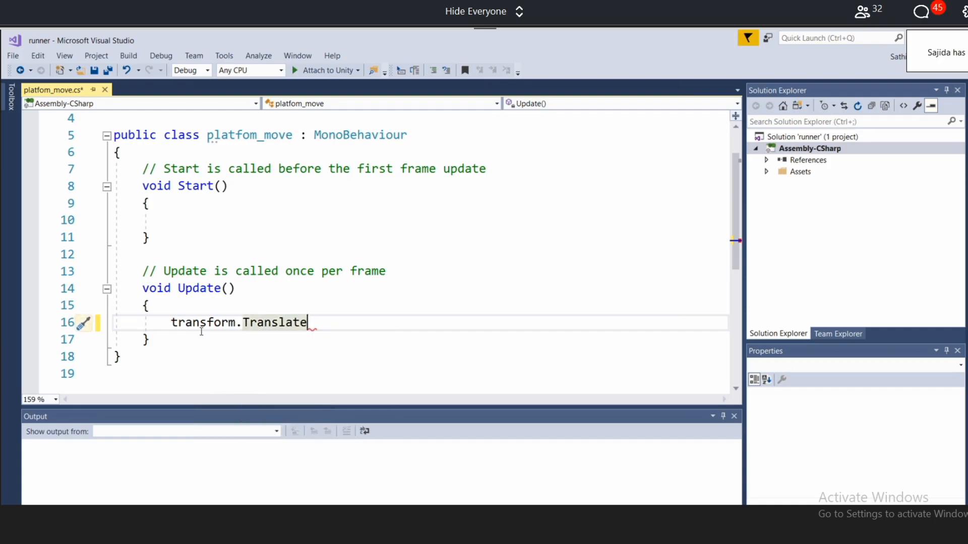
type("(")
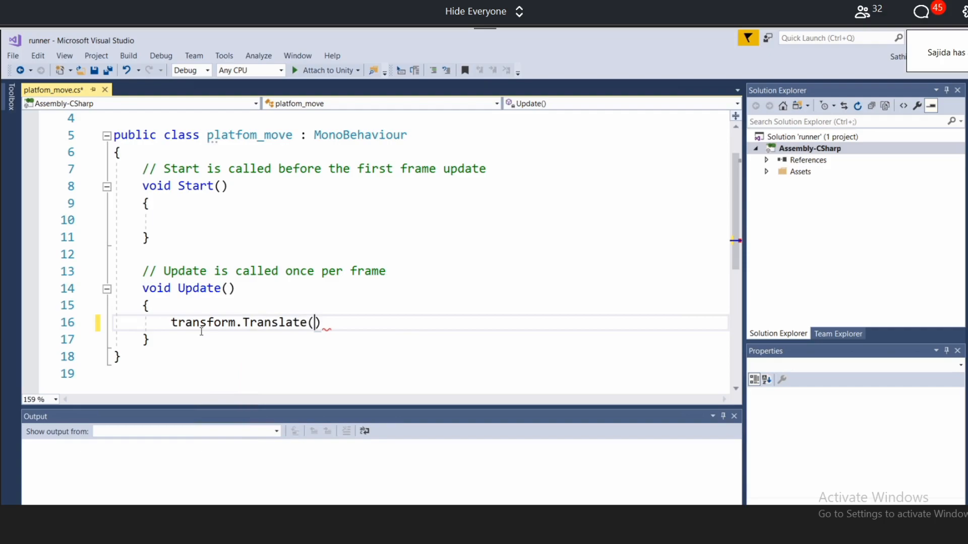
type("n")
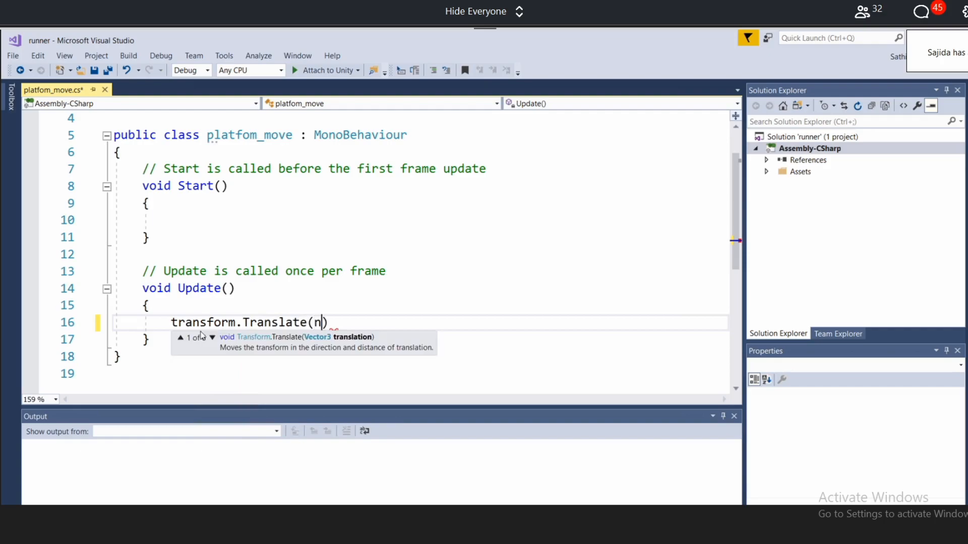
type("ew Vector3(0,")
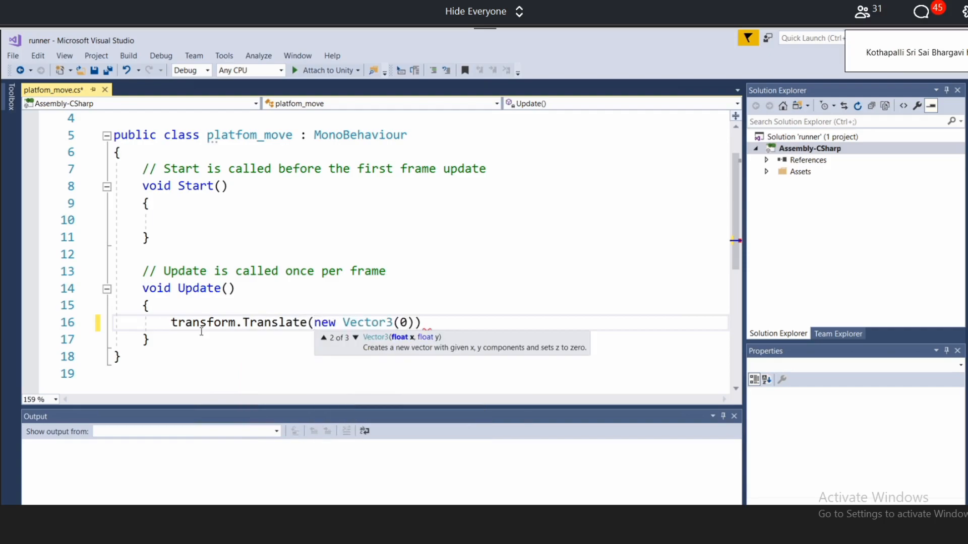
type("0,-10*tim")
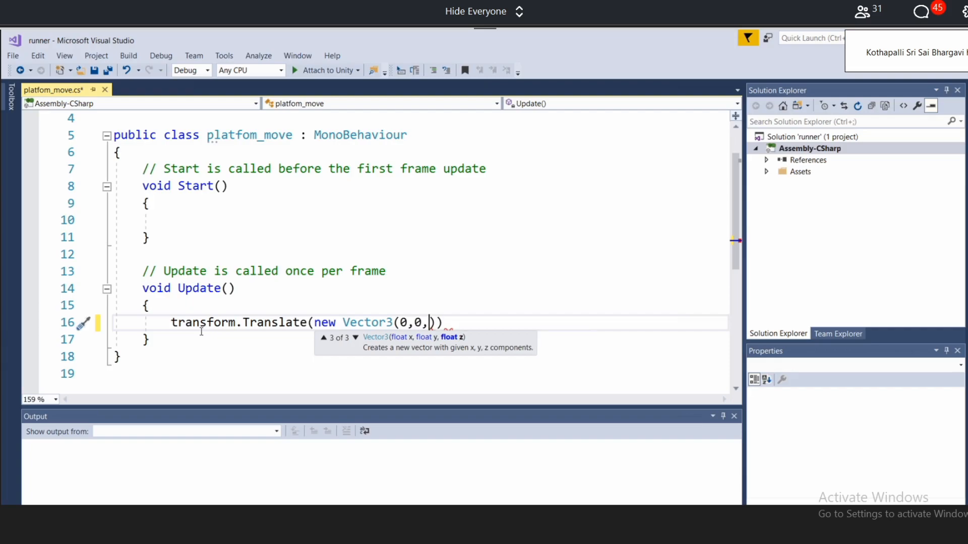
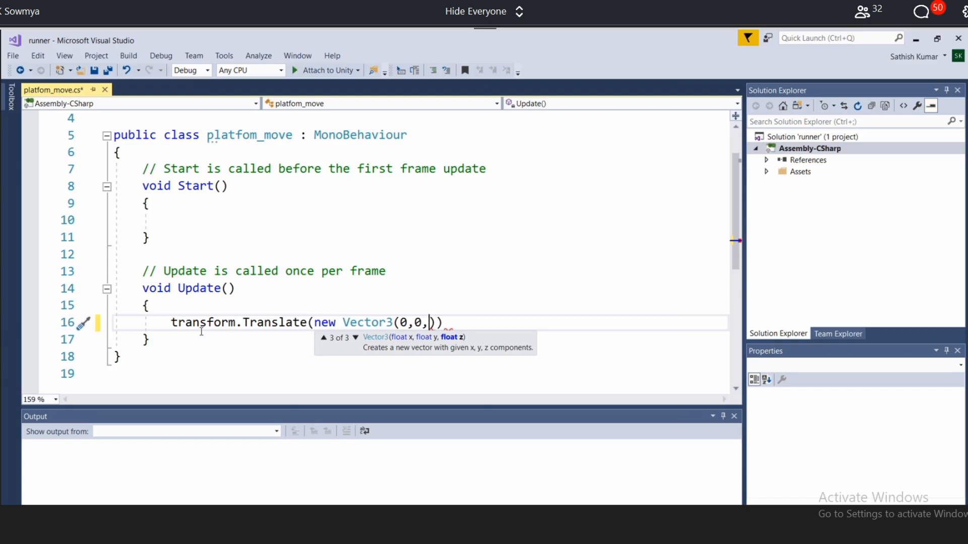
Complete the Vector3's z argument as -10 * Time.deltaTime, end the statement with a semicolon, and save the script.
type("-10*")
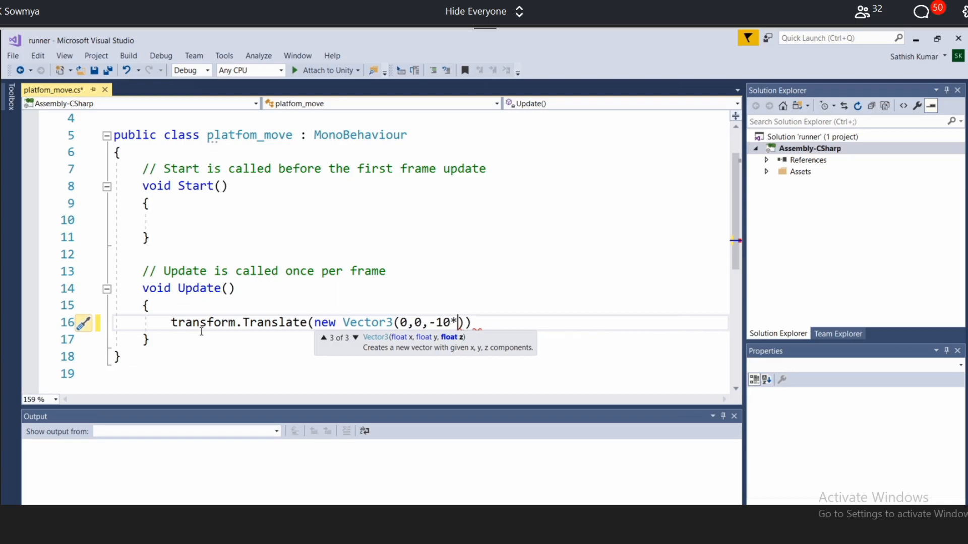
type("ti")
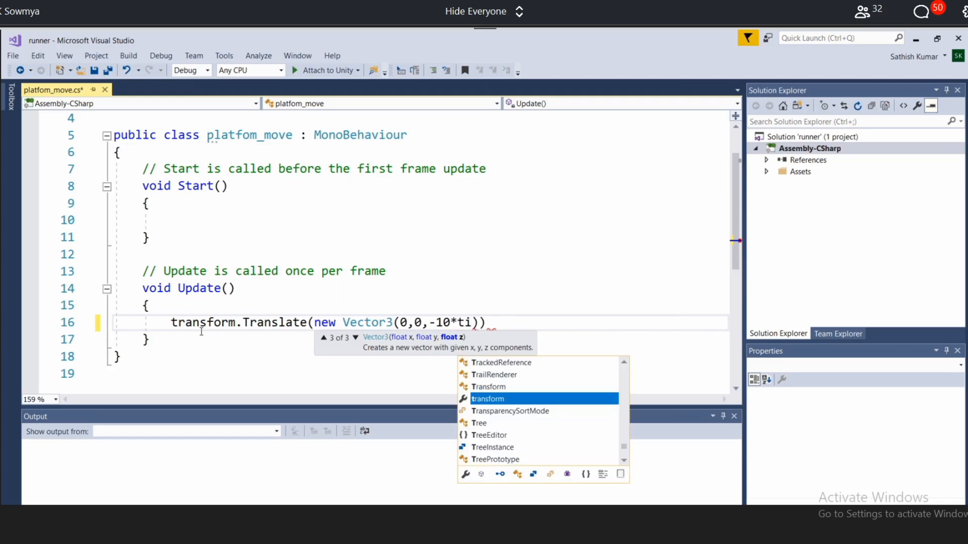
type("m")
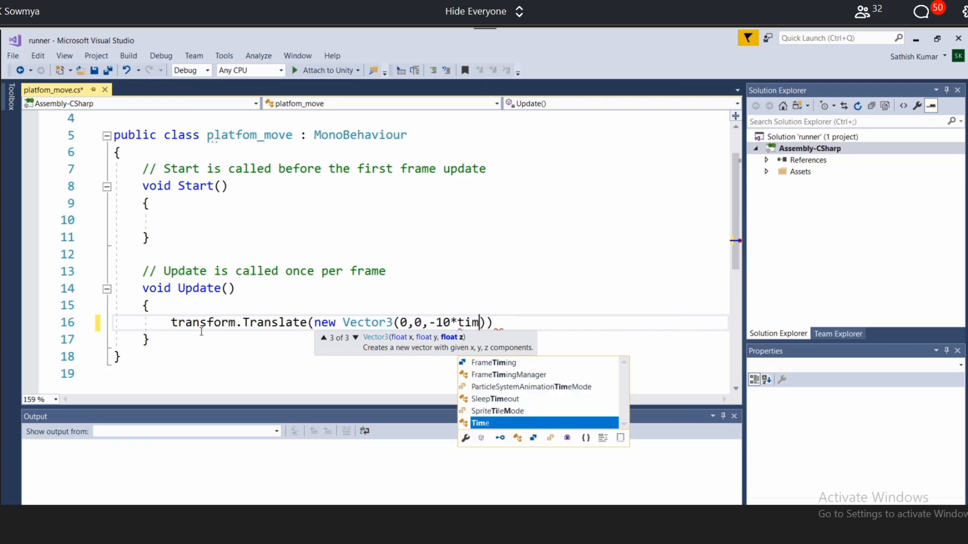
key("Tab")
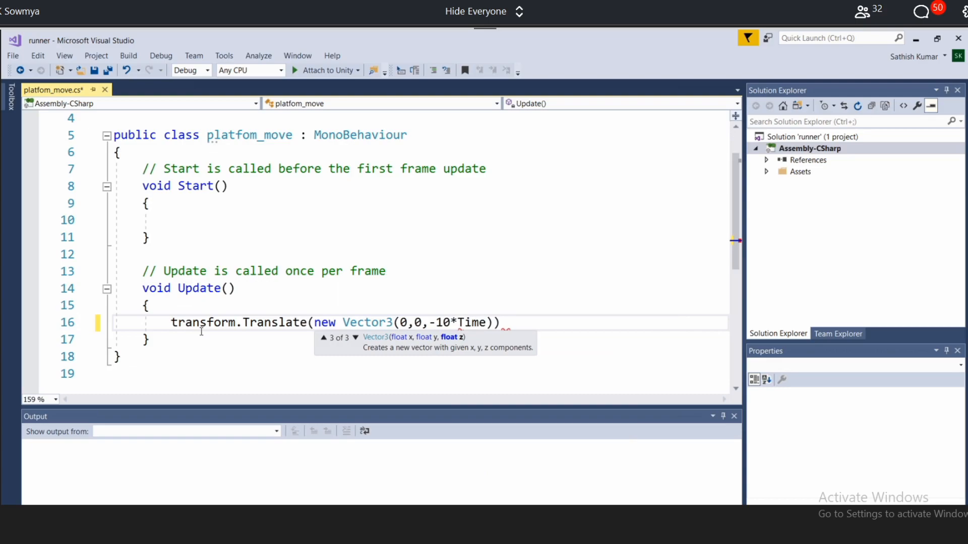
type(".deltaTime))")
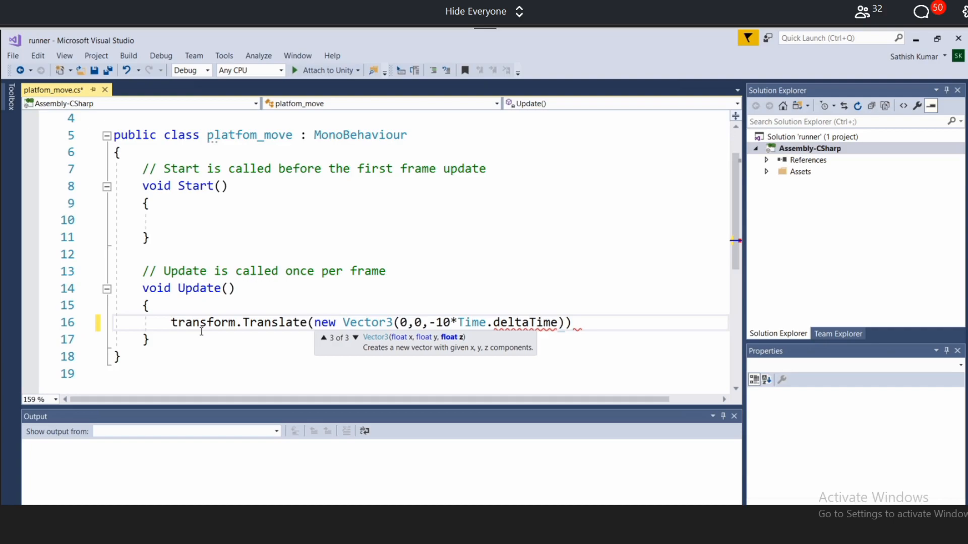
type(";")
key("ctrl+s")
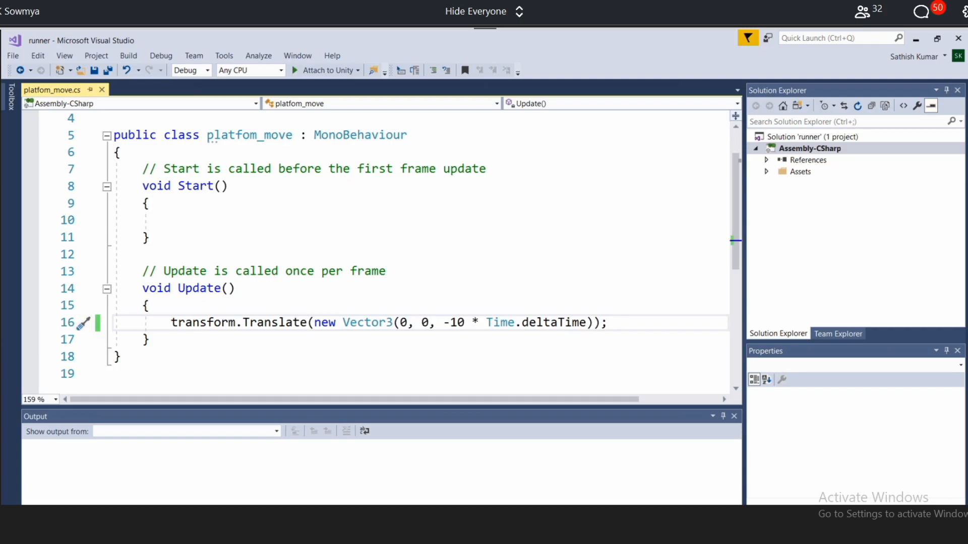
Switch to Unity, attach the platfom_move script to the platfom object, and select that object.
key("alt+Tab")
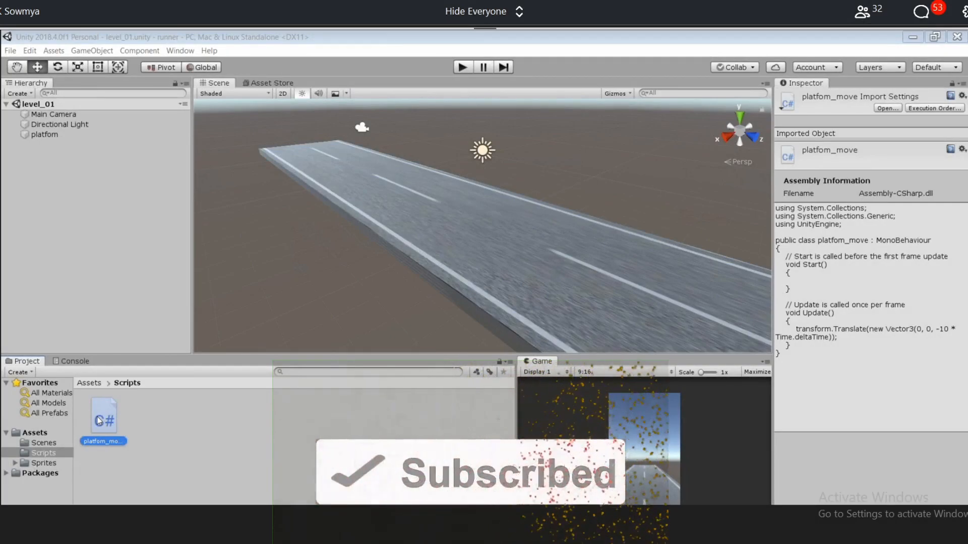
left_click_drag(99, 420, 54, 132)
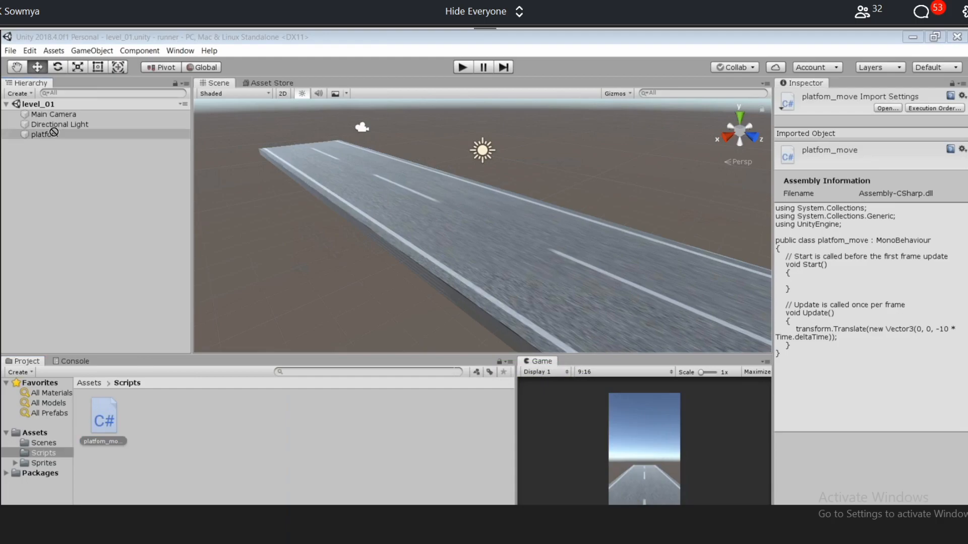
left_click_drag(54, 132, 55, 134)
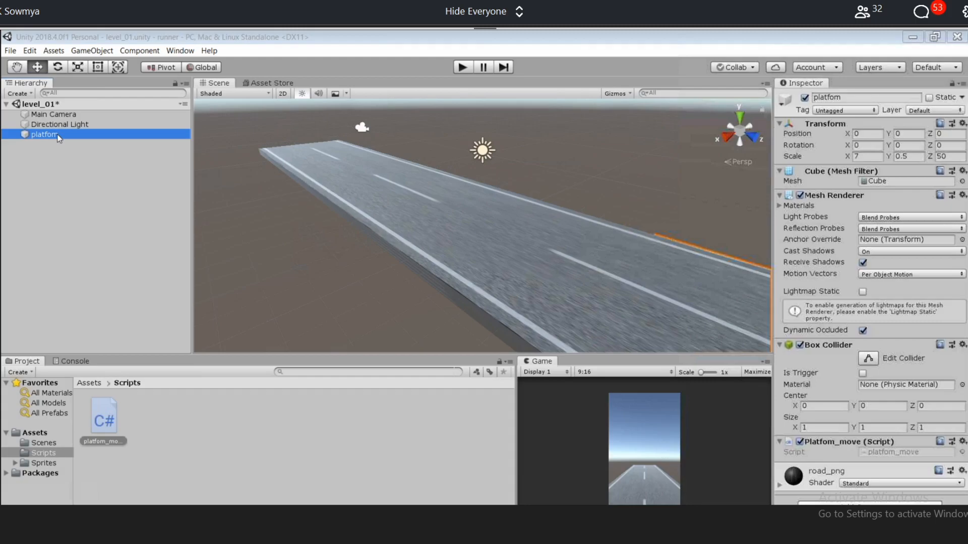
left_click(58, 135)
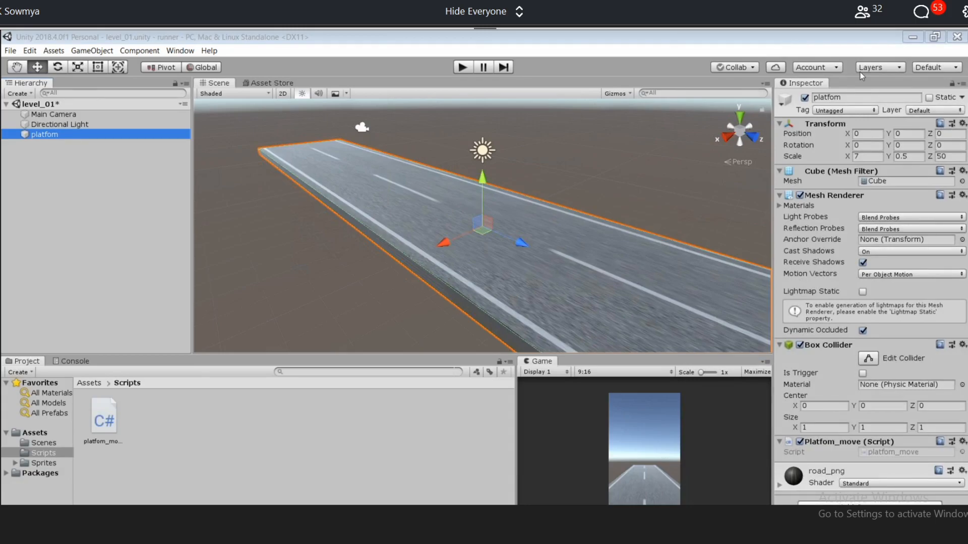
Play the scene to test the platform's movement, and return from the script in Visual Studio to Unity.
left_click(462, 67)
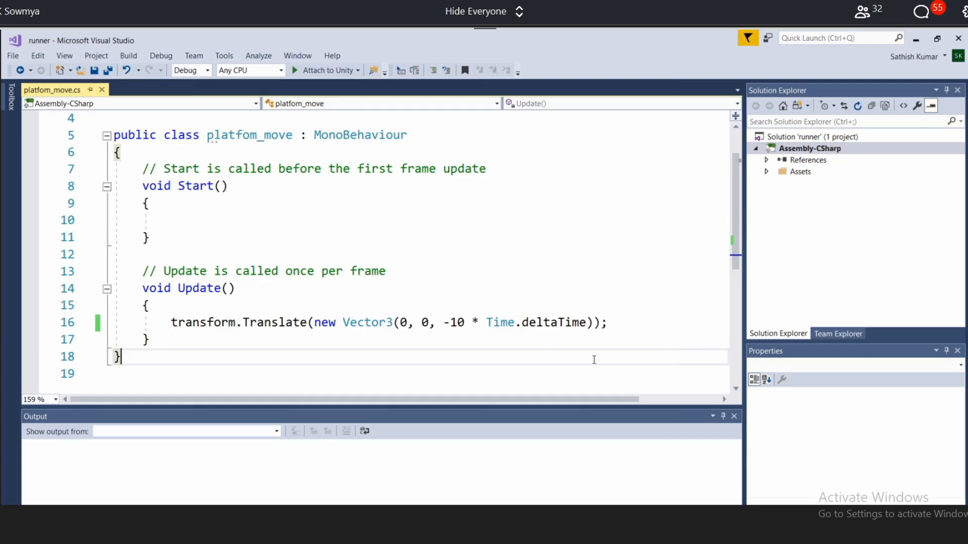
mouse_move(523, 540)
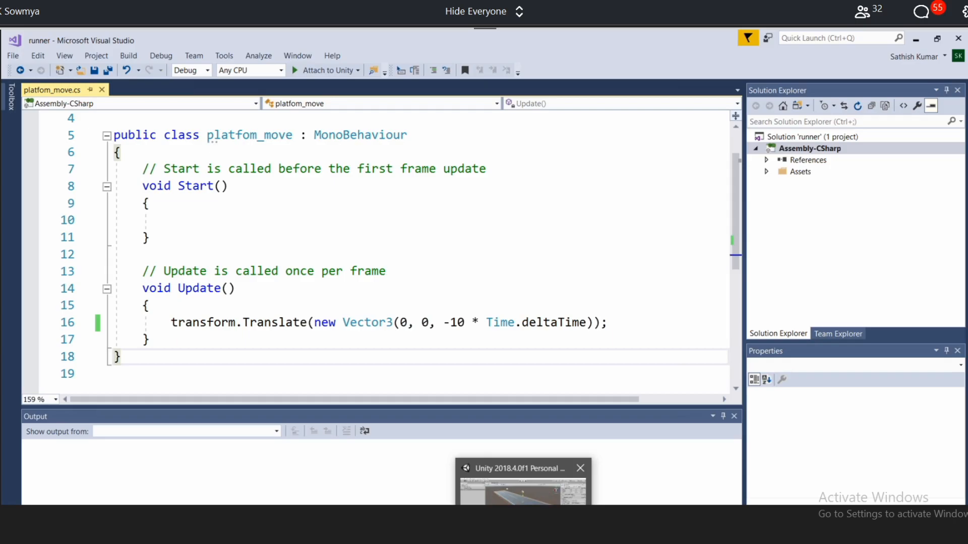
left_click(522, 492)
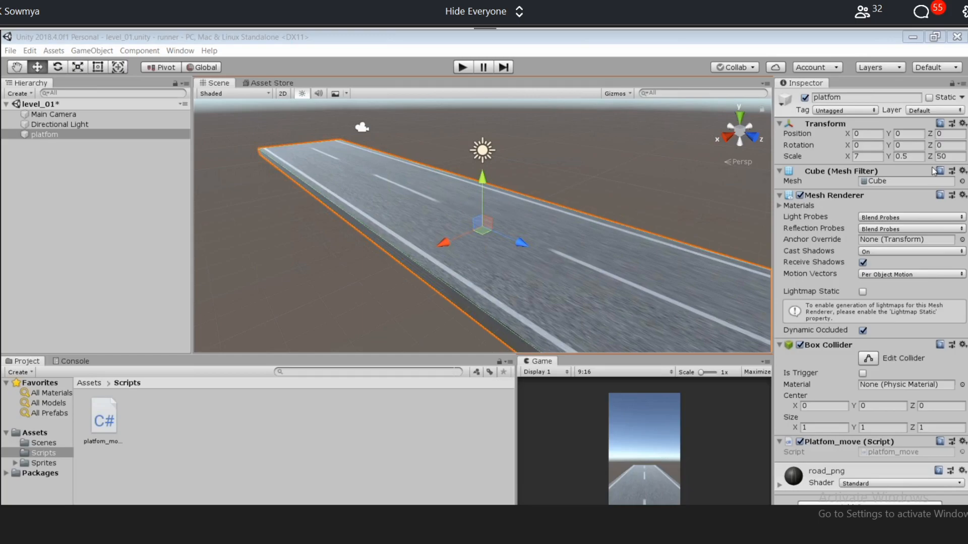
Duplicate the platfom object, rename the copy platfom_2, and select the original platform.
left_click(65, 133)
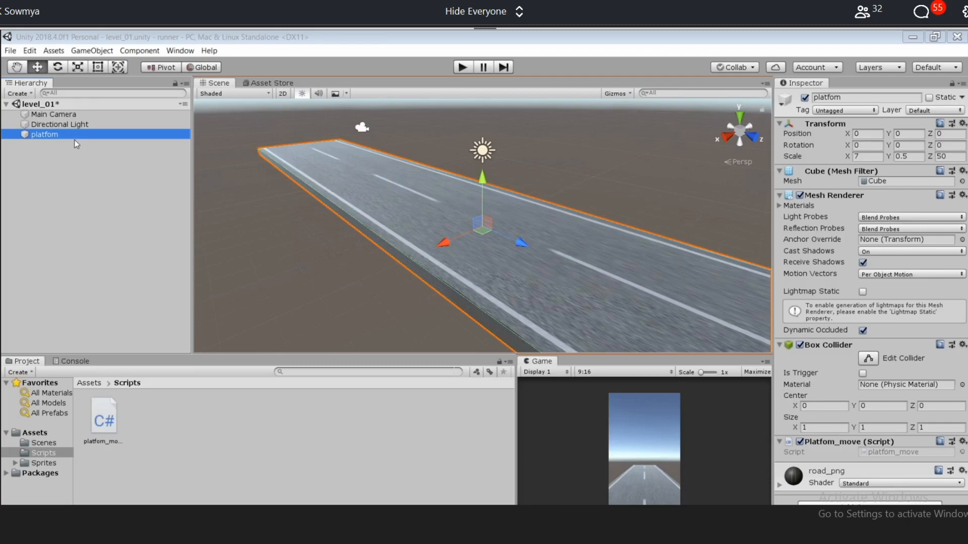
key("ctrl+d")
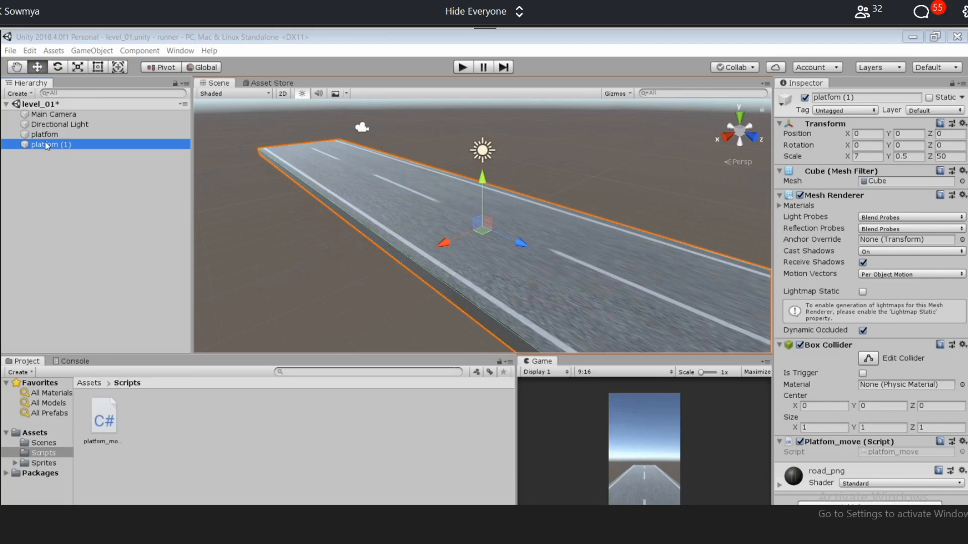
left_click(883, 97)
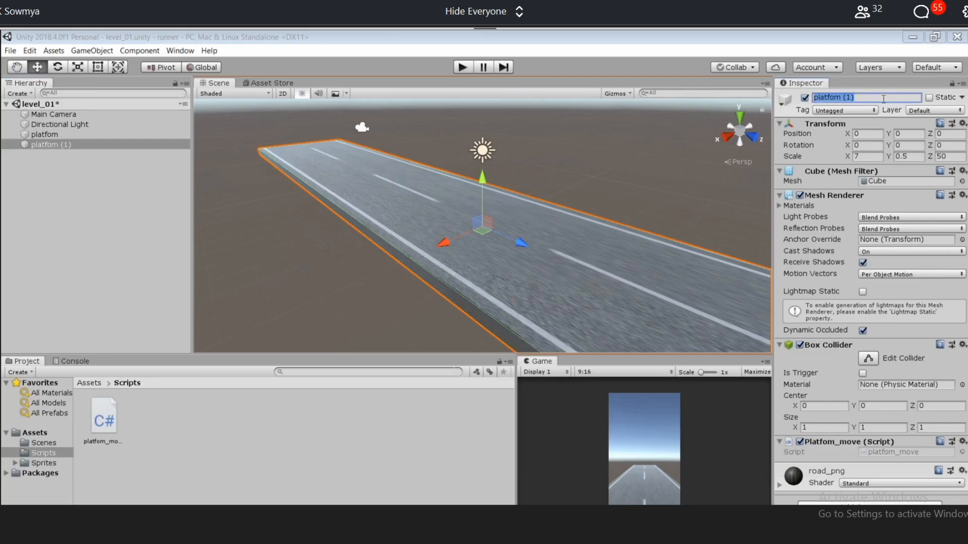
left_click(883, 98)
key("BackSpace")
key("BackSpace")
key("BackSpace")
key("BackSpace")
type("_2")
key("Return")
left_click(101, 135)
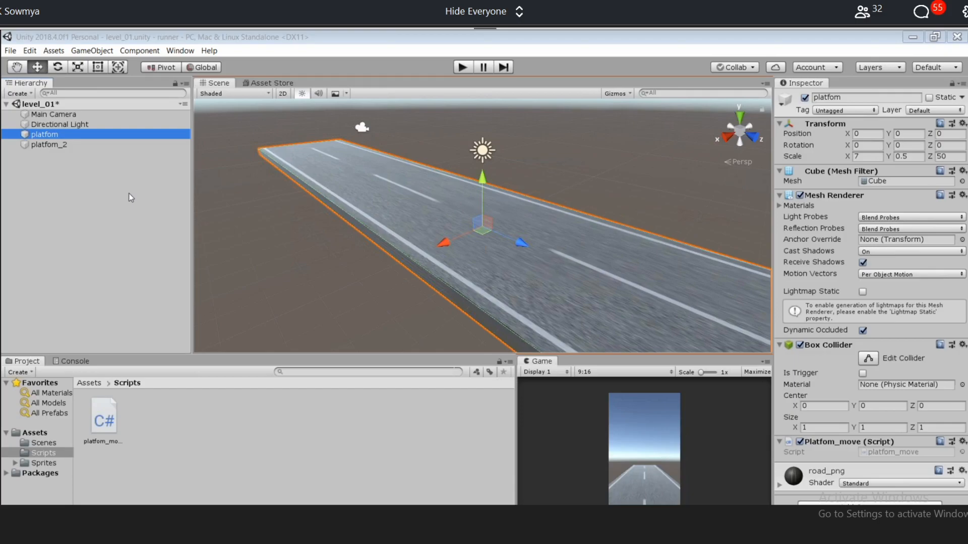
Set the Z position of platfom_2 to 50 so it continues the road from the original platform.
left_click(49, 145)
left_click(948, 134)
type("50")
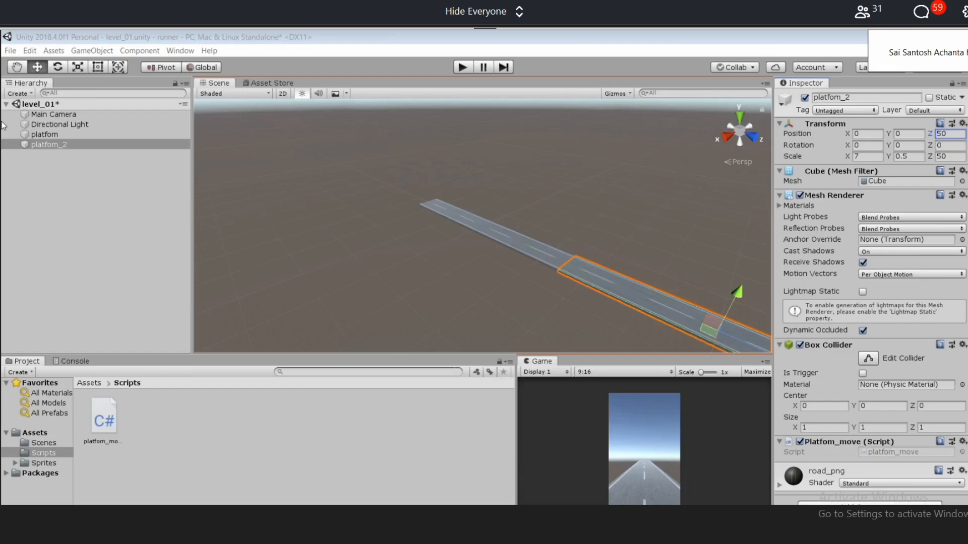
scroll(581, 213, "down", 2)
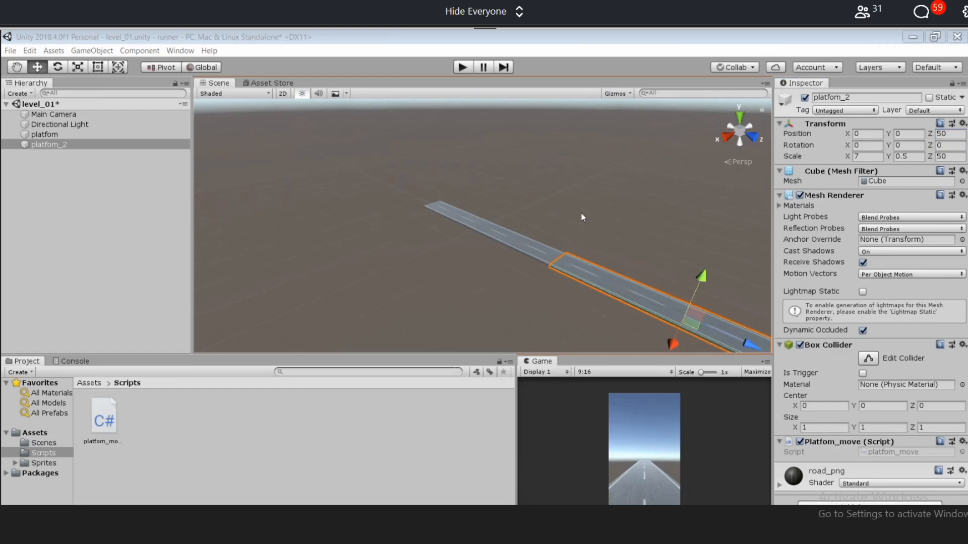
scroll(581, 213, "down", 2)
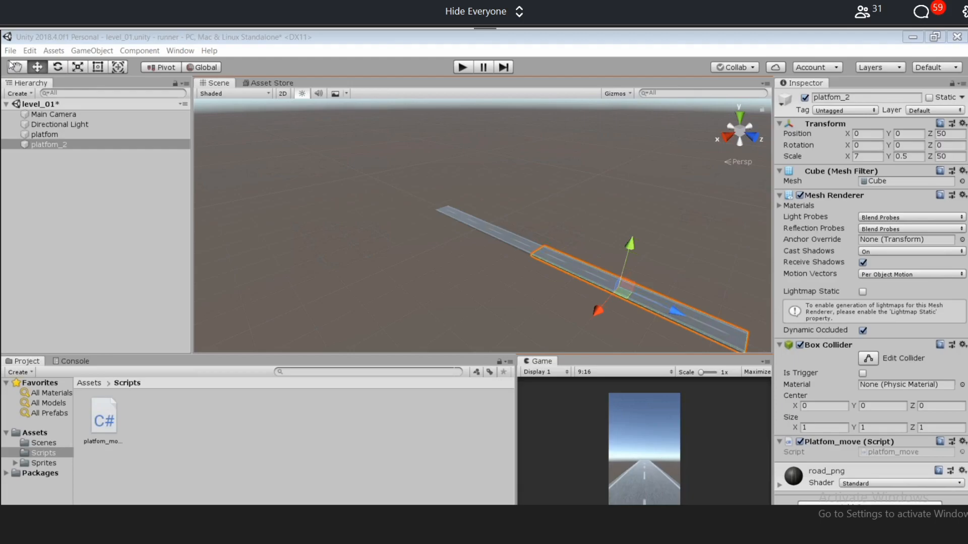
left_click(11, 63)
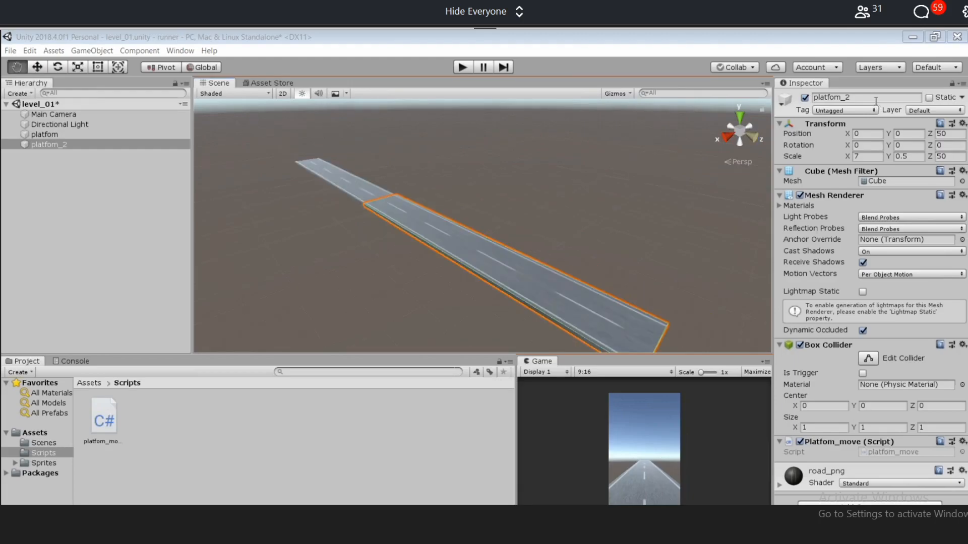
Move platfom_2 to a Z position of 0 and return it to 50 to compare its placement.
left_click(952, 134)
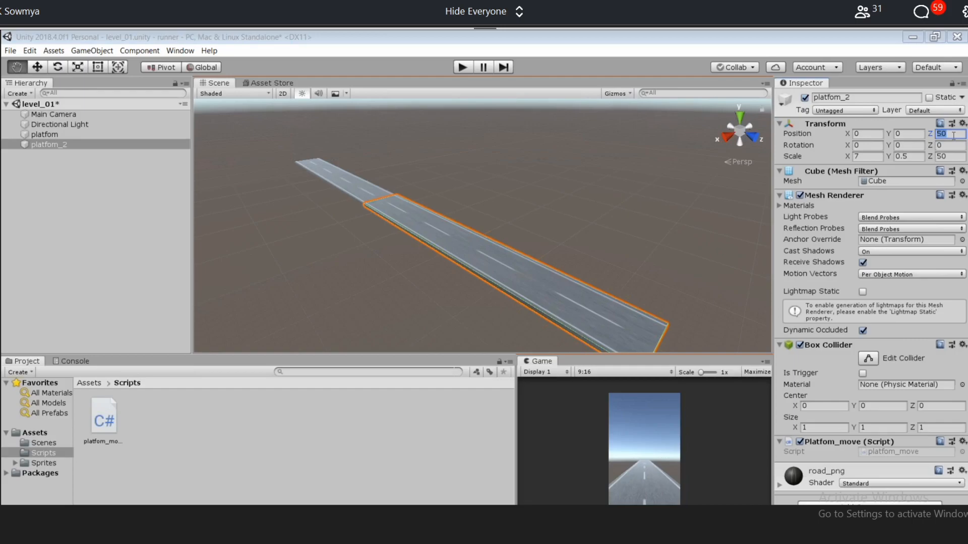
type("0")
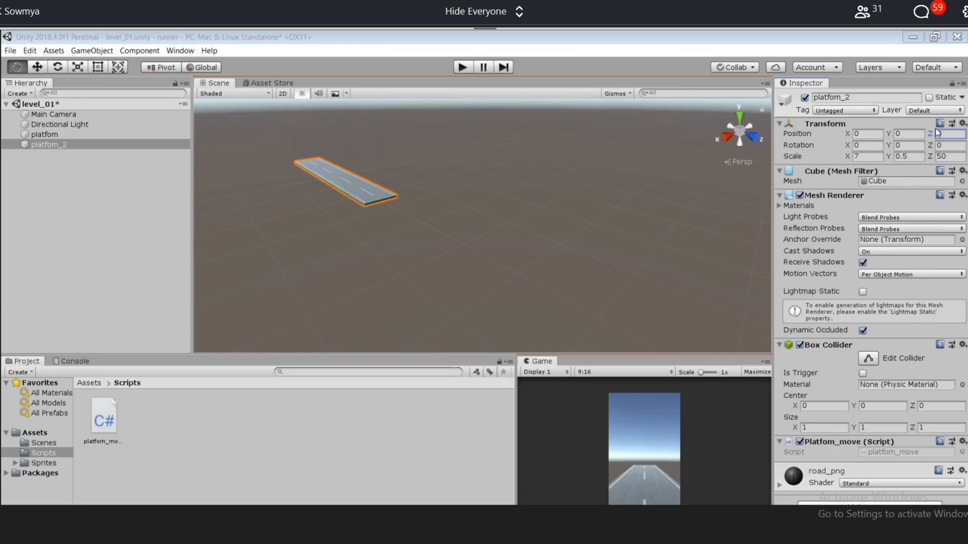
type("50")
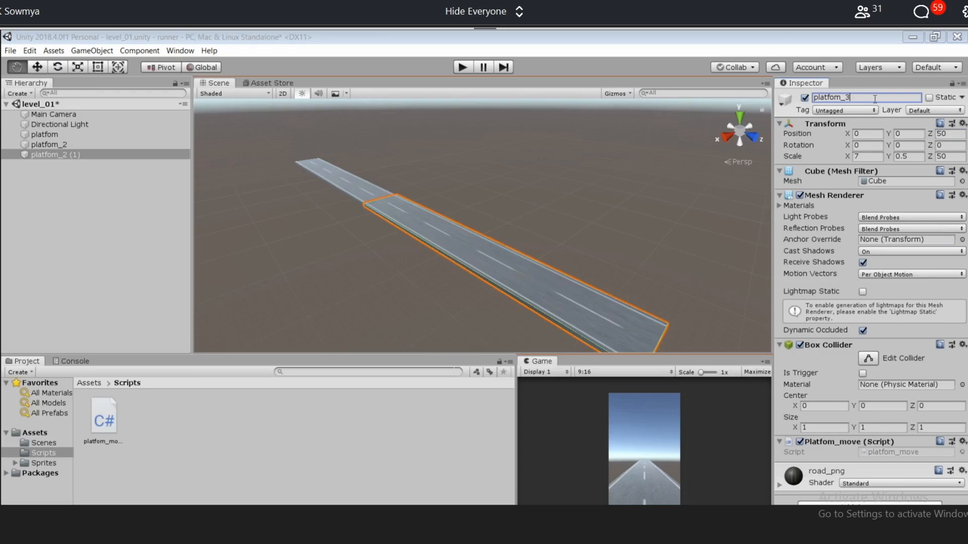
Name the copy of platfom_2 platfom_3 and set its Z position to 100.
key("Return")
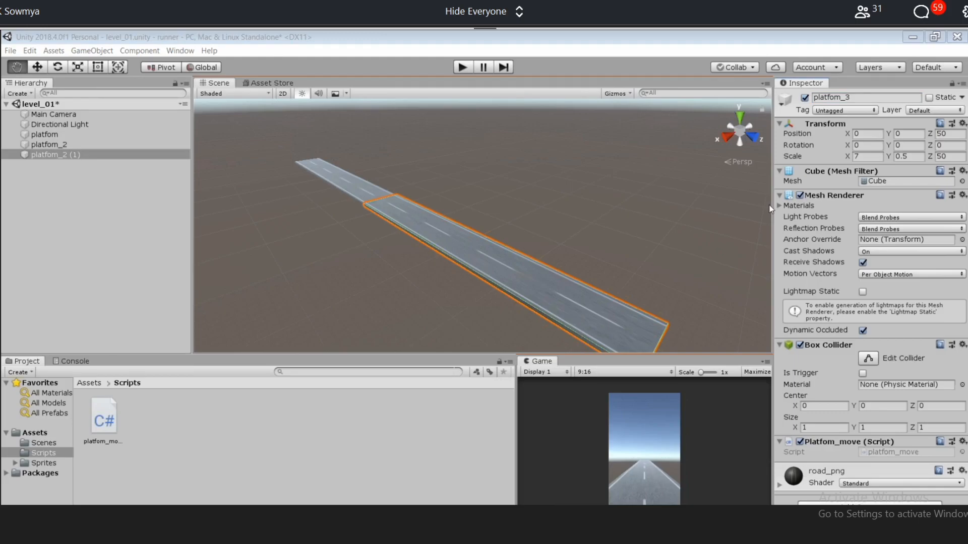
left_click(950, 134)
type("100")
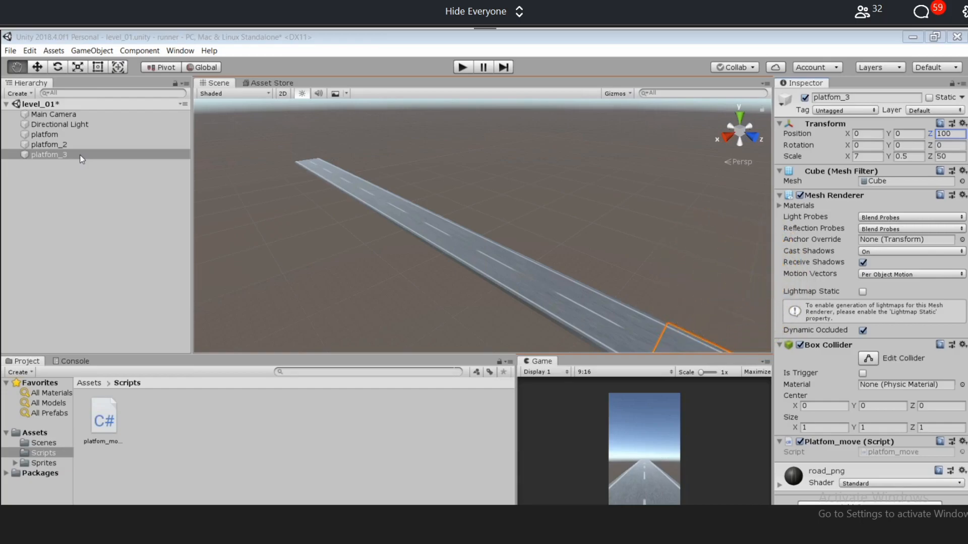
Duplicate platfom_3, name the copy platfom_4, and set its Z position to 150.
key("ctrl+d")
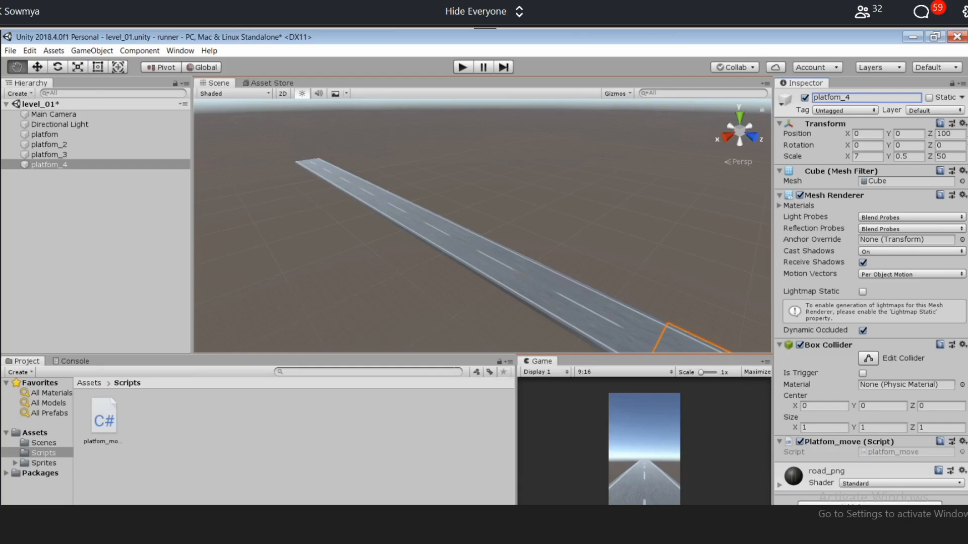
left_click(950, 135)
type("150")
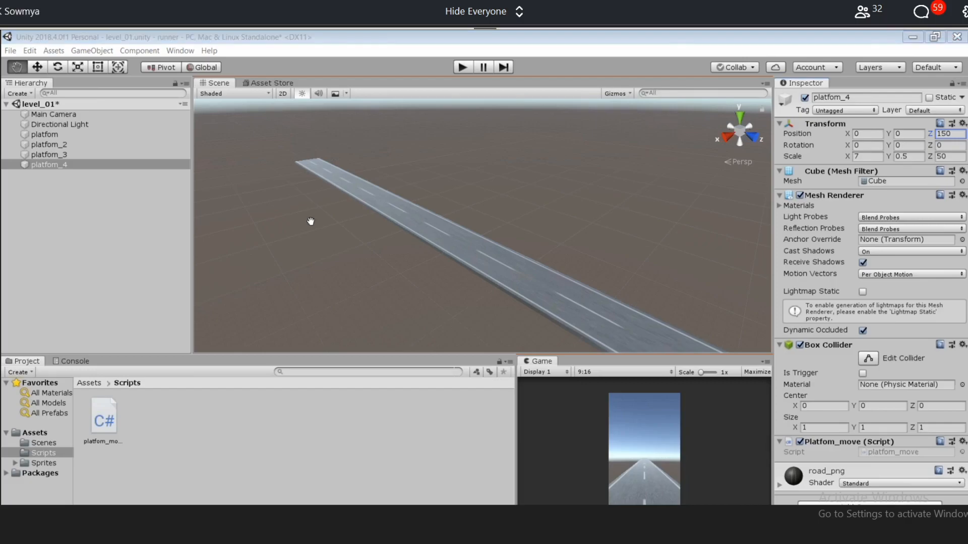
scroll(310, 221, "down", 2)
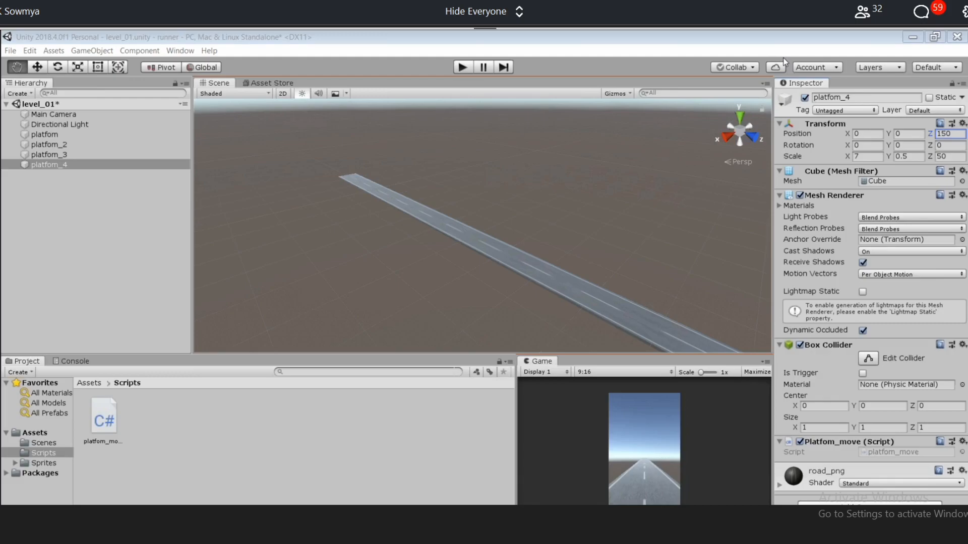
Review the Translate line of the platfom_move script in Visual Studio and the Main Camera and Sprites folder in Unity.
key("alt+Tab")
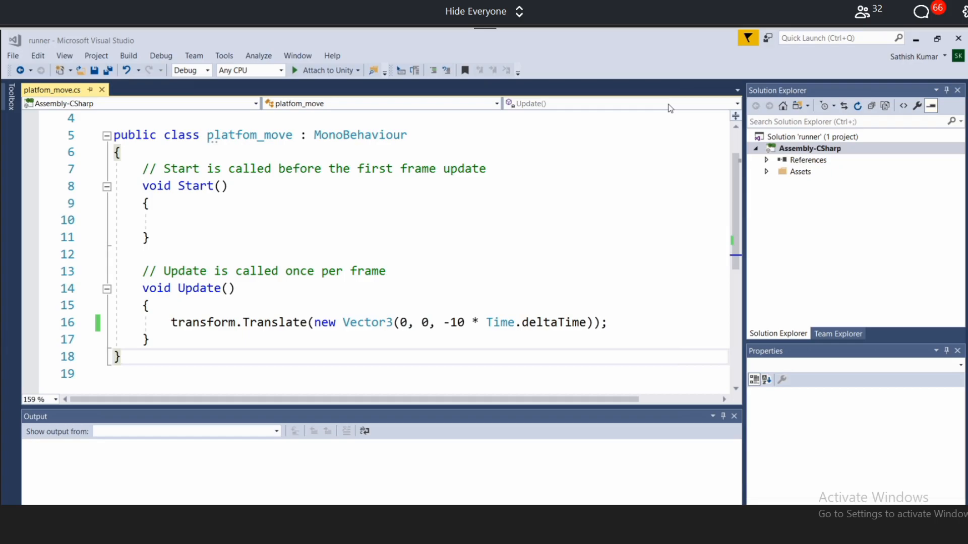
key("alt+Tab")
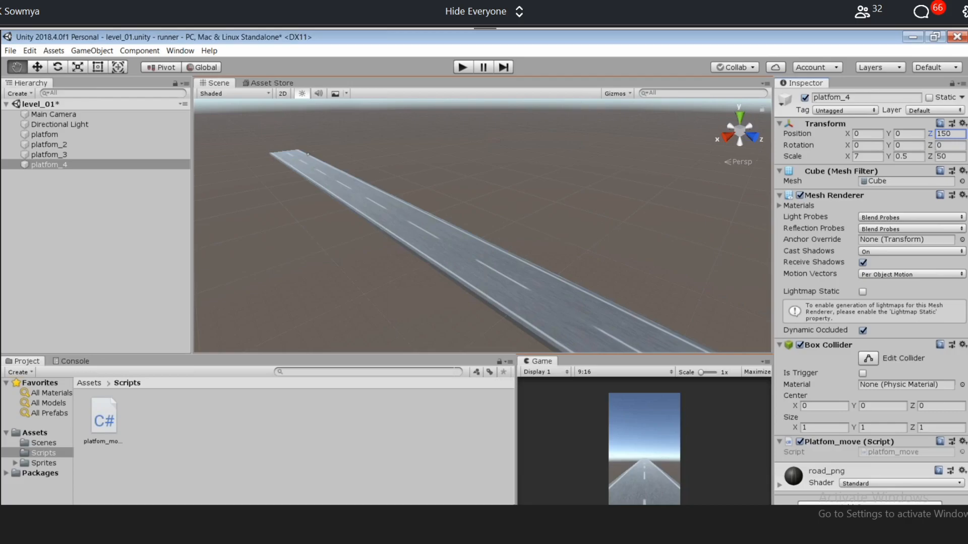
left_click(48, 135)
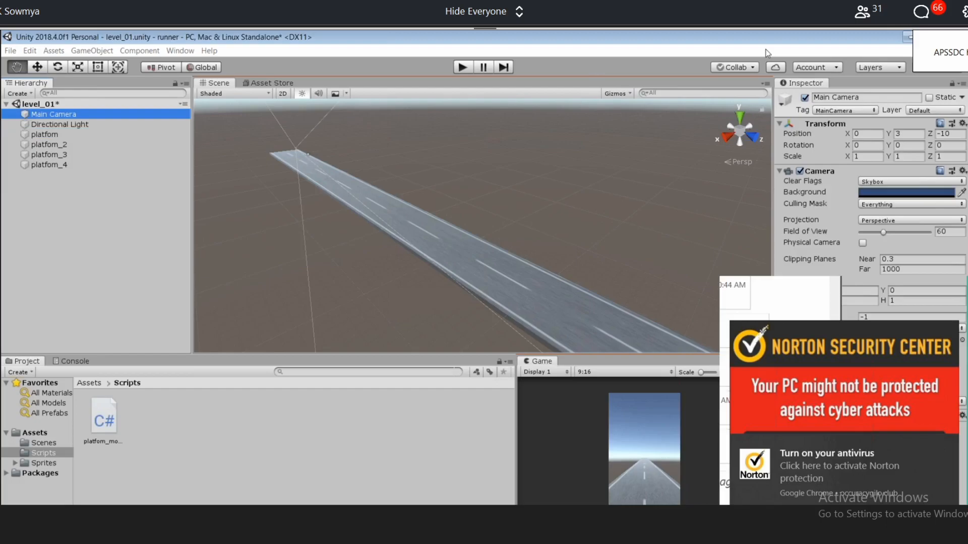
left_click(624, 371)
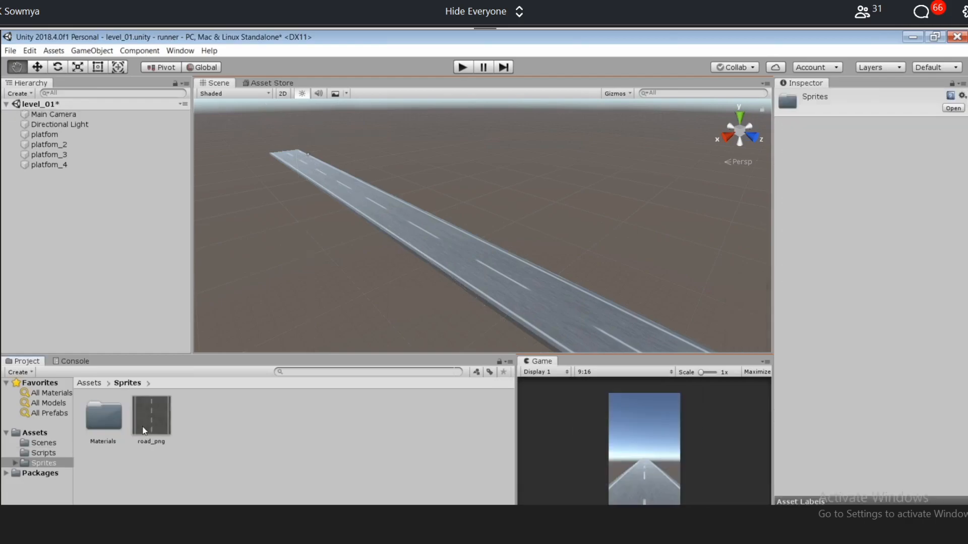
left_click(106, 425)
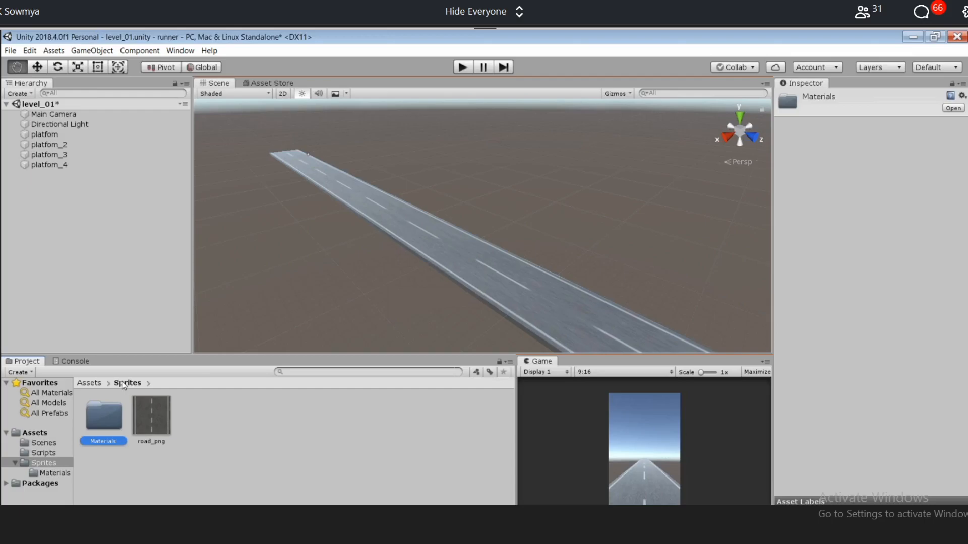
key("alt+Tab")
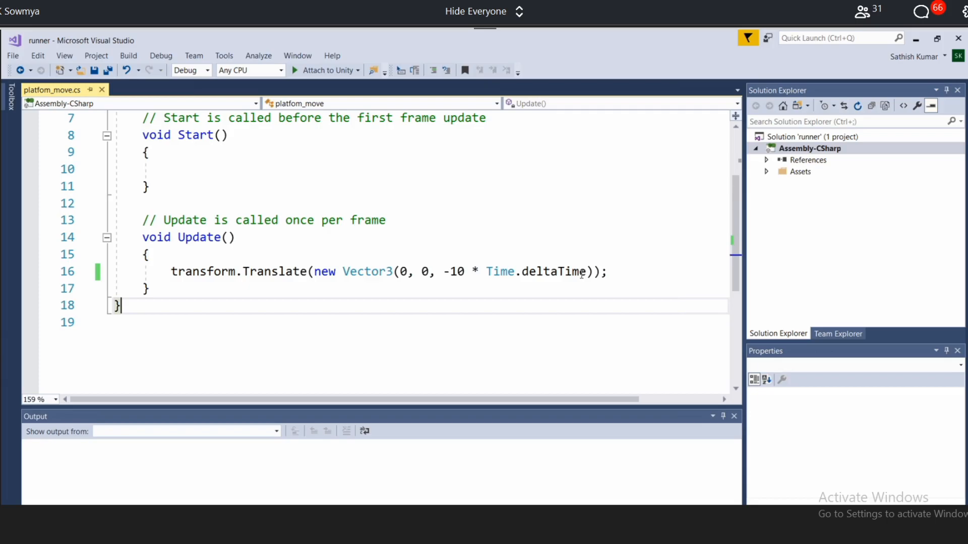
left_click(947, 447)
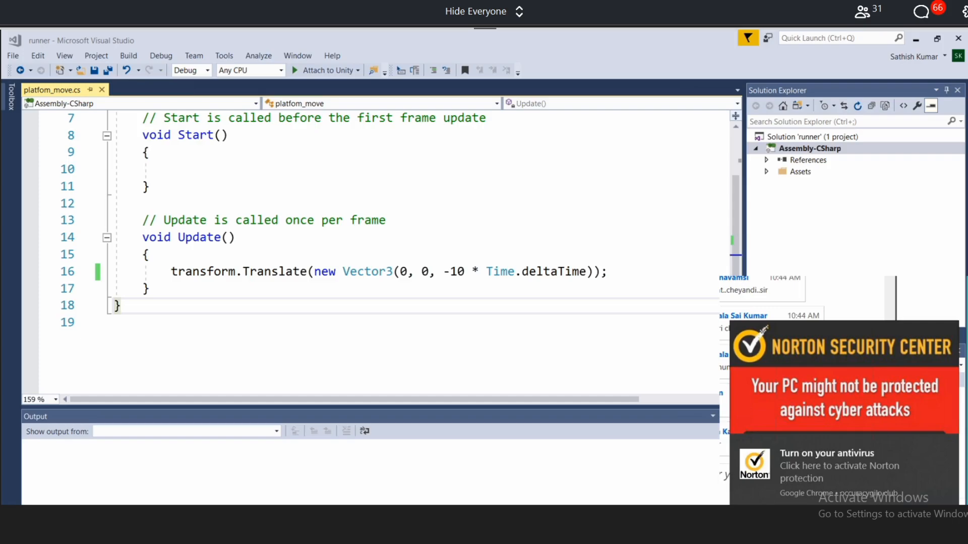
key("alt+Tab")
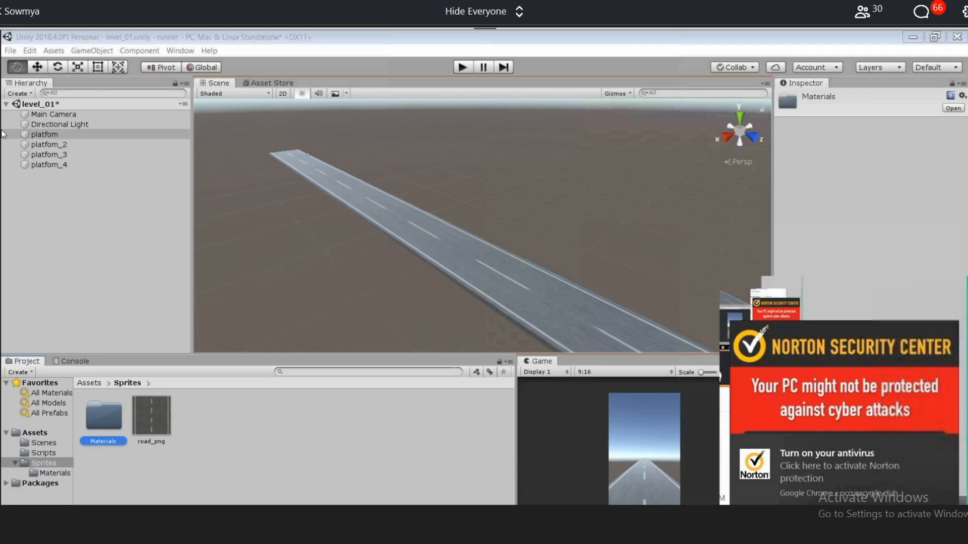
Inspect the placement and road texture of platfom_2 and platfom_4 along the road in the scene.
left_click(49, 145)
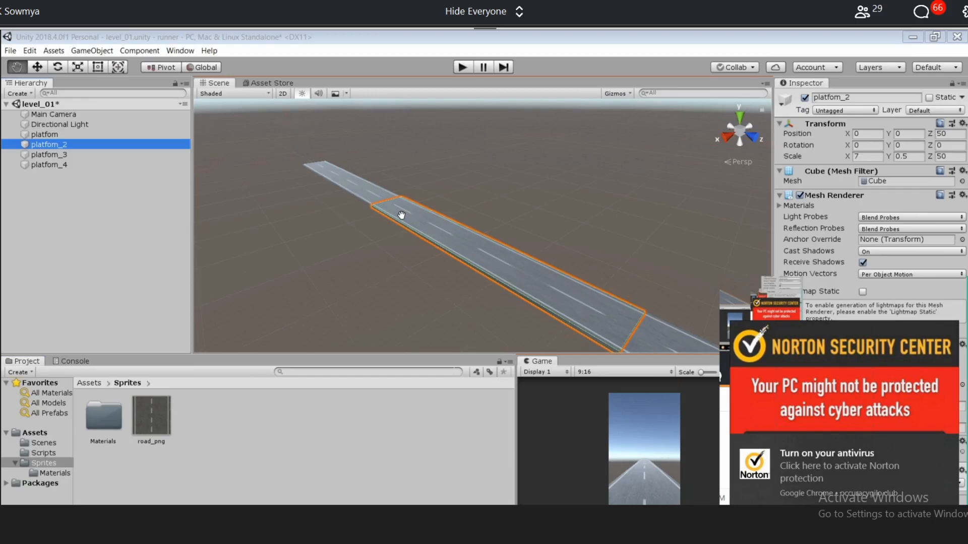
left_click_drag(401, 215, 216, 121)
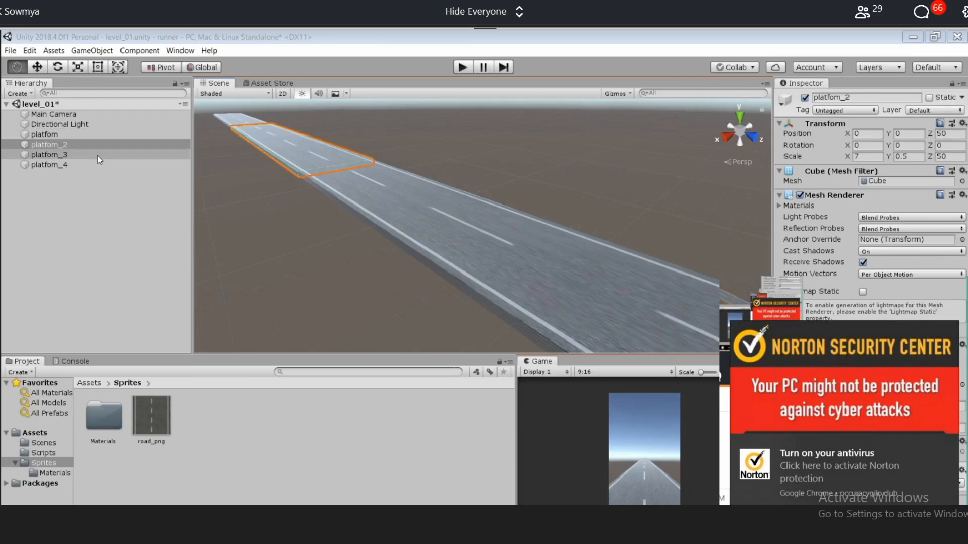
left_click(99, 165)
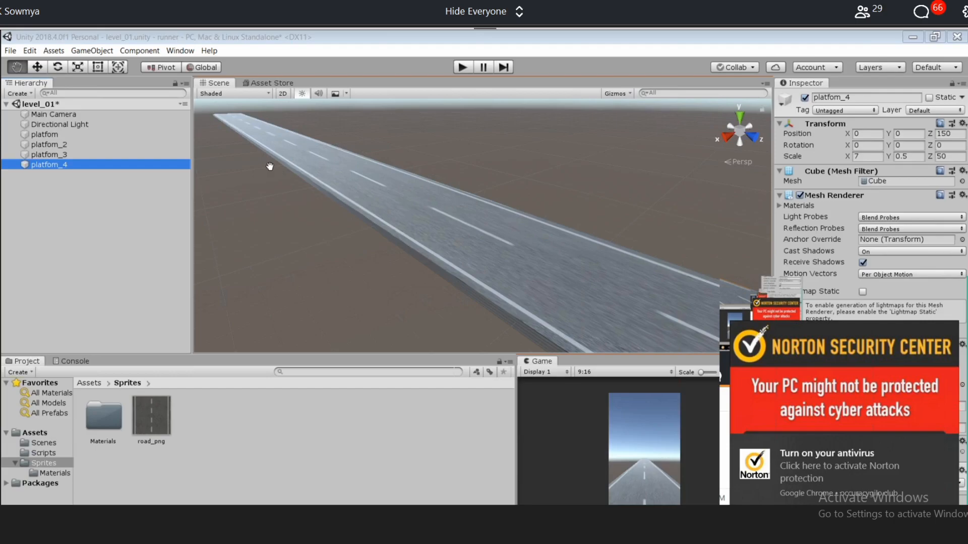
scroll(269, 166, "down", 3)
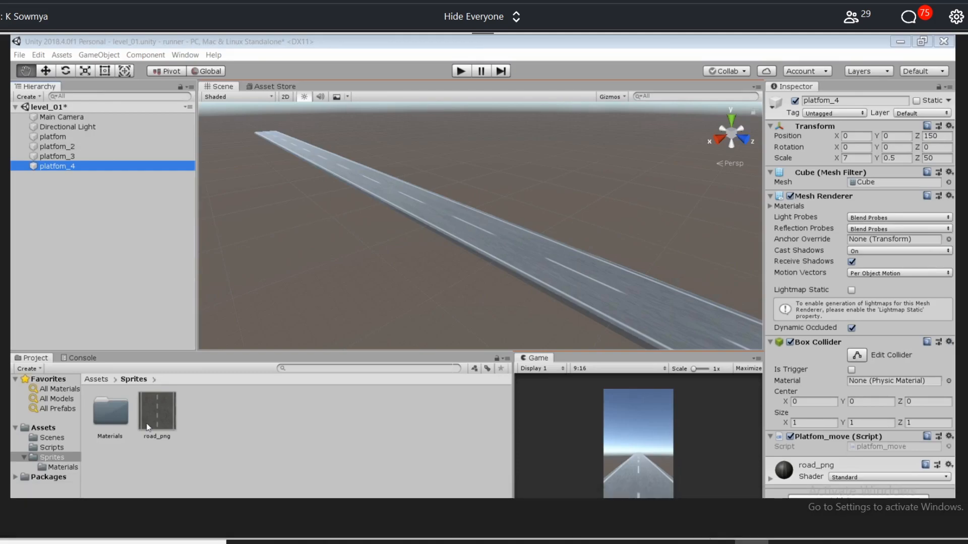
left_click(392, 186)
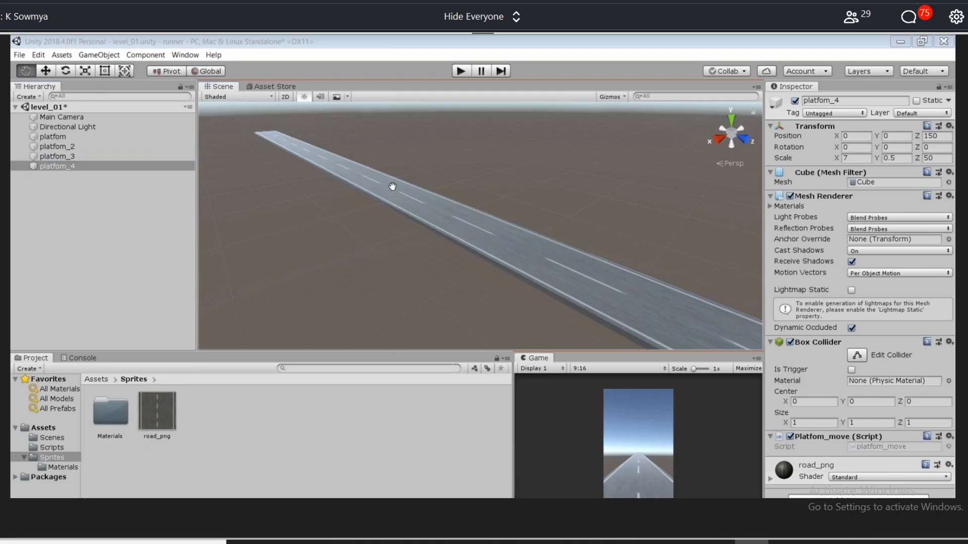
left_click(38, 147)
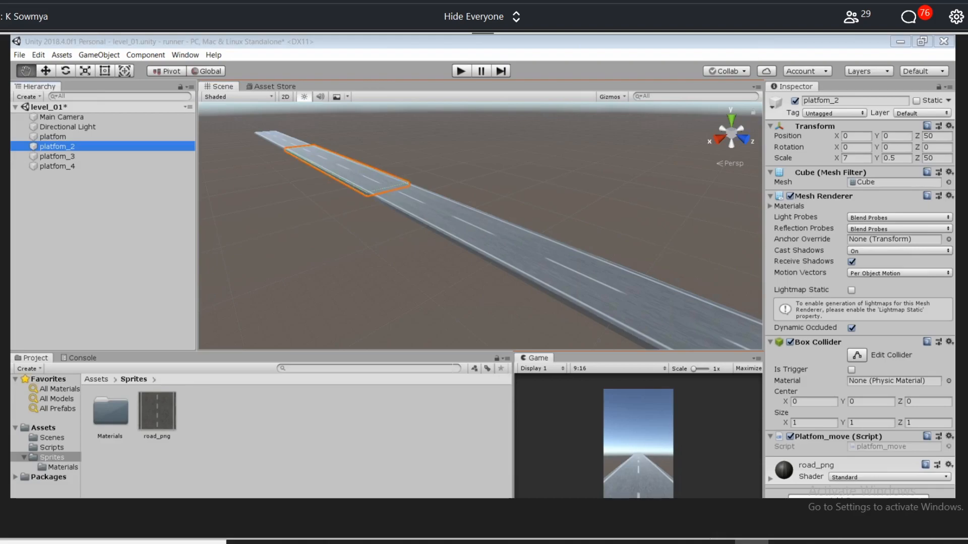
left_click_drag(159, 401, 403, 288)
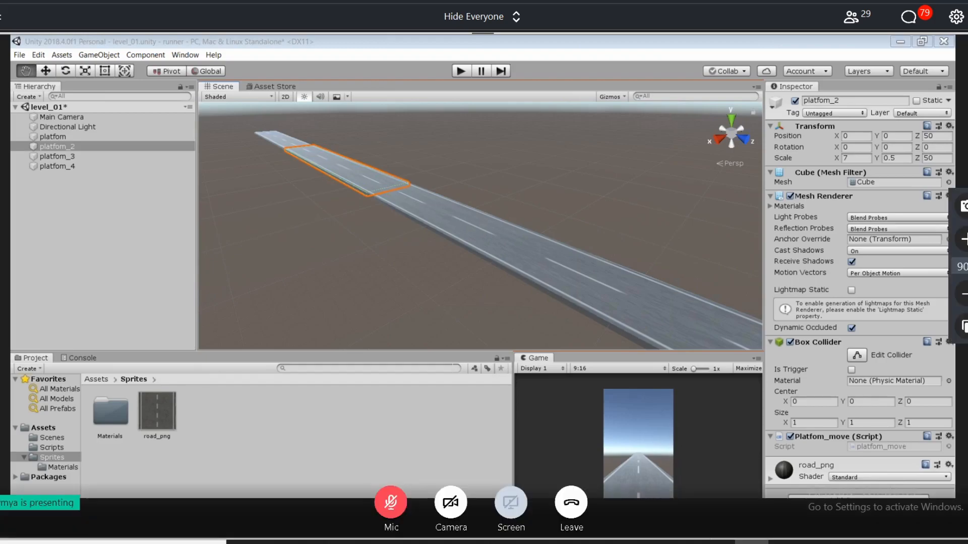
left_click(966, 240)
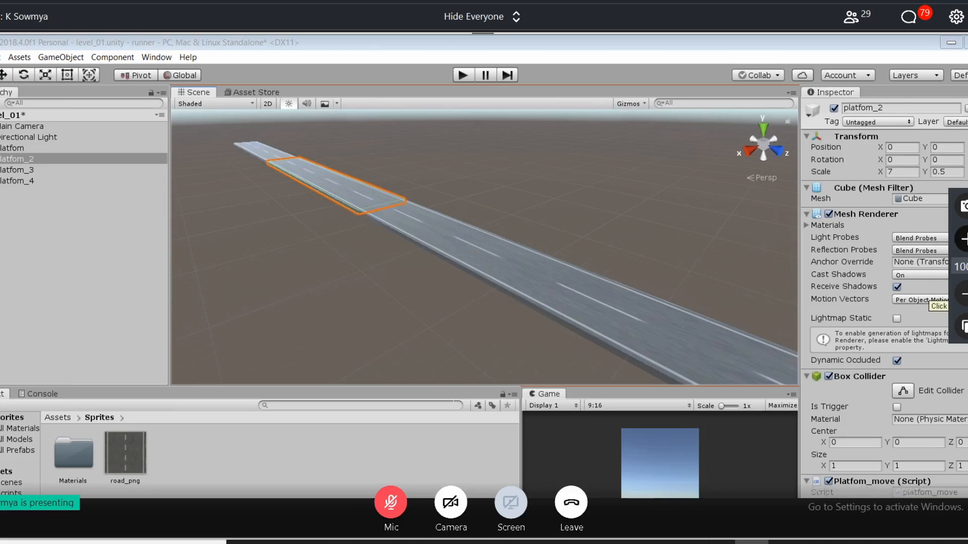
left_click(965, 240)
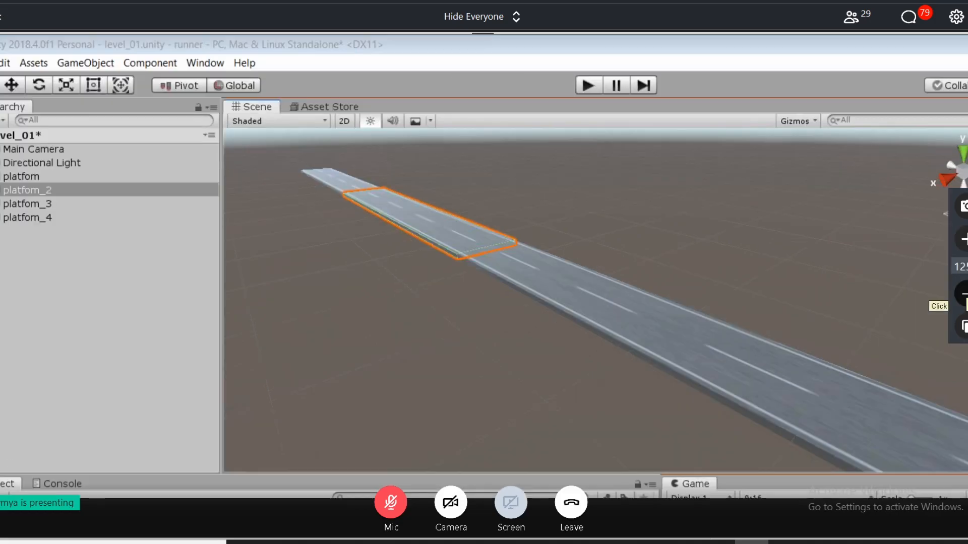
left_click(963, 294)
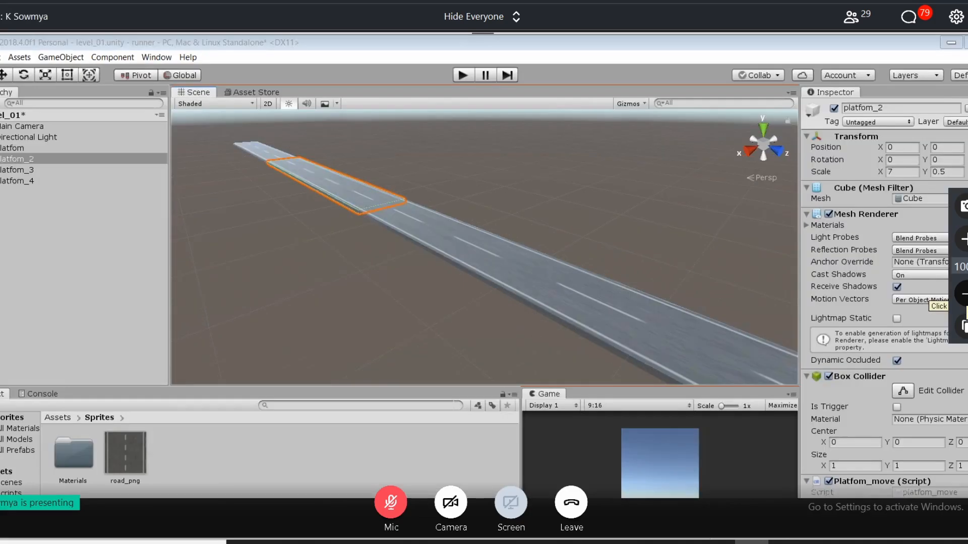
left_click(964, 294)
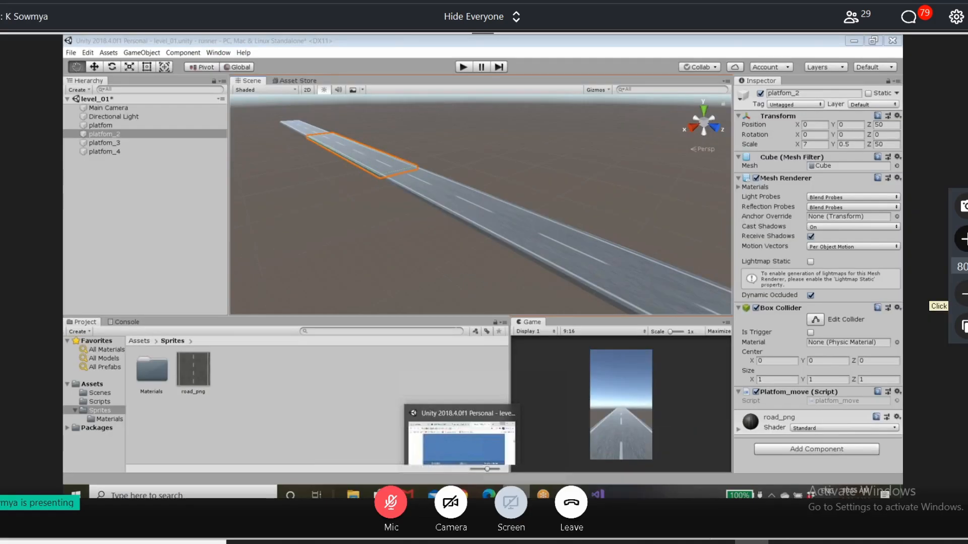
left_click(964, 240)
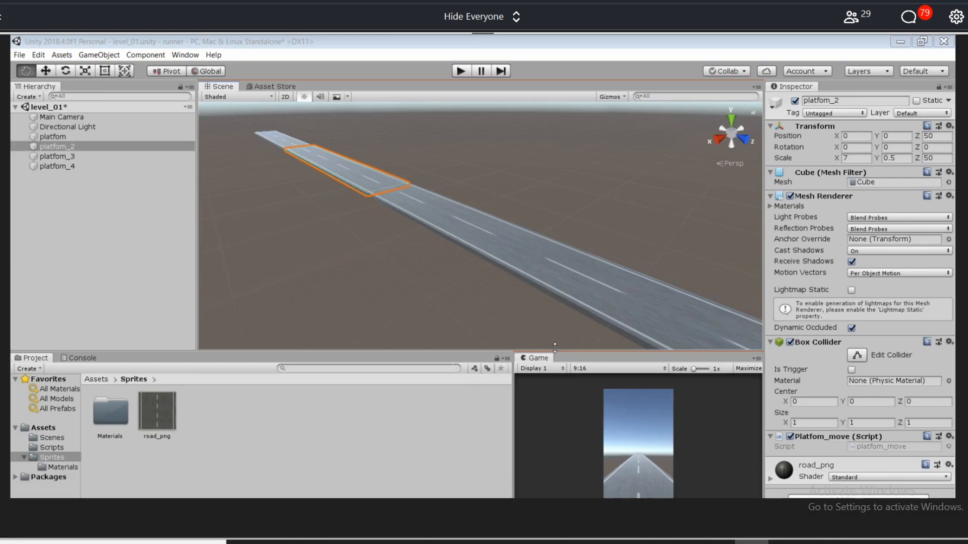
Play the scene to test the movement of all four platforms.
left_click(463, 73)
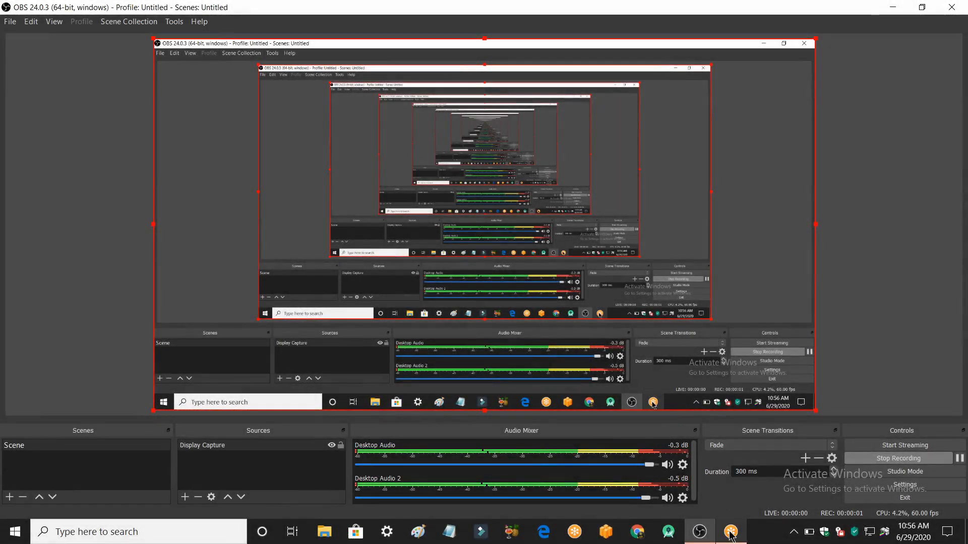
left_click(731, 535)
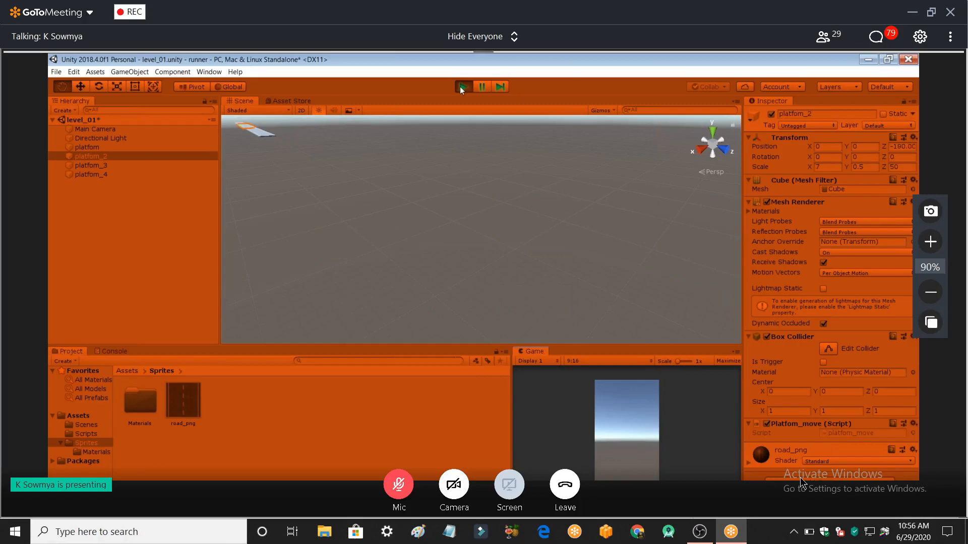
left_click(706, 538)
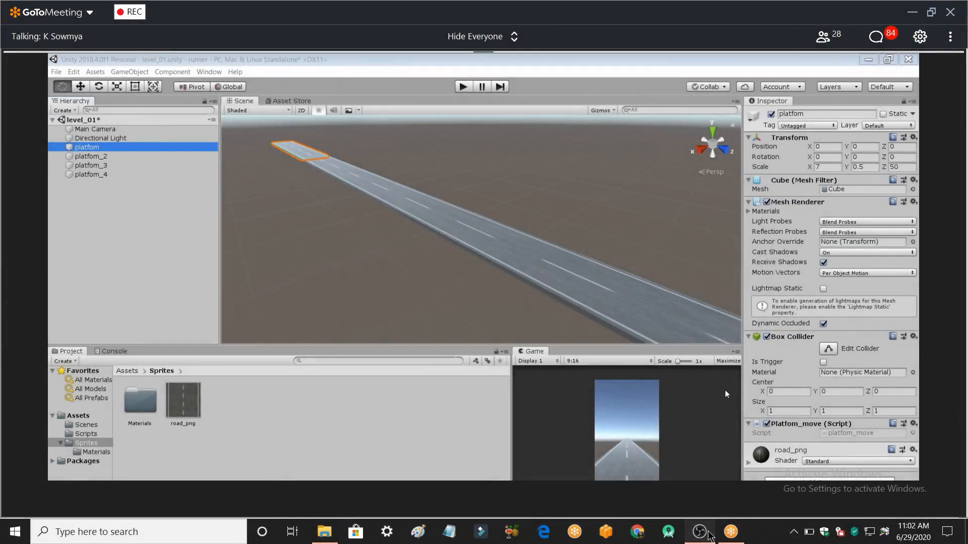
Play the scene and check the Z position of the first platform as it moves past the camera.
left_click(708, 533)
left_click(708, 534)
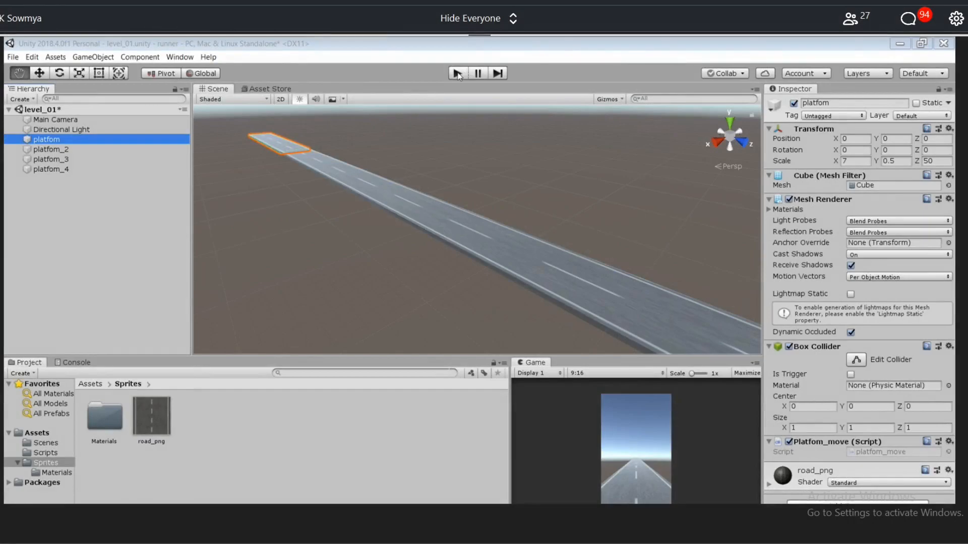
left_click(457, 73)
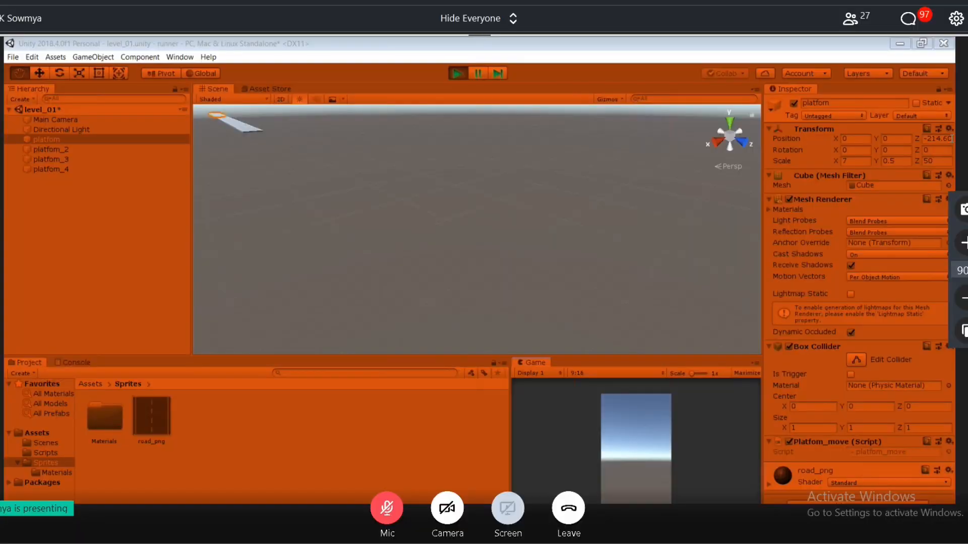
left_click(944, 140)
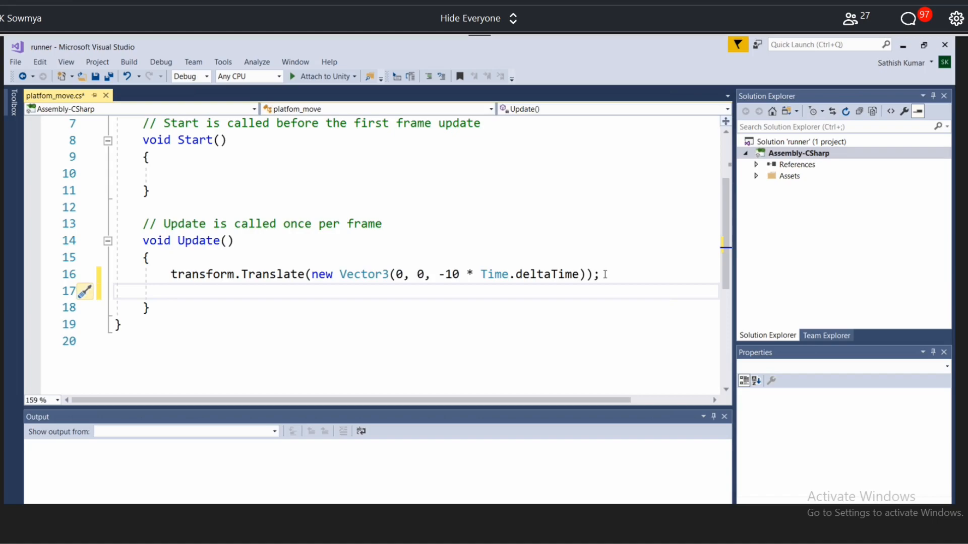
In Visual Studio, add an if(transform.position.z<=-50) statement with an empty braced body below the Translate line of the platfom_move script.
type("if(transform.")
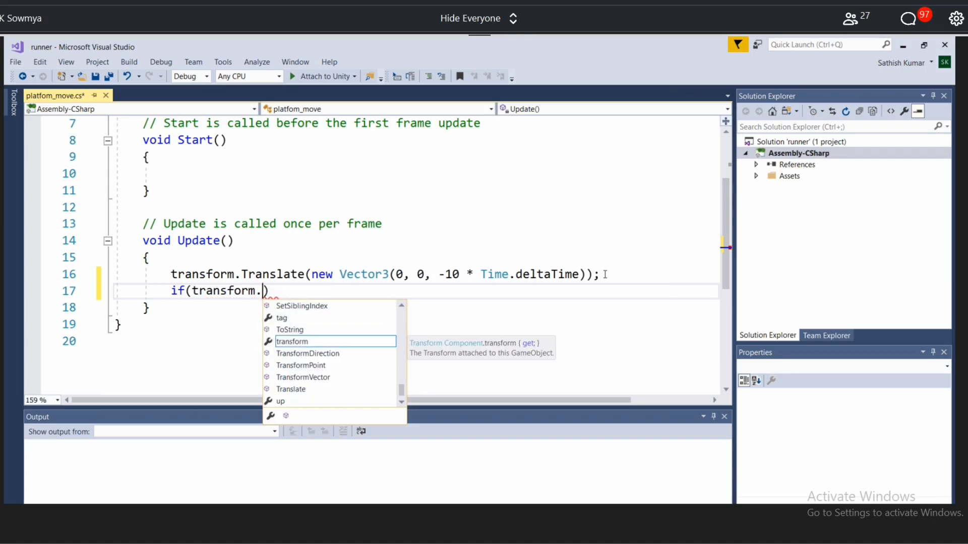
type("po")
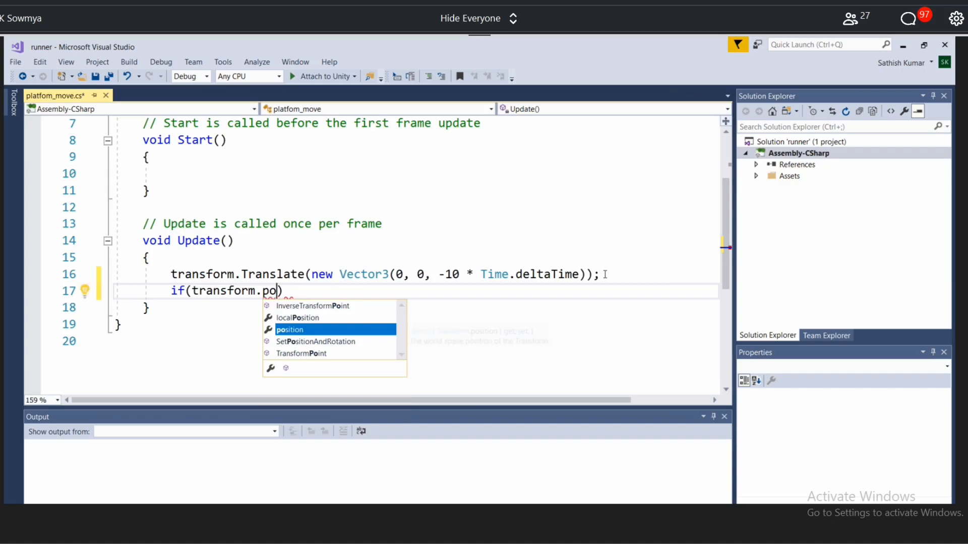
type("sition.")
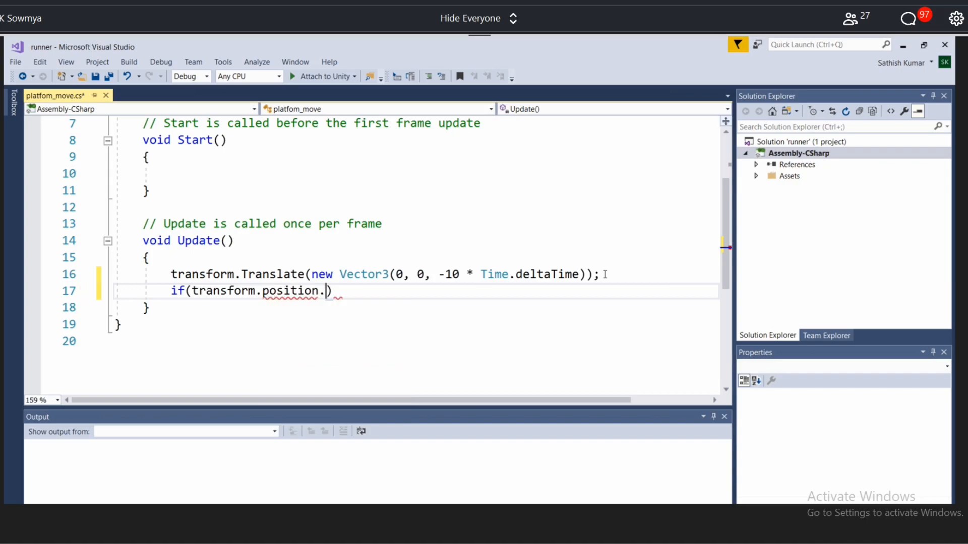
type("z")
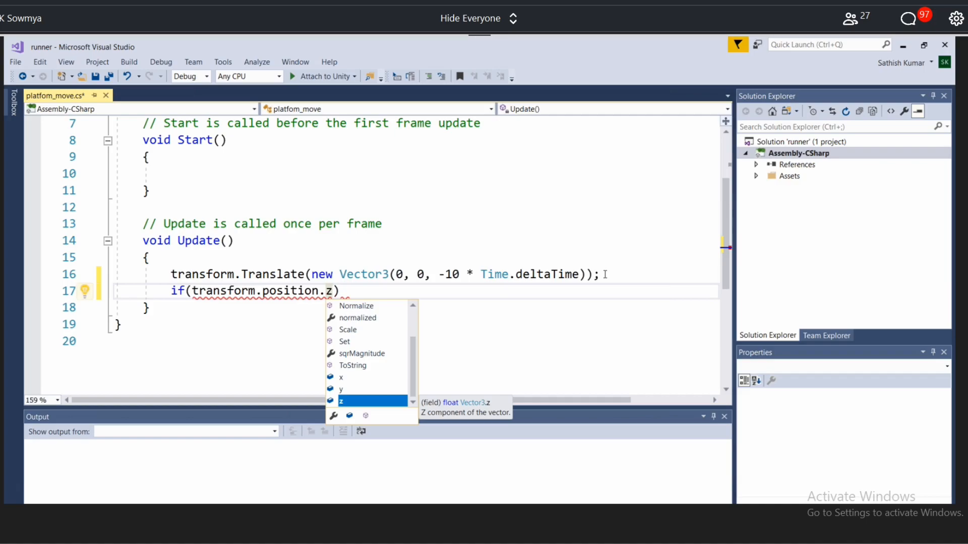
type("<=-50")
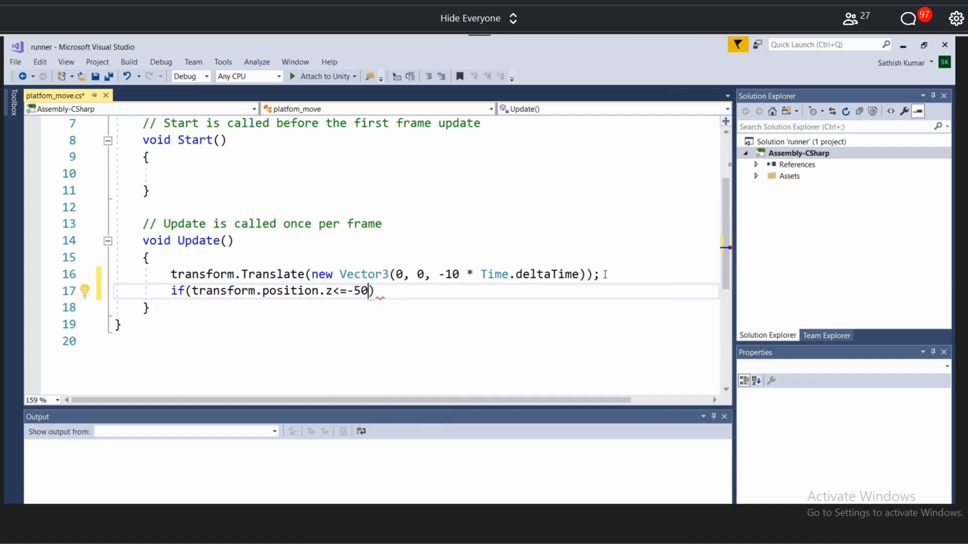
key("Right")
key("Return")
type("{")
key("Return")
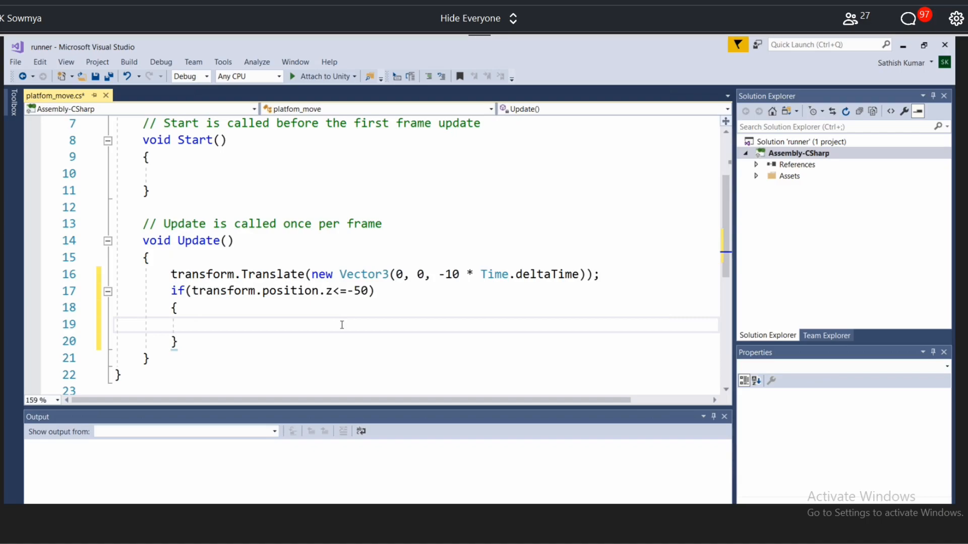
Begin a transform.position= assignment inside the body of the new if statement.
type("transform.p")
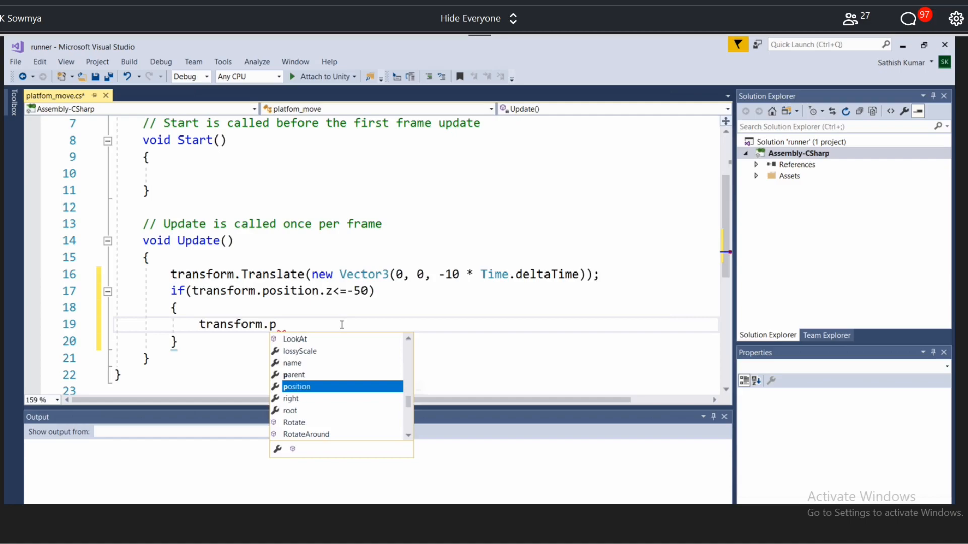
type("osition=")
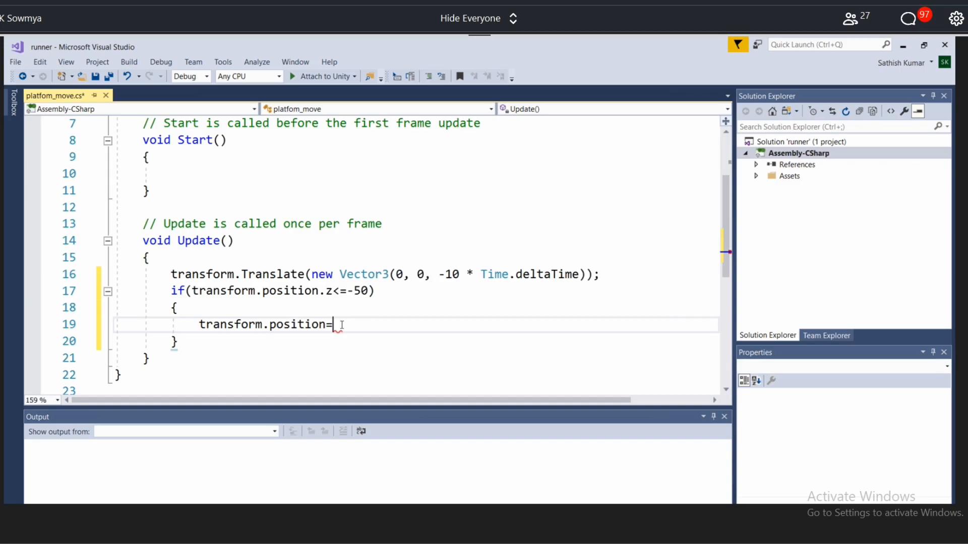
Complete the position assignment inside the if block with new Vector3(0, 0, 150); and save the platfom_move script.
type("new Vector3()")
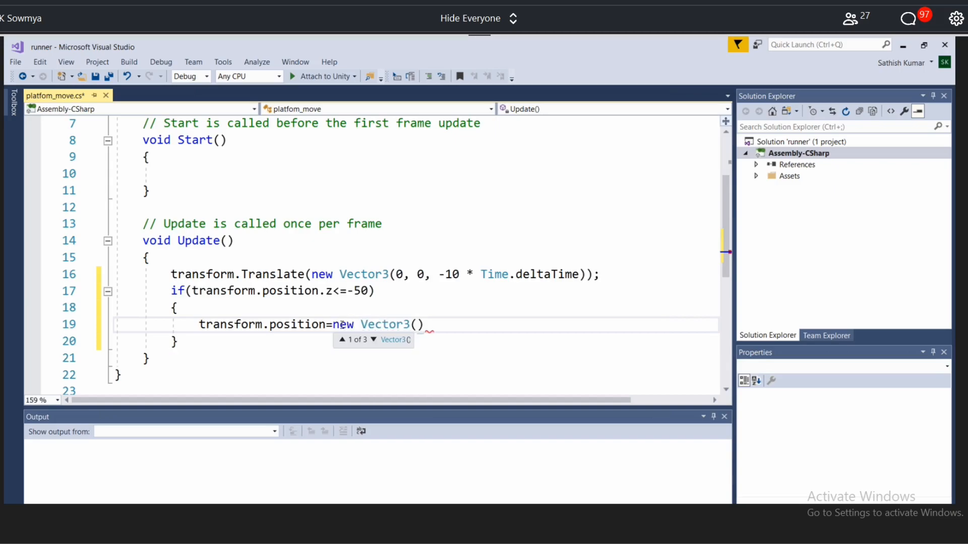
type("0,")
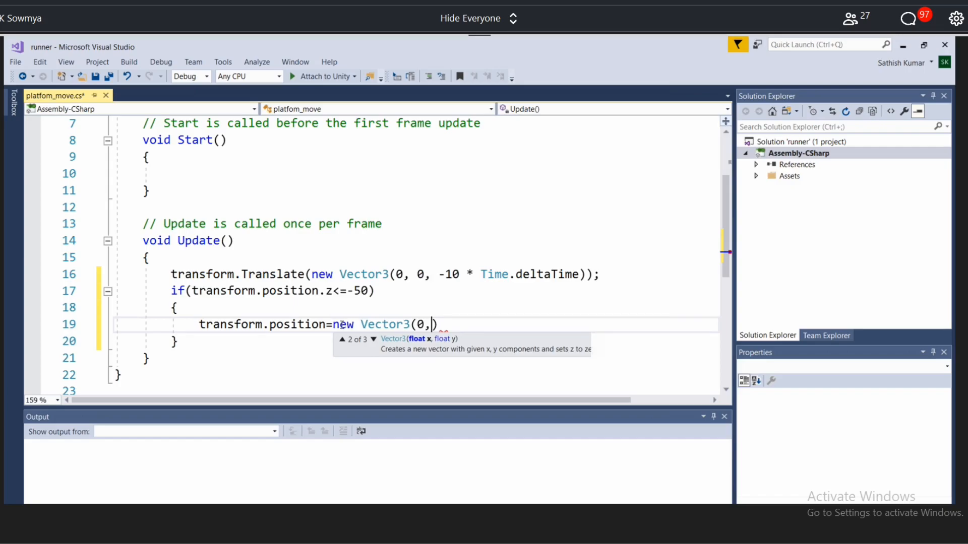
type("0,")
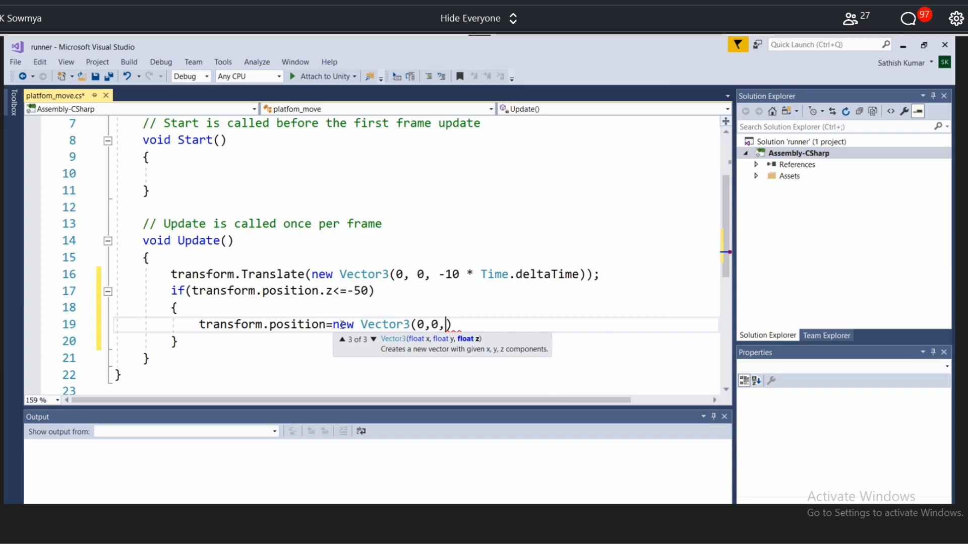
type("150")
key("Right")
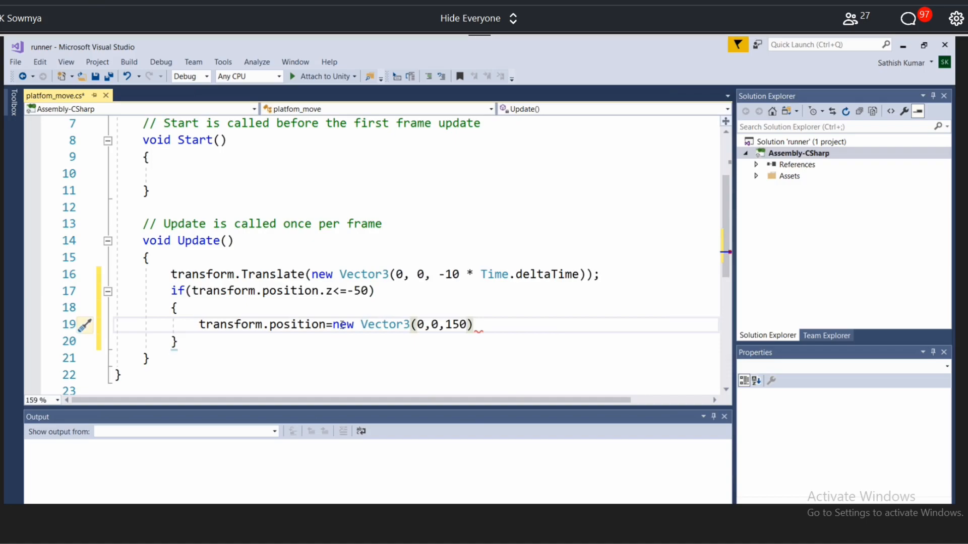
type(";")
key("ctrl+s")
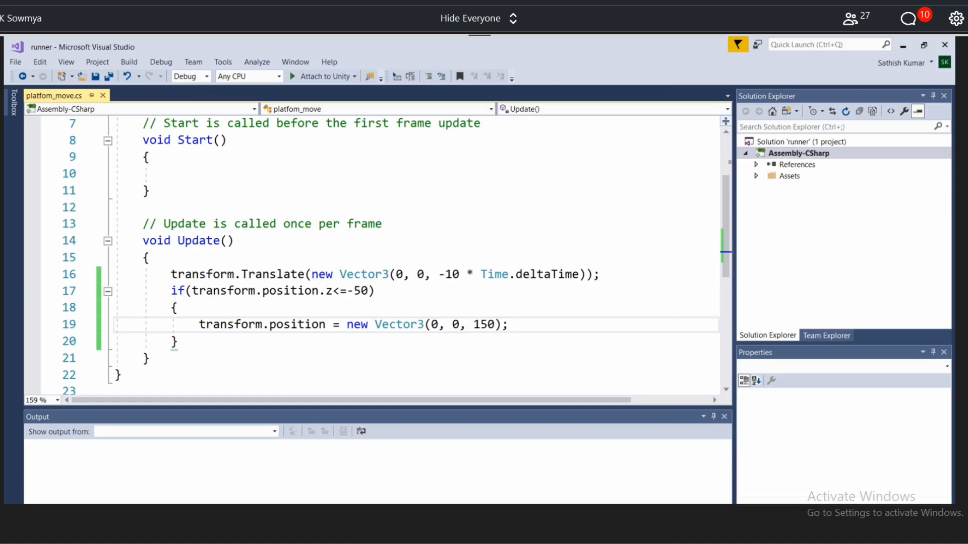
Switch to Unity, play the scene to examine the platfom object's Z position, and compare its motion with the platfom_move script.
key("alt+Tab")
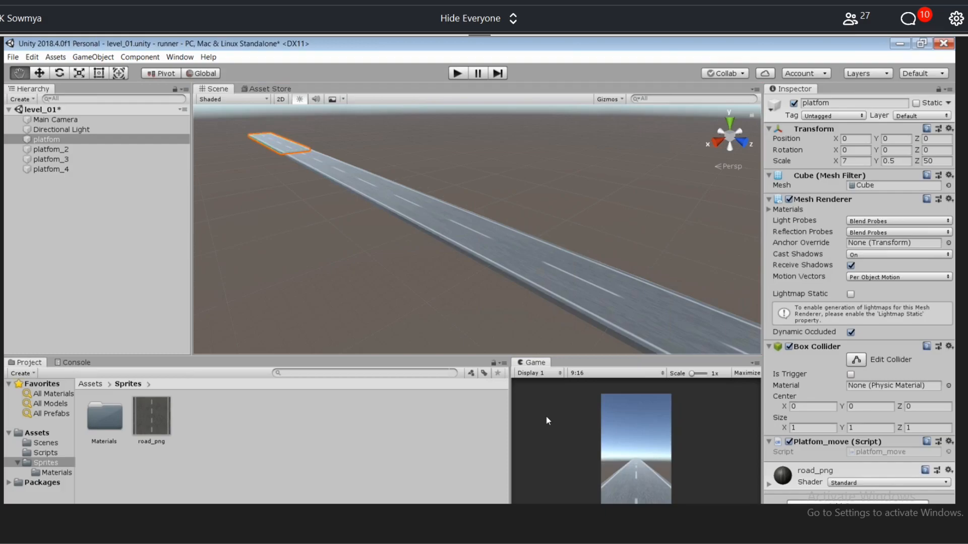
left_click(456, 73)
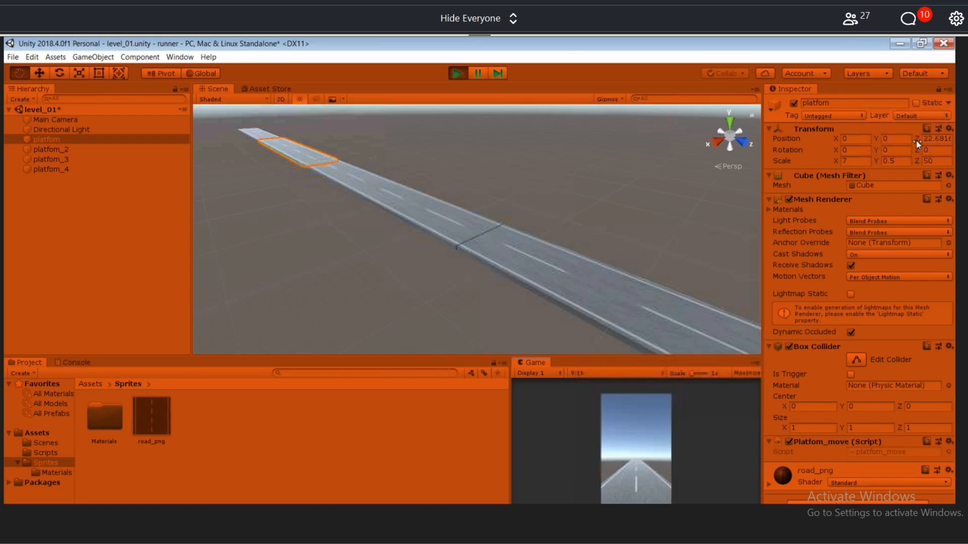
left_click_drag(918, 144, 940, 130)
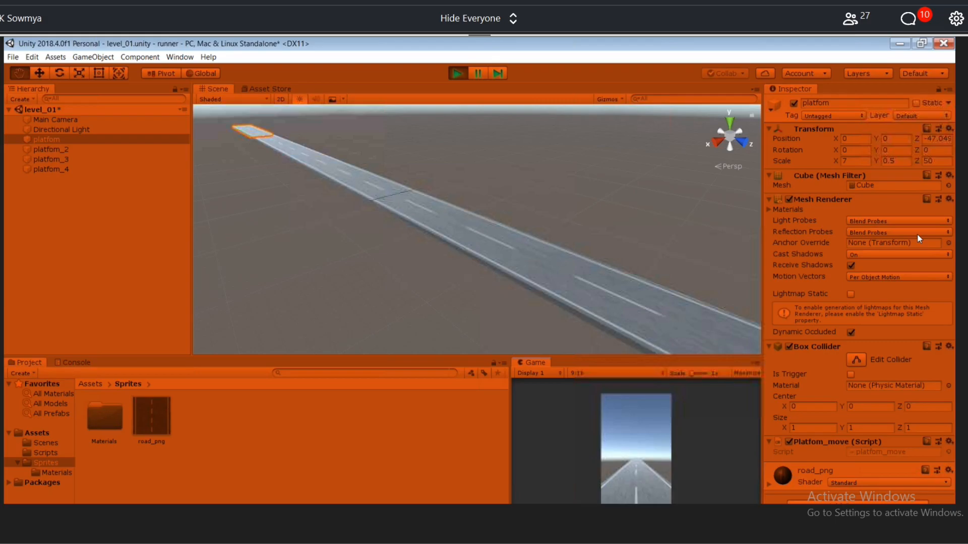
key("alt+Tab")
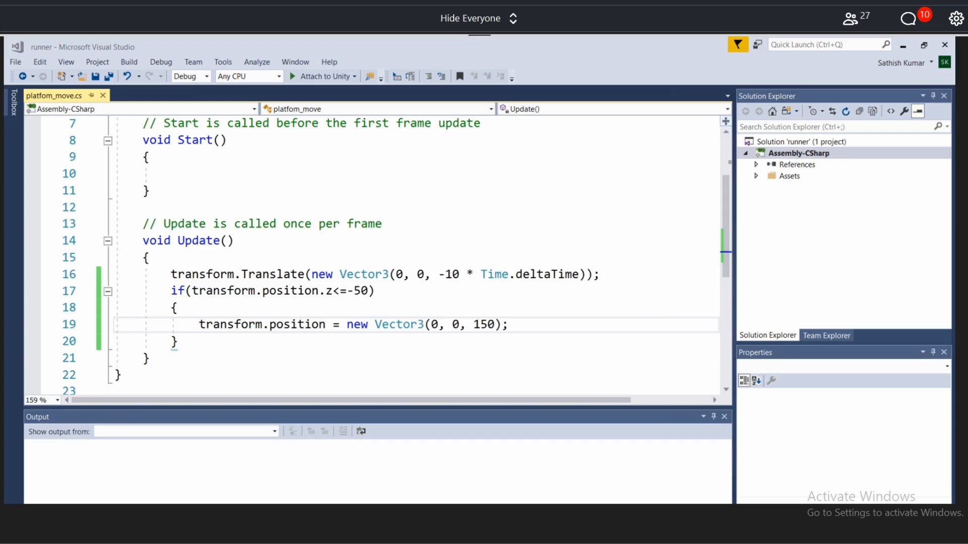
key("alt+Tab")
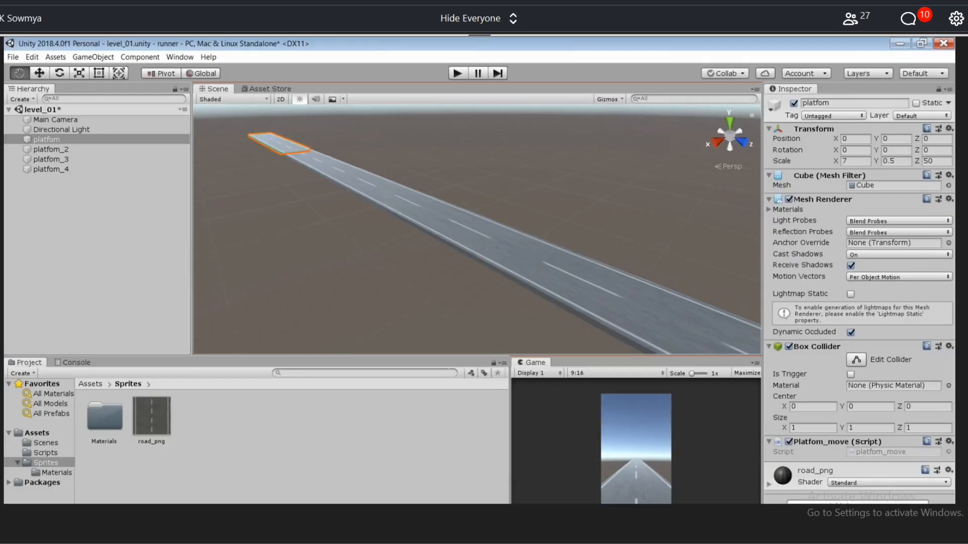
key("alt+Tab")
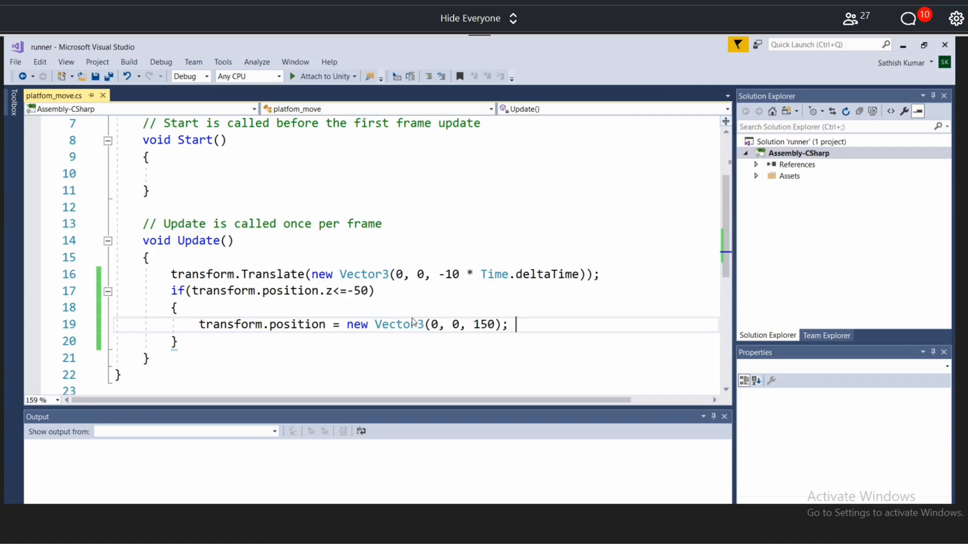
Switch to the Mixamo site in the browser, maximize its window, and search the animations for "run".
key("alt+Tab")
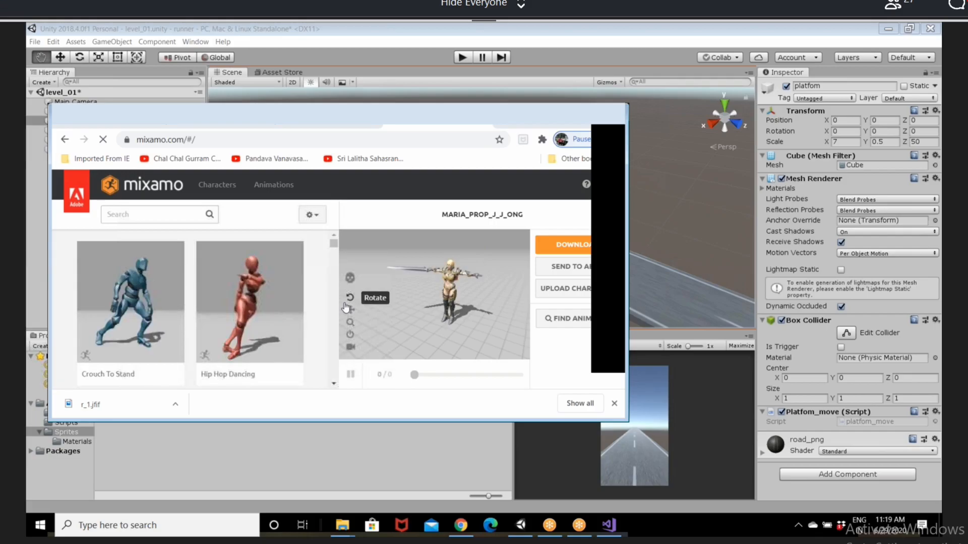
double_click(580, 113)
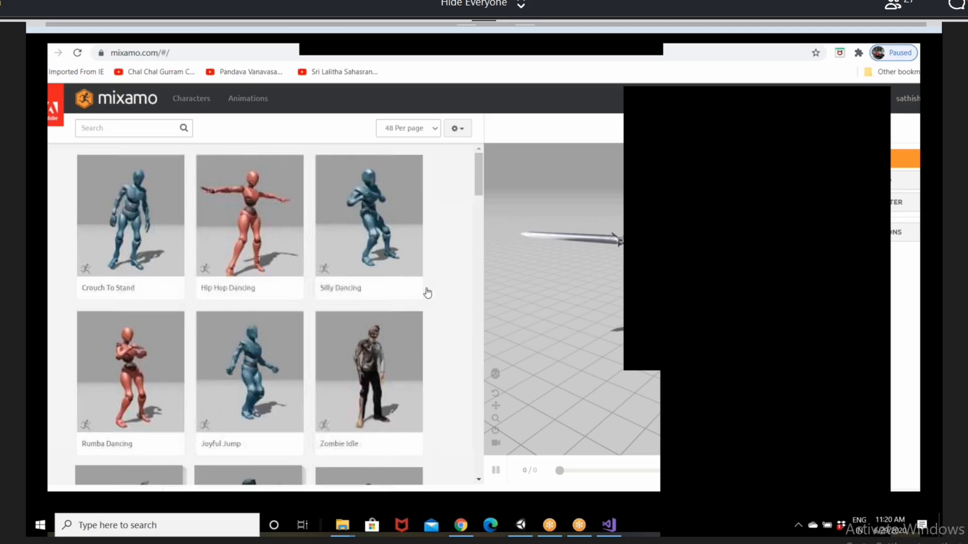
left_click(137, 131)
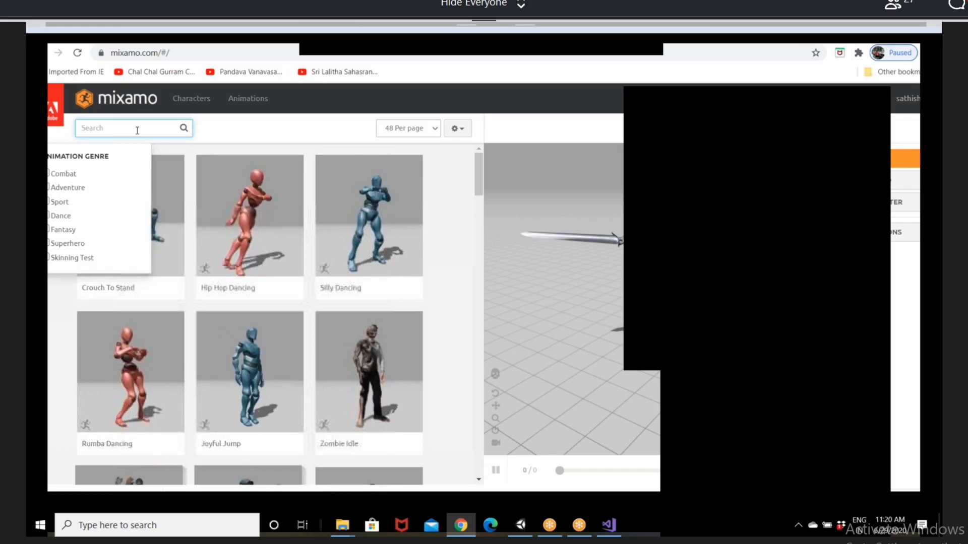
type("run")
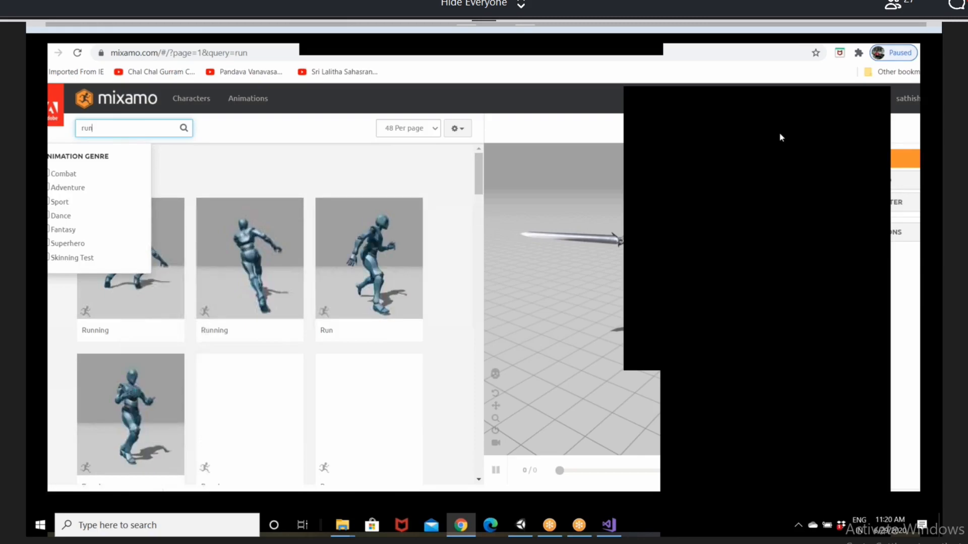
left_click(170, 174)
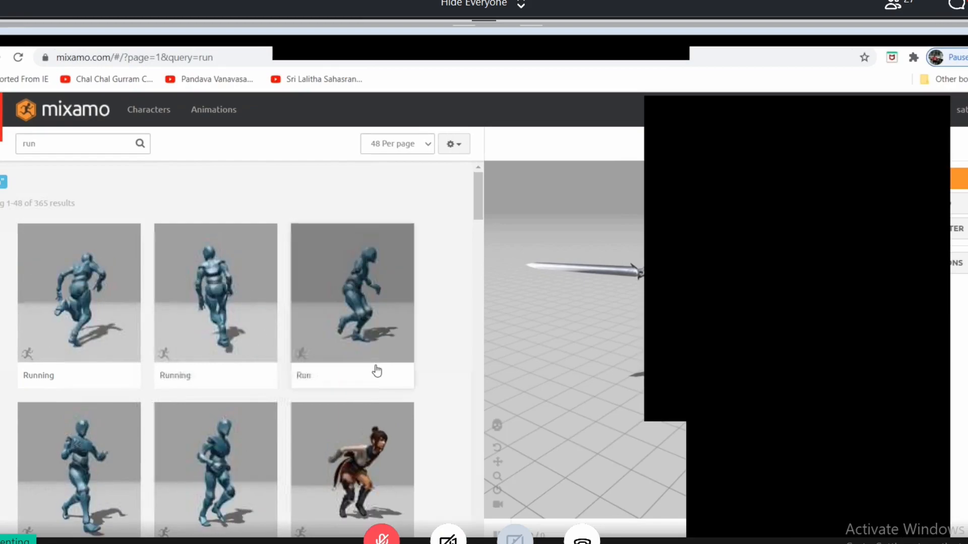
Apply the Running animation beside Jogging to the sword-carrying character, comparing In Place off and on and leaving it enabled.
scroll(376, 372, "down", 1)
scroll(377, 372, "down", 1)
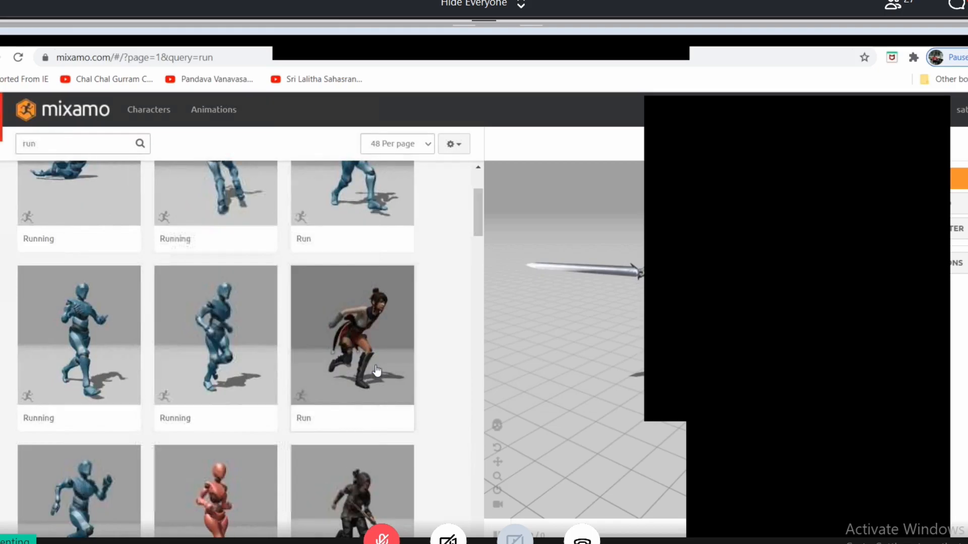
scroll(377, 372, "down", 1)
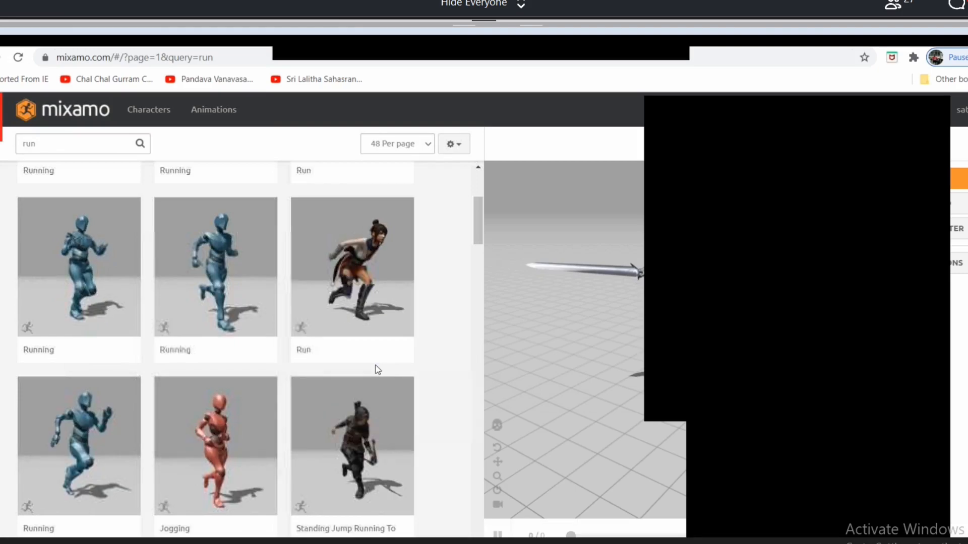
scroll(376, 365, "up", 1)
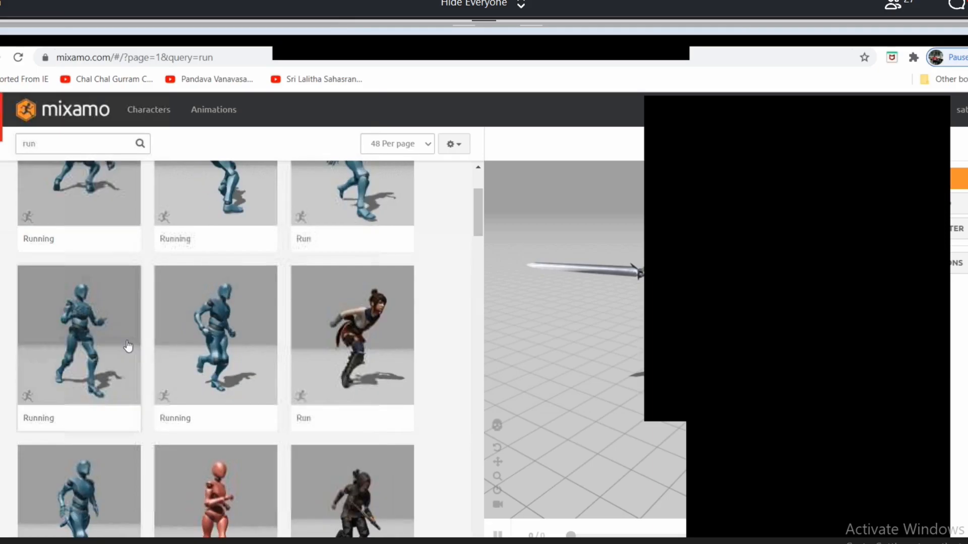
scroll(125, 422, "down", 1)
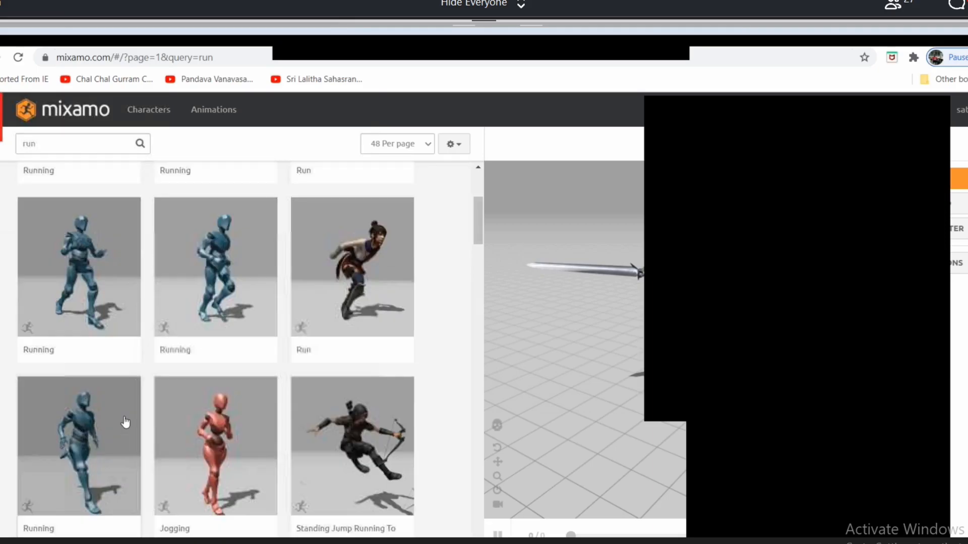
left_click(82, 442)
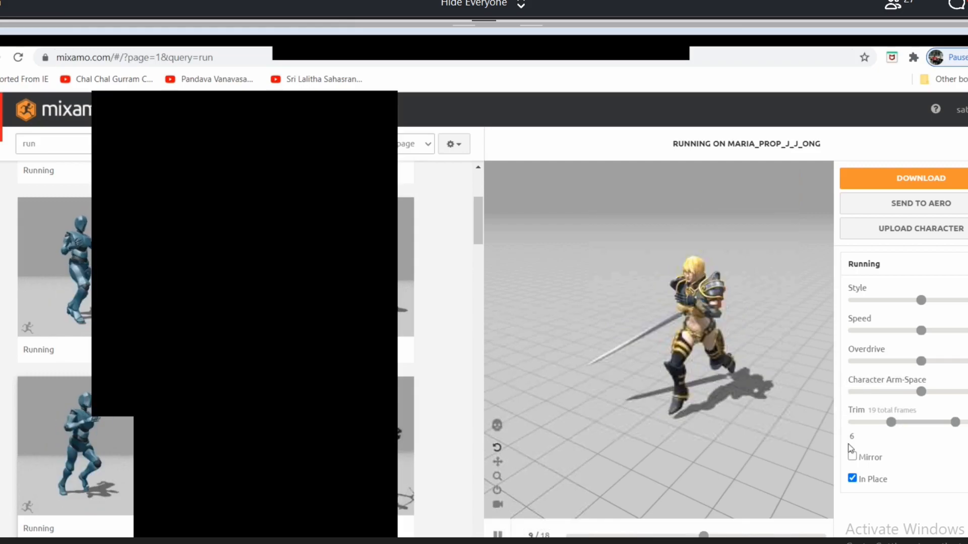
left_click(852, 479)
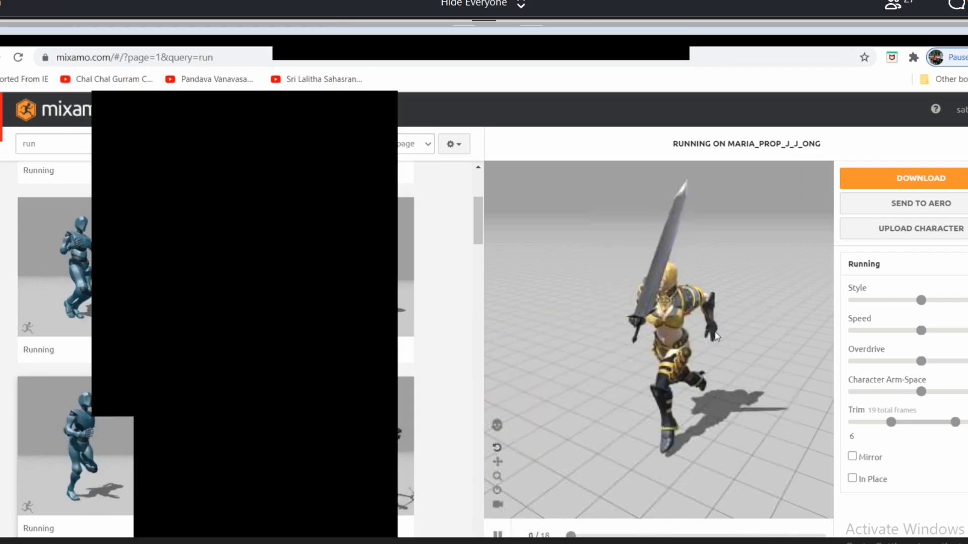
left_click(852, 478)
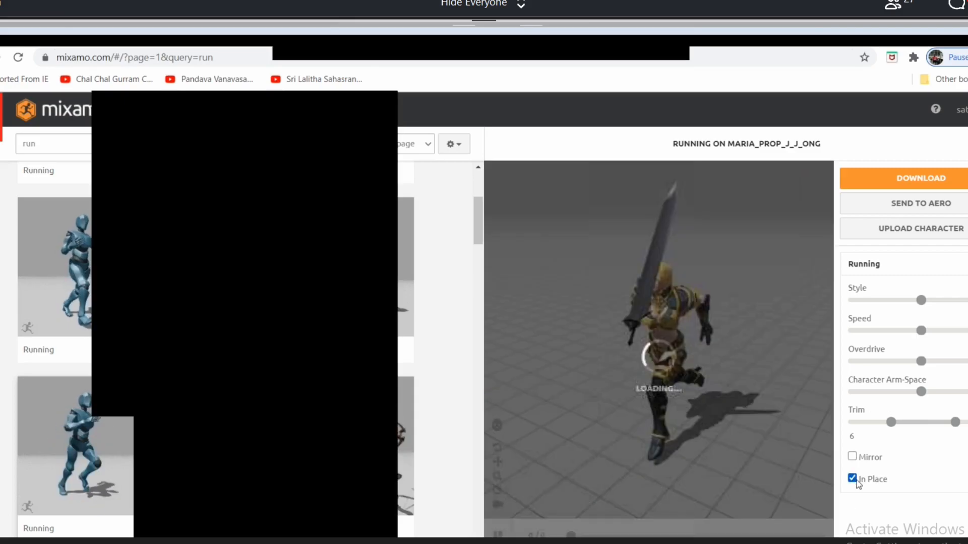
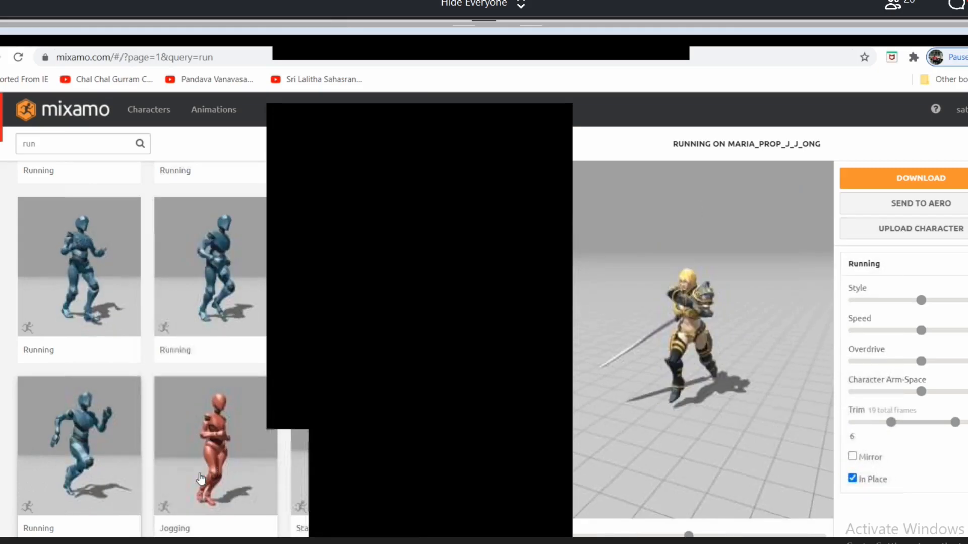
Look through the other run animations in the search results for alternatives to the applied one.
scroll(200, 474, "down", 3)
scroll(199, 474, "down", 2)
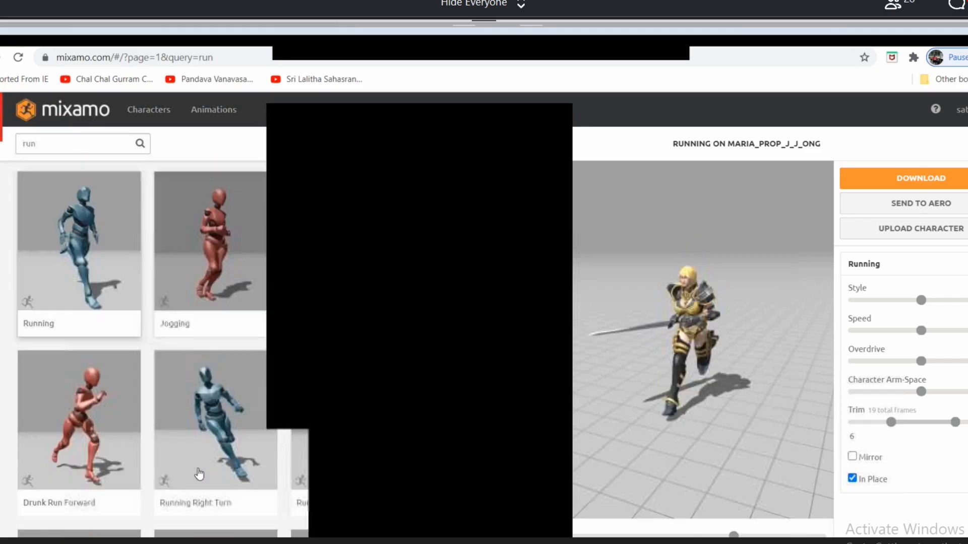
scroll(199, 473, "down", 5)
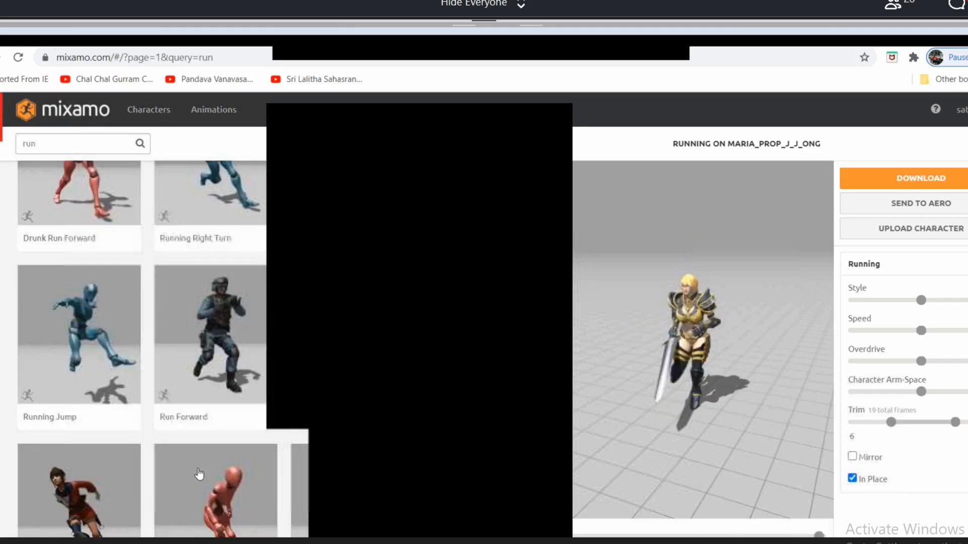
scroll(199, 474, "down", 3)
scroll(199, 474, "up", 1)
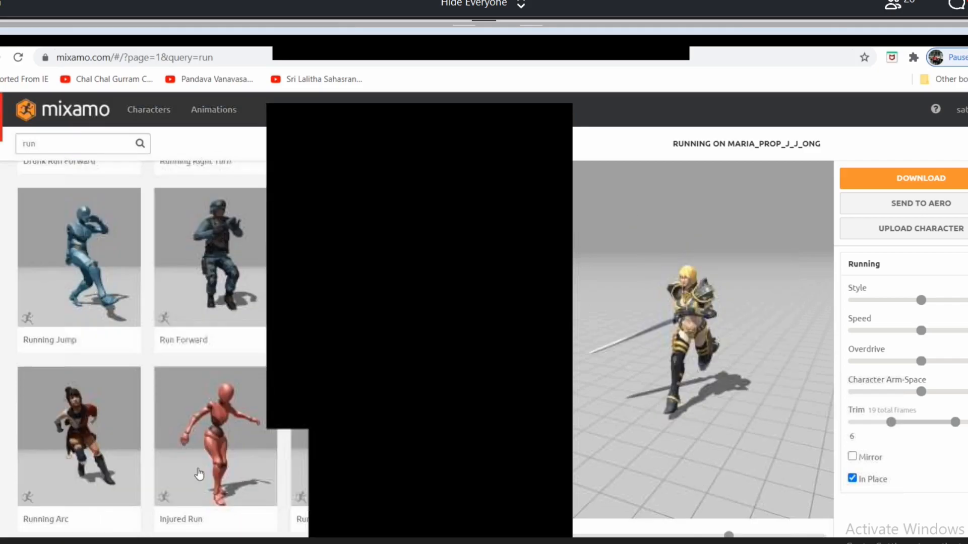
scroll(199, 474, "up", 2)
scroll(200, 474, "up", 3)
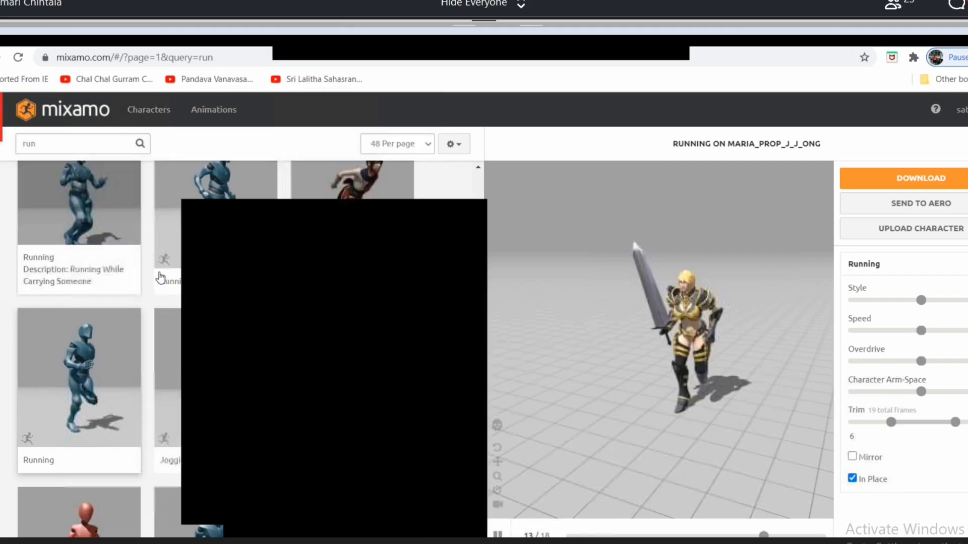
scroll(161, 277, "up", 3)
scroll(160, 278, "down", 3)
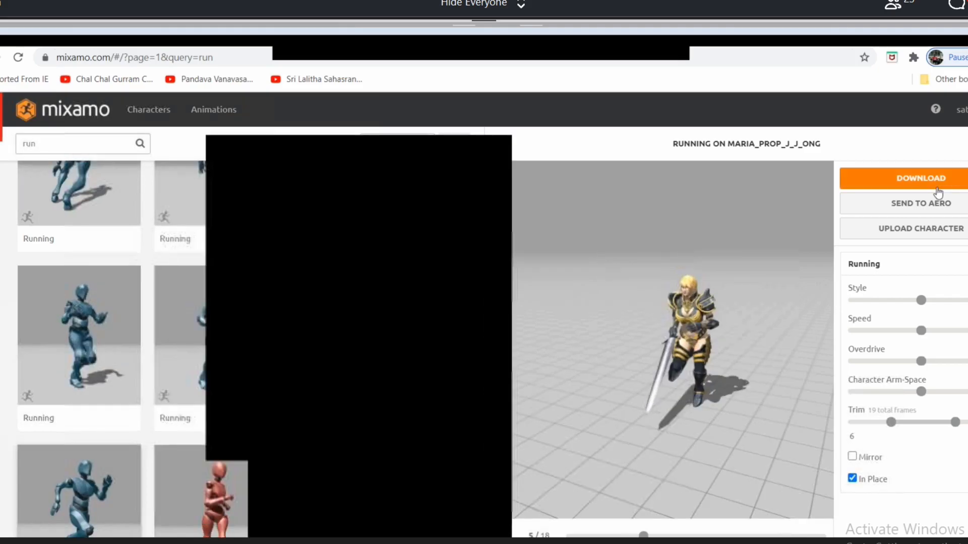
scroll(58, 424, "up", 3)
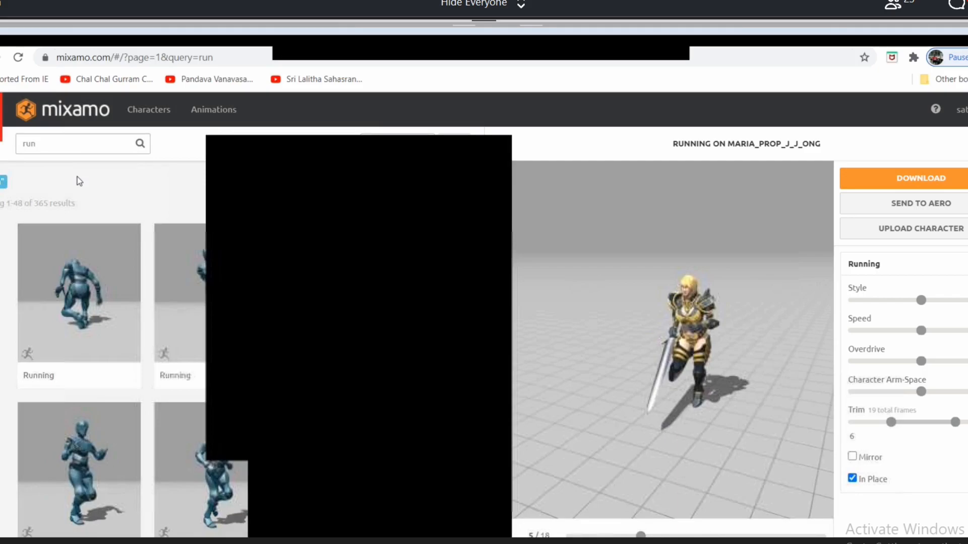
Search the animations for "idel" and apply Action Idle To Standing Idle to the character.
left_click(58, 143)
key("BackSpace")
key("BackSpace")
key("BackSpace")
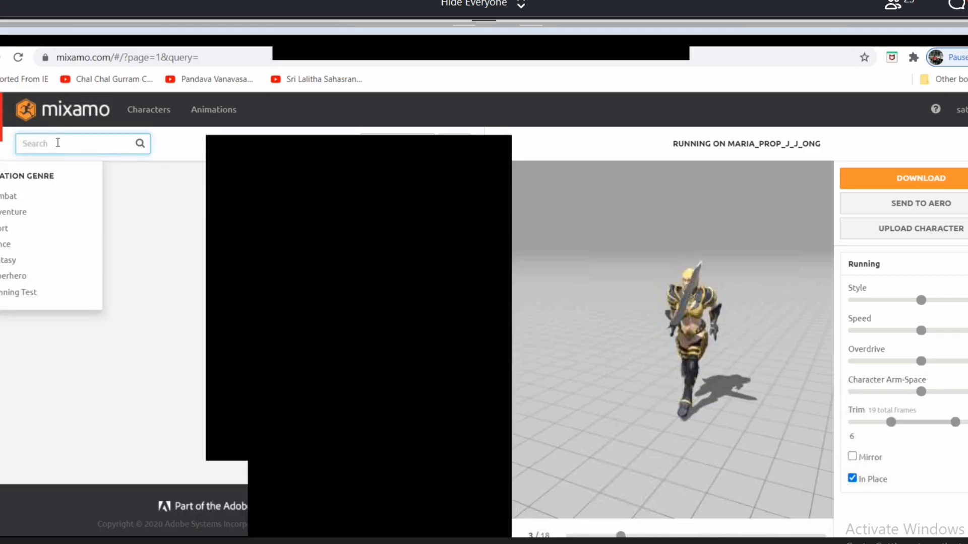
type("ide")
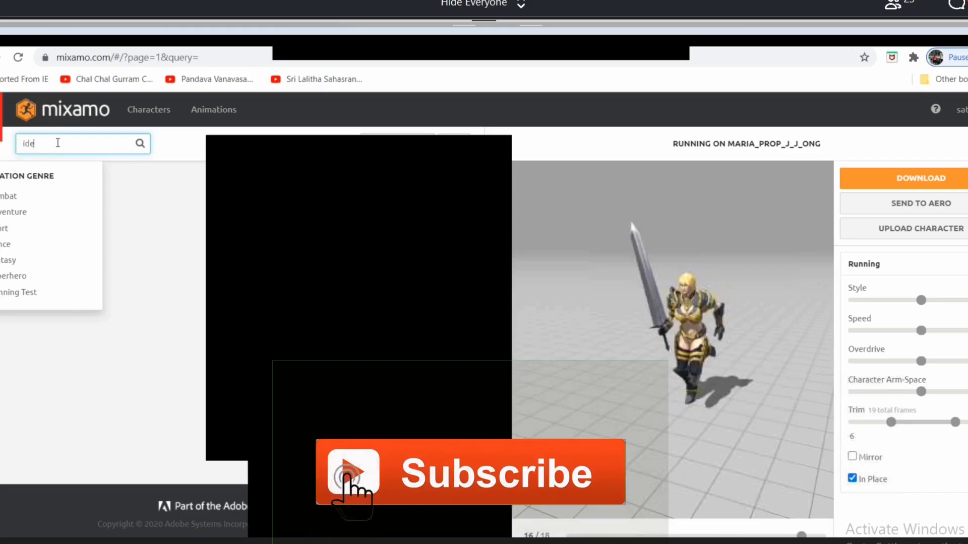
type("l")
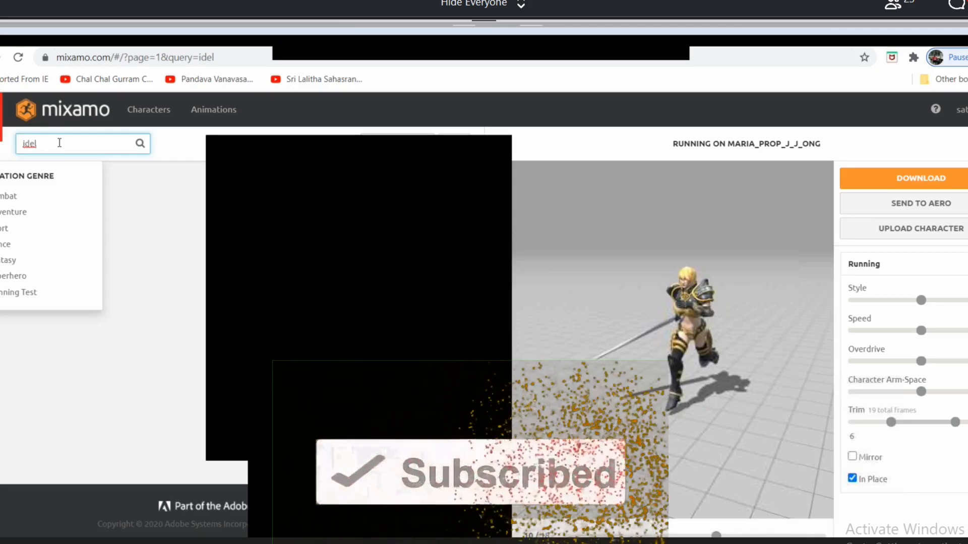
left_click(140, 144)
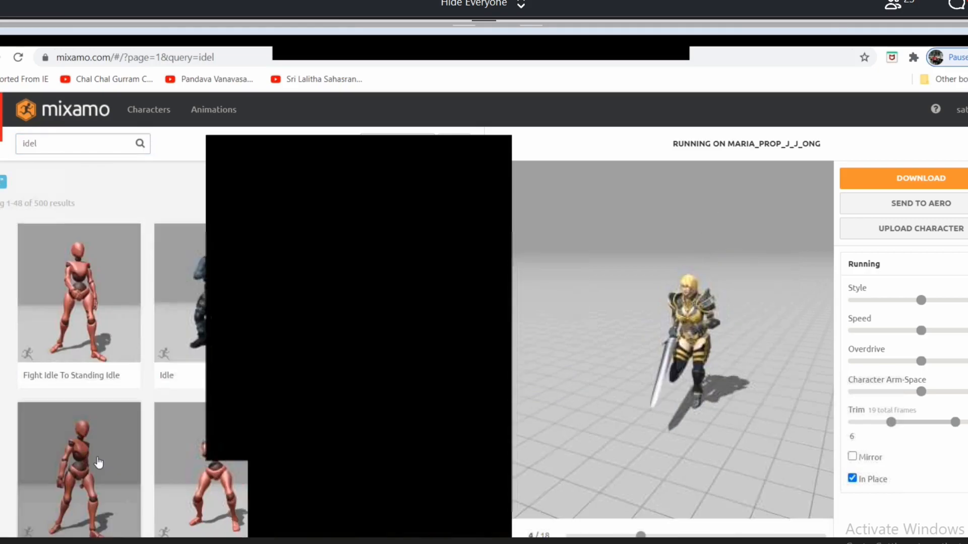
left_click(91, 469)
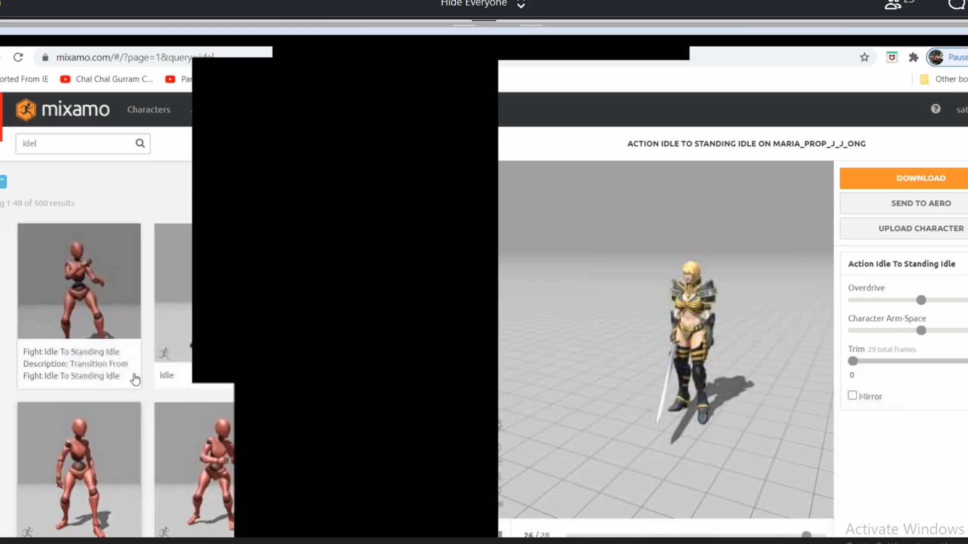
Apply Fight Idle To Standing Idle to the character and review its download settings, keeping the skin option at With Skin.
left_click(110, 328)
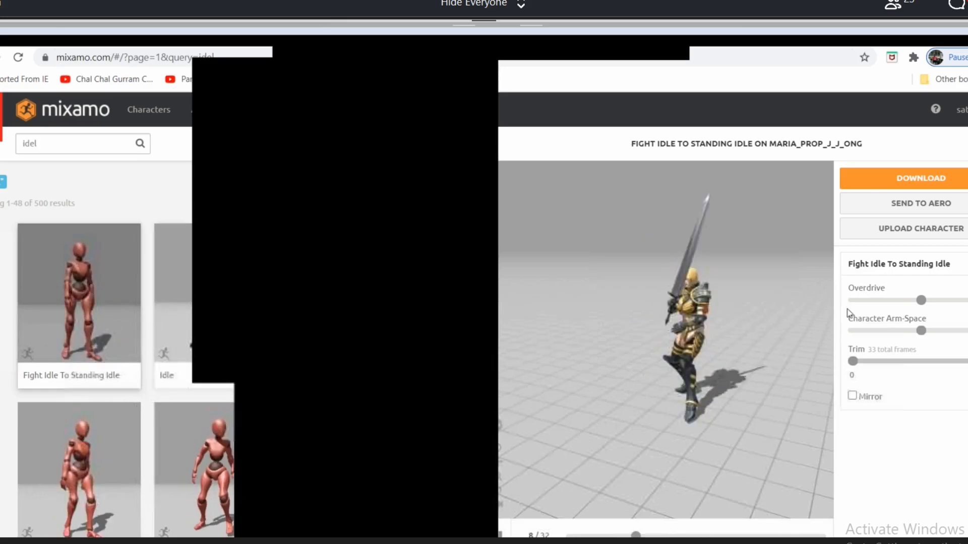
left_click(933, 186)
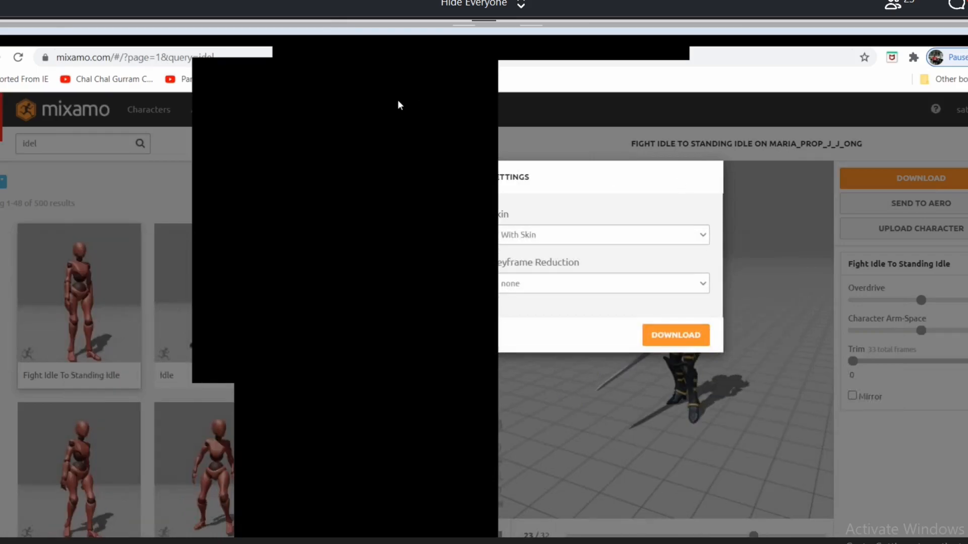
left_click_drag(398, 101, 162, 118)
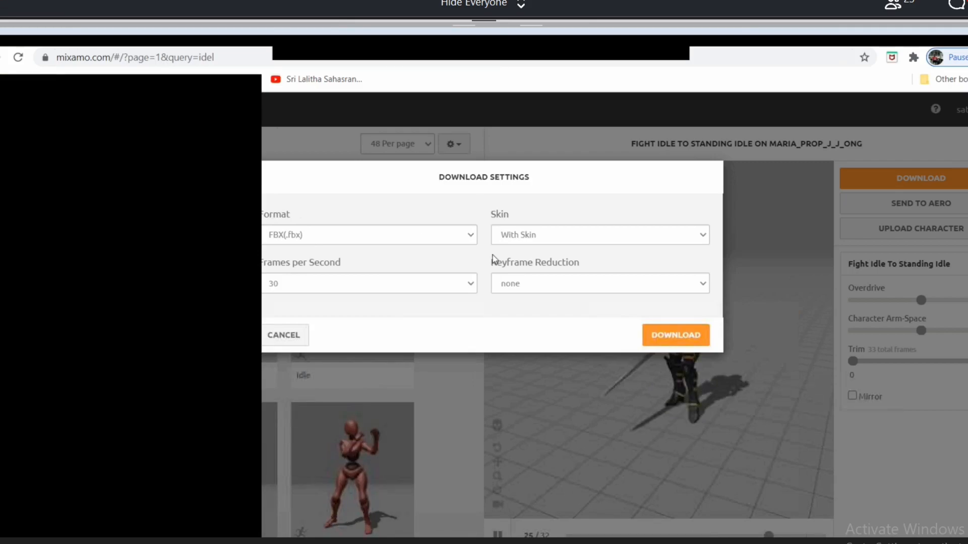
left_click(544, 235)
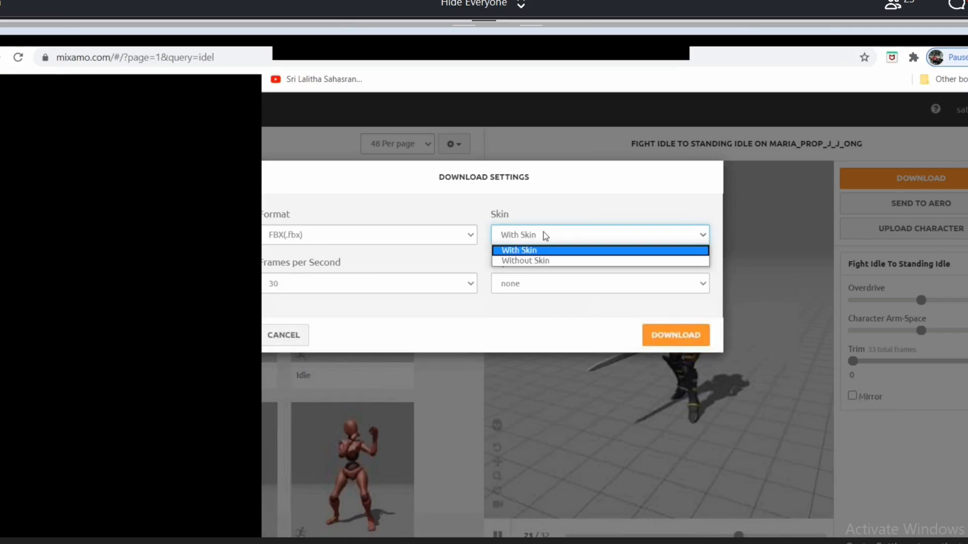
left_click(537, 251)
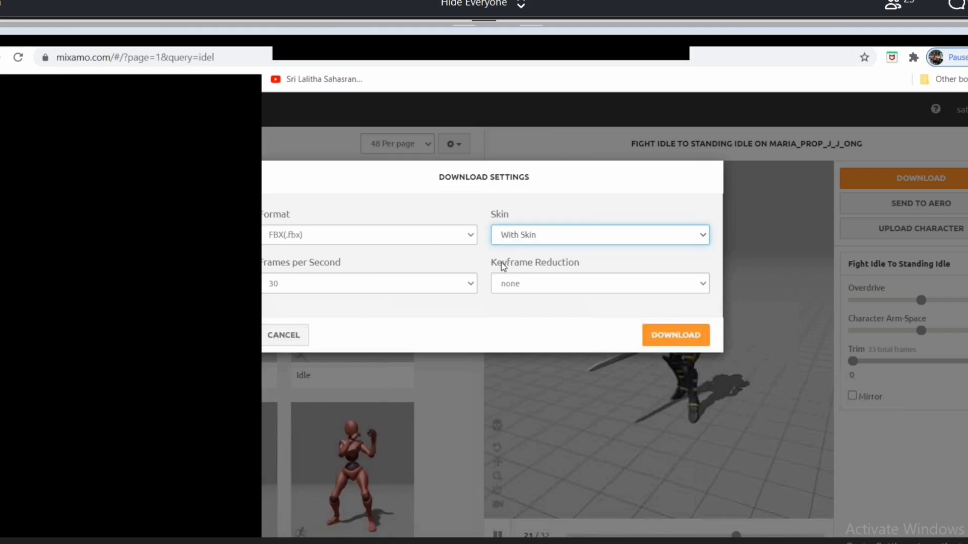
left_click(505, 289)
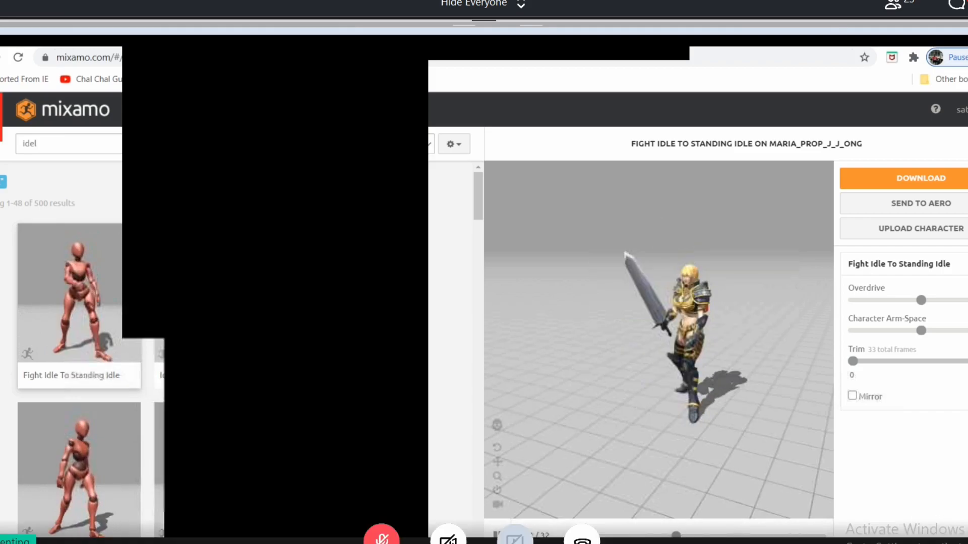
left_click(744, 543)
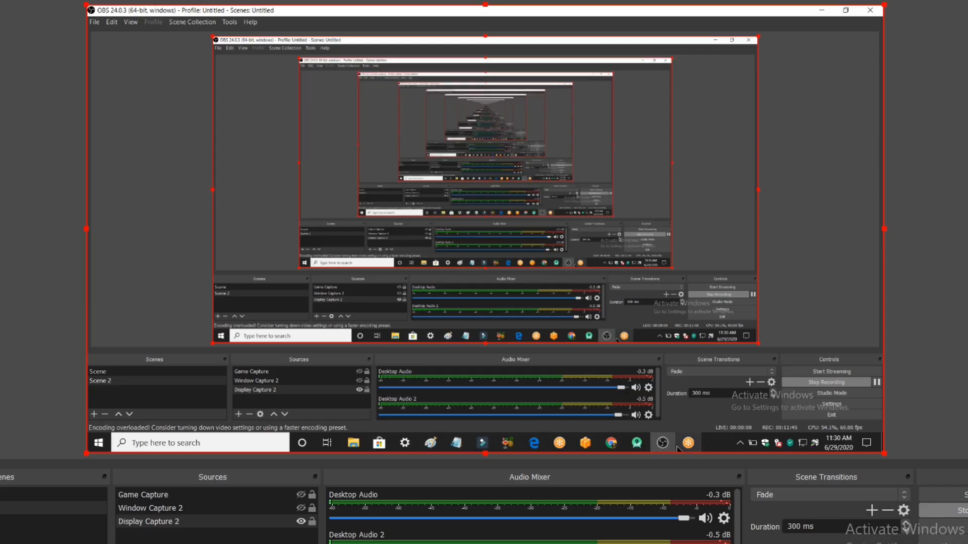
left_click(774, 543)
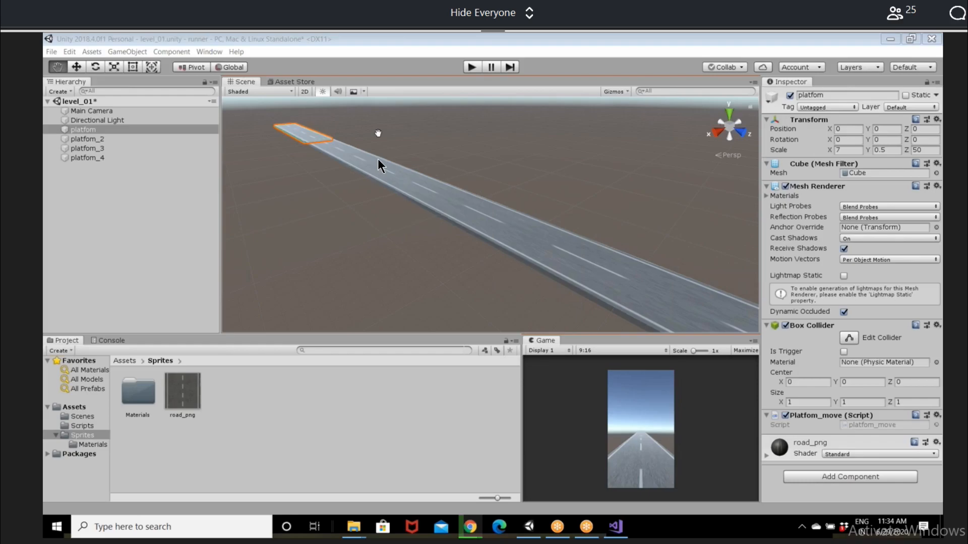
Show the Unity project's root Assets folder, and open the UNITY WORKSHOP folder from the Desktop in File Explorer.
left_click(126, 361)
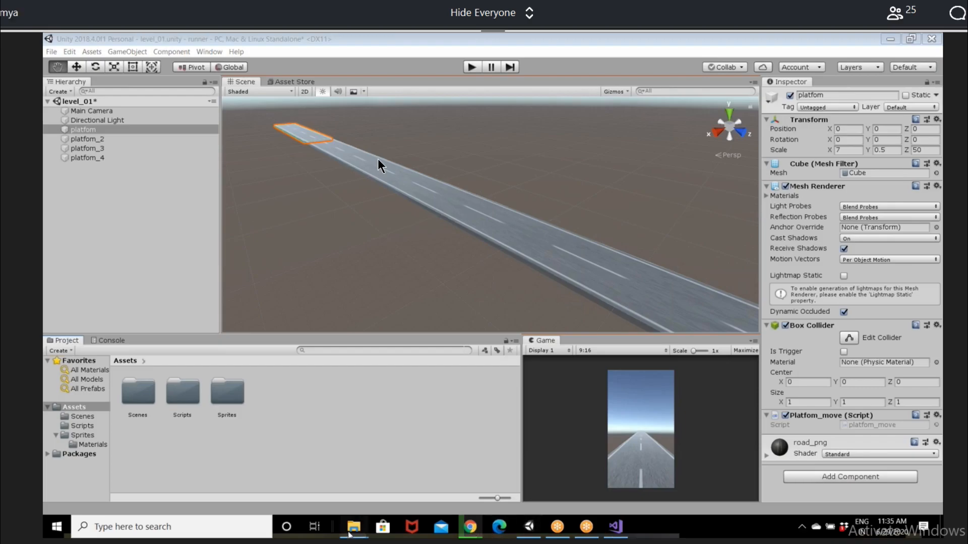
mouse_move(351, 537)
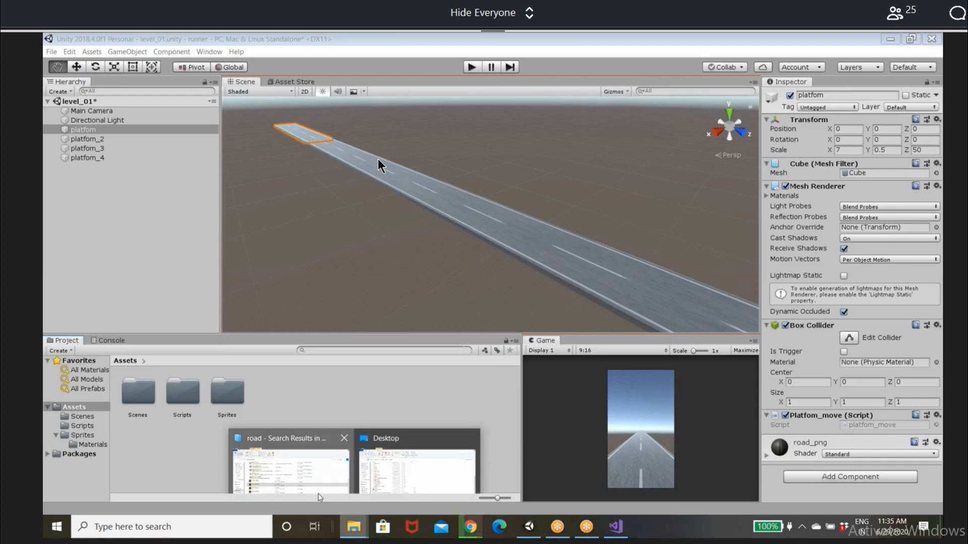
mouse_move(319, 498)
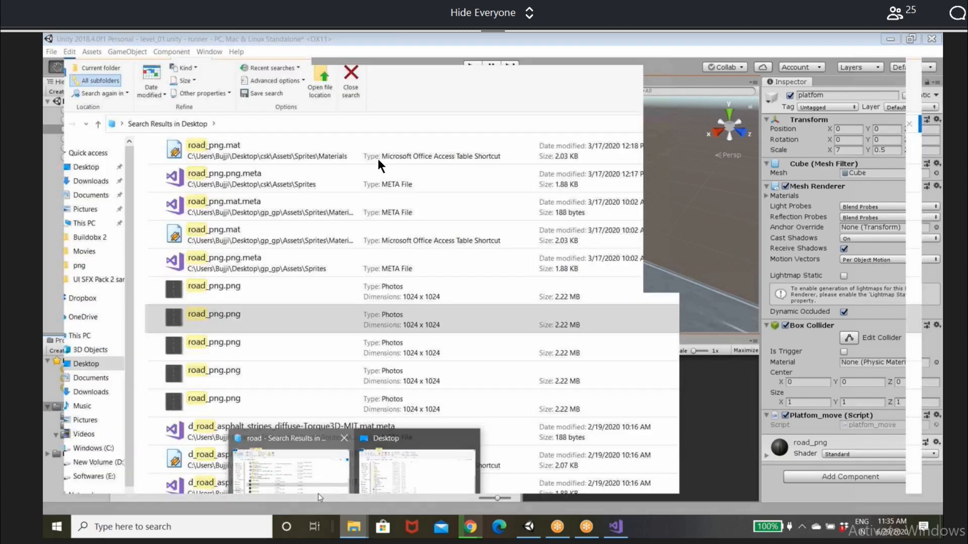
left_click(318, 498)
left_click(86, 167)
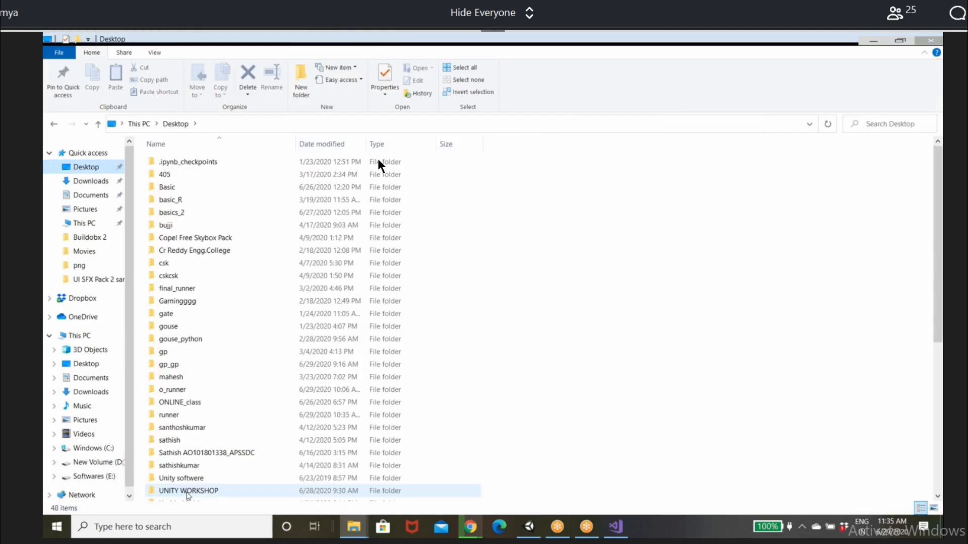
double_click(187, 492)
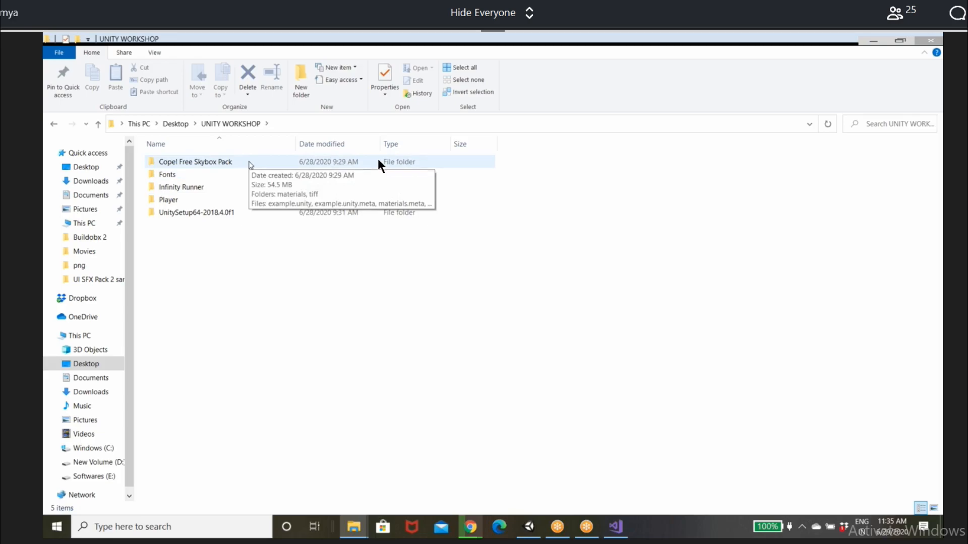
Import the Cope! Free Skybox Pack folder from UNITY WORKSHOP into the Unity project's Assets folder.
left_click(249, 164)
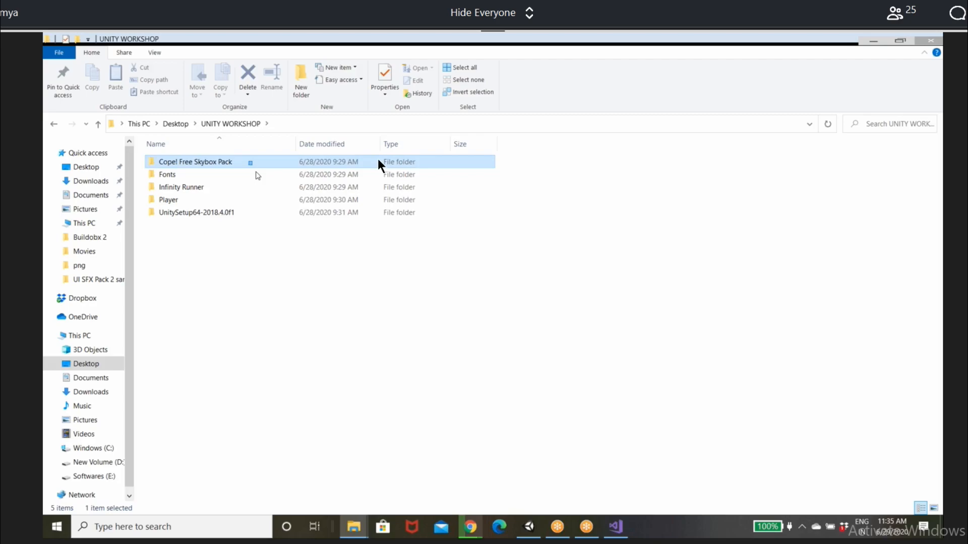
left_click_drag(257, 175, 262, 196)
left_click(262, 164)
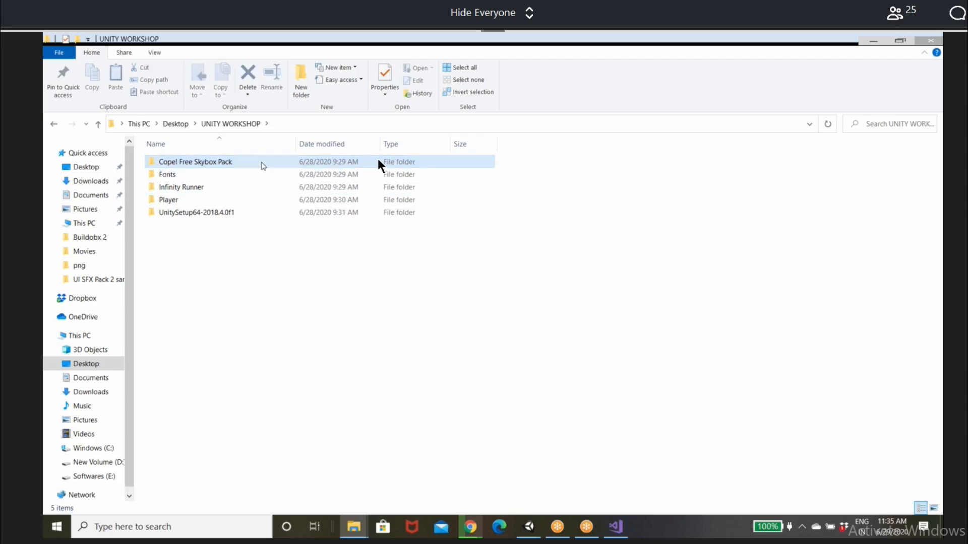
double_click(263, 165)
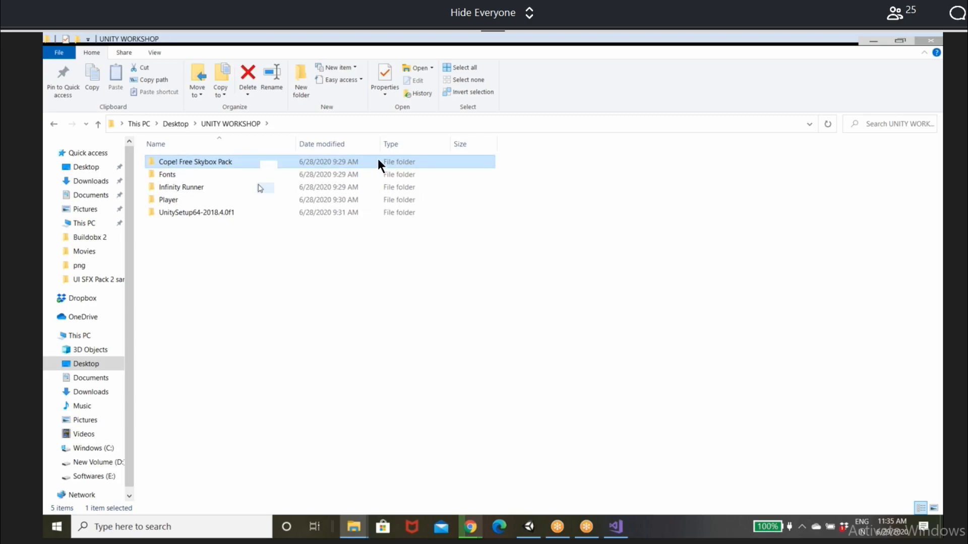
left_click(252, 124)
left_click_drag(260, 162, 406, 409)
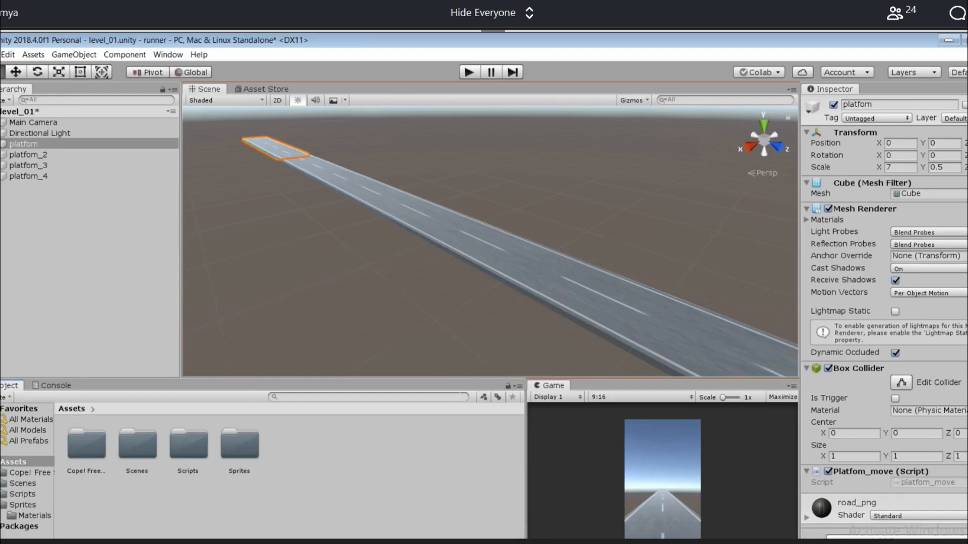
Open the Cope! Free Skybox Pack's materials folder and try the forest, mossy mountain and sunset materials in turn as the scene's skybox.
mouse_move(467, 543)
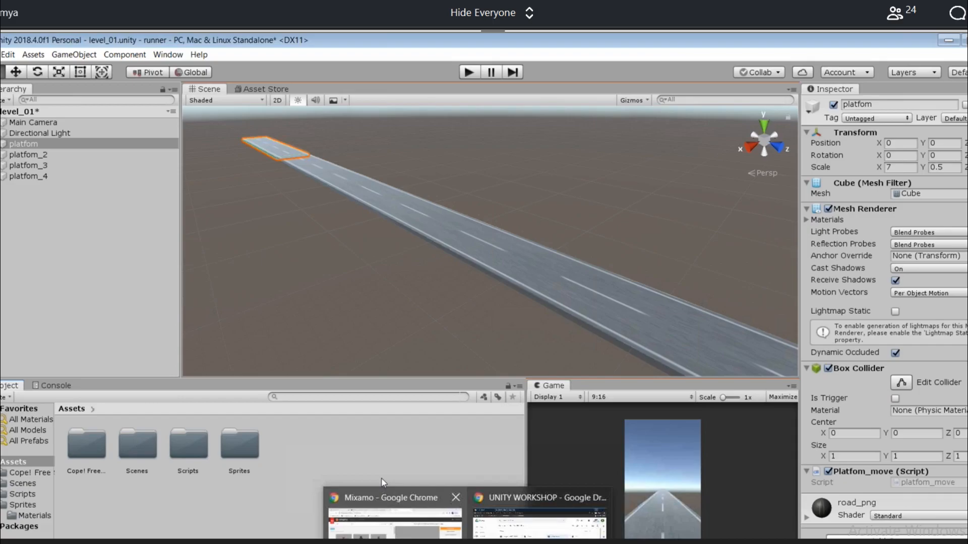
left_click(93, 443)
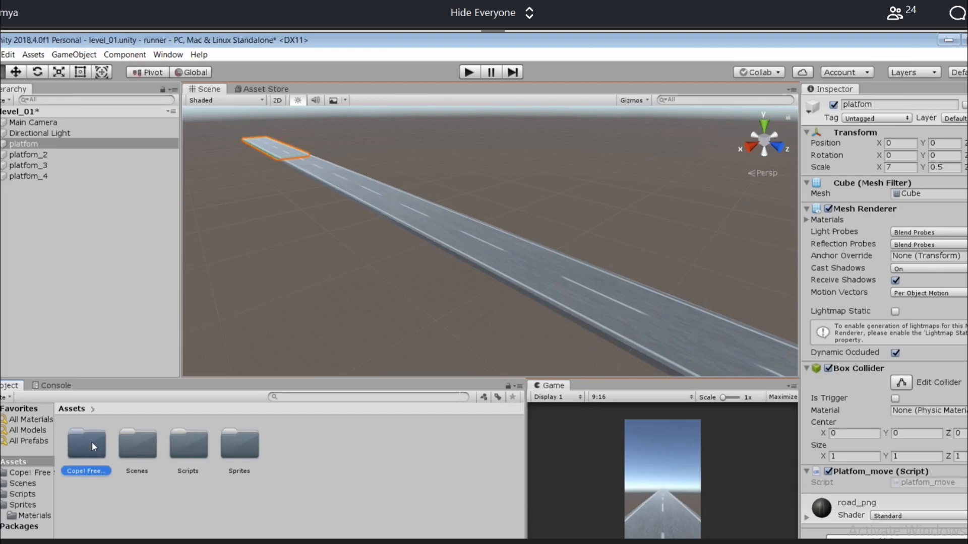
double_click(92, 441)
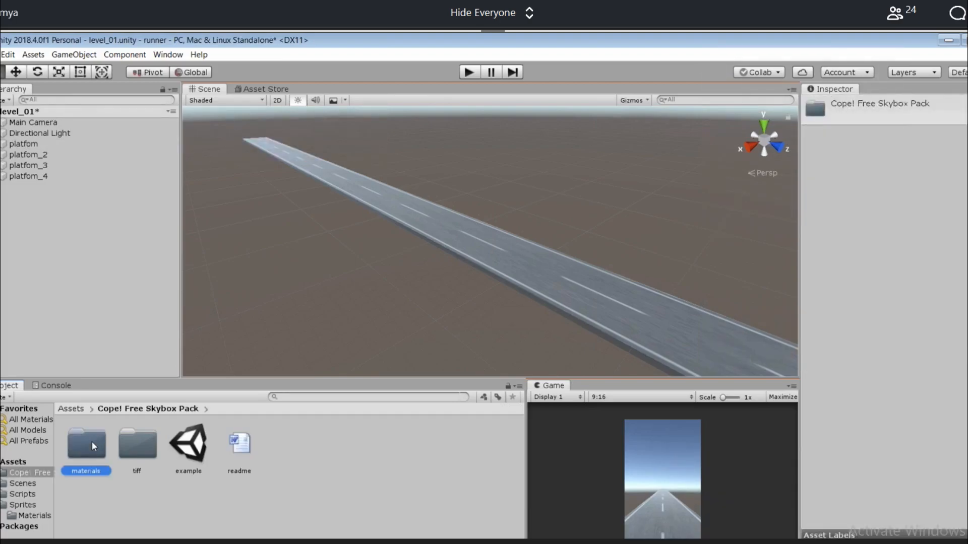
double_click(92, 441)
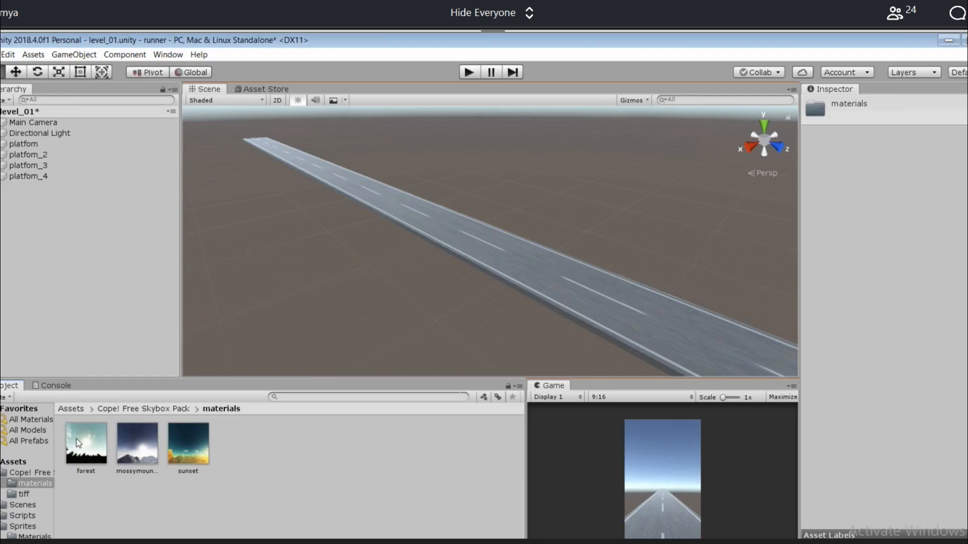
left_click_drag(74, 450, 216, 373)
left_click_drag(216, 373, 251, 337)
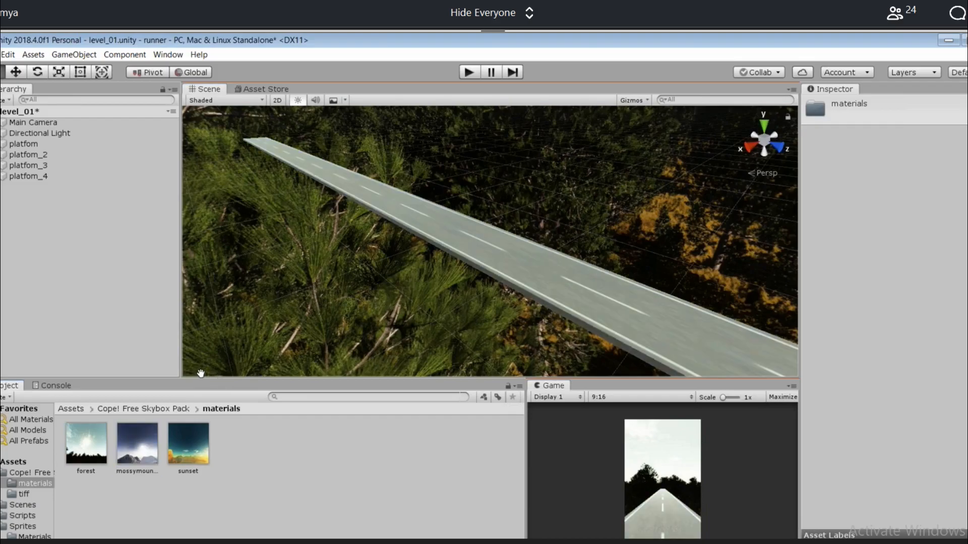
left_click_drag(200, 373, 220, 361)
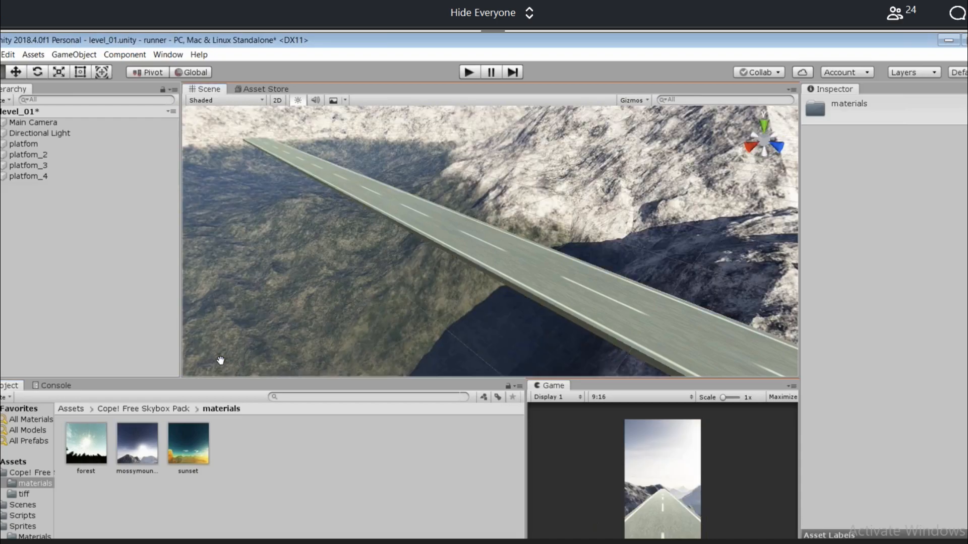
left_click_drag(188, 444, 265, 333)
Reopen the skybox pack's materials from Assets, preview the mossy mountain skybox again, and apply the forest material as the scene's skybox.
left_click(71, 409)
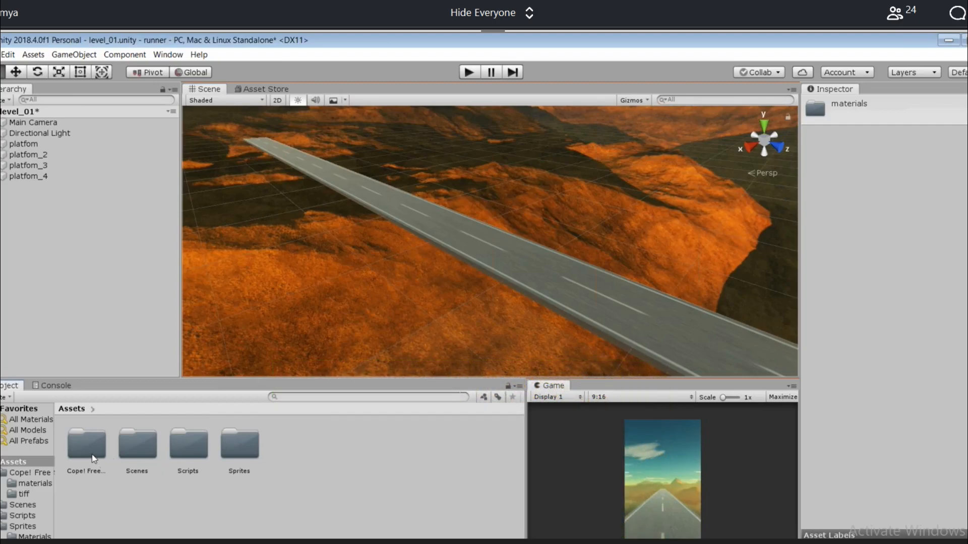
double_click(94, 459)
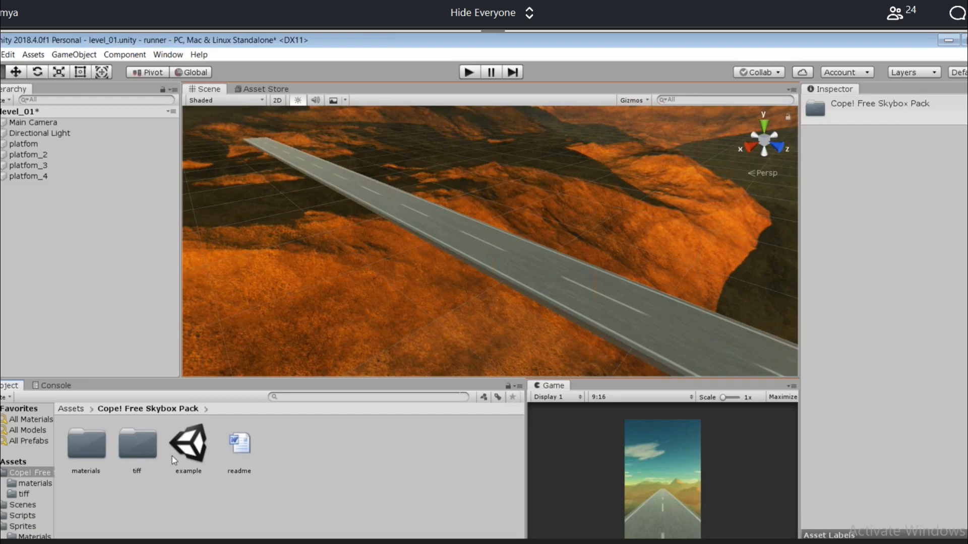
double_click(87, 446)
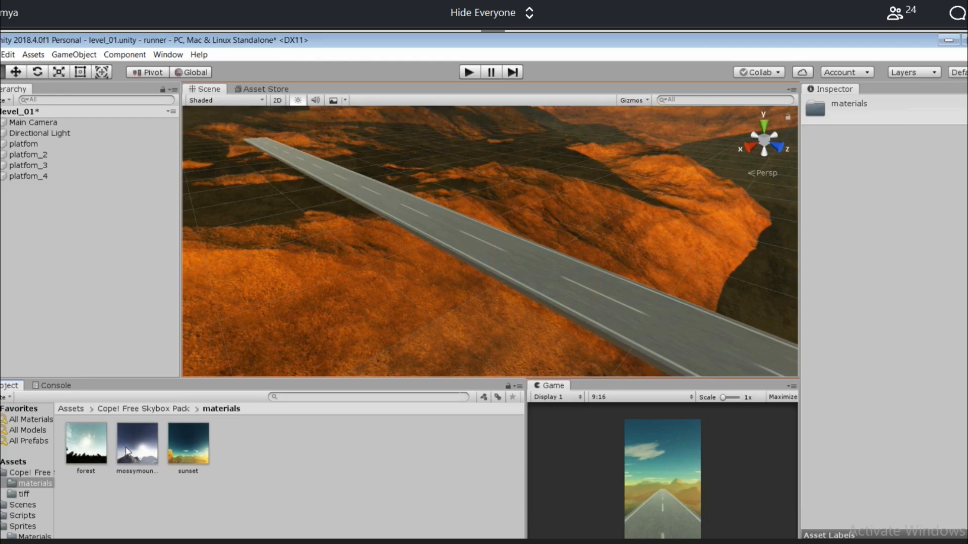
left_click_drag(132, 452, 265, 346)
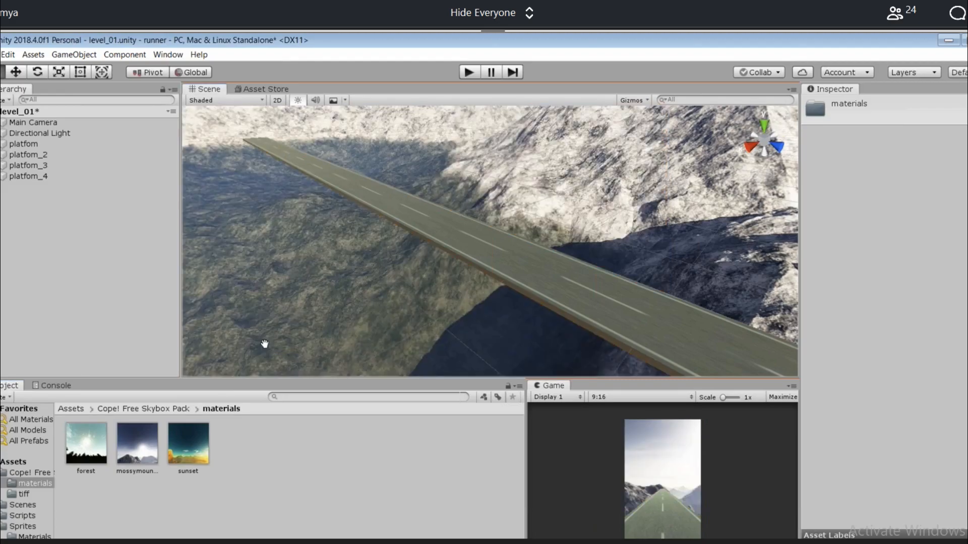
left_click_drag(265, 344, 155, 200)
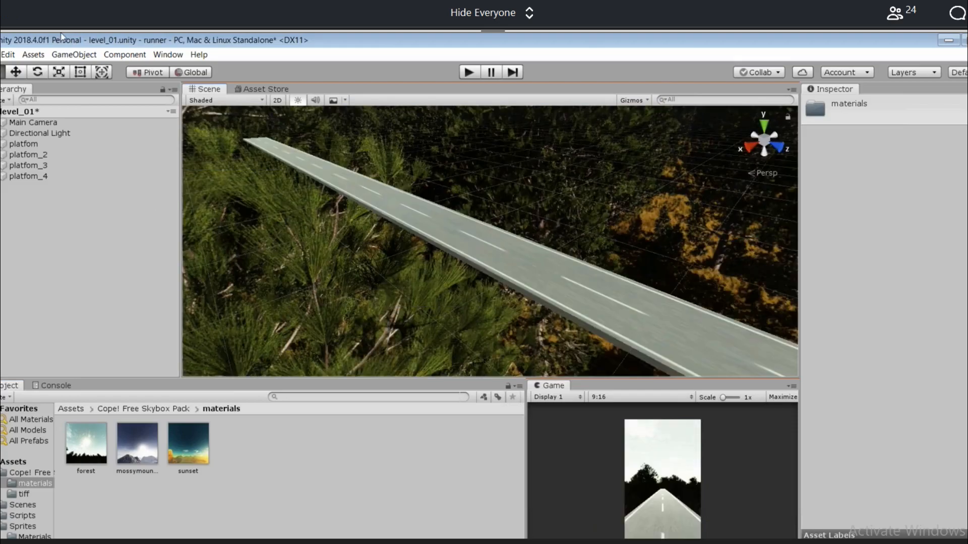
left_click(16, 73)
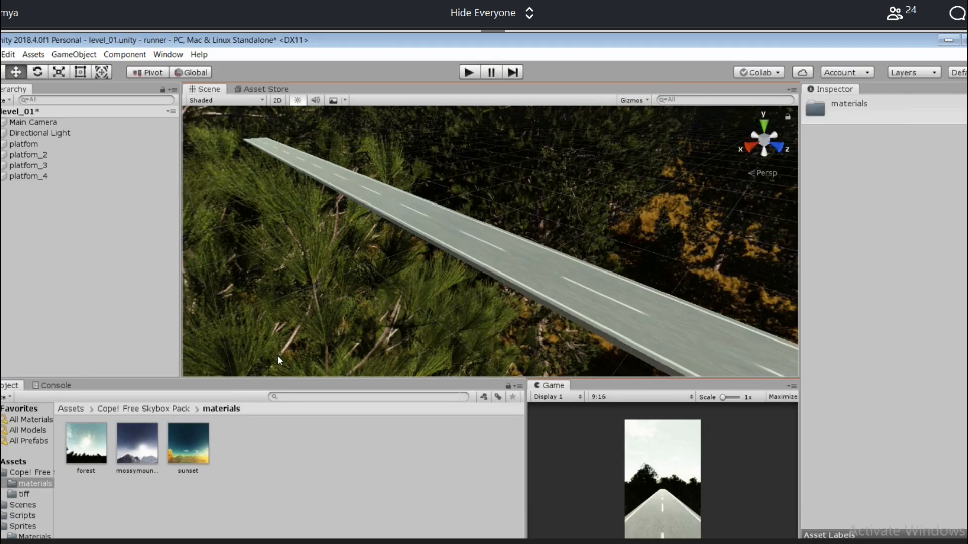
Return the Unity project view to Assets and view the shared UNITY WORKSHOP folder in Google Drive.
left_click(70, 408)
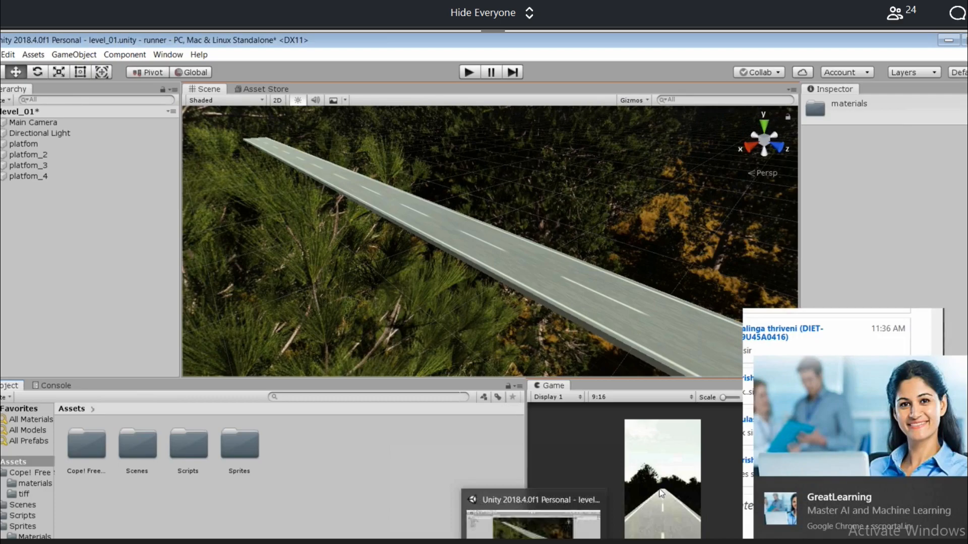
left_click(467, 543)
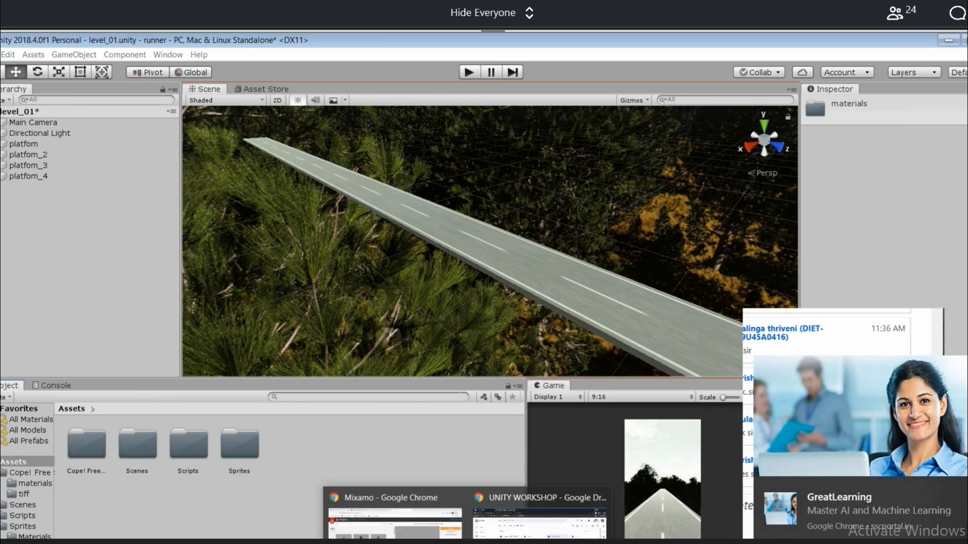
left_click(539, 522)
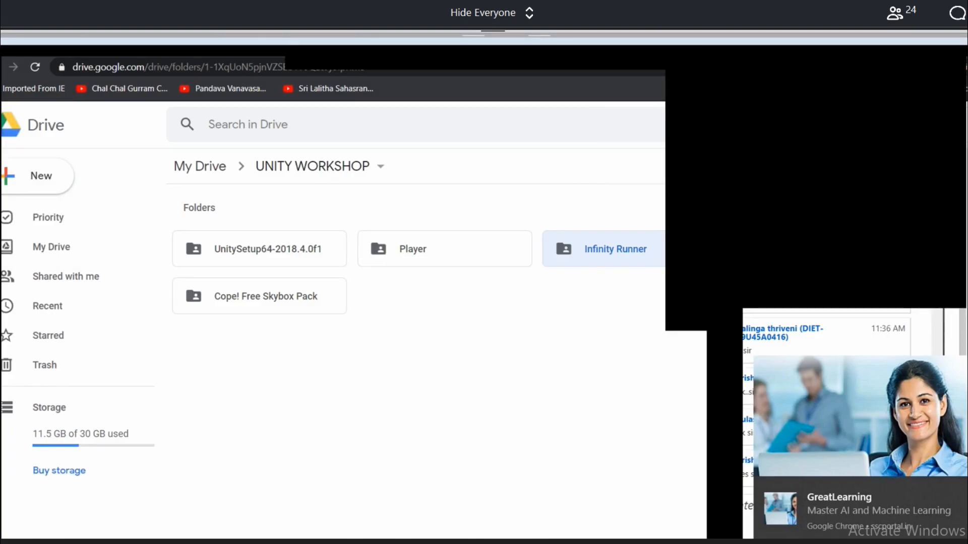
key("alt+Tab")
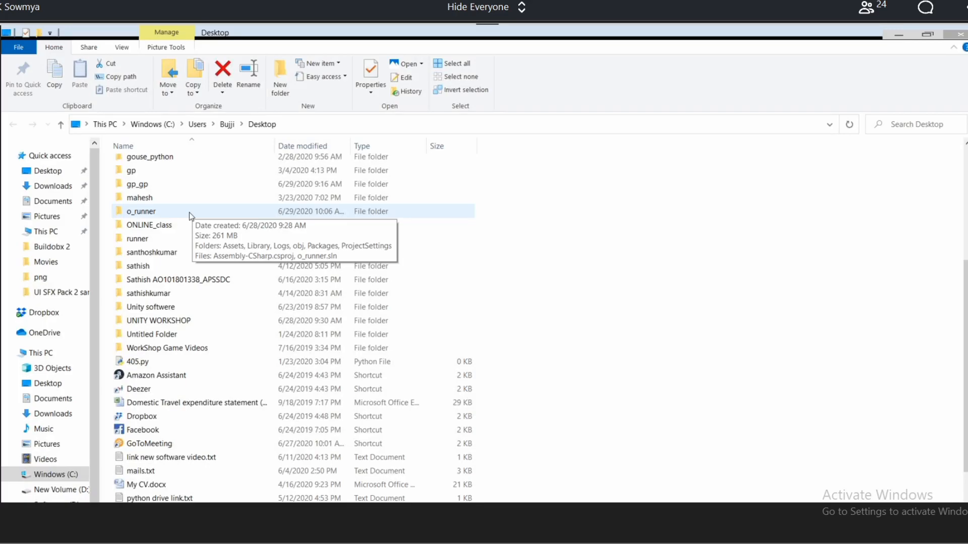
Switch back to Unity and open the materials folder of the Cope! Free Skybox Pack.
key("alt+Tab")
double_click(102, 426)
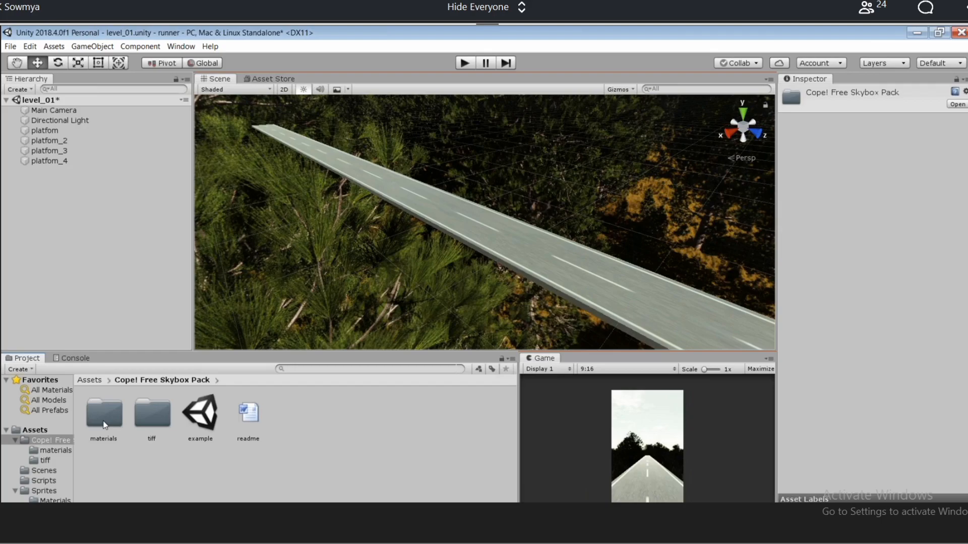
double_click(105, 425)
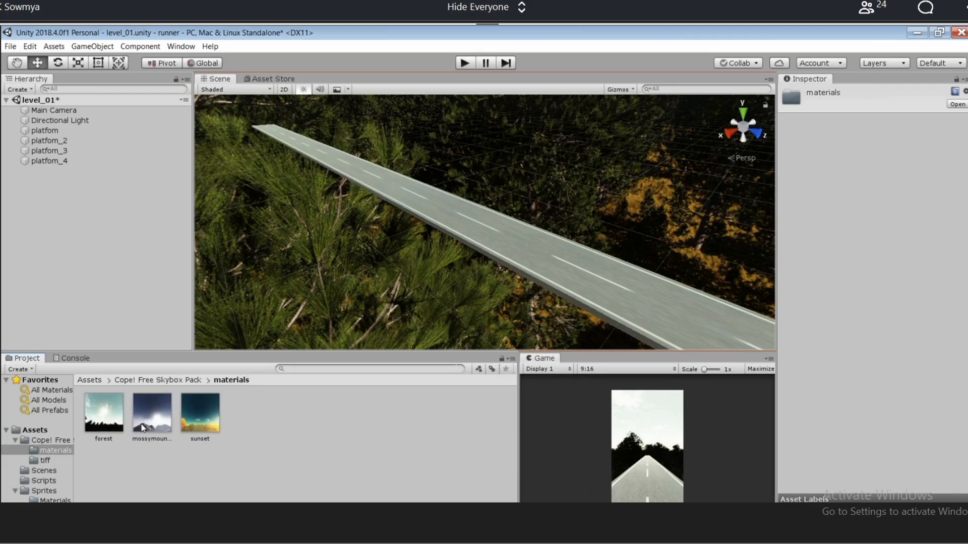
Preview the mossy mountain and sunset materials as the scene's skybox, and reapply the forest material.
left_click_drag(142, 427, 246, 325)
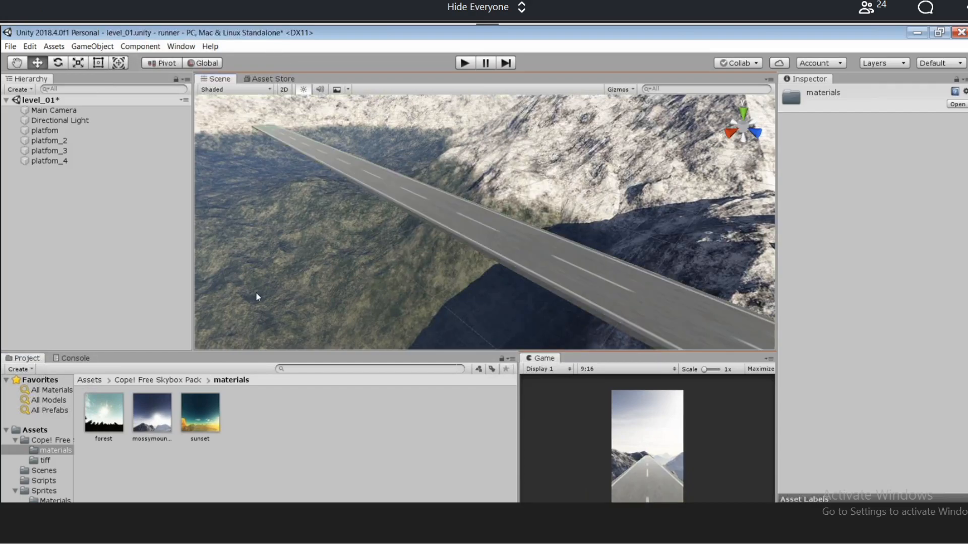
left_click_drag(200, 412, 252, 355)
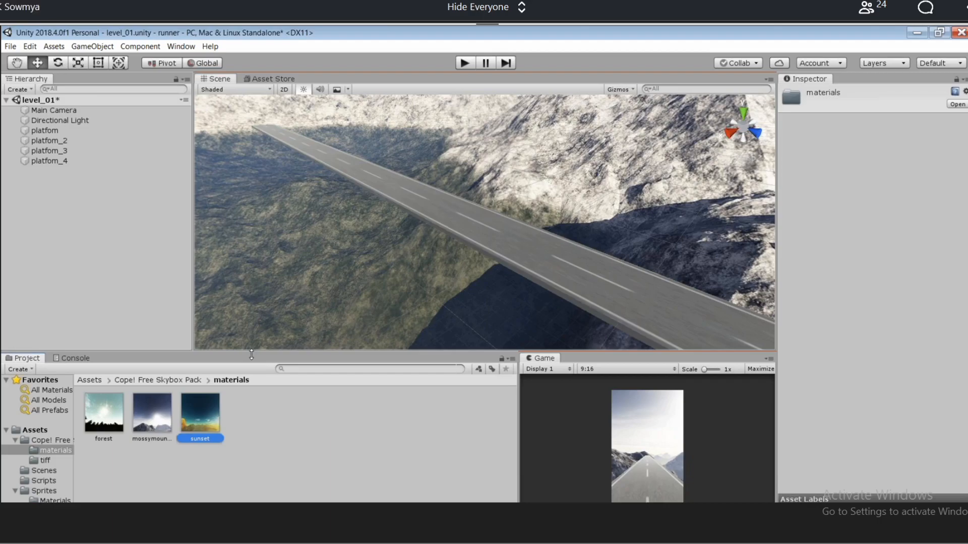
left_click_drag(251, 355, 252, 355)
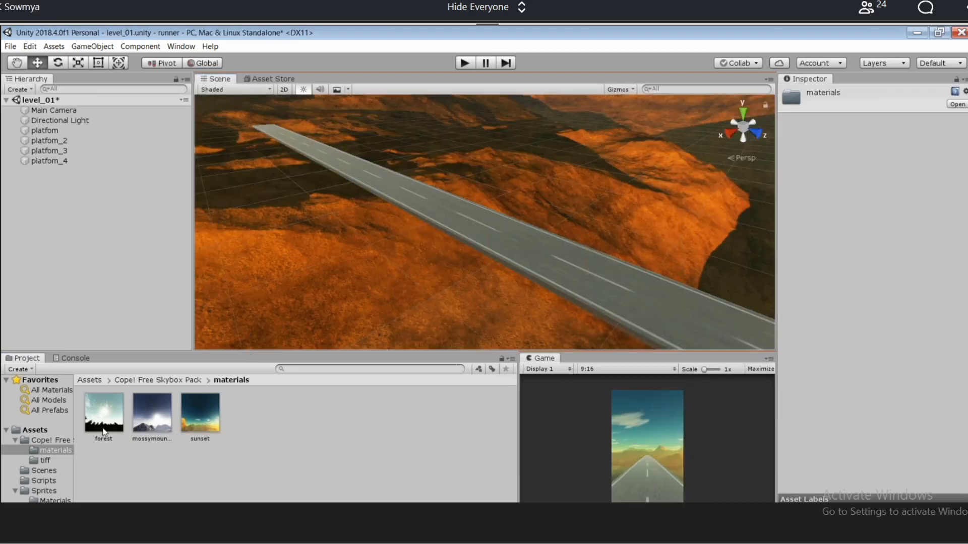
left_click_drag(106, 428, 239, 347)
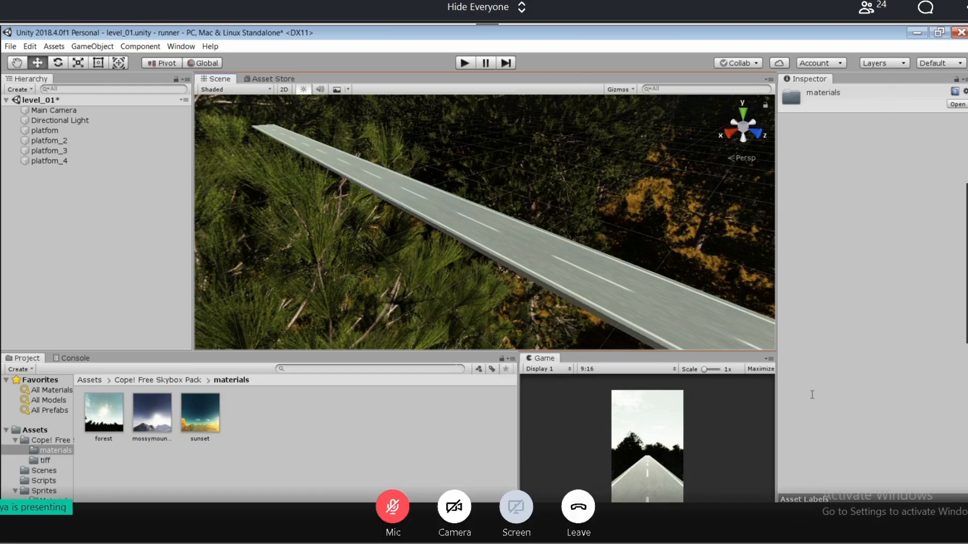
Switch to the Mixamo window in Google Chrome.
left_click(729, 543)
left_click(760, 543)
left_click(463, 543)
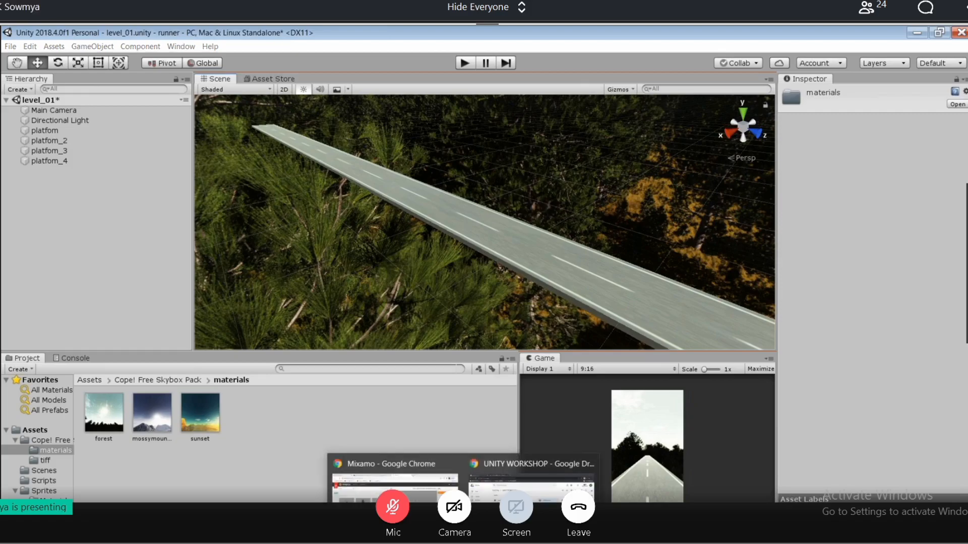
left_click(394, 481)
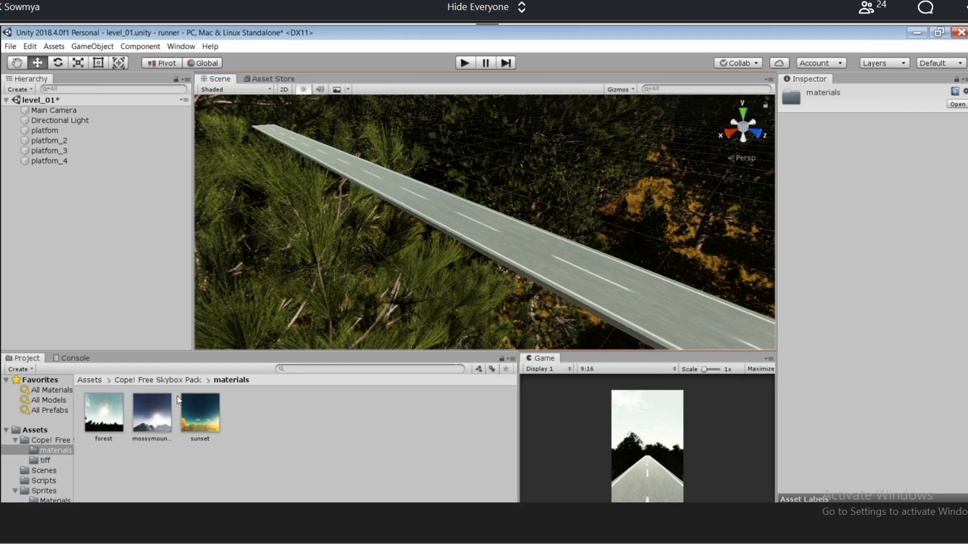
Return the Unity project view to Assets and select the Cope! Free Skybox Pack folder.
left_click(90, 381)
left_click(111, 426)
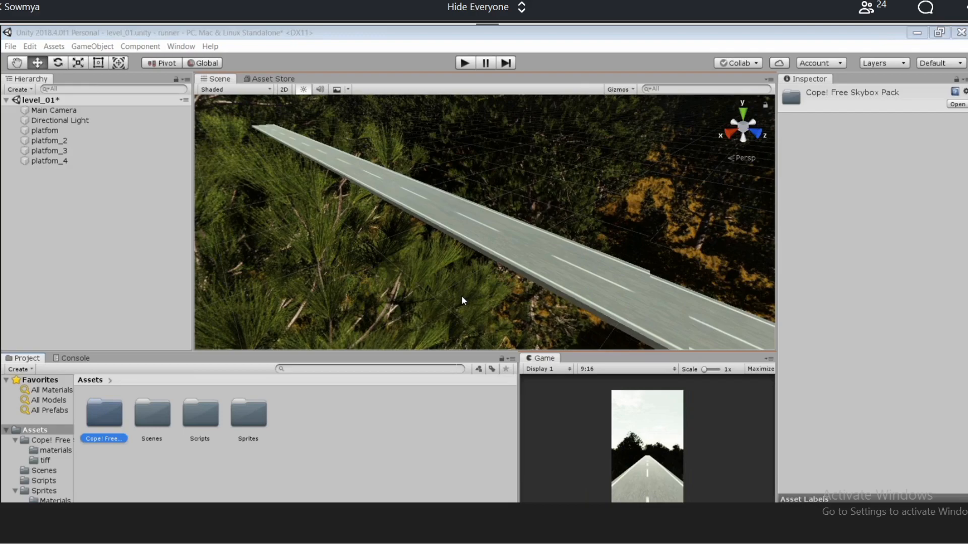
scroll(463, 297, "down", 2)
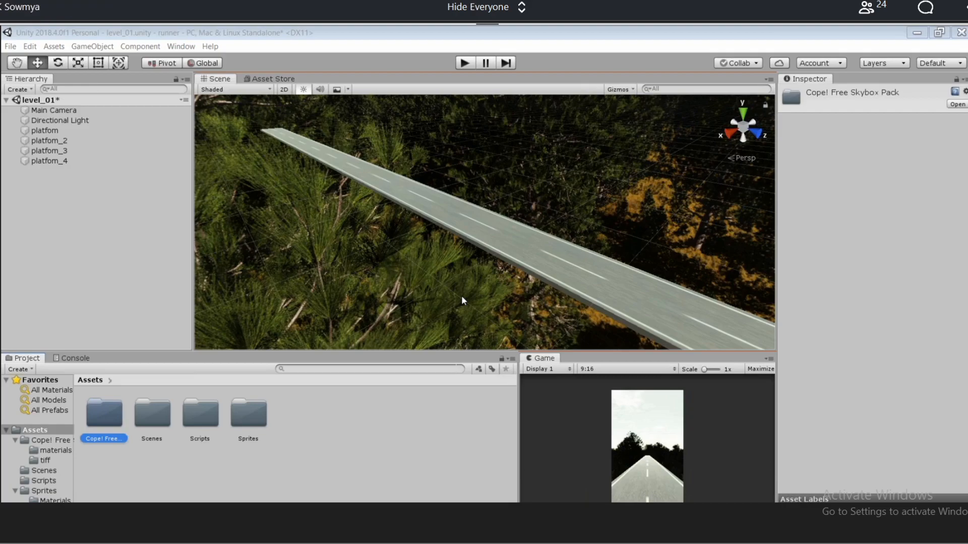
scroll(462, 299, "down", 2)
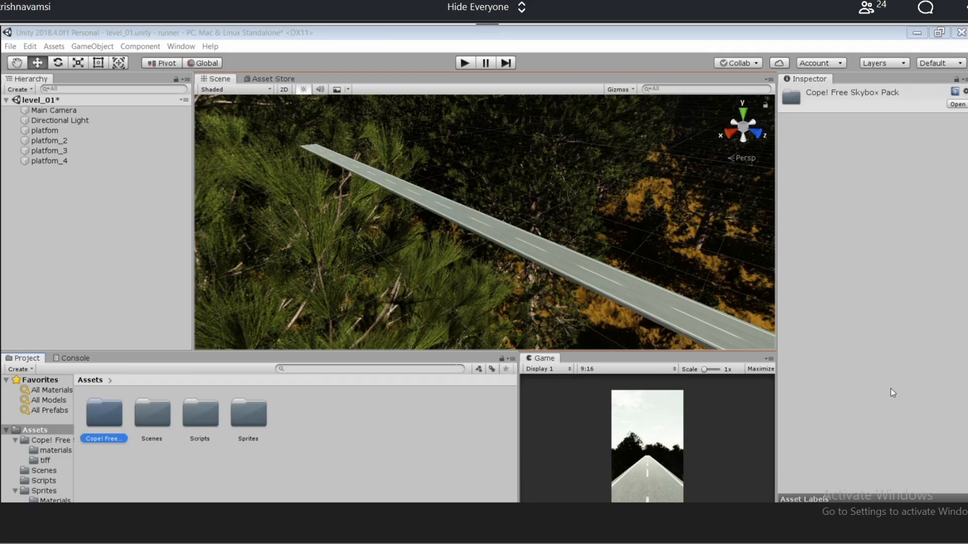
left_click(802, 306)
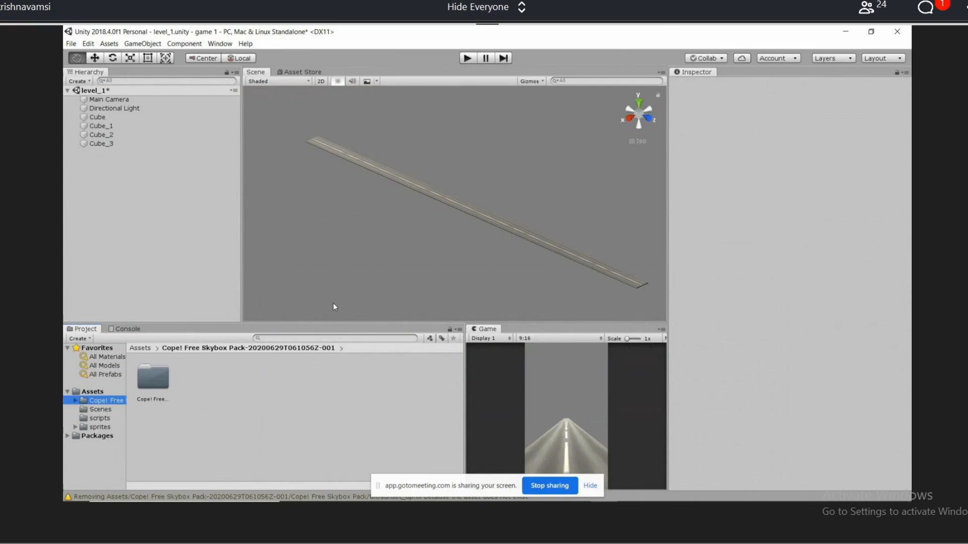
In the "game 1" project, open the materials folder inside the nested Cope! Free Skybox Pack folder.
left_click_drag(335, 152, 304, 147)
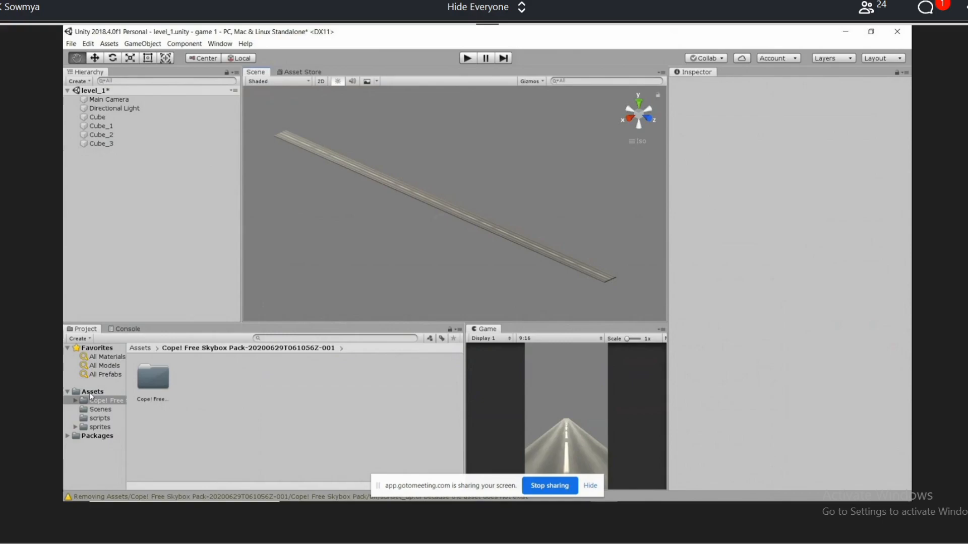
double_click(150, 383)
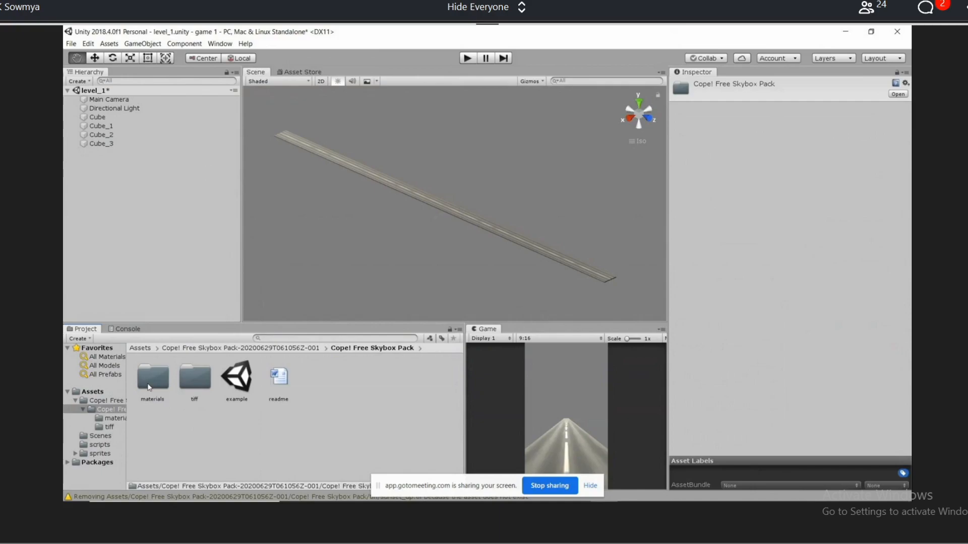
double_click(150, 383)
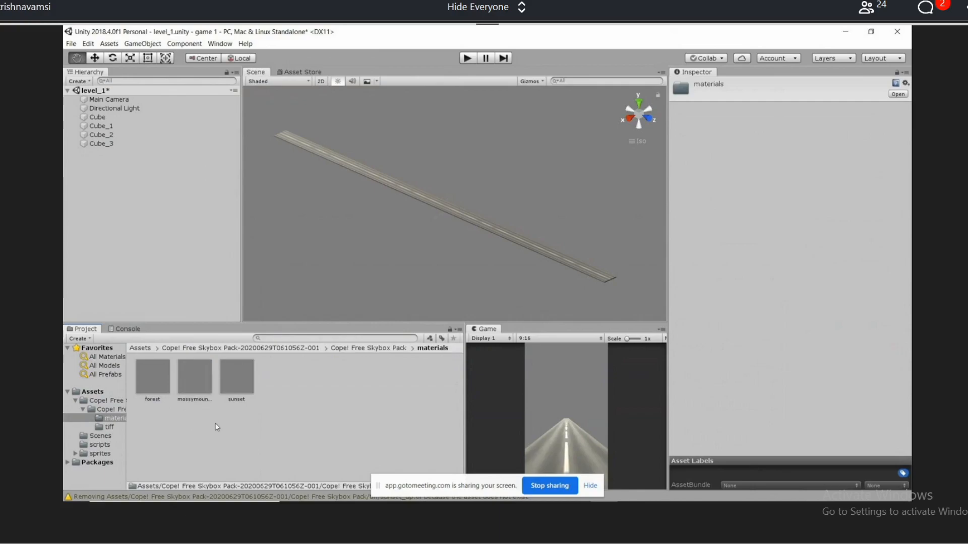
Remove the imported skybox pack from Assets and import its folder again from File Explorer.
left_click(103, 402)
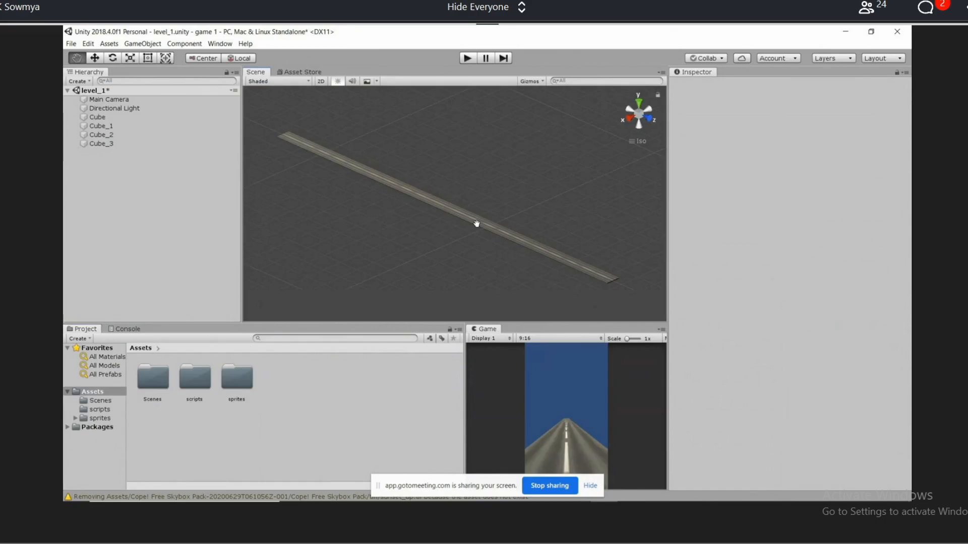
left_click(842, 31)
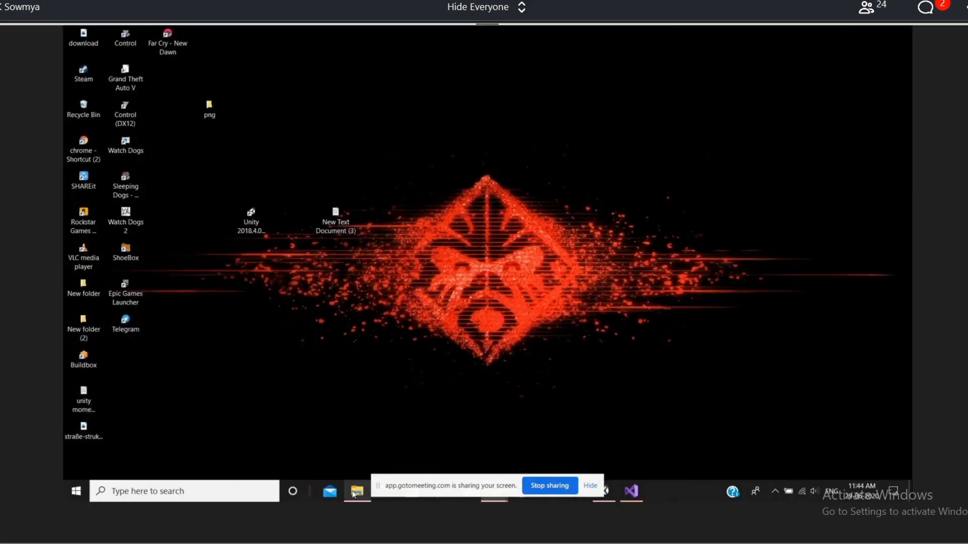
left_click(356, 492)
left_click_drag(237, 208, 101, 392)
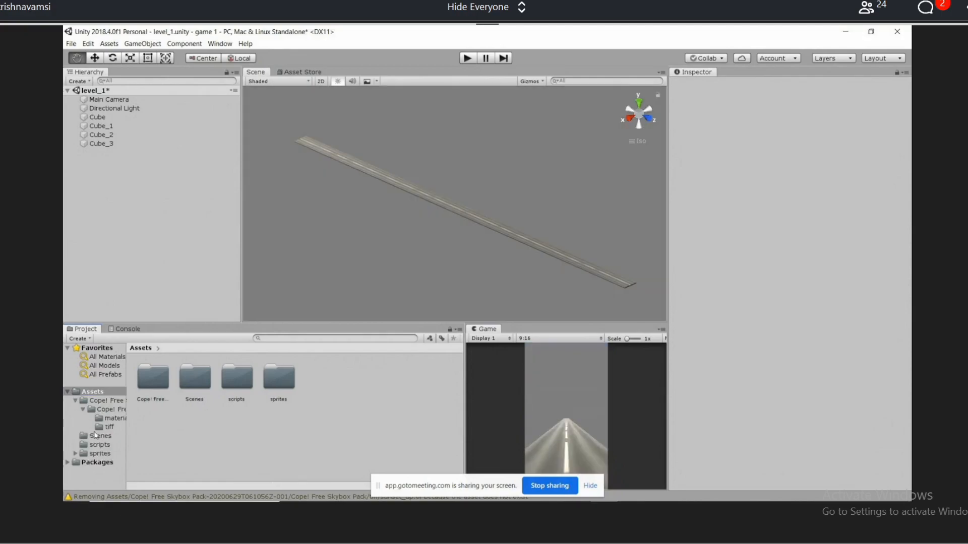
Open the re-imported Cope! Free Skybox Pack and go into its materials folder.
left_click(94, 403)
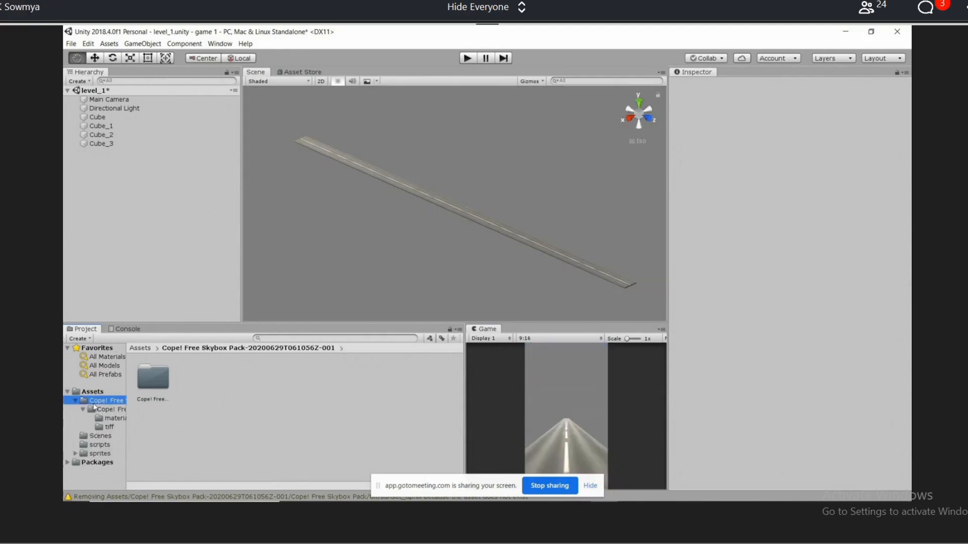
left_click(156, 387)
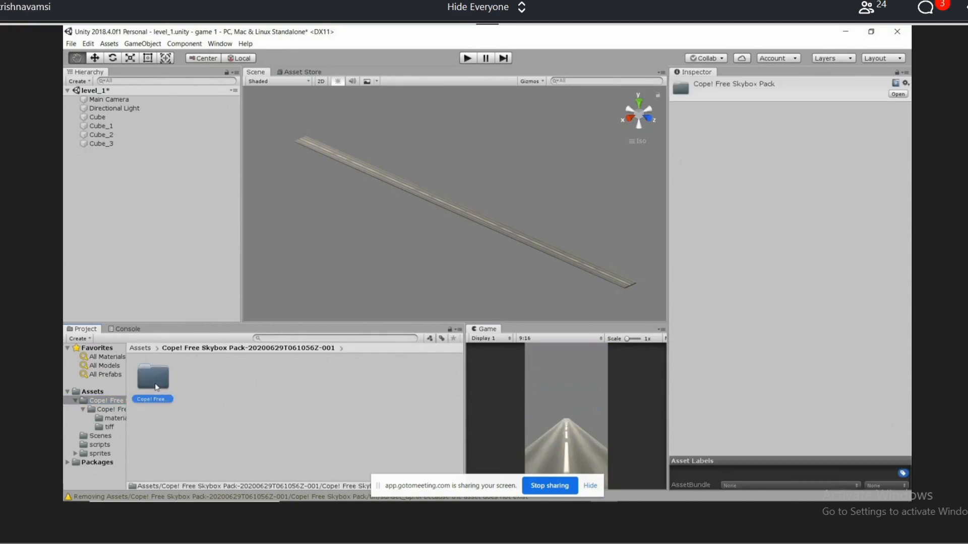
left_click(703, 93)
double_click(153, 378)
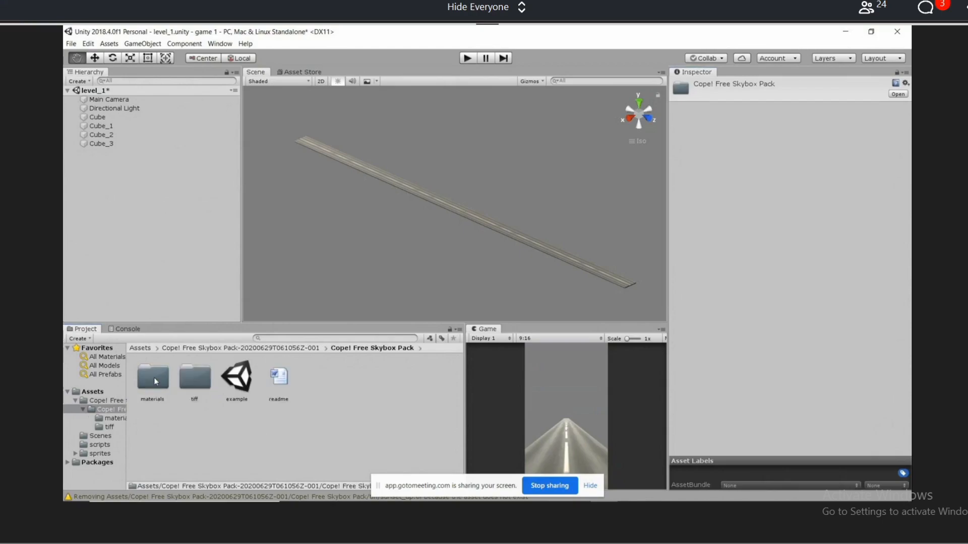
double_click(154, 380)
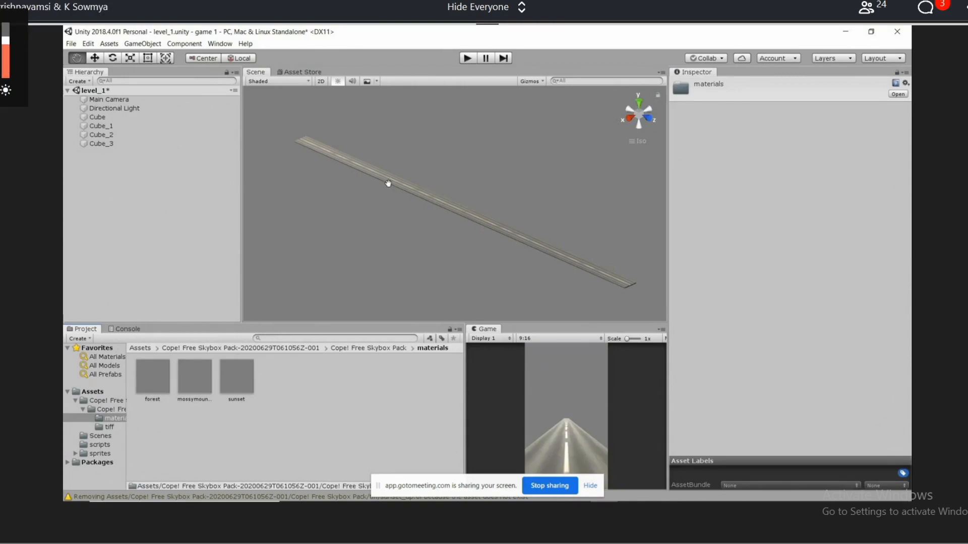
left_click_drag(388, 183, 376, 181)
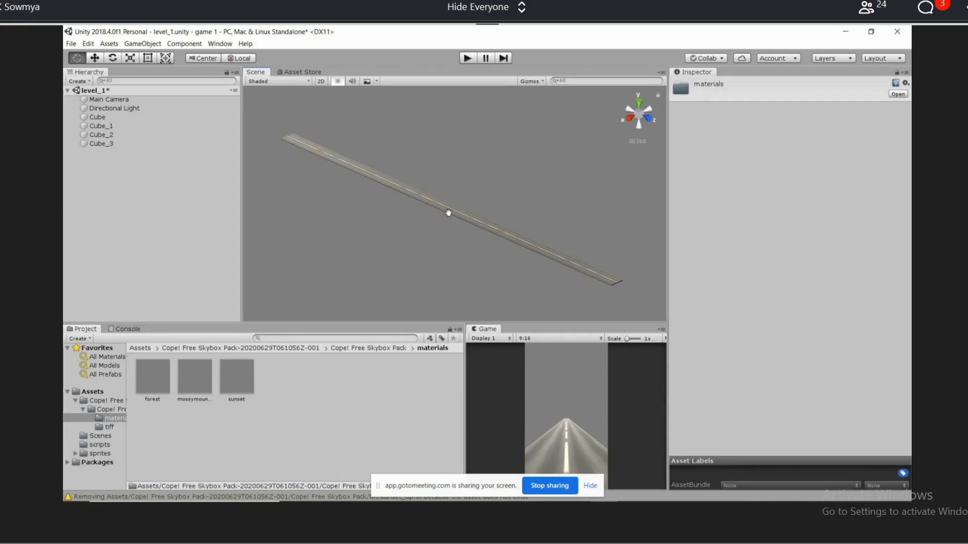
mouse_move(448, 212)
left_mouse_down()
mouse_move(476, 214)
mouse_move(464, 211)
left_mouse_up()
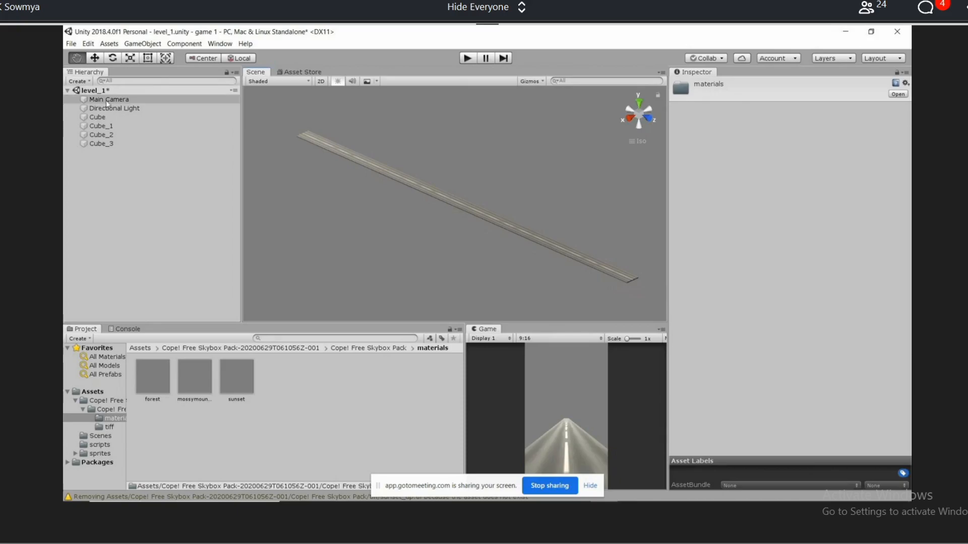
Inspect the first Cube and the forest material's texture slots, and check the forest_down and forest_back textures in the tiff folder.
left_click(108, 119)
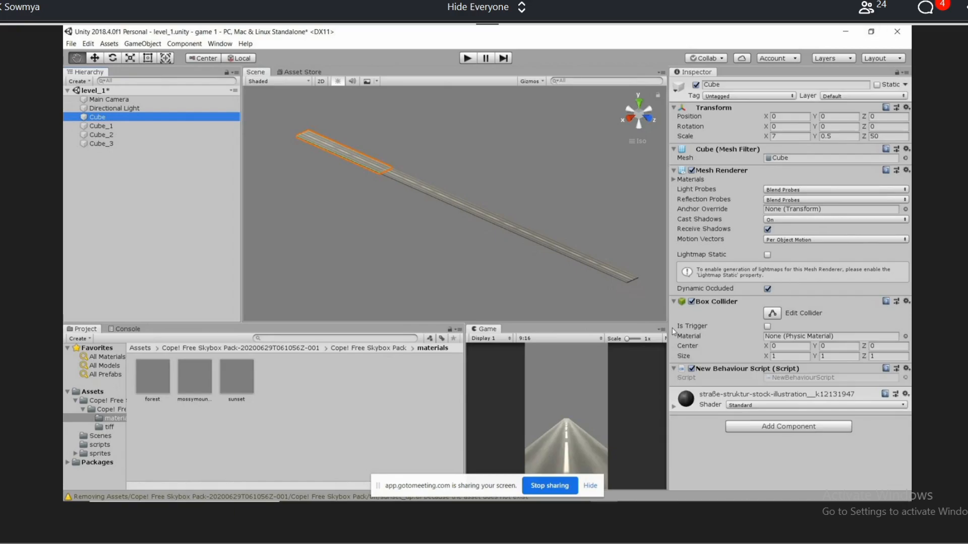
mouse_move(554, 483)
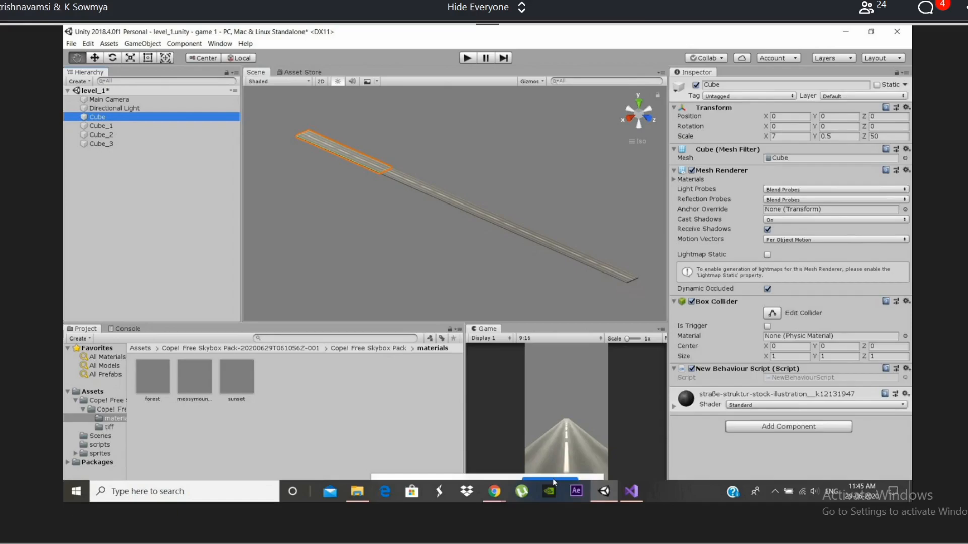
left_click(153, 375)
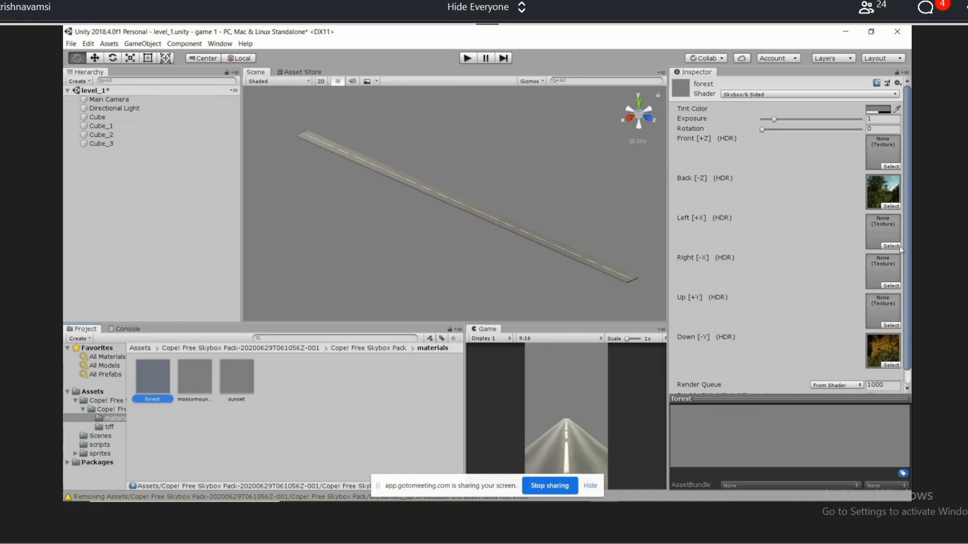
left_click(889, 192)
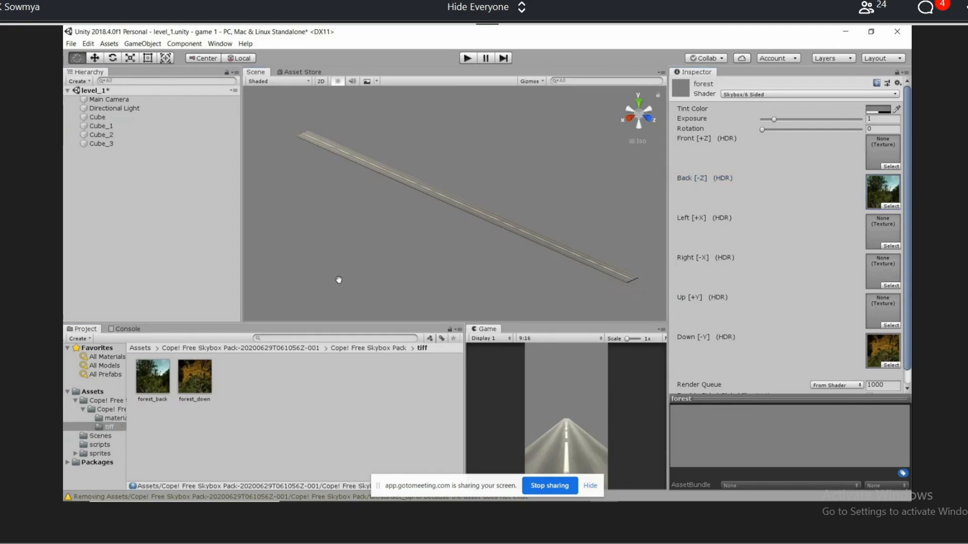
left_click(206, 387)
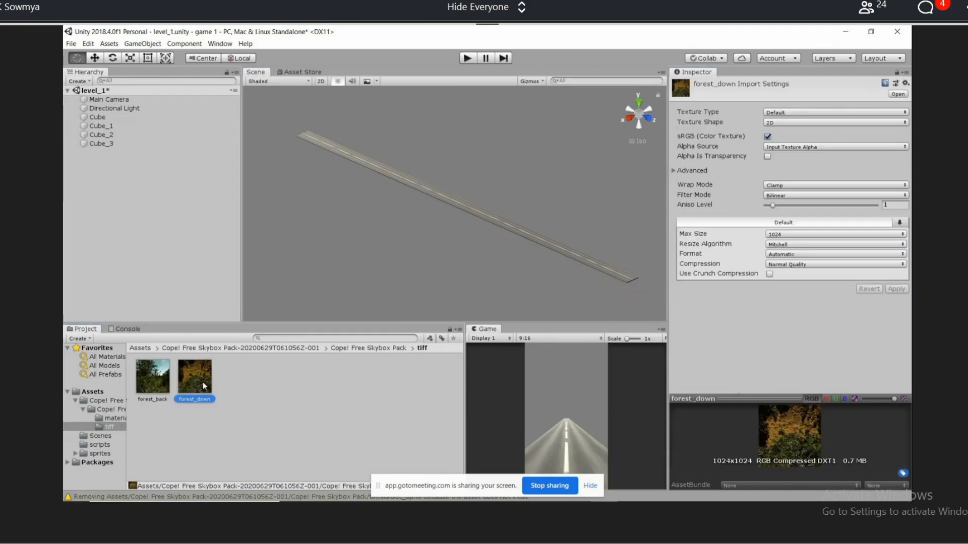
left_click(153, 368)
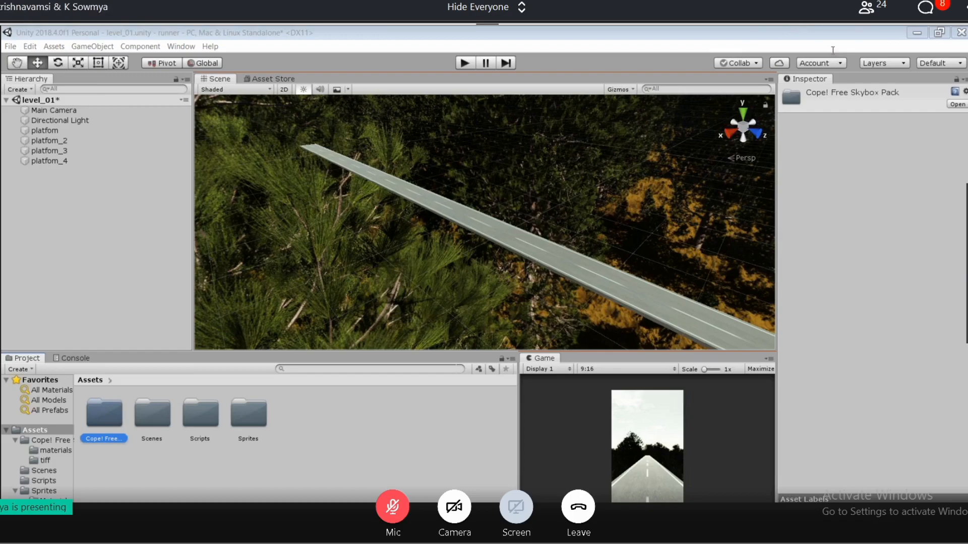
In the "runner" project, open the skybox pack's materials folder and review the forest material's six face textures.
double_click(101, 411)
left_click(108, 409)
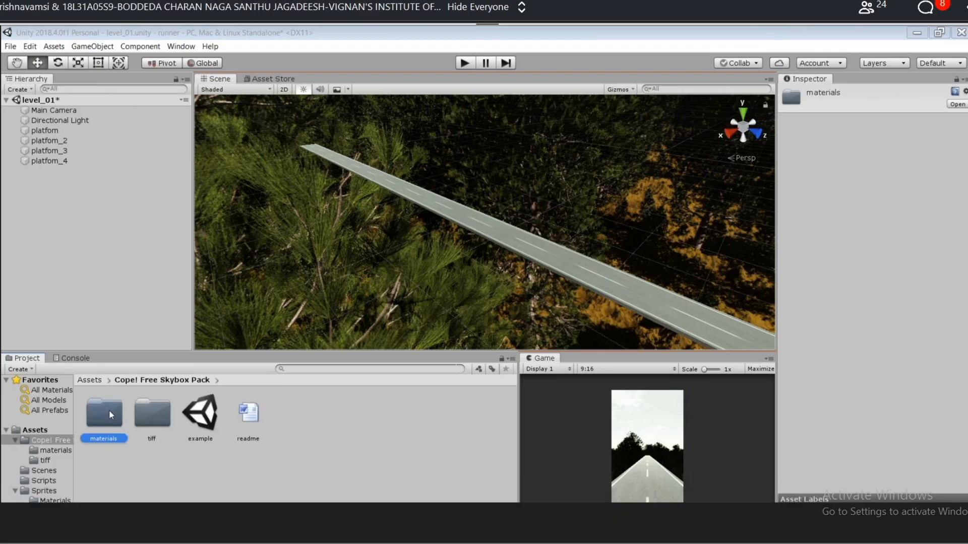
double_click(110, 412)
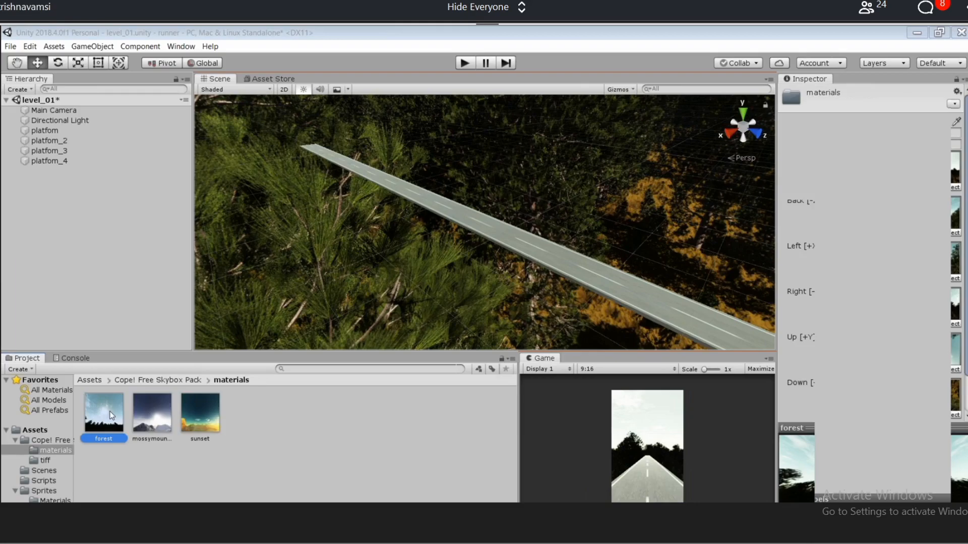
scroll(912, 177, "down", 3)
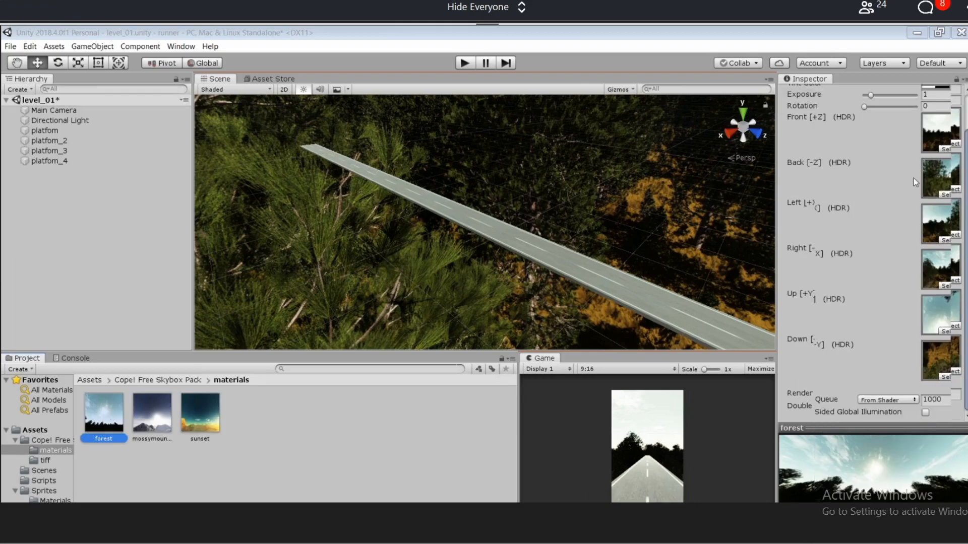
scroll(916, 180, "up", 3)
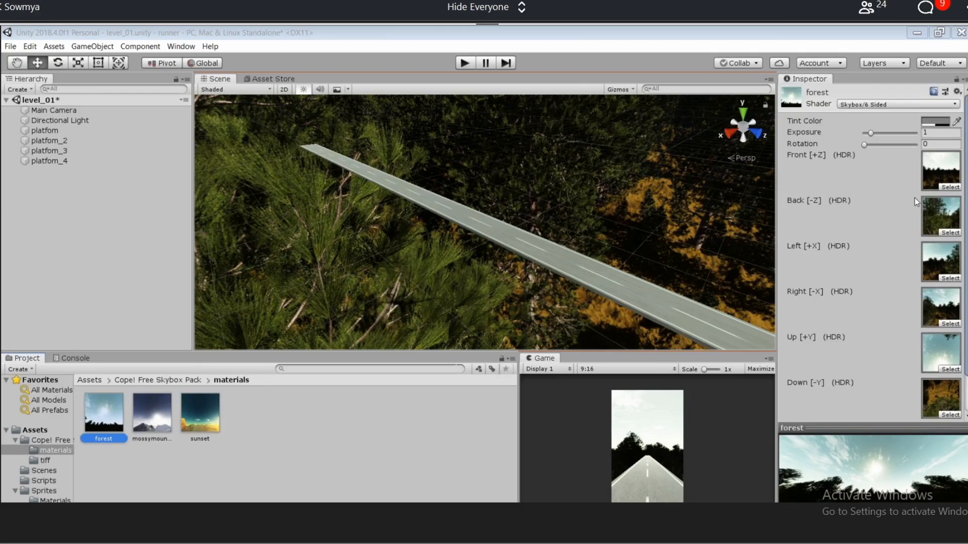
scroll(914, 198, "down", 3)
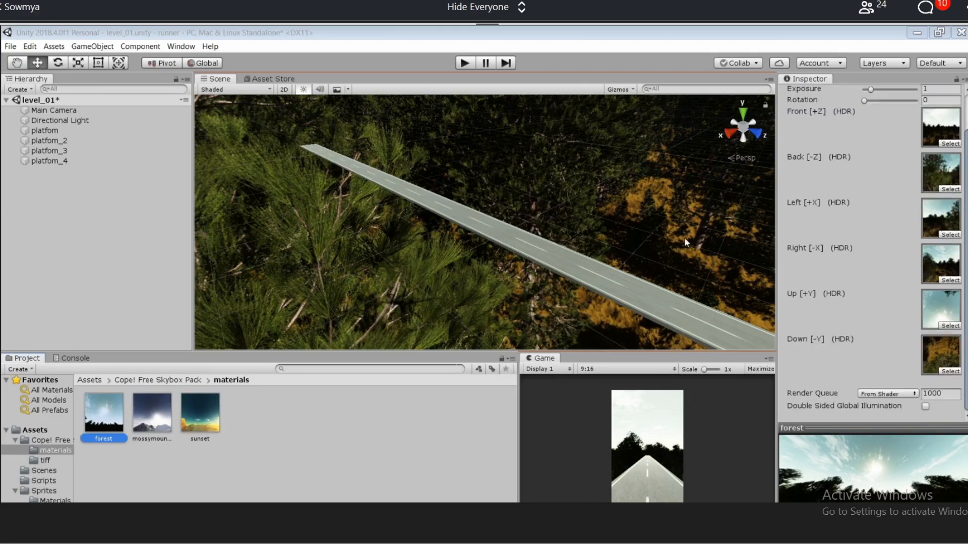
Open the Asset Store, dismiss the antivirus pop-up covering the editor, and search for "SKY BOX".
left_click(272, 81)
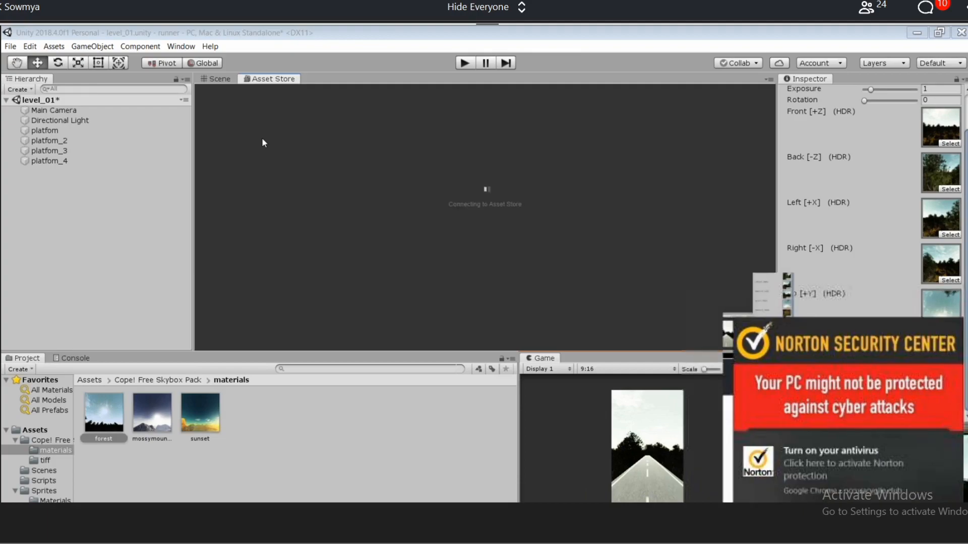
mouse_move(958, 400)
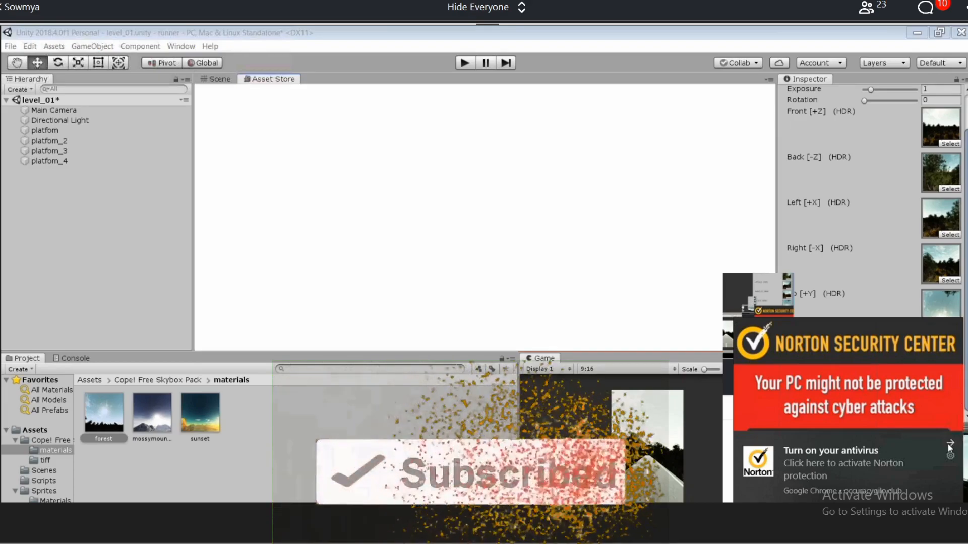
left_click(949, 445)
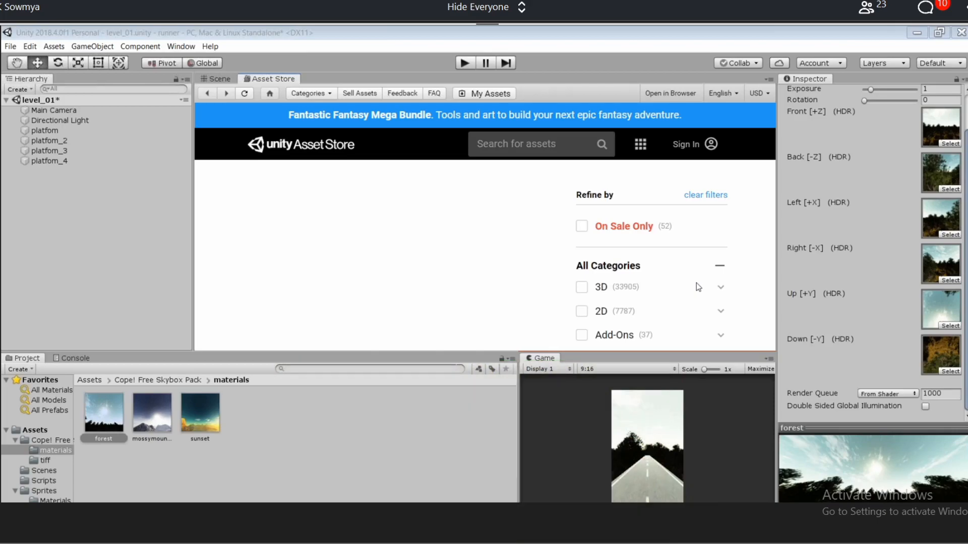
left_click(566, 144)
type("SKY")
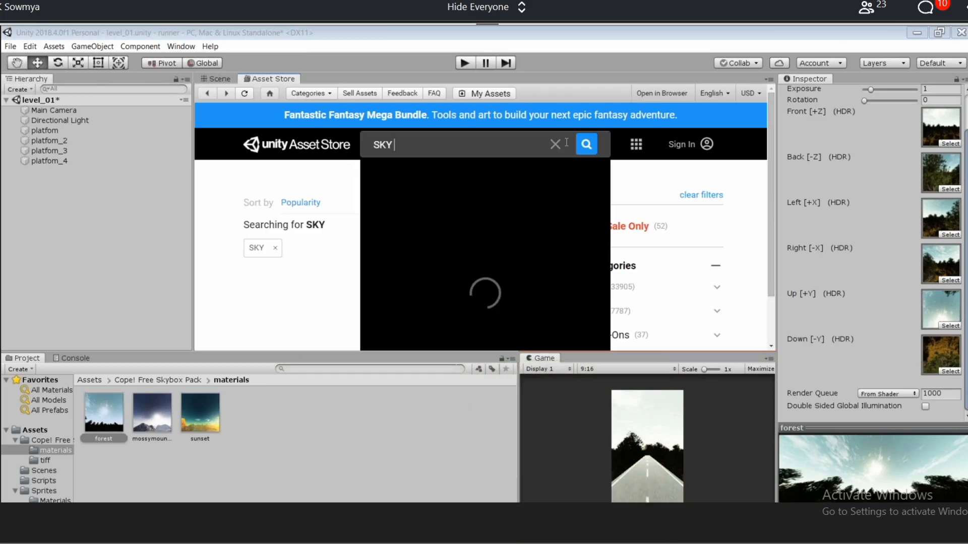
type(" BOX")
key("Return")
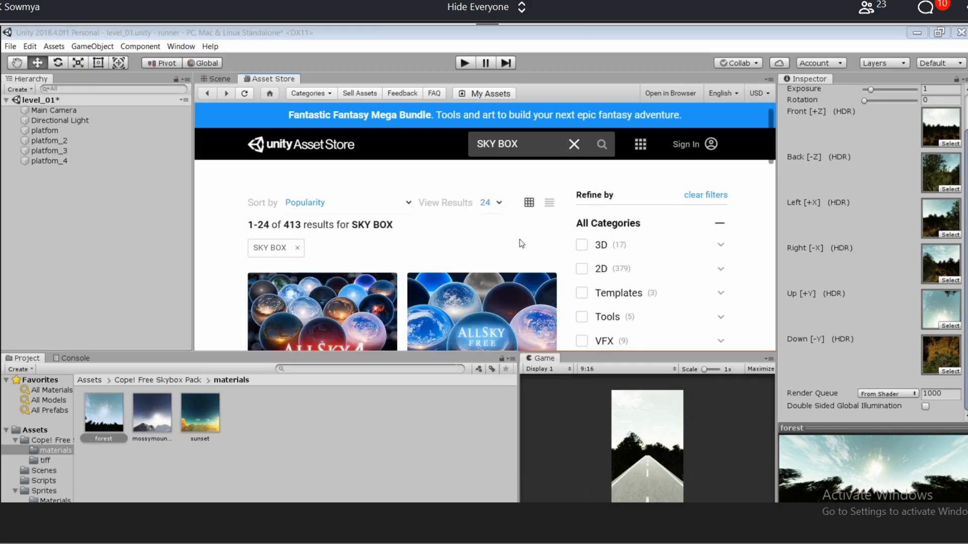
Open the FREE Skybox Extended Shader page from the search results and read through its description and details.
scroll(334, 252, "down", 5)
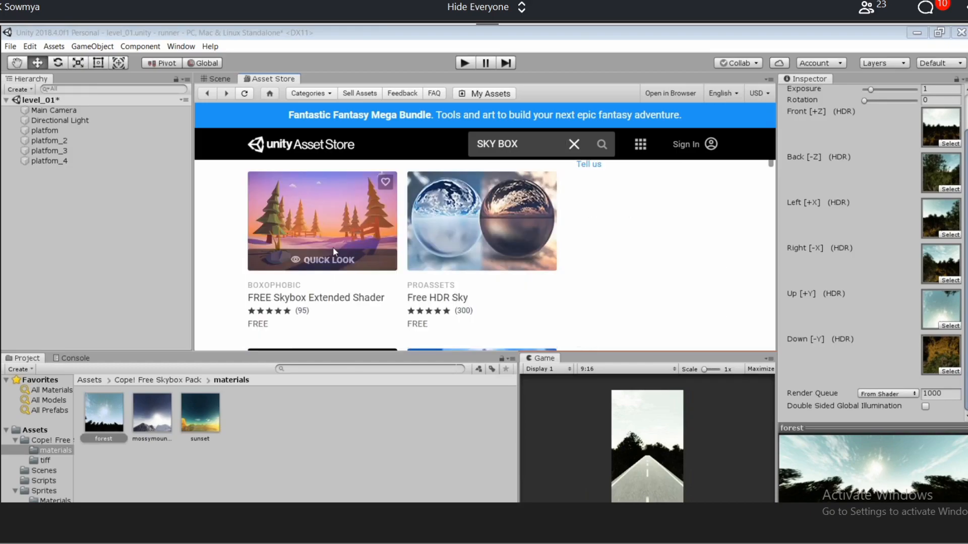
left_click(326, 236)
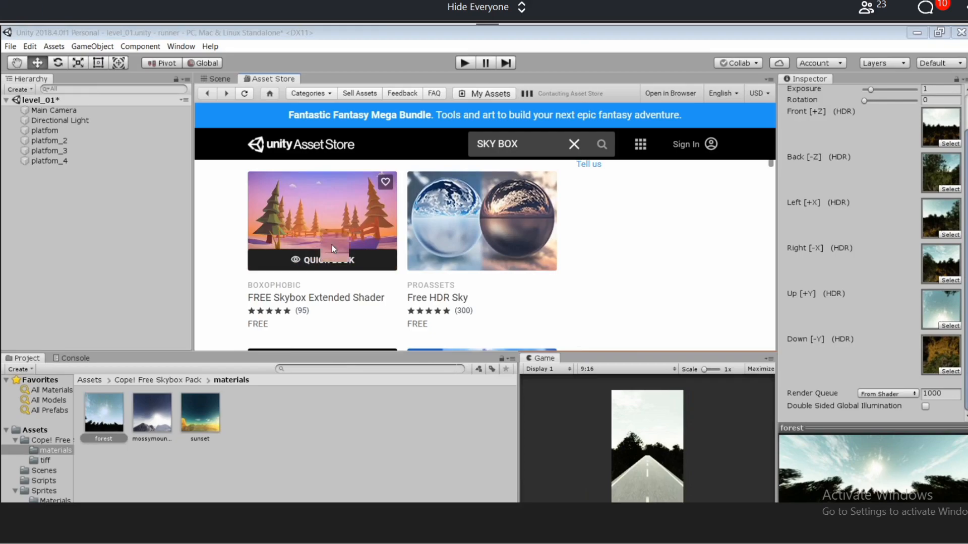
scroll(332, 245, "down", 3)
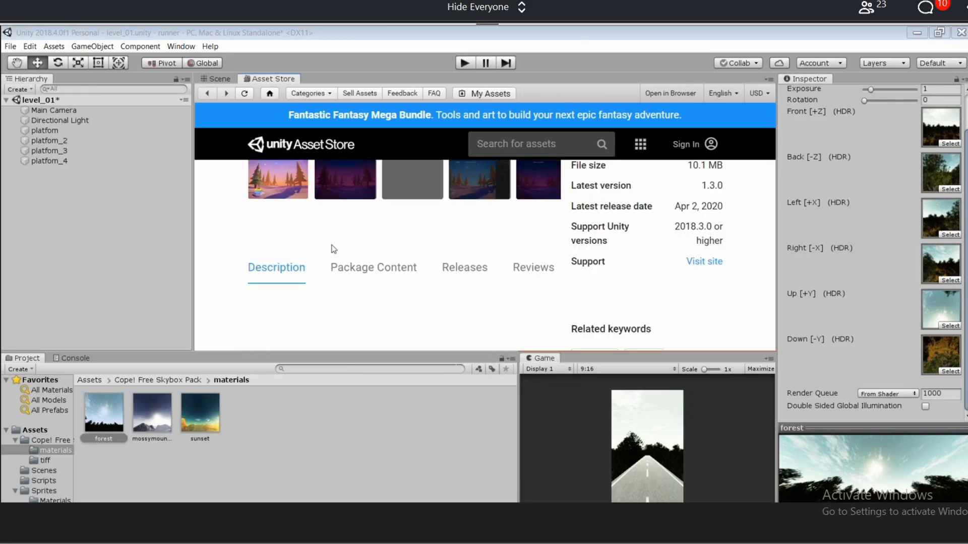
scroll(333, 249, "down", 1)
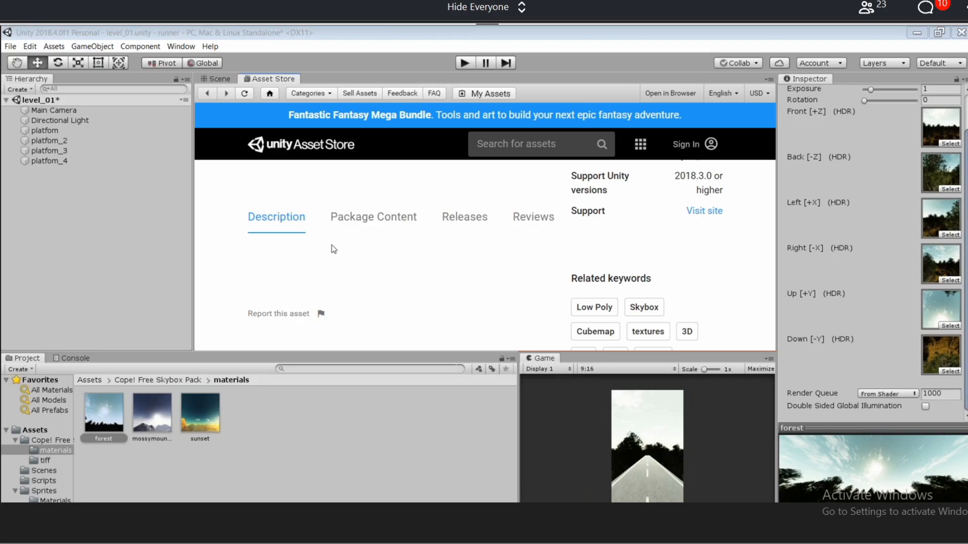
scroll(332, 248, "up", 4)
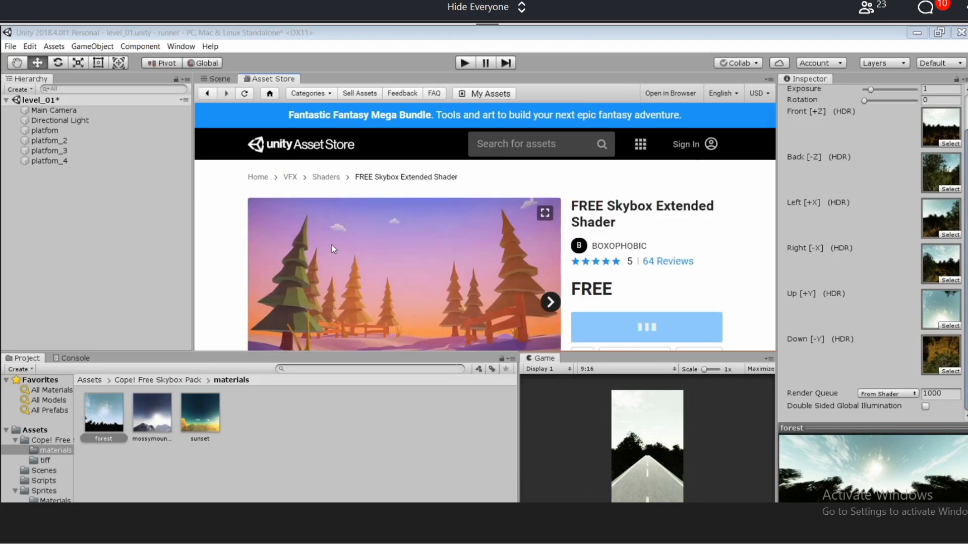
scroll(331, 245, "down", 4)
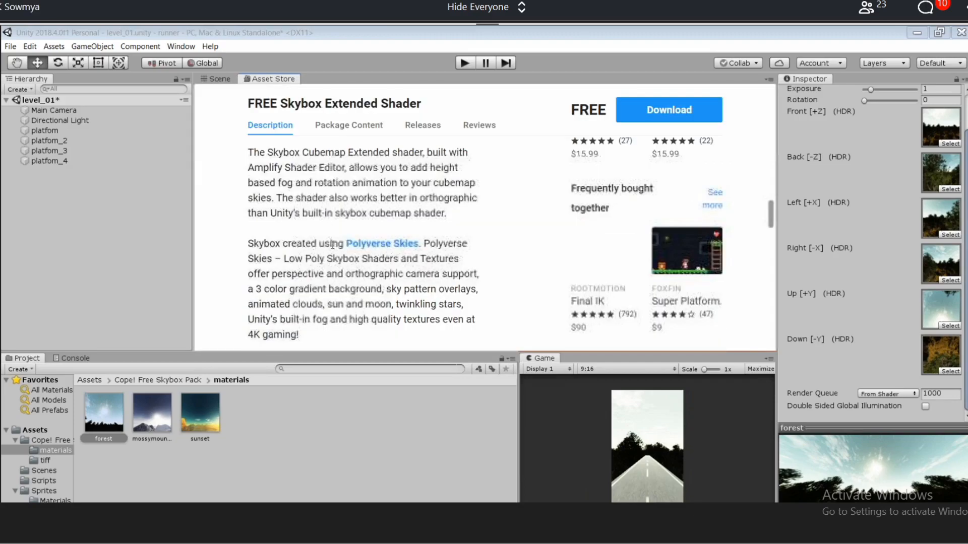
scroll(332, 245, "down", 10)
scroll(332, 245, "down", 3)
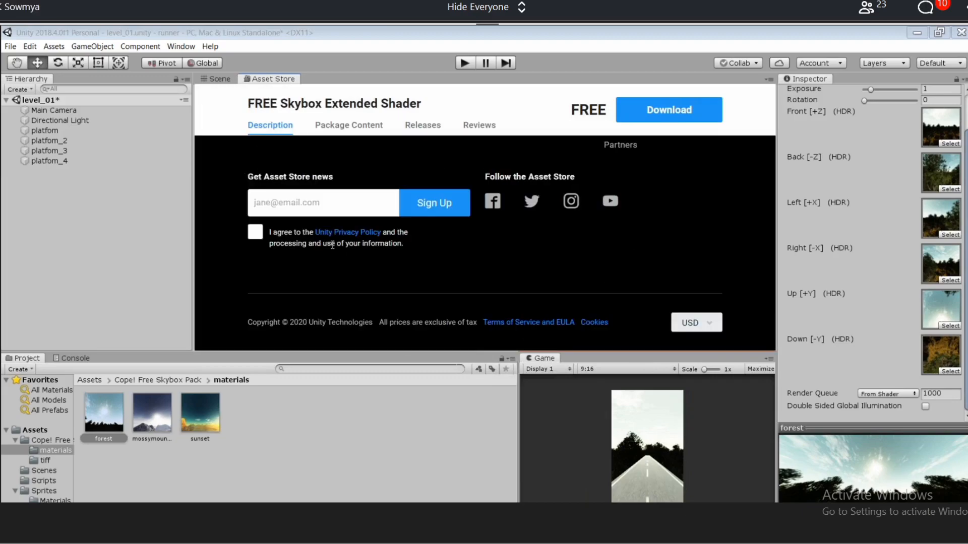
scroll(332, 245, "up", 2)
scroll(332, 244, "up", 8)
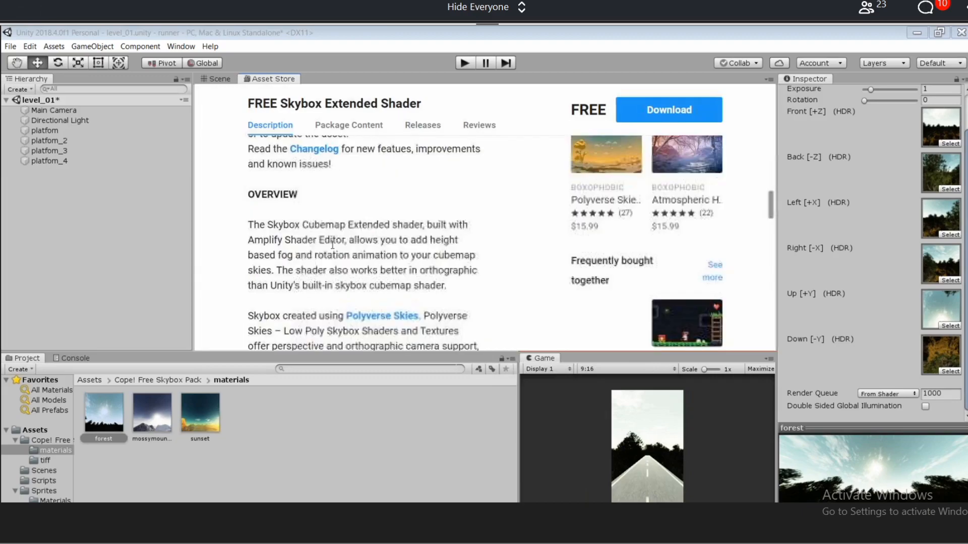
scroll(332, 246, "up", 3)
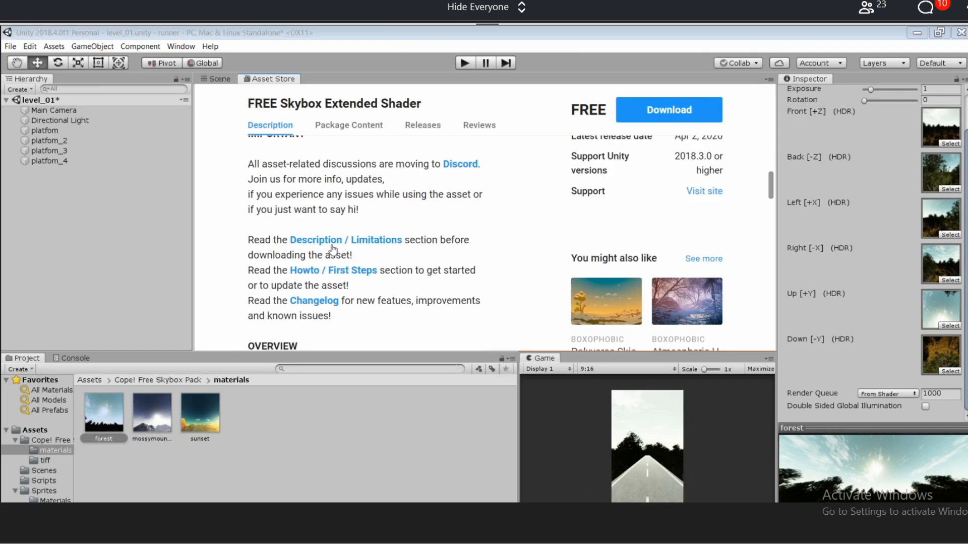
scroll(332, 247, "up", 5)
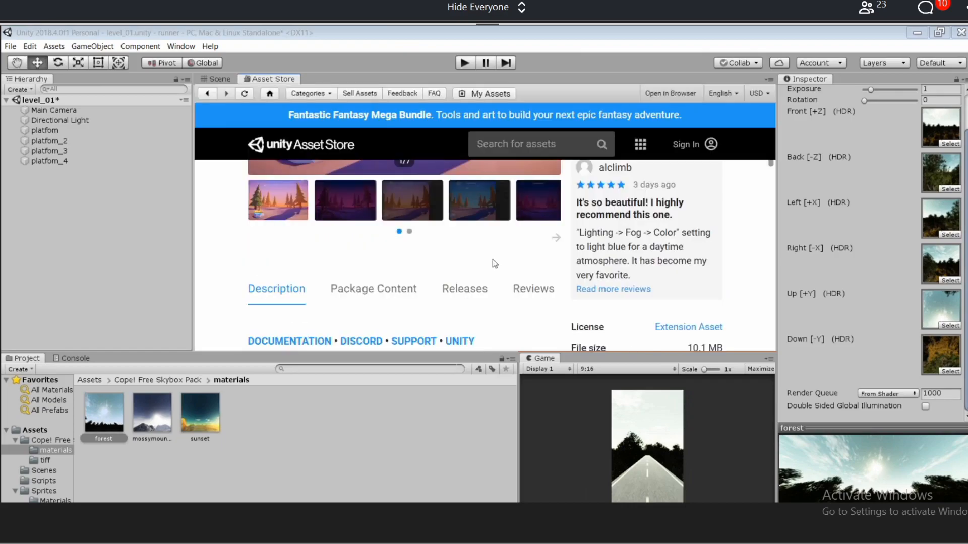
Try to download the FREE Skybox Extended Shader, closing the window that loads.
scroll(494, 263, "down", 5)
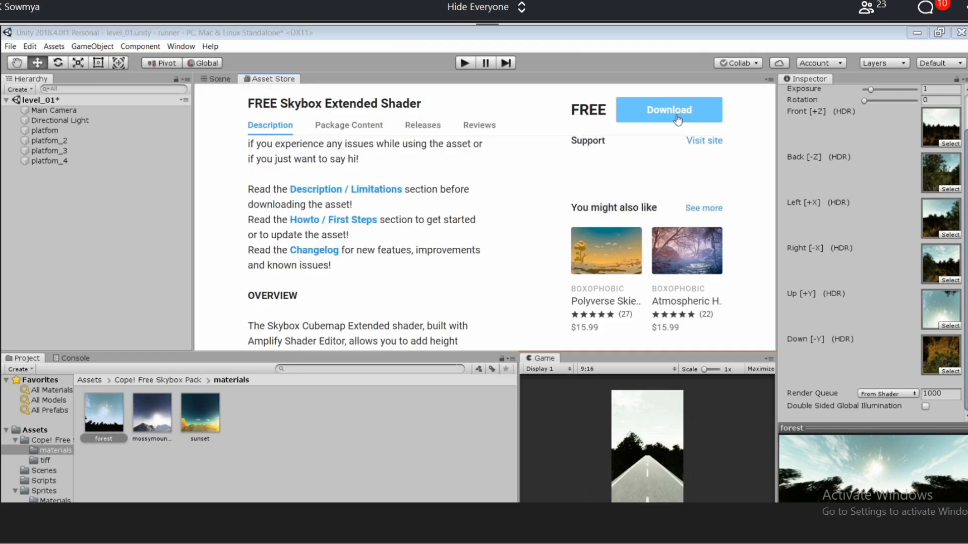
left_click(678, 112)
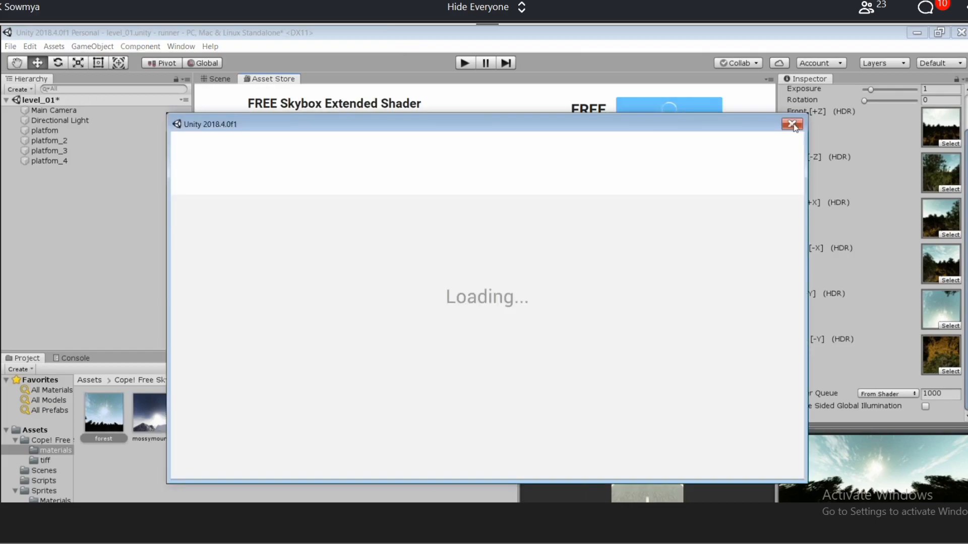
left_click(791, 125)
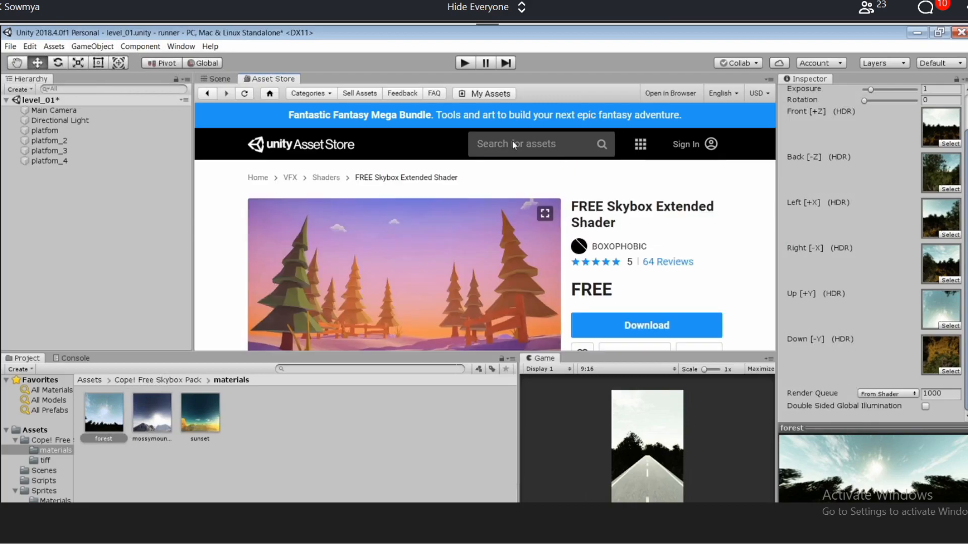
Repeat the recent "SKY BOX" search in the Asset Store and look over the first results.
left_click(512, 143)
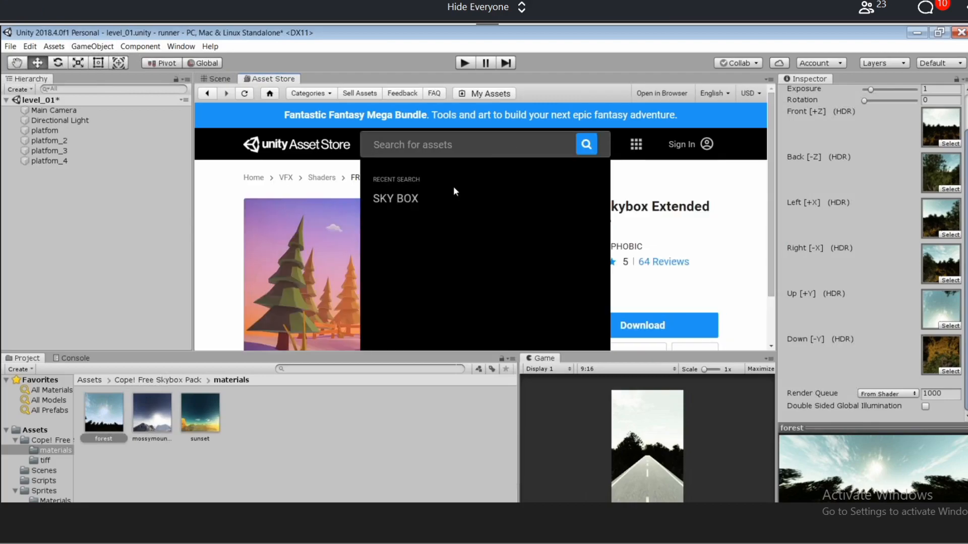
left_click(433, 196)
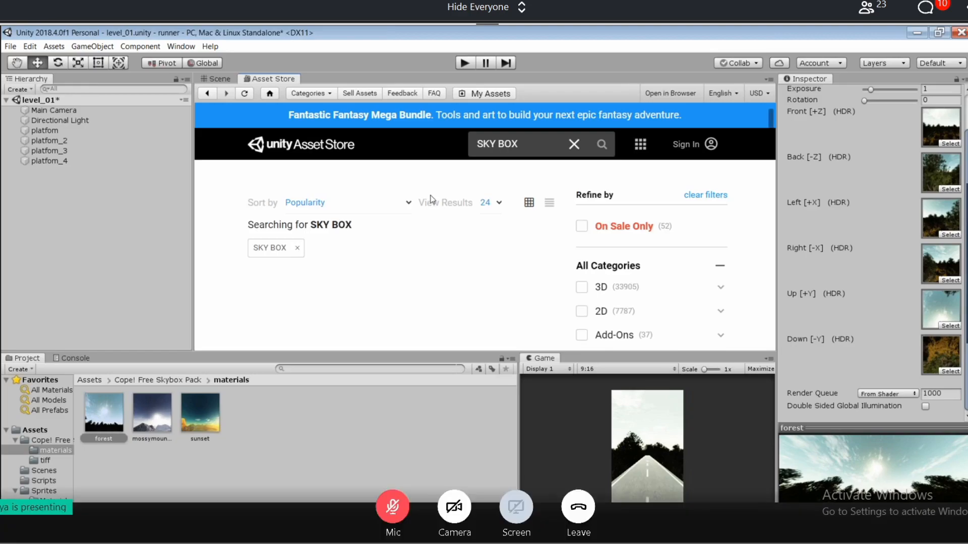
scroll(383, 230, "down", 1)
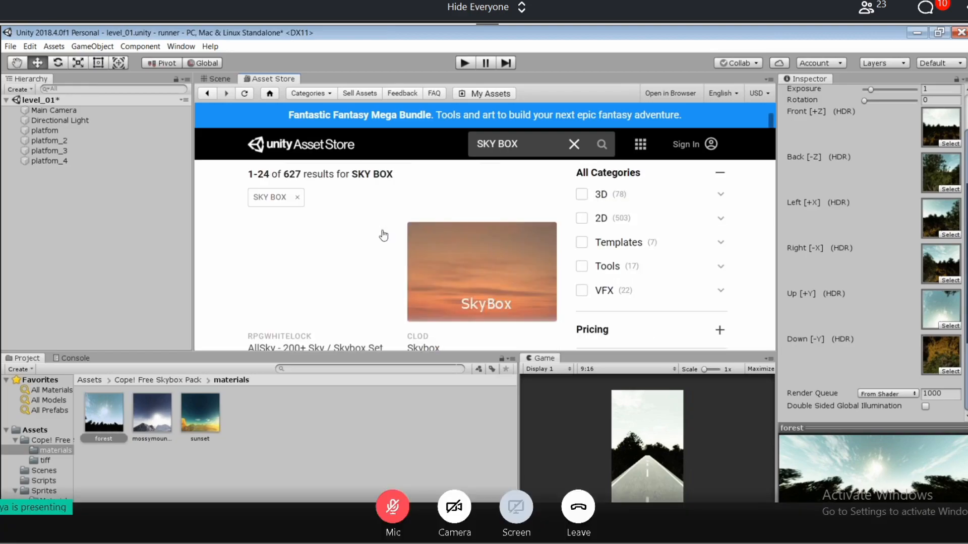
scroll(372, 335, "down", 1)
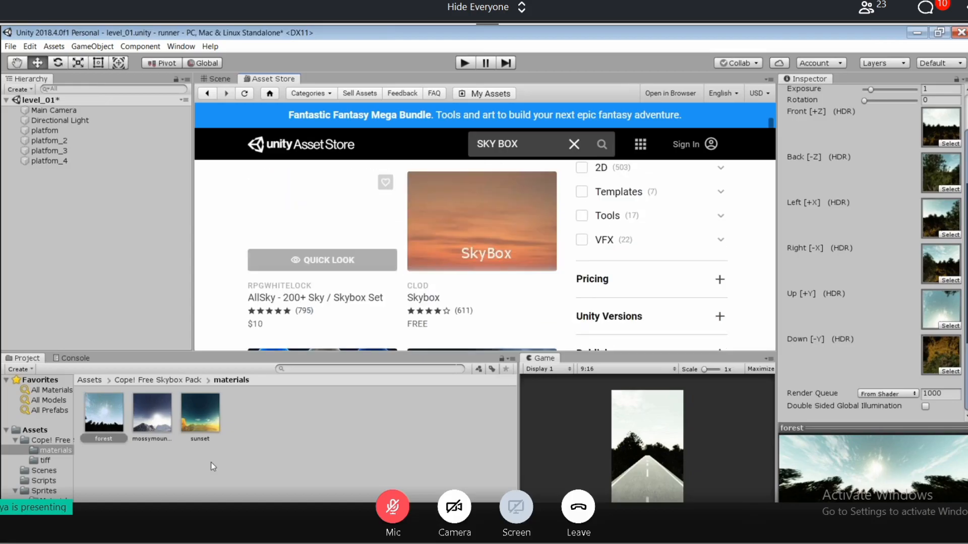
Show the Console and clear its error messages.
left_click(85, 360)
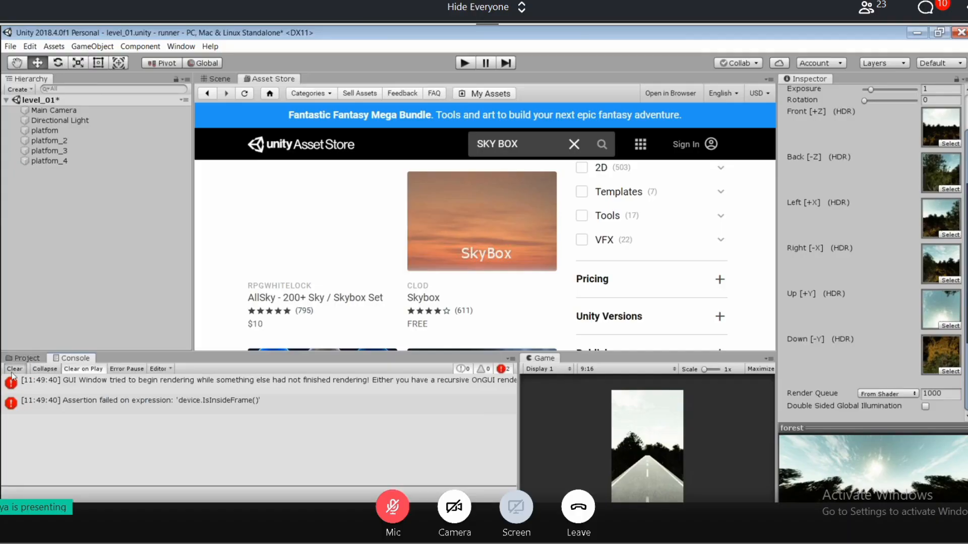
Check the top "SKY BOX" results and filter them to the 3D category.
scroll(438, 216, "down", 2)
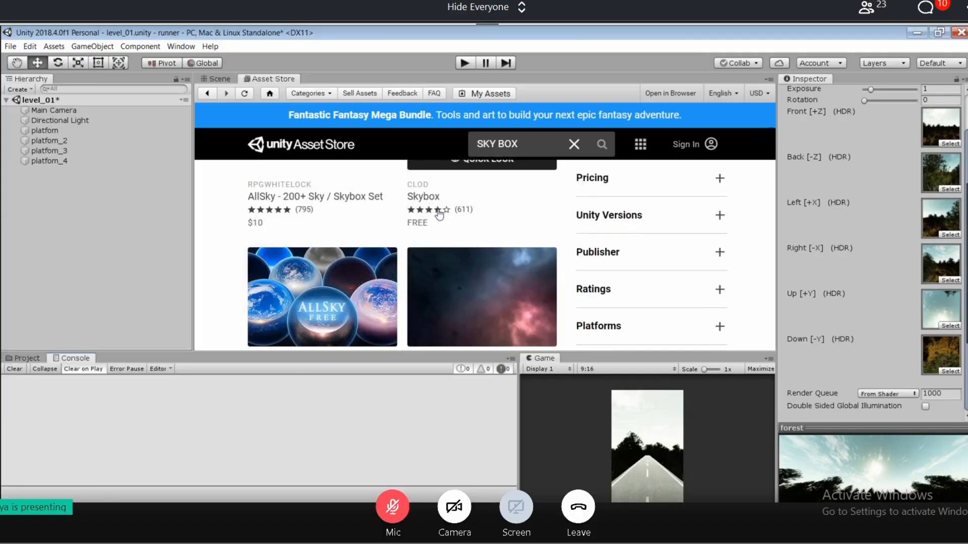
scroll(439, 215, "up", 2)
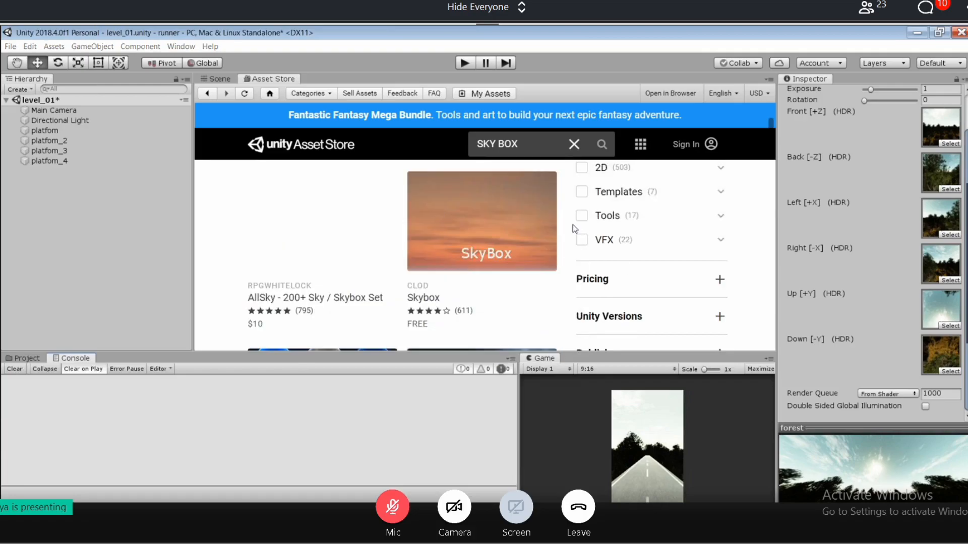
mouse_move(483, 240)
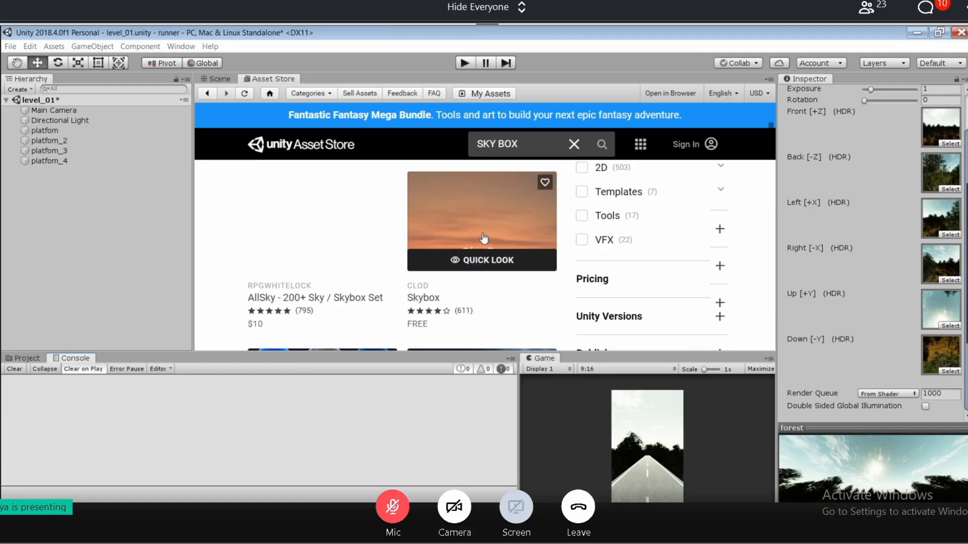
scroll(484, 237, "up", 2)
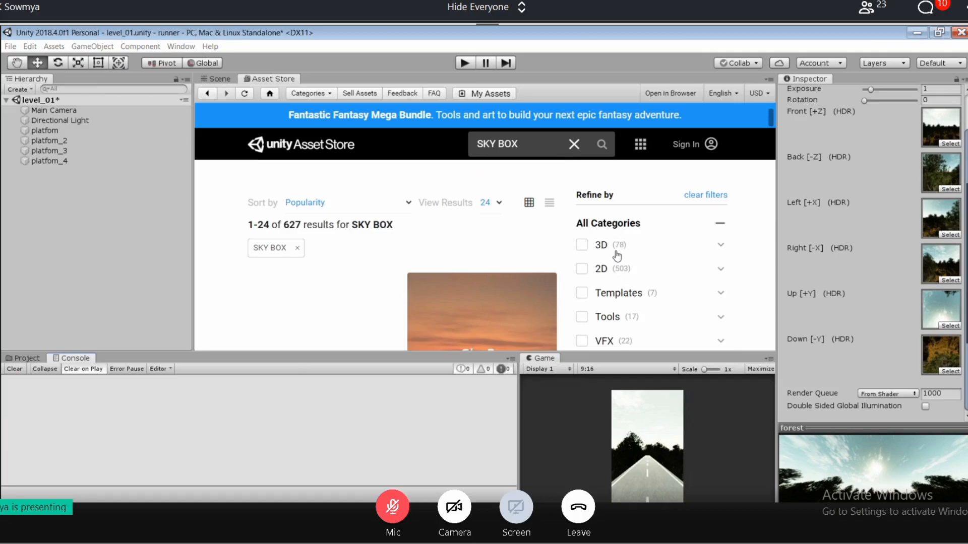
left_click(584, 247)
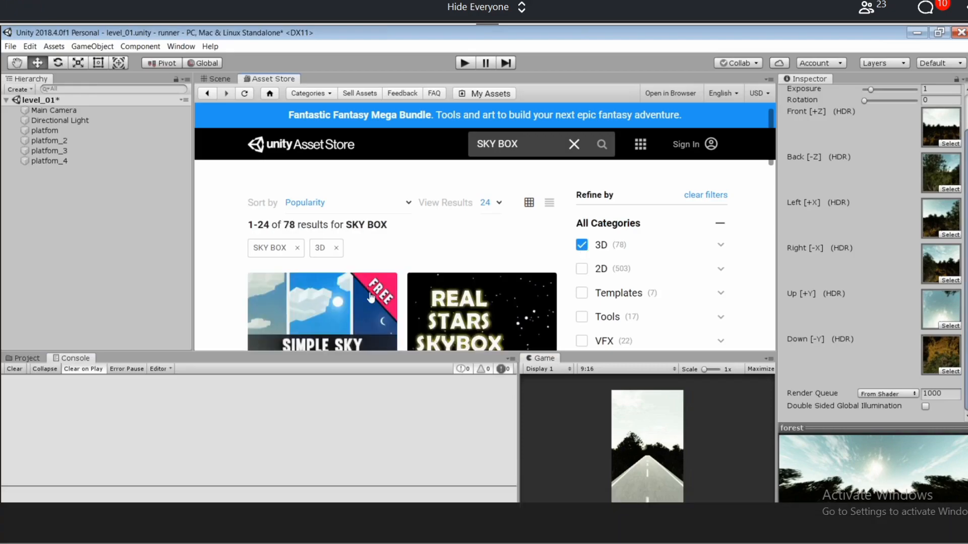
Browse the 3D "SKY BOX" results for a suitable environment and open the free Autumn Mountain asset's page.
scroll(370, 298, "down", 12)
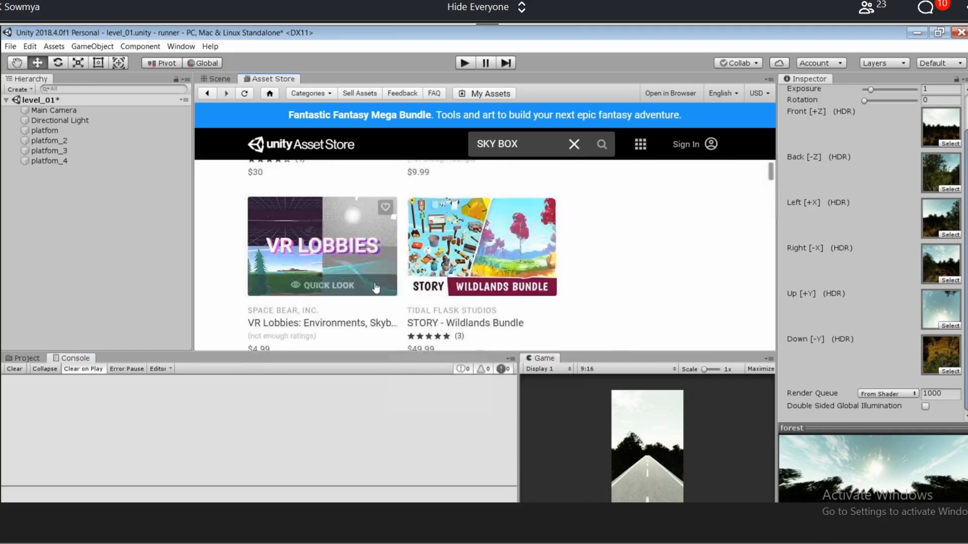
scroll(376, 288, "down", 3)
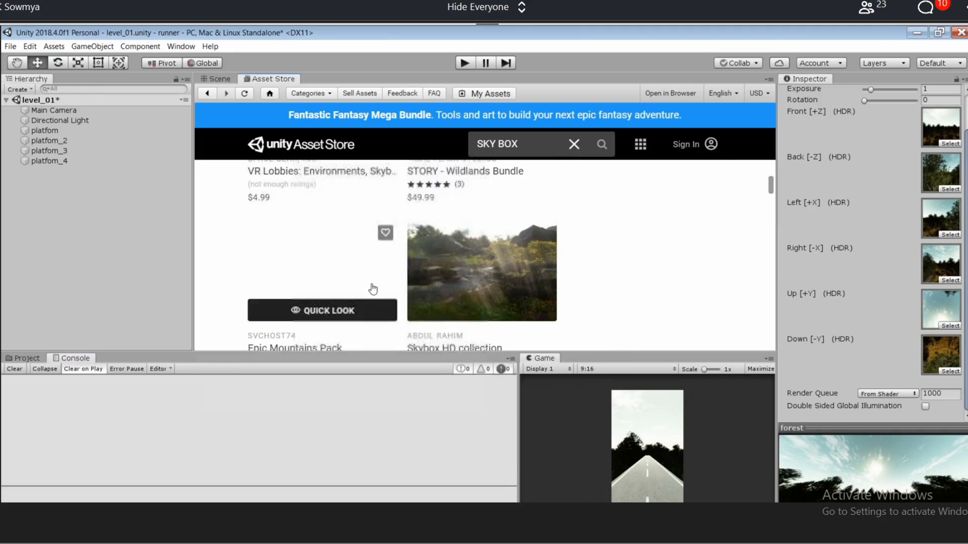
scroll(371, 286, "down", 2)
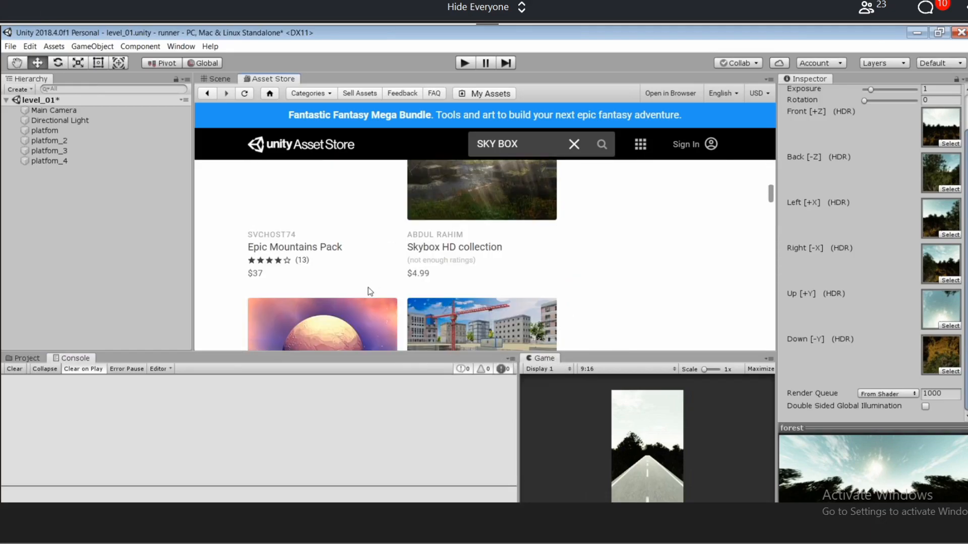
scroll(368, 287, "down", 1)
scroll(367, 286, "down", 2)
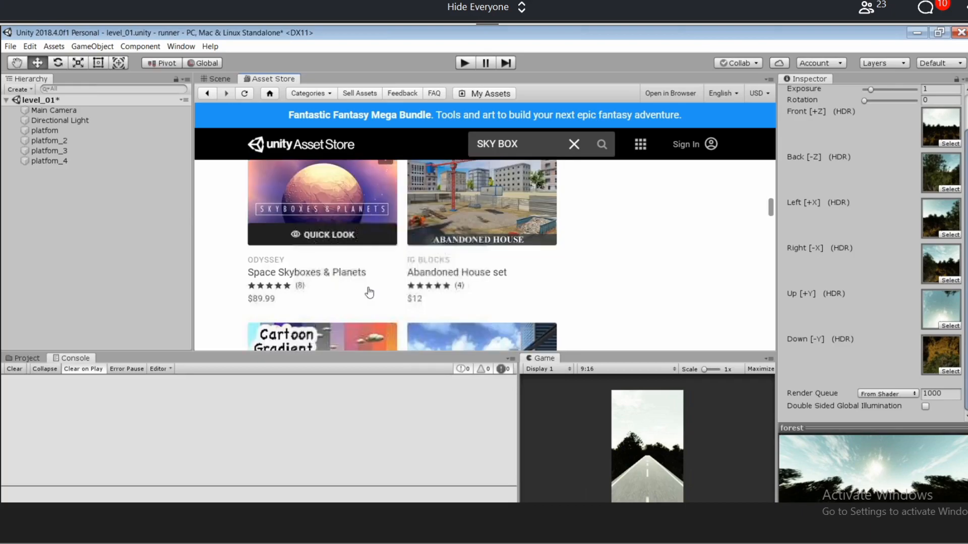
scroll(370, 293, "down", 9)
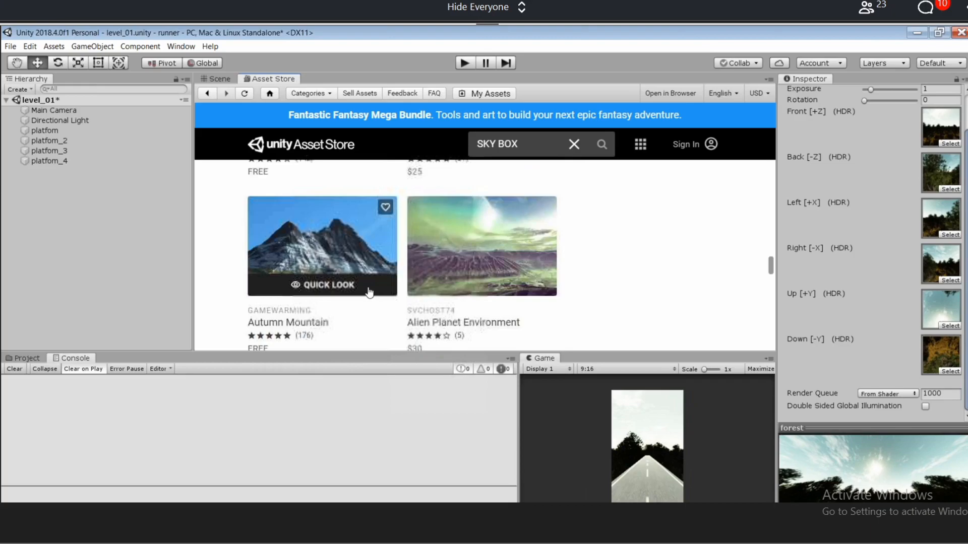
scroll(369, 293, "down", 2)
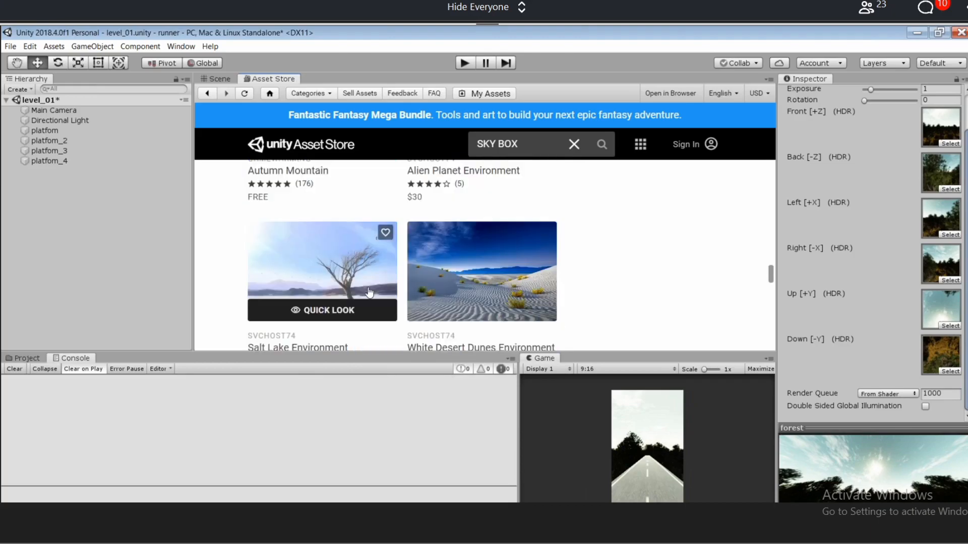
scroll(370, 293, "down", 1)
scroll(370, 293, "up", 2)
scroll(370, 292, "up", 1)
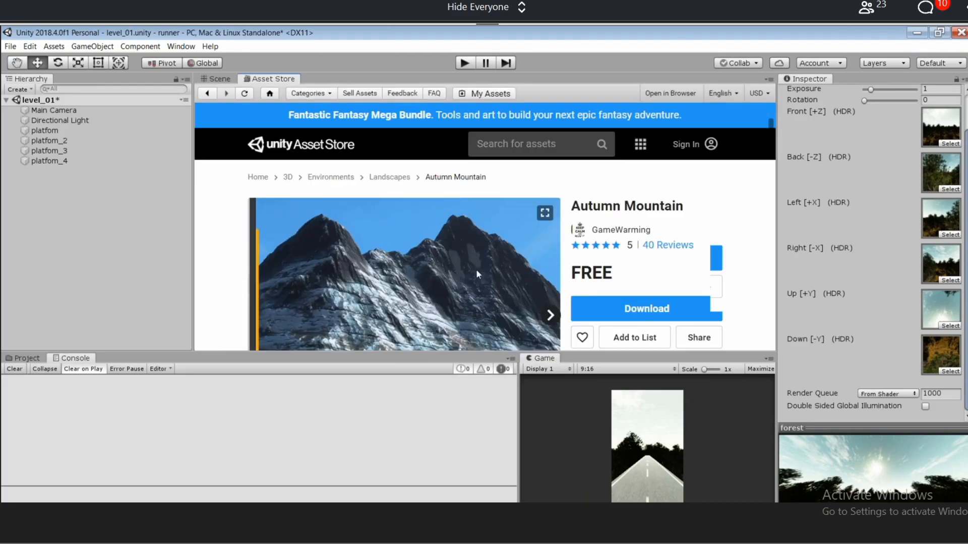
Try to download the free Autumn Mountain asset and dismiss the Unity ID sign-in window.
scroll(476, 269, "down", 1)
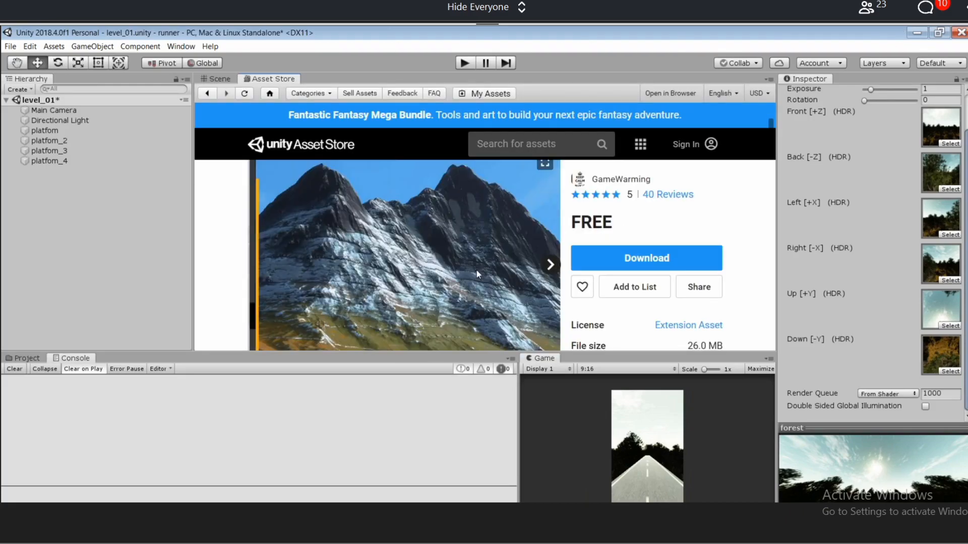
left_click(614, 256)
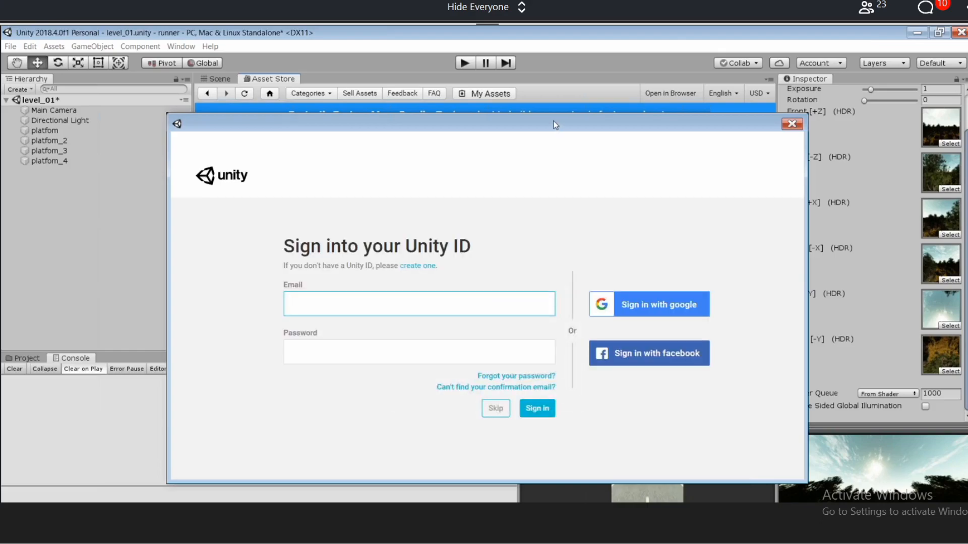
left_click_drag(553, 122, 404, 142)
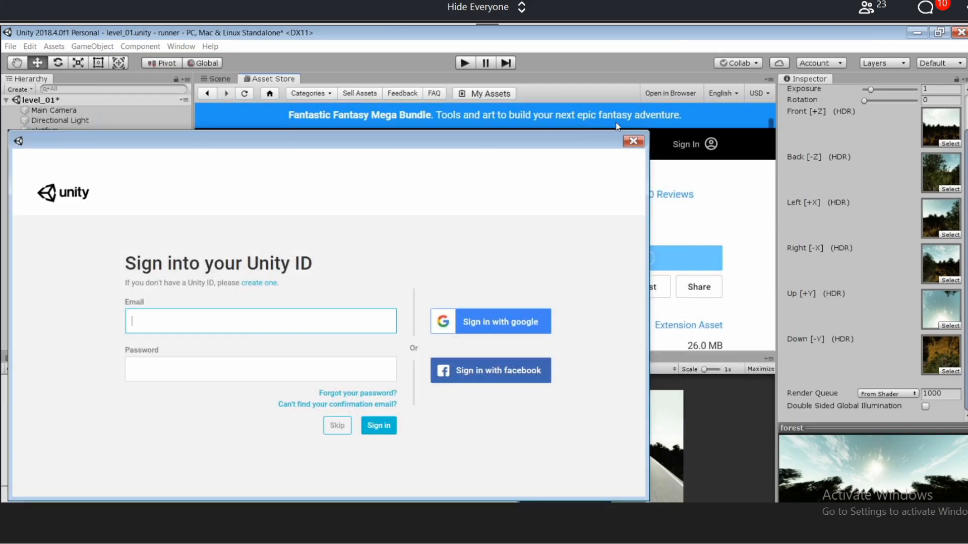
left_click(634, 142)
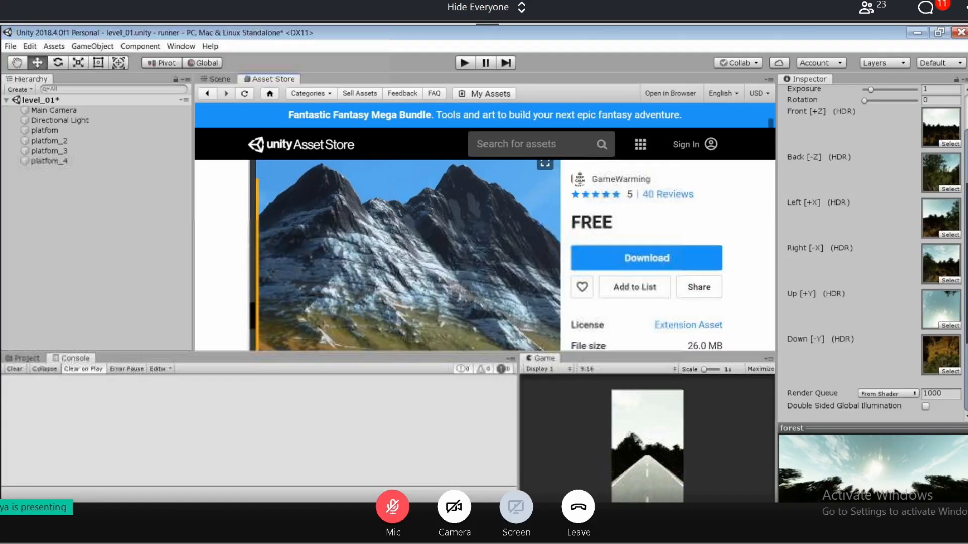
left_click(927, 8)
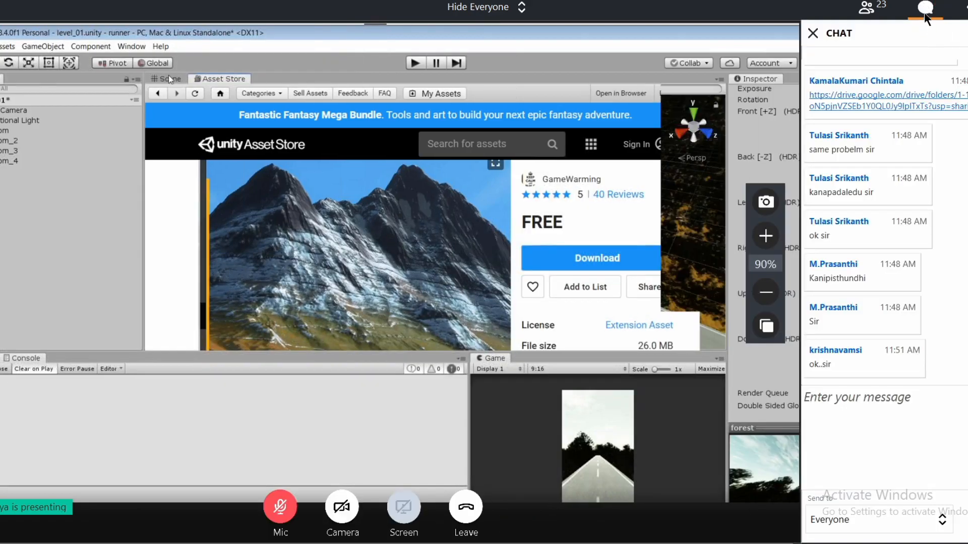
left_click(926, 14)
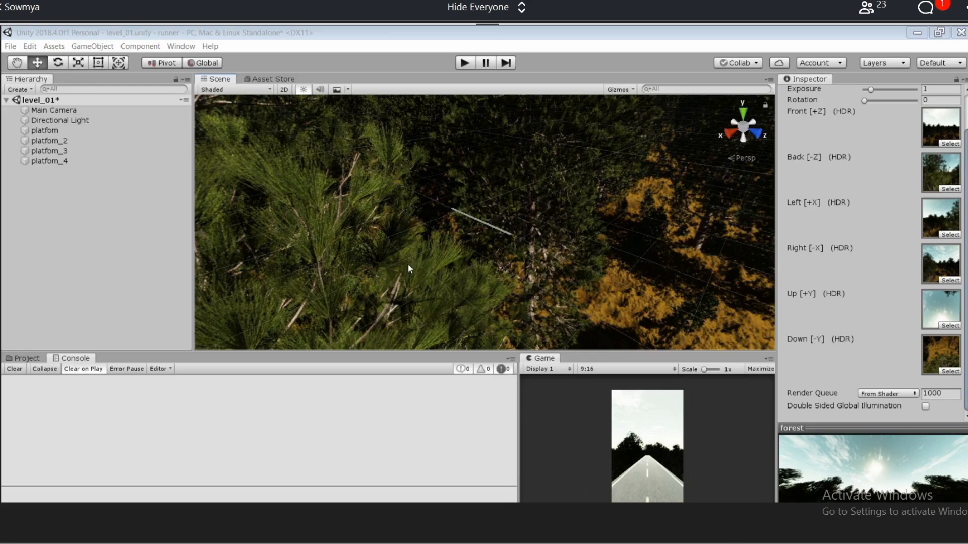
Focus the Scene view on platfom and platfom_3 in turn and examine the road against the forest skybox.
left_click(38, 134)
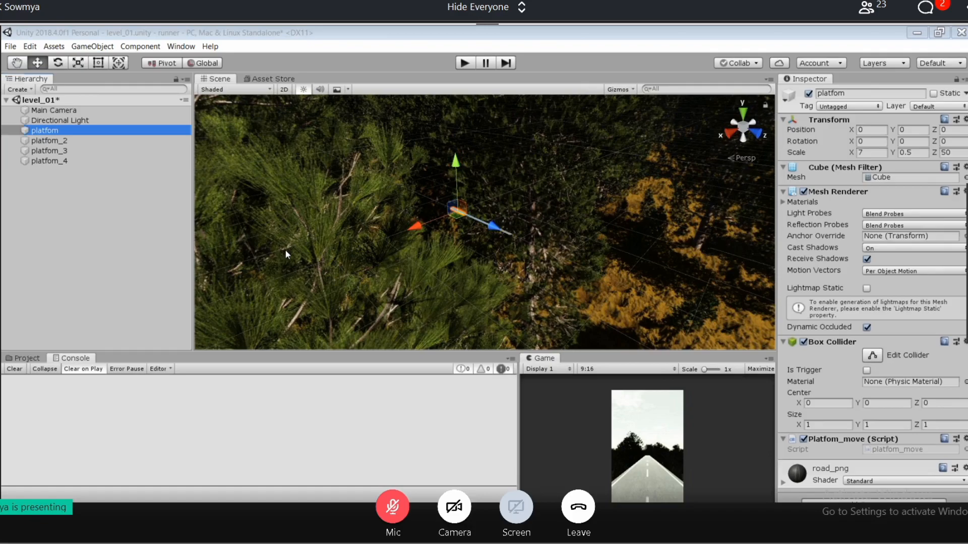
scroll(286, 255, "up", 5)
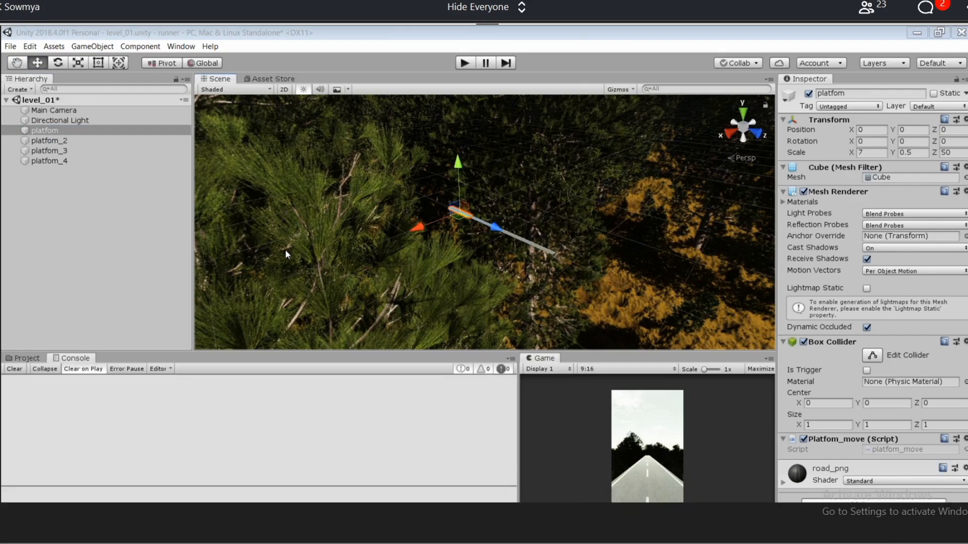
double_click(72, 127)
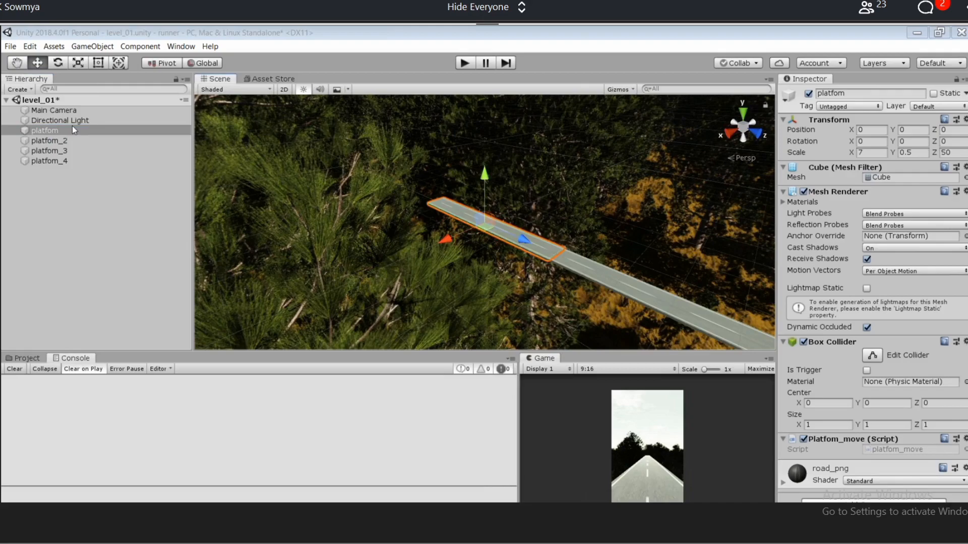
scroll(453, 223, "down", 2)
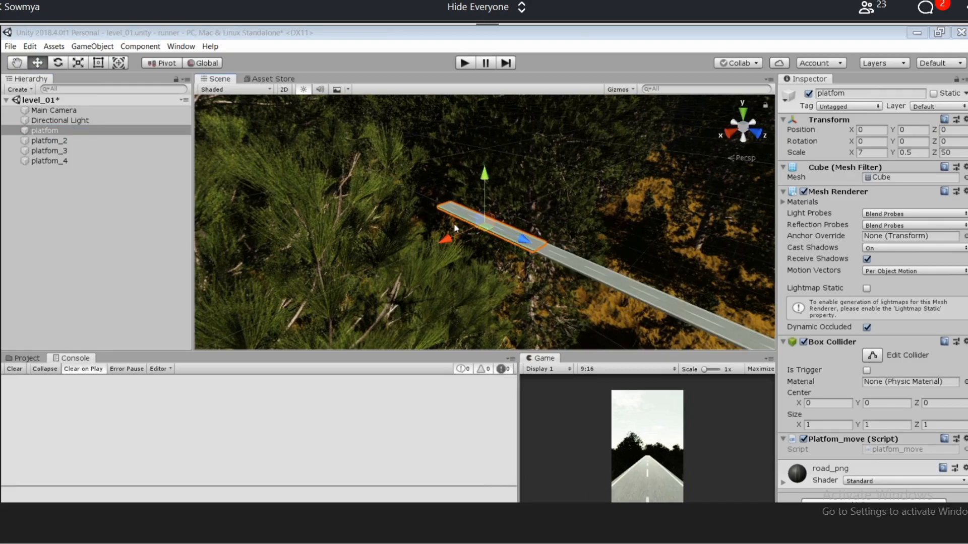
scroll(454, 225, "down", 10)
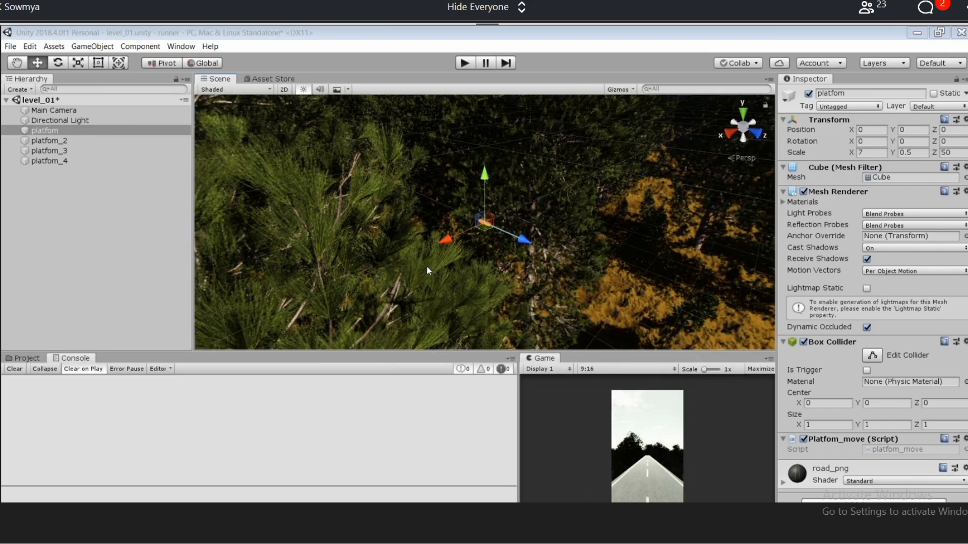
left_click(53, 151)
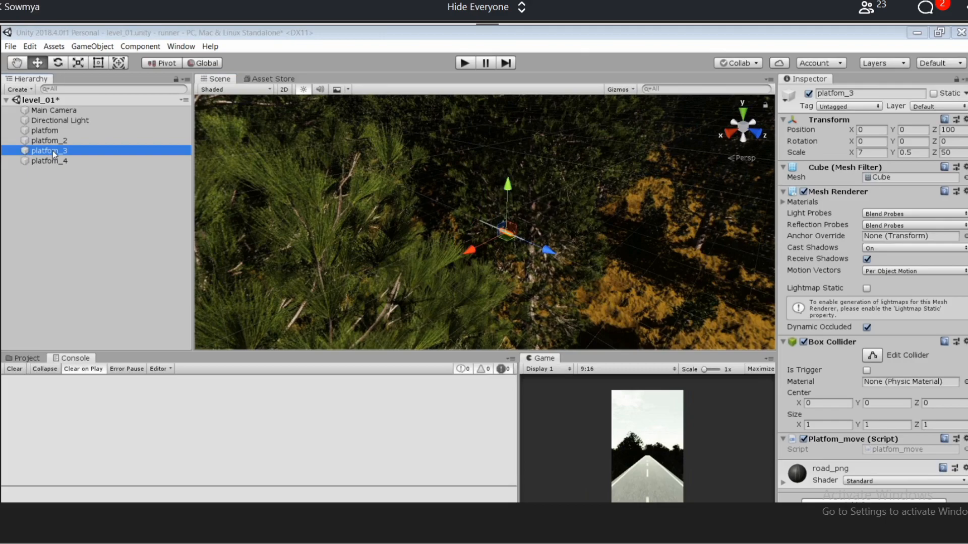
scroll(325, 229, "up", 2)
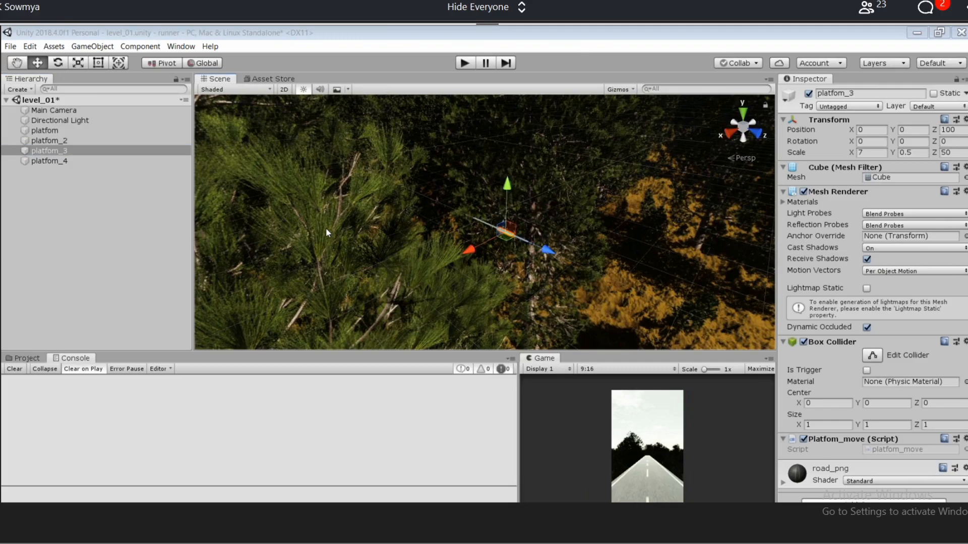
scroll(450, 245, "down", 3)
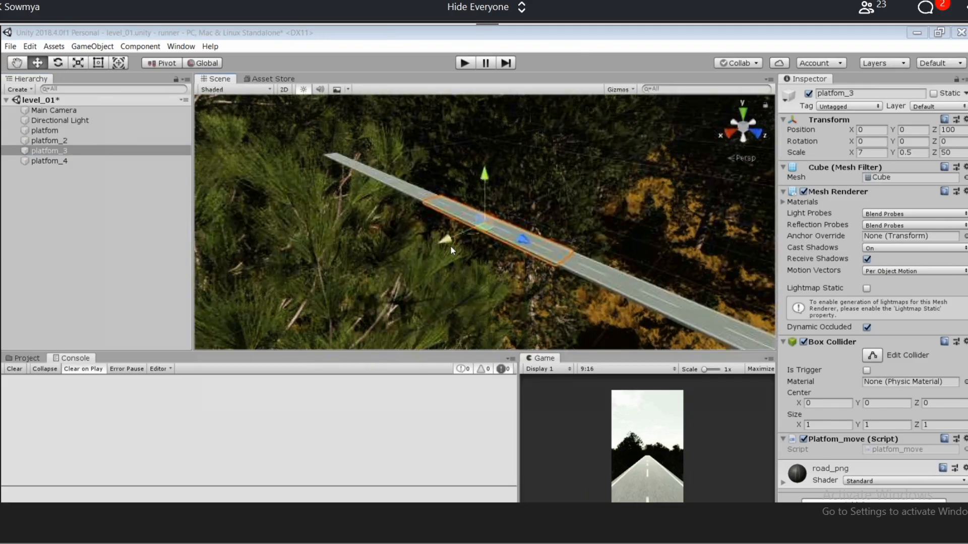
scroll(450, 245, "up", 1)
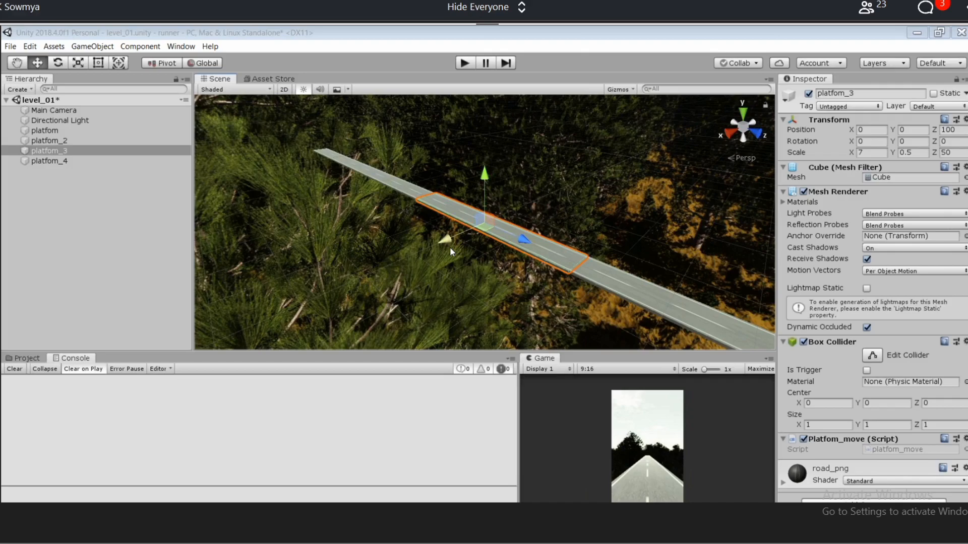
left_click(917, 33)
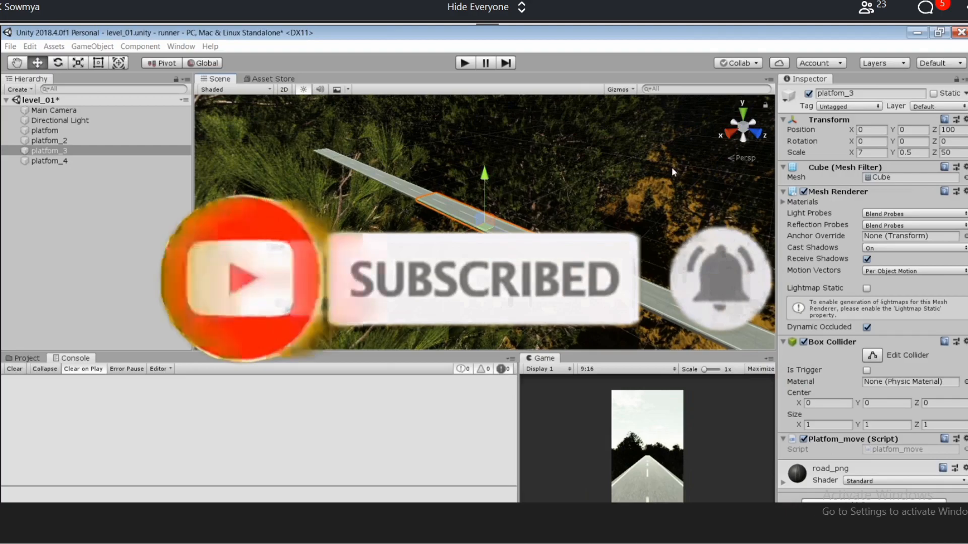
Examine the road platforms from the back, left and front directions, switching between isometric and perspective projection.
left_click(743, 127)
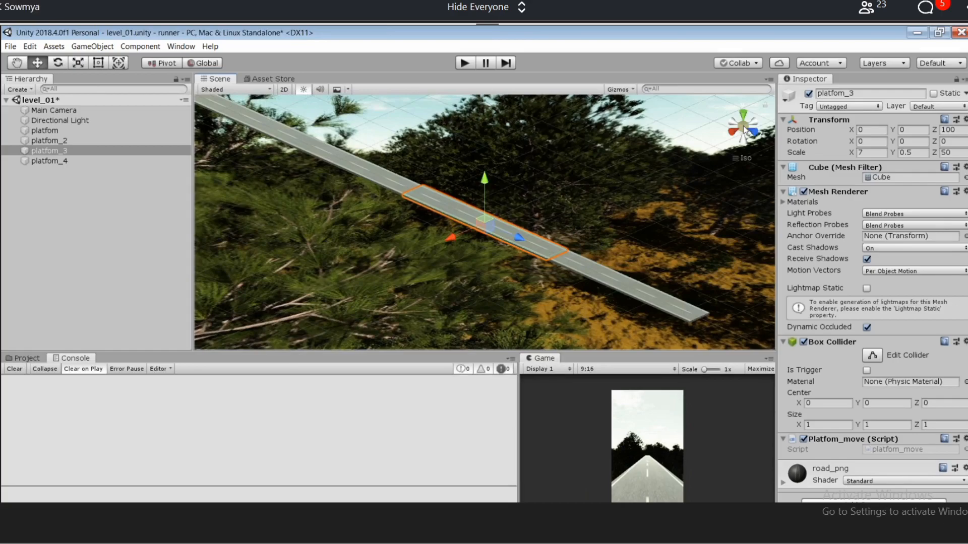
left_click(744, 129)
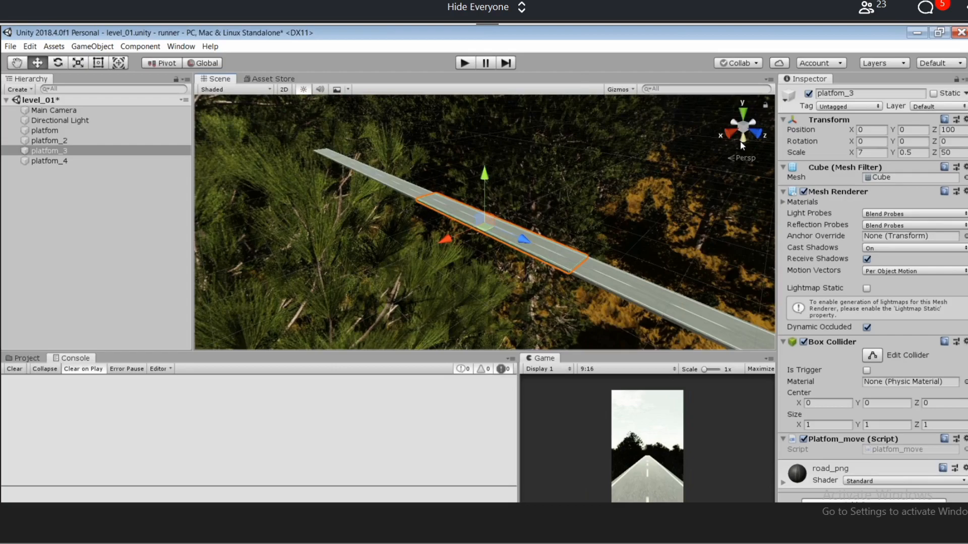
left_click(741, 138)
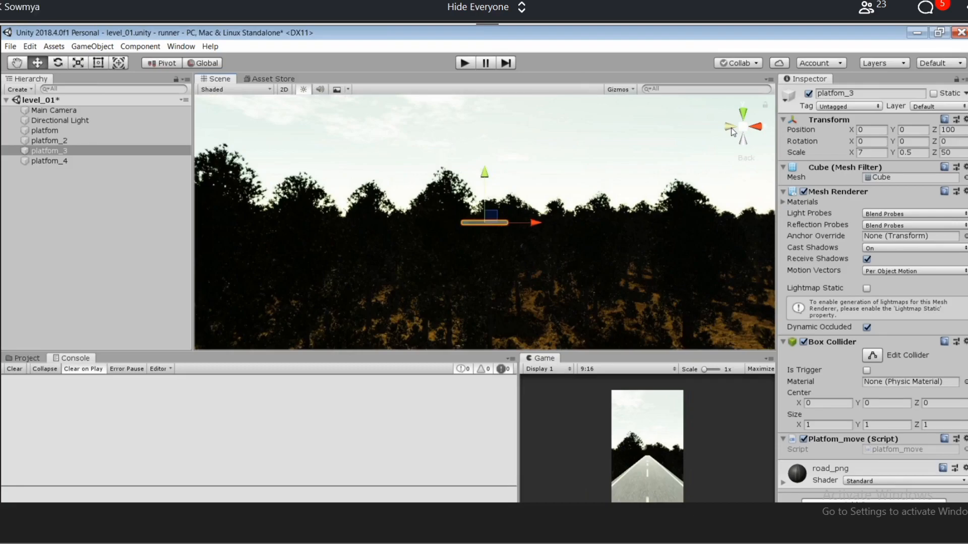
left_click(732, 129)
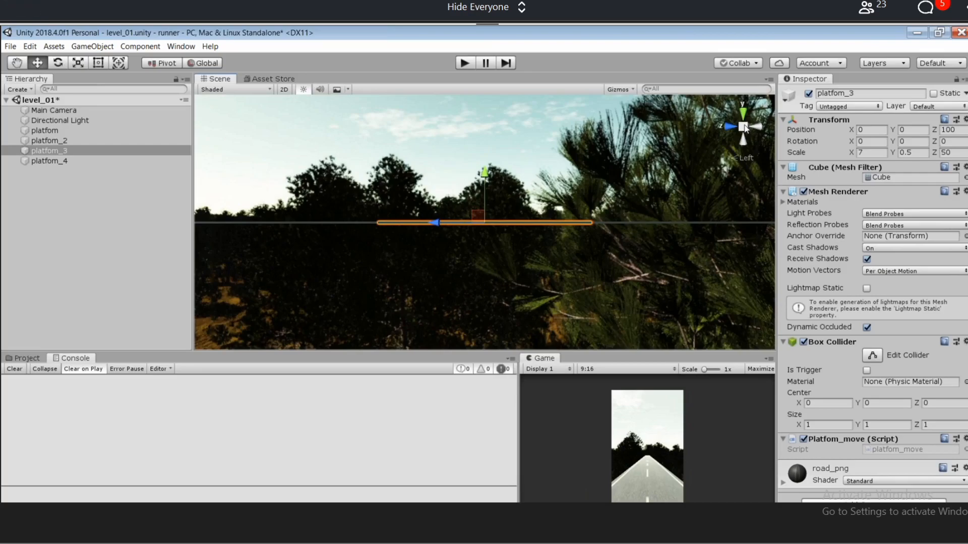
left_click(745, 129)
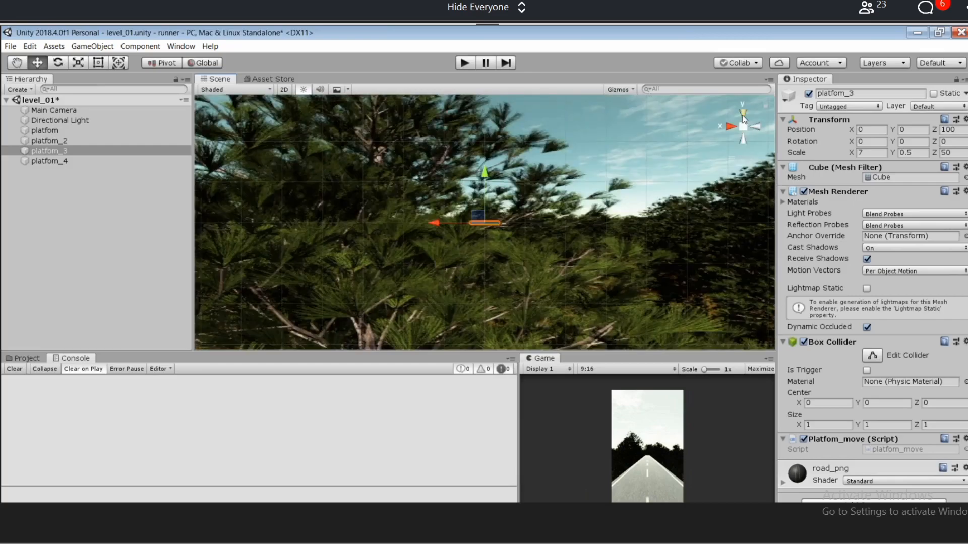
left_click(743, 122)
left_click(15, 64)
left_click_drag(409, 221, 529, 286)
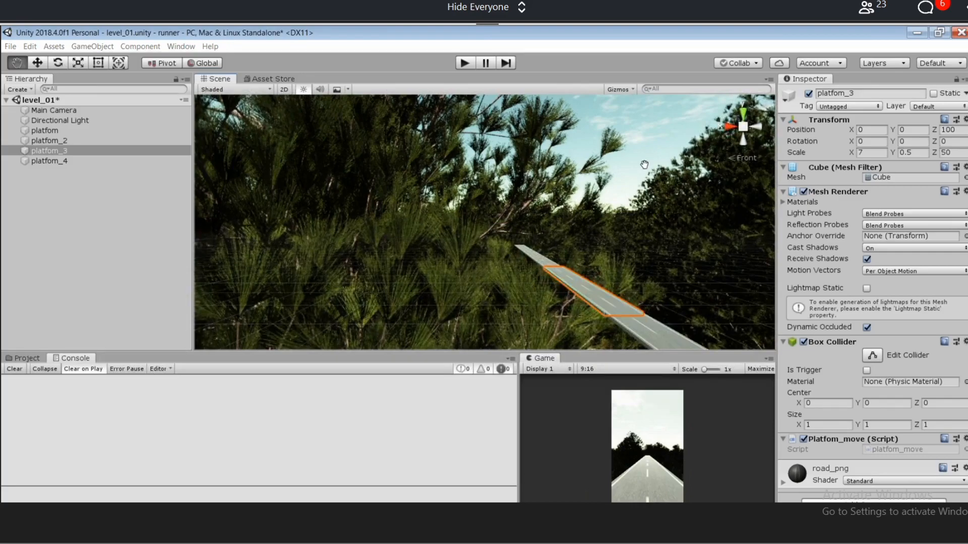
left_click_drag(644, 164, 508, 287)
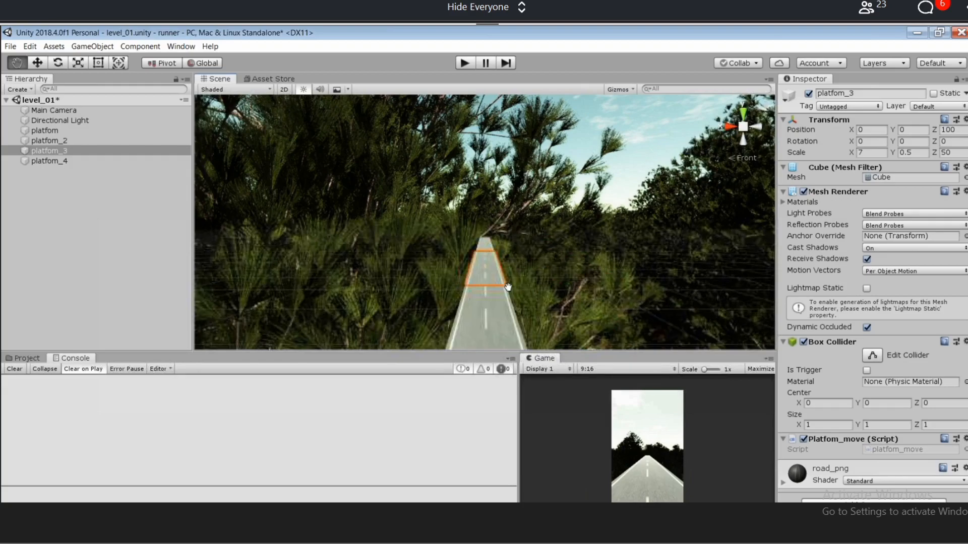
left_click_drag(508, 288, 745, 129)
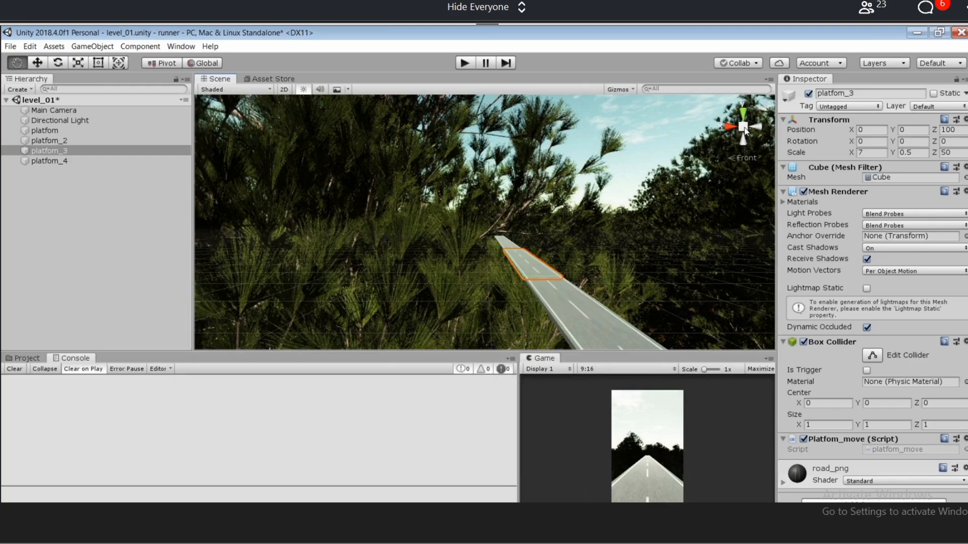
left_click(745, 130)
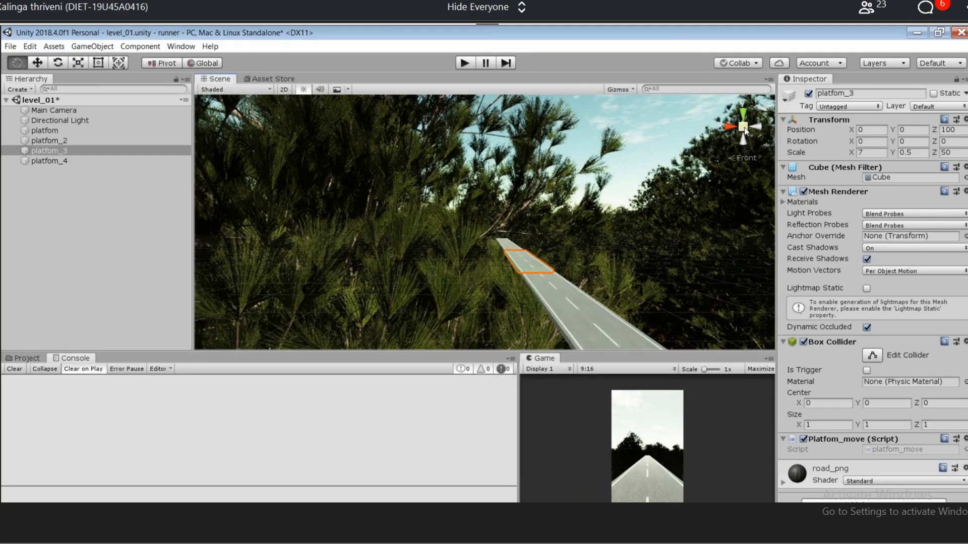
left_click(751, 127)
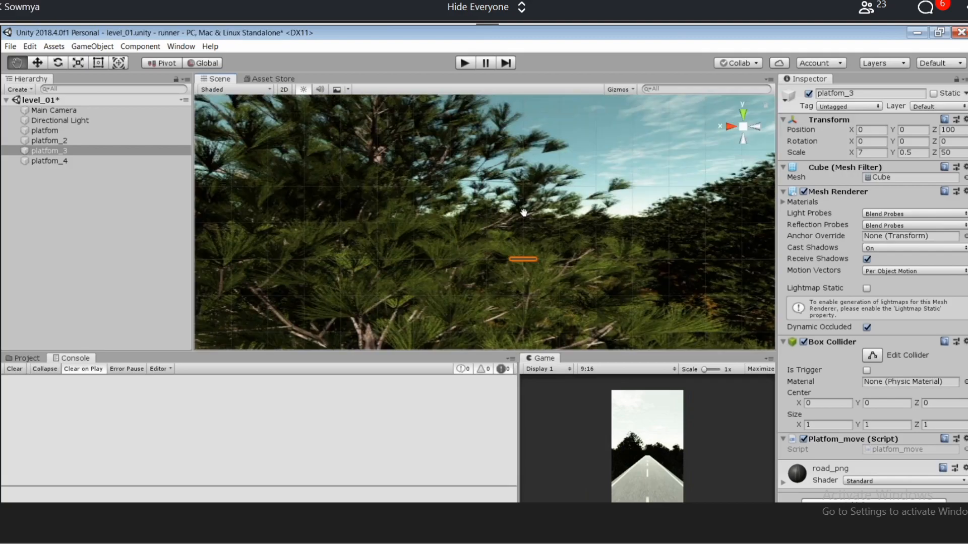
left_click(742, 127)
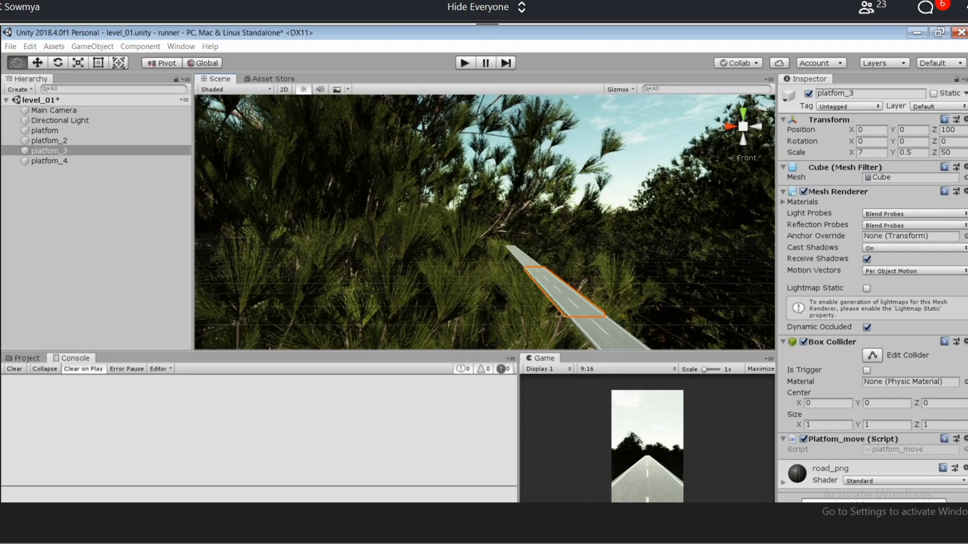
Import the image 1.png from the Windows Pictures folder into the project's top-level Assets folder.
mouse_move(463, 542)
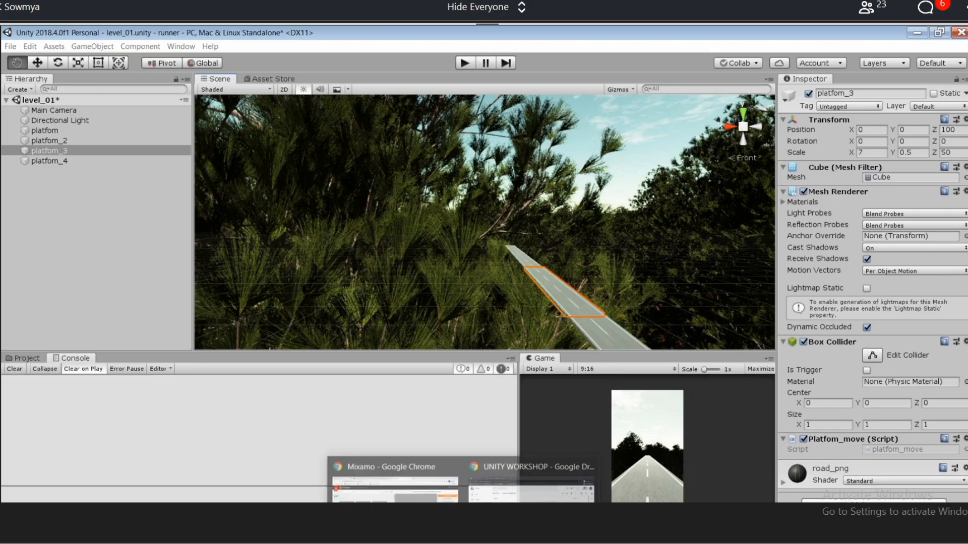
left_click(26, 358)
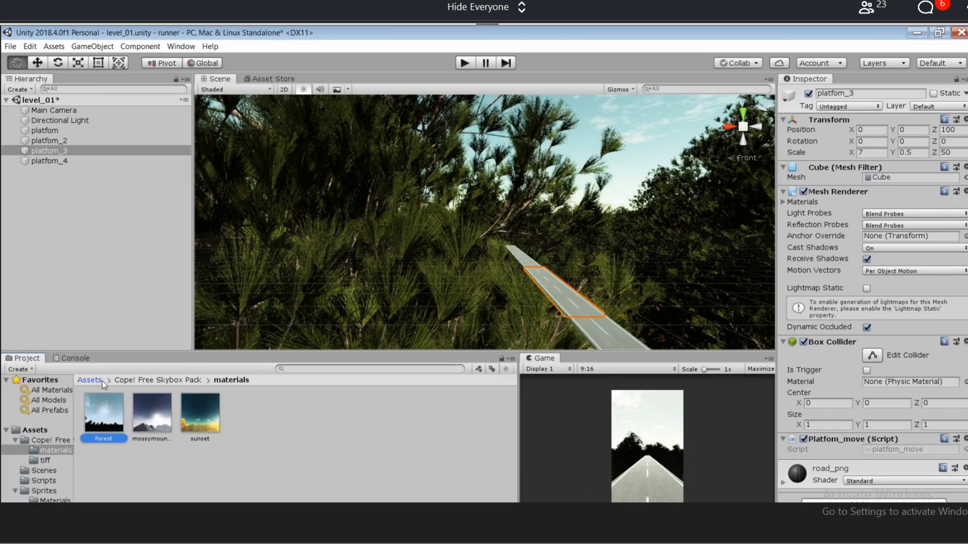
left_click(101, 380)
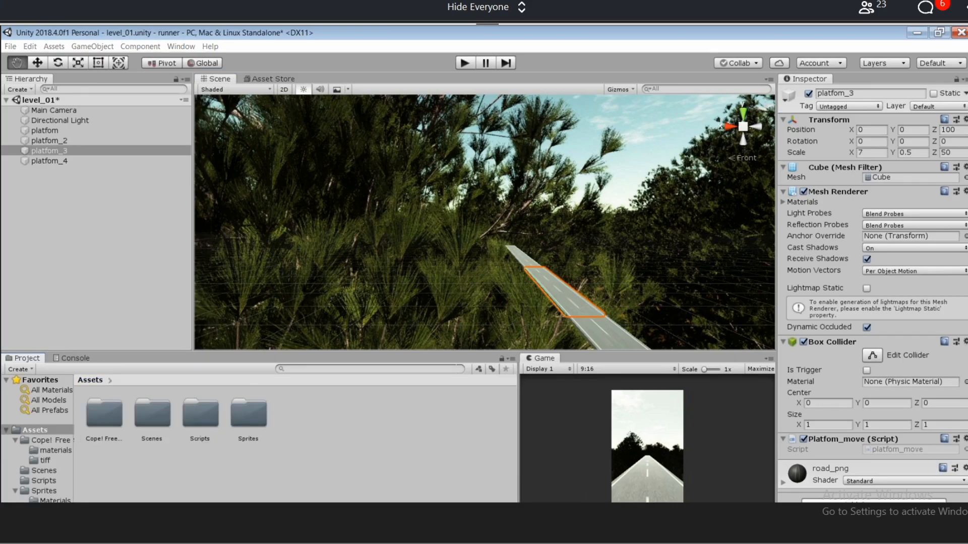
mouse_move(338, 540)
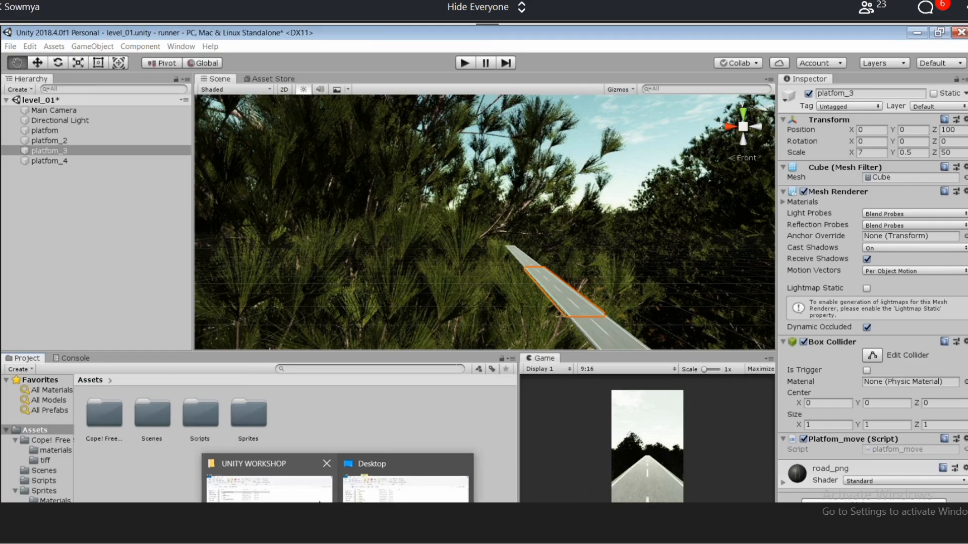
left_click(406, 486)
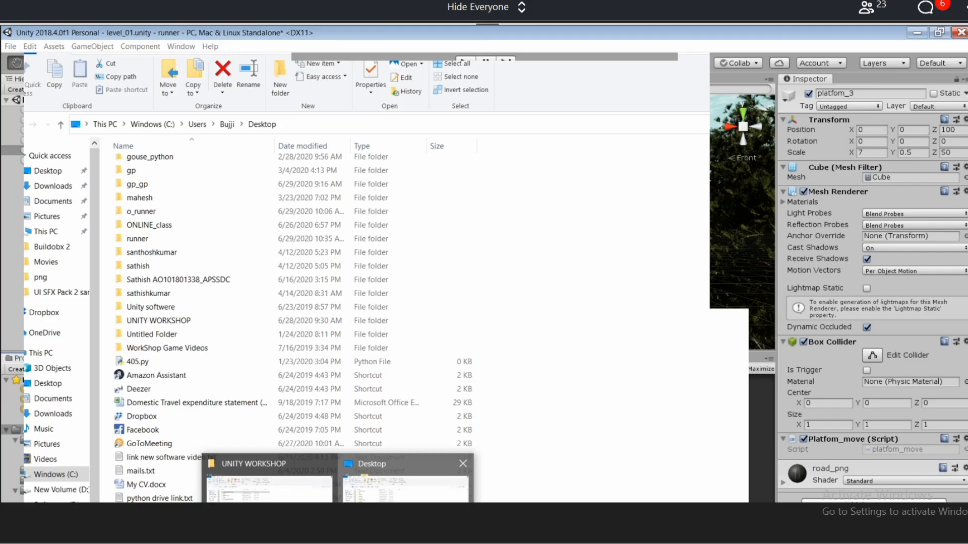
left_click(48, 217)
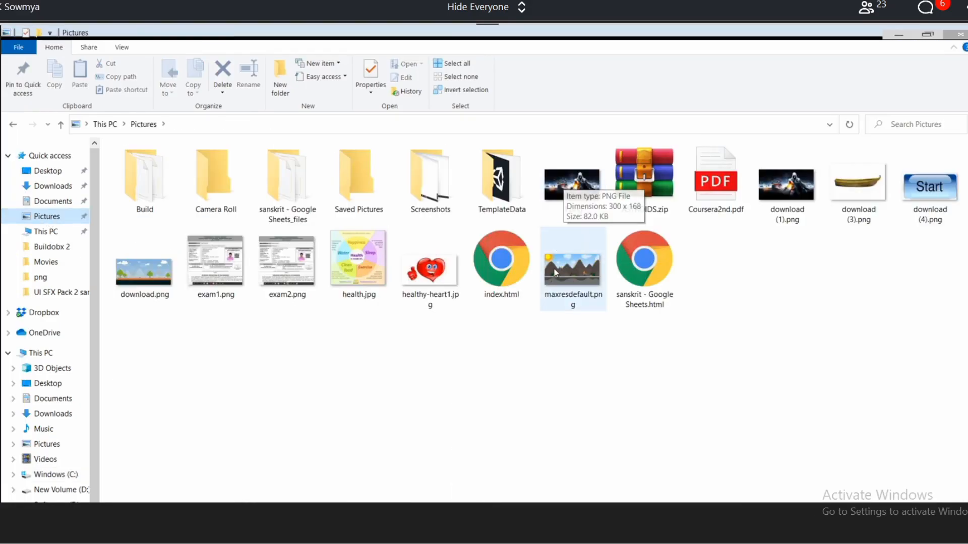
left_click(571, 198)
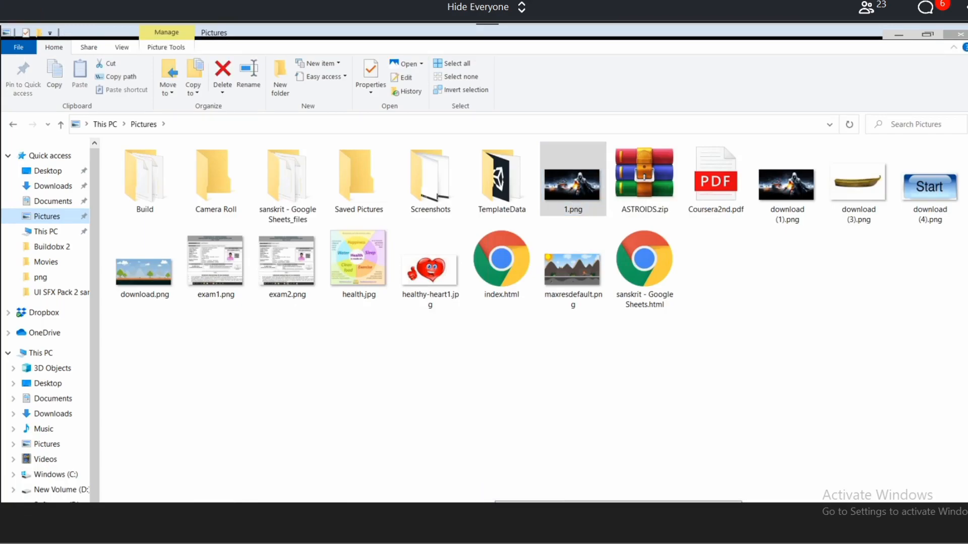
left_click(899, 35)
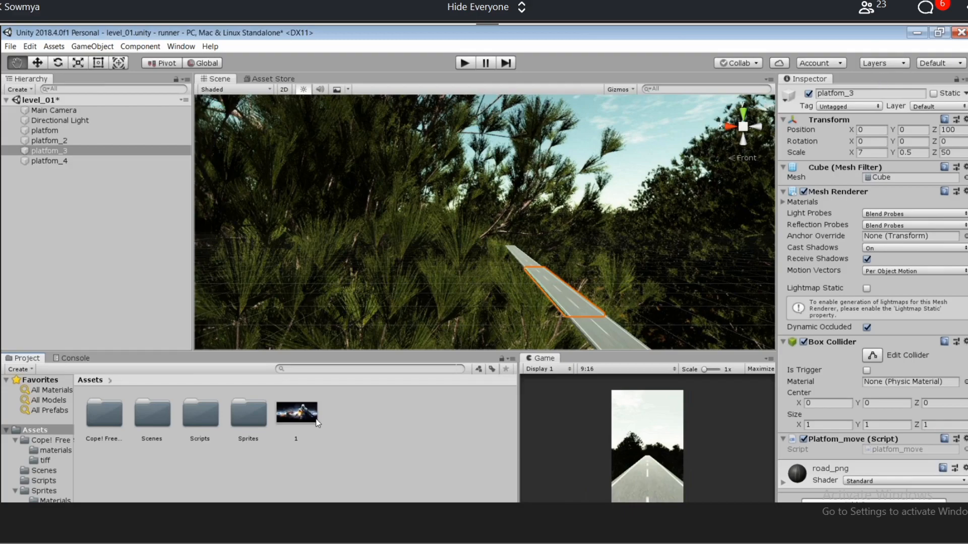
Set the texture type of image 1 to Sprite (2D and UI) and apply the import settings.
left_click_drag(297, 421, 92, 303)
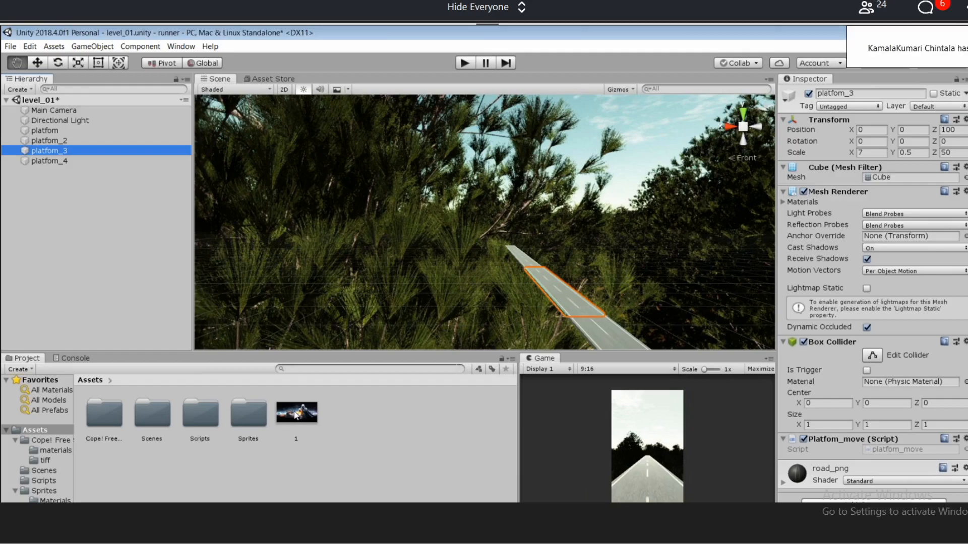
left_click_drag(296, 414, 119, 261)
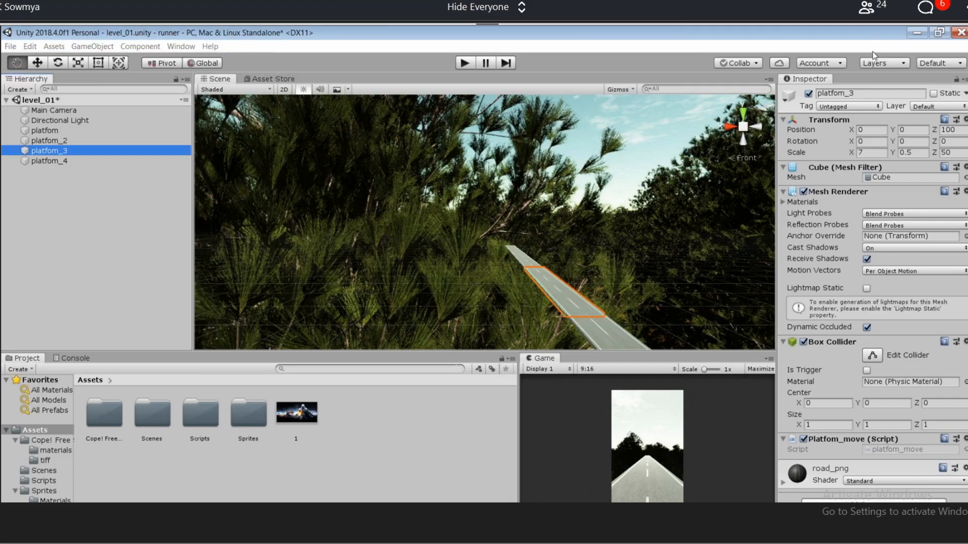
left_click(302, 415)
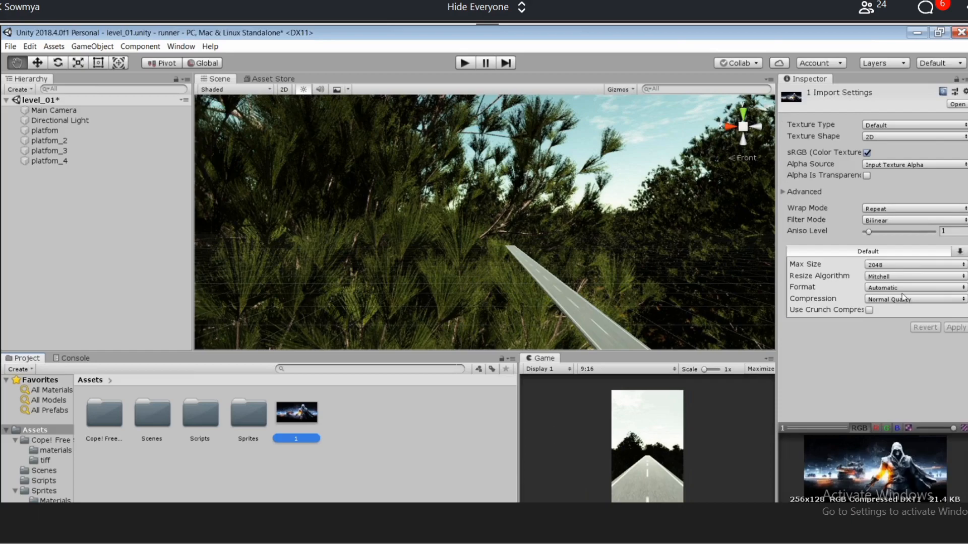
left_click(900, 125)
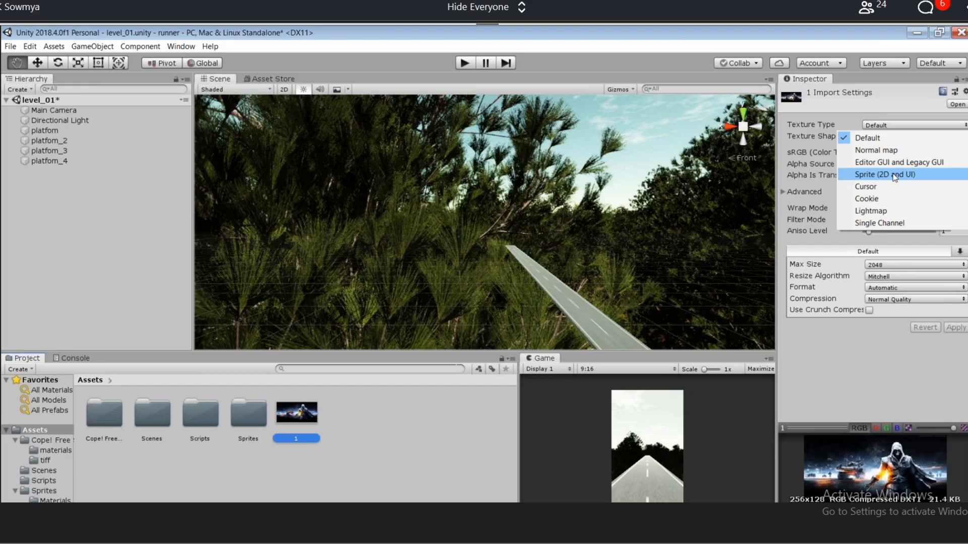
left_click(895, 176)
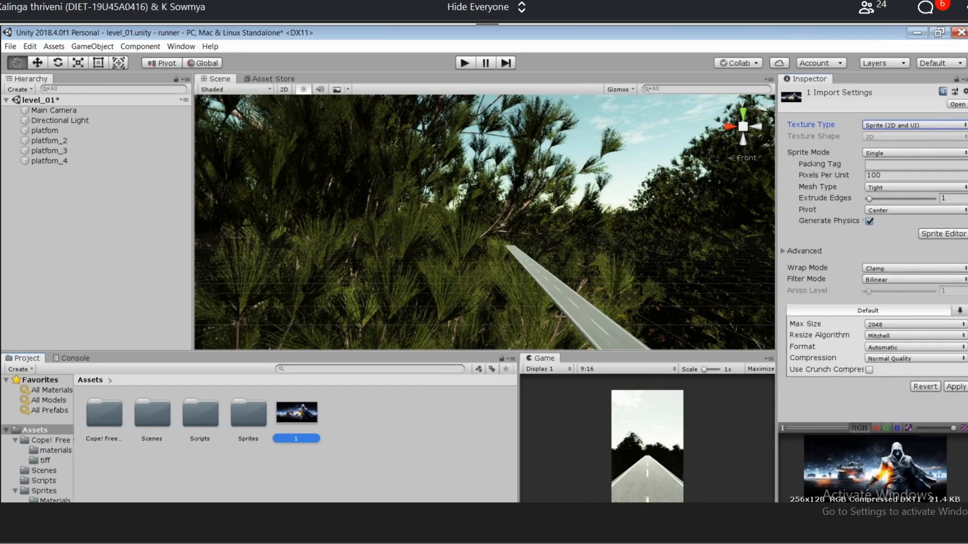
left_click(956, 387)
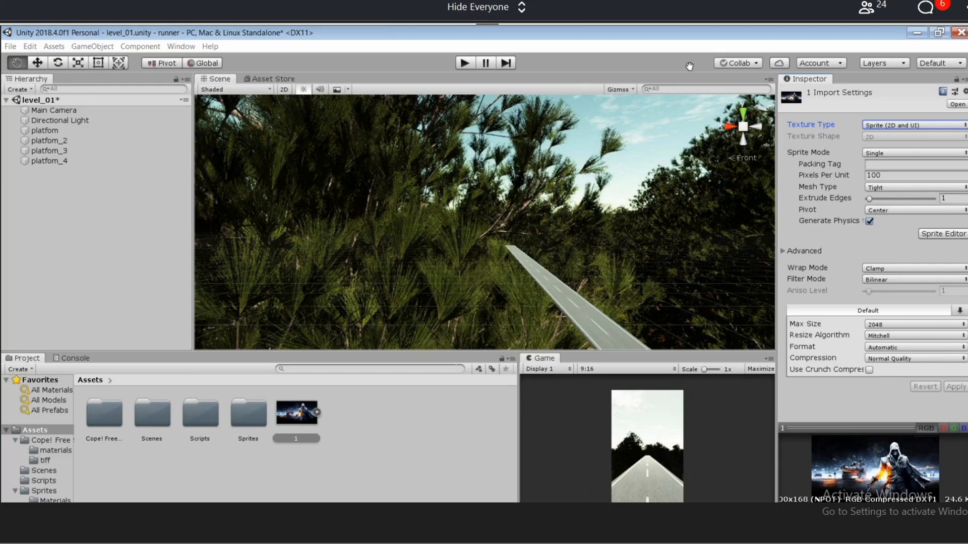
Add the image 1 sprite to the level_01 scene and examine it on the first road platform.
left_click_drag(307, 418, 89, 259)
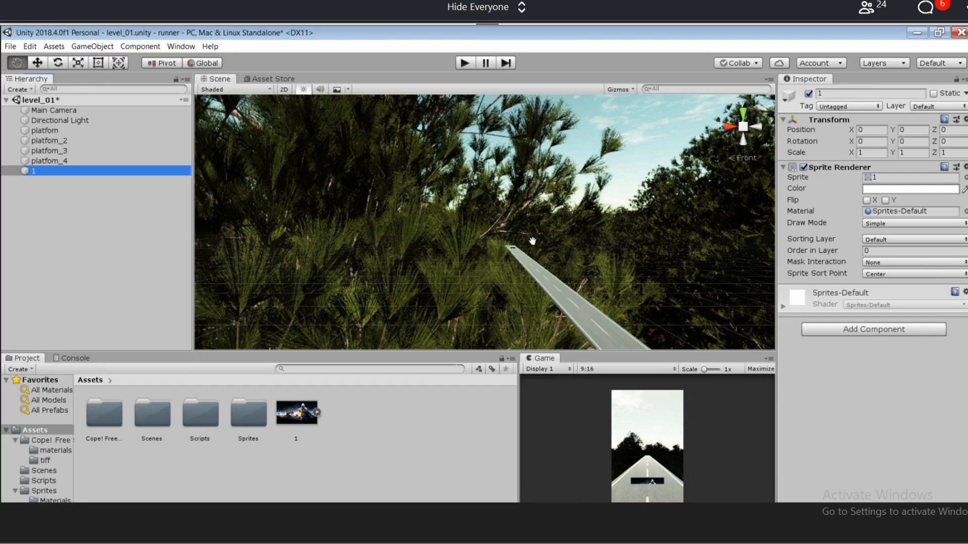
scroll(532, 242, "up", 1)
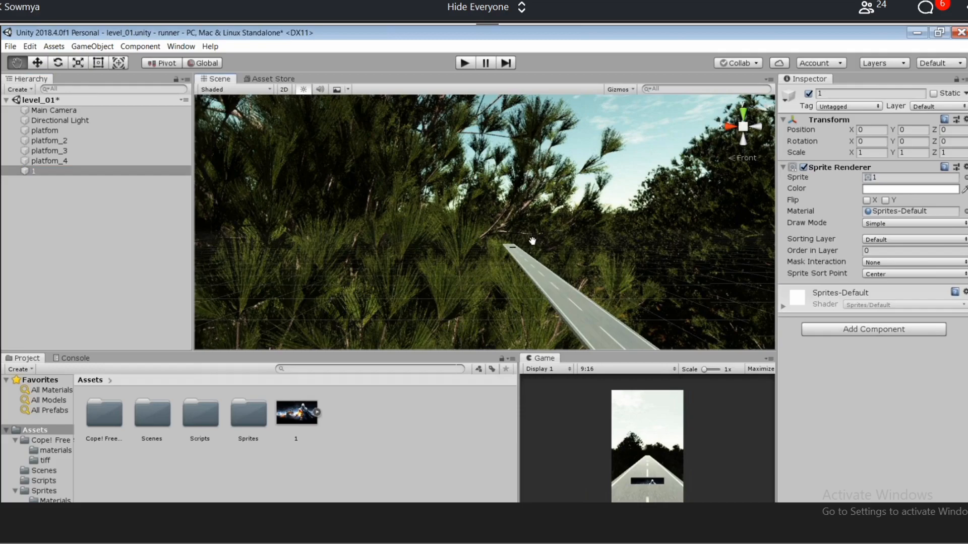
double_click(45, 131)
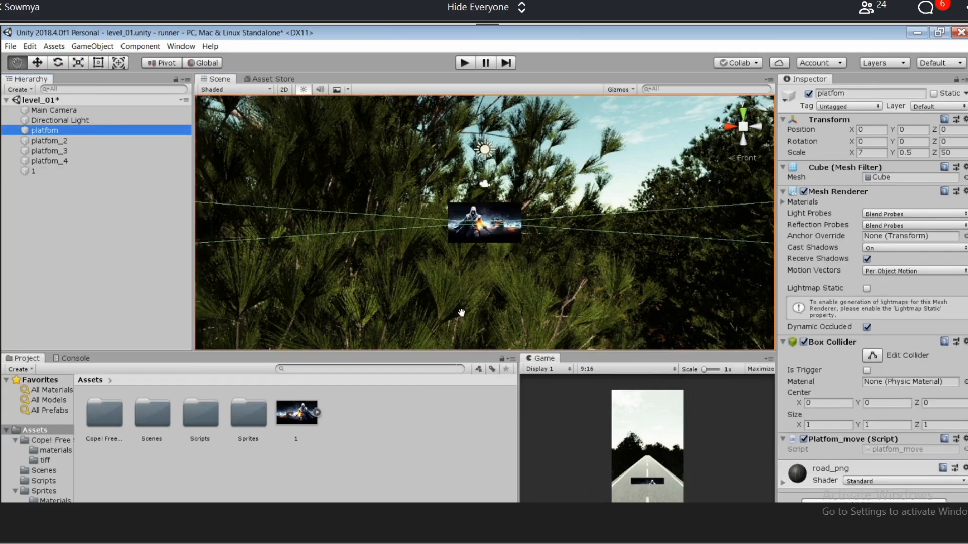
left_click(742, 127)
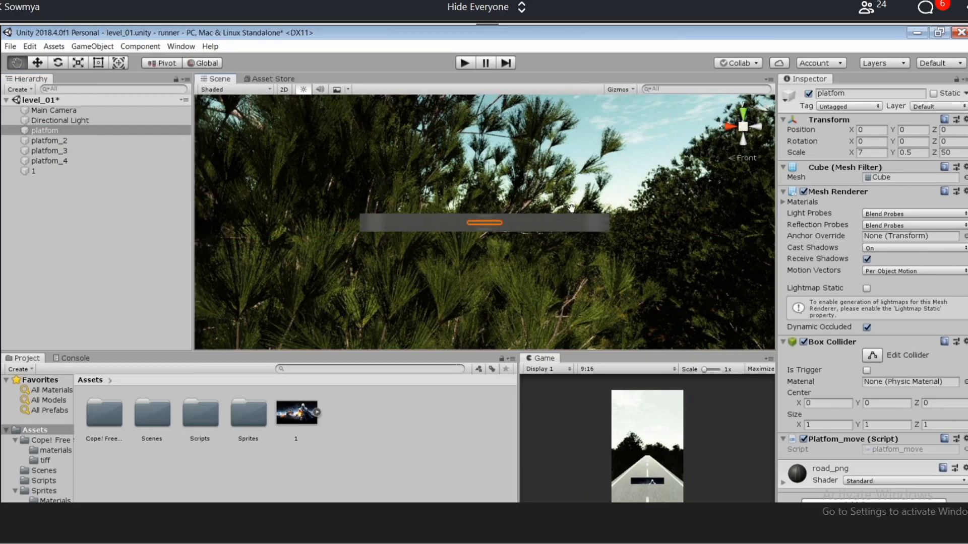
left_click_drag(571, 208, 542, 311)
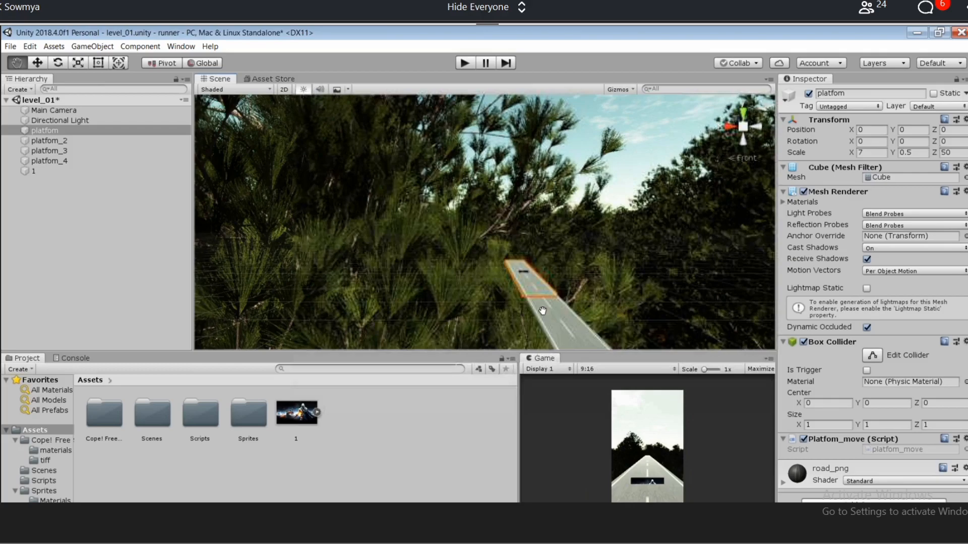
scroll(542, 311, "down", 3)
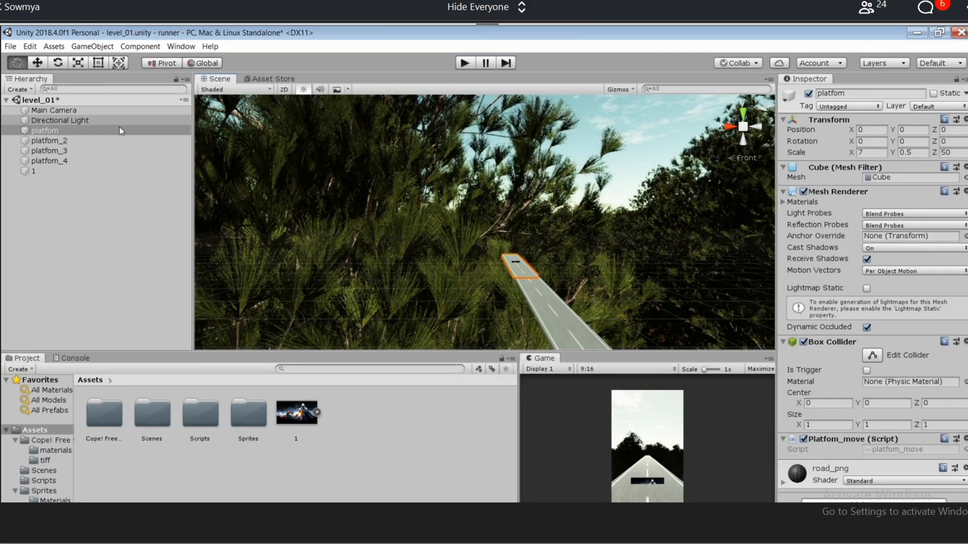
Review the available texture types in the import settings of image 1.
left_click(299, 417)
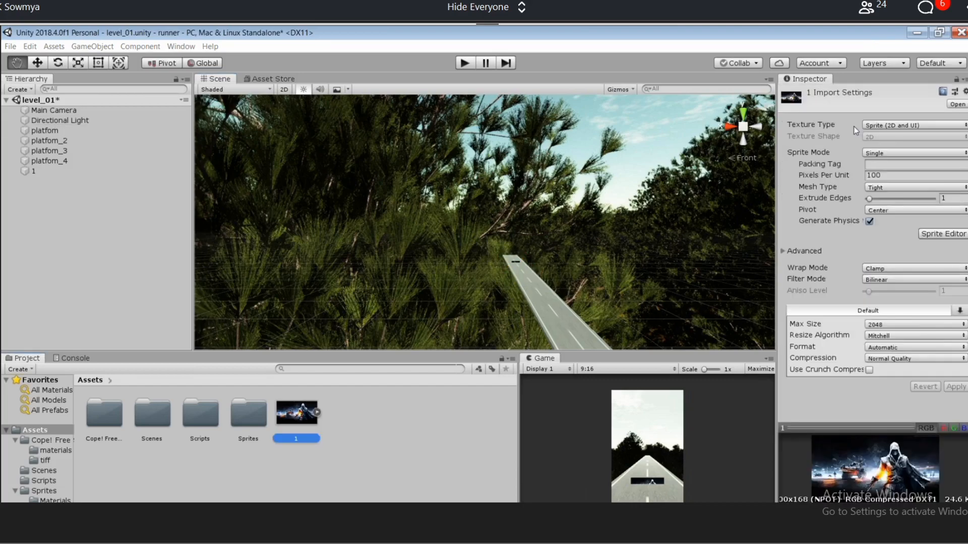
left_click(880, 126)
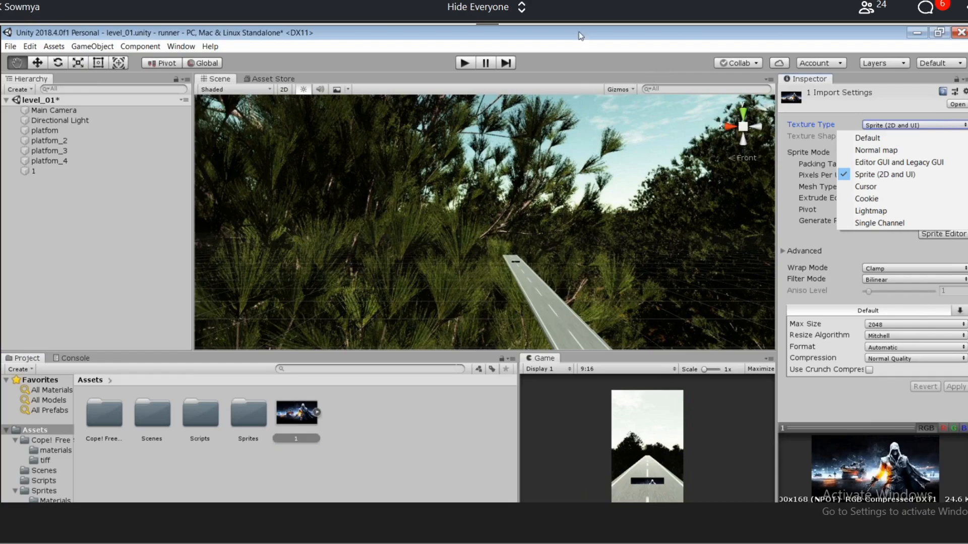
left_click(653, 58)
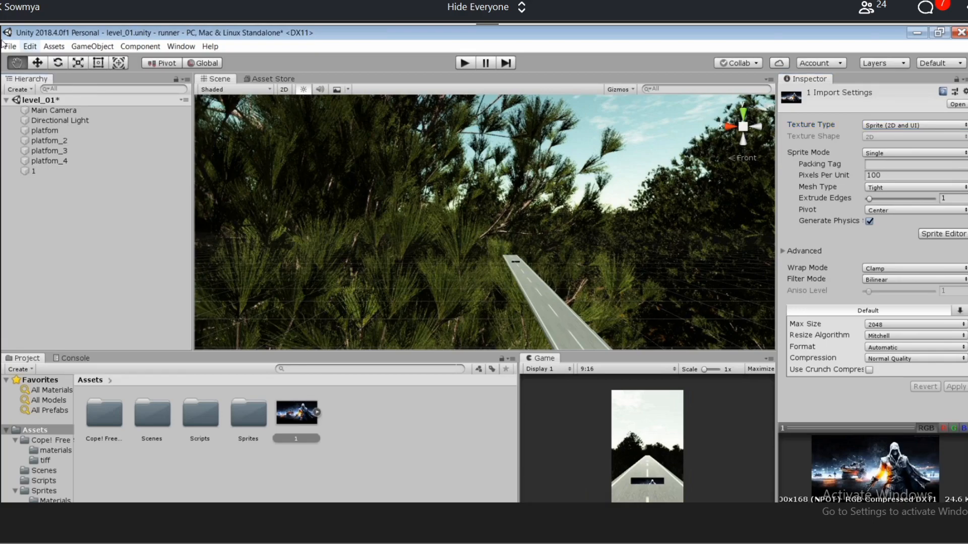
Try scaling the sprite 1 object to 20 on X and 20 on Y.
left_click(37, 171)
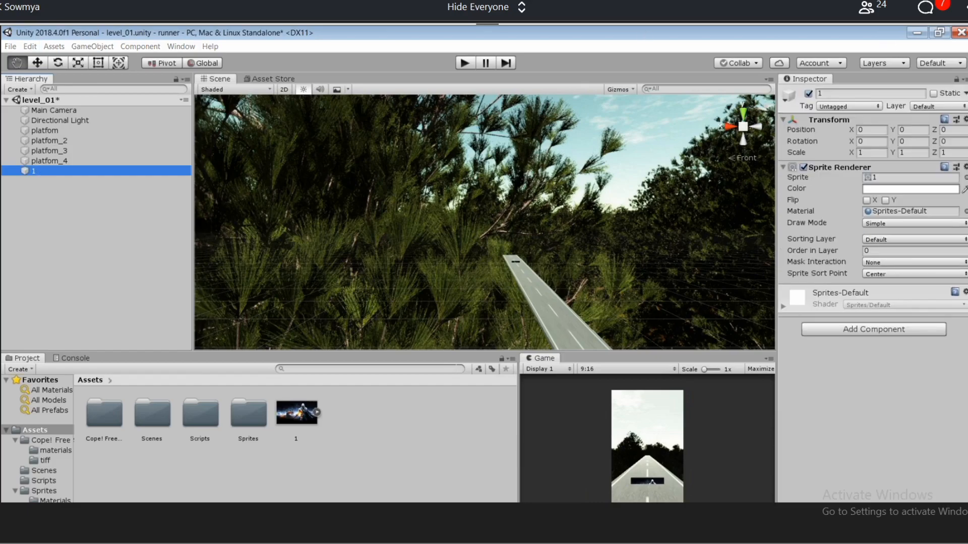
left_click(880, 152)
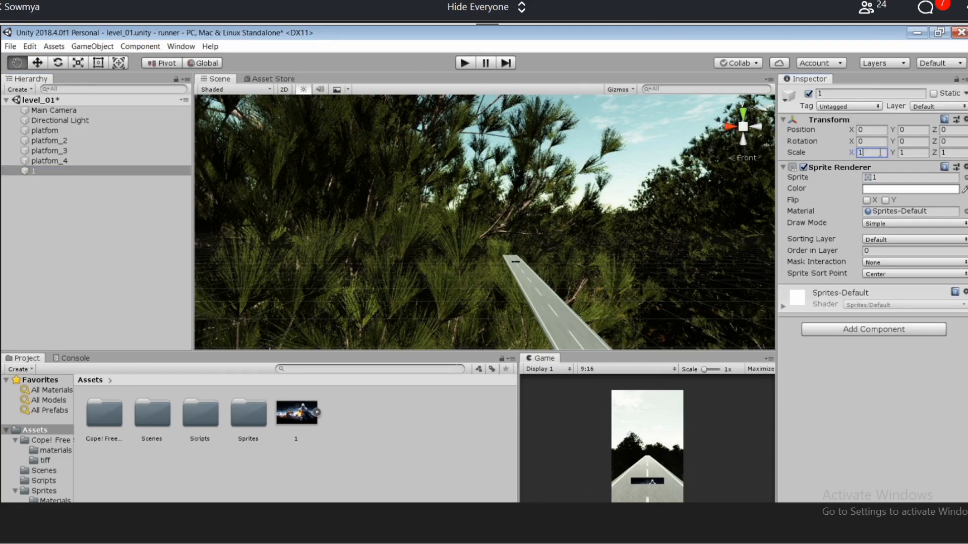
type("0")
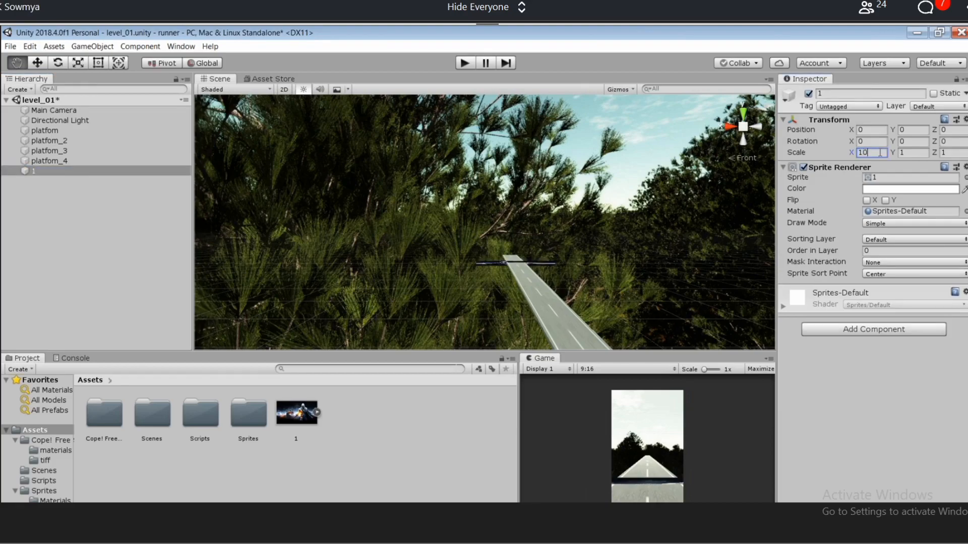
key("BackSpace")
key("BackSpace")
type("20")
left_click(912, 153)
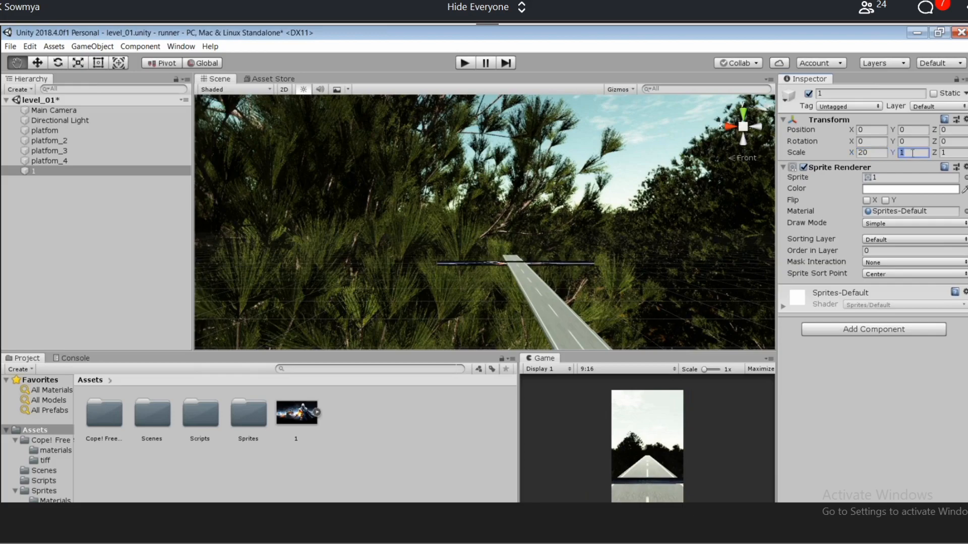
type("5")
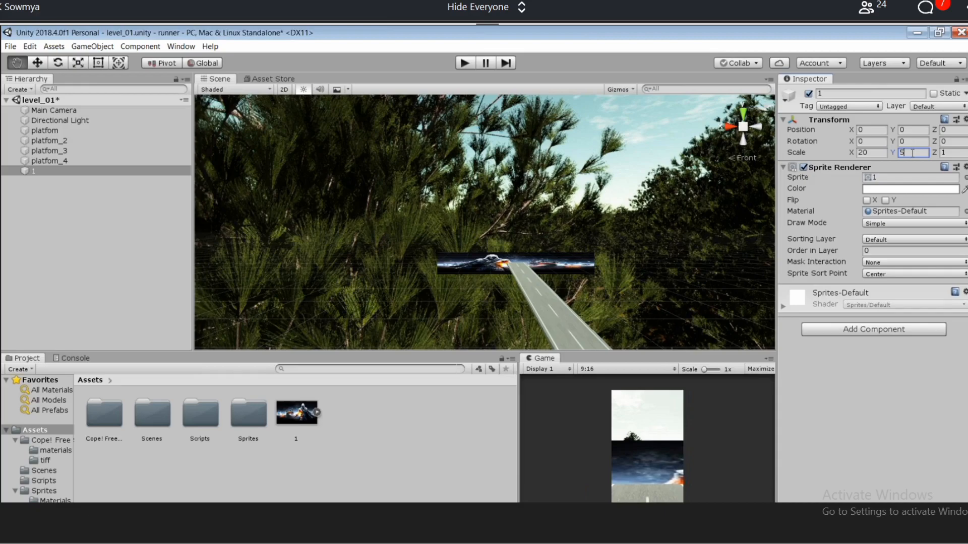
key("BackSpace")
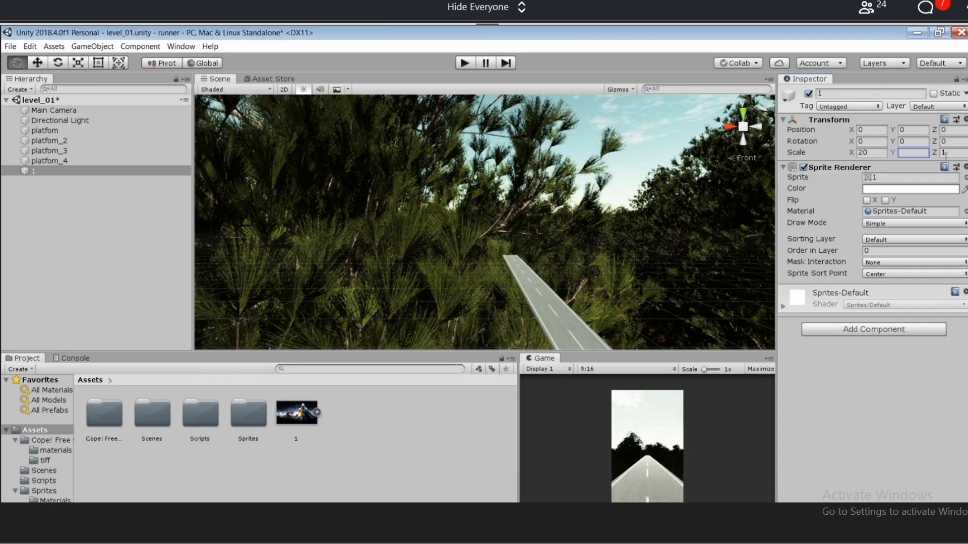
type("2")
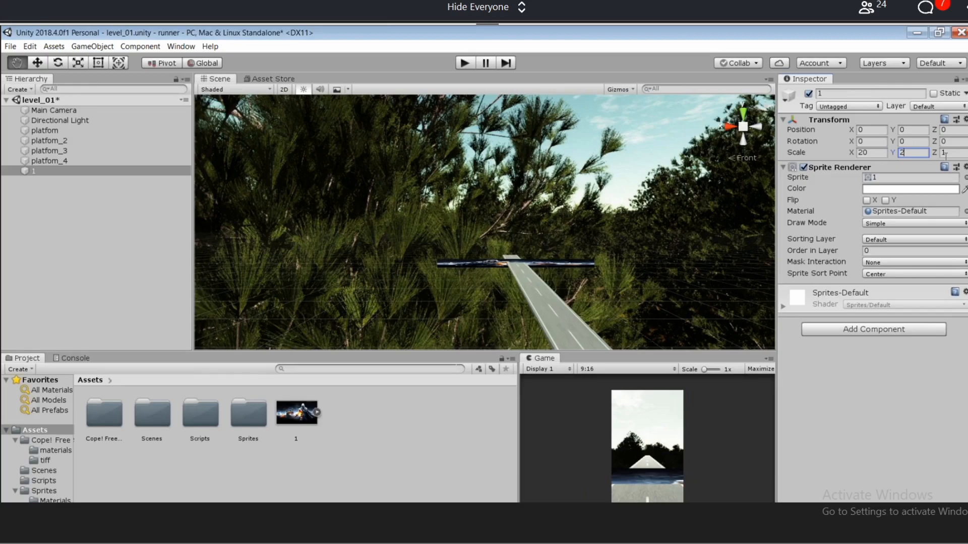
type("0")
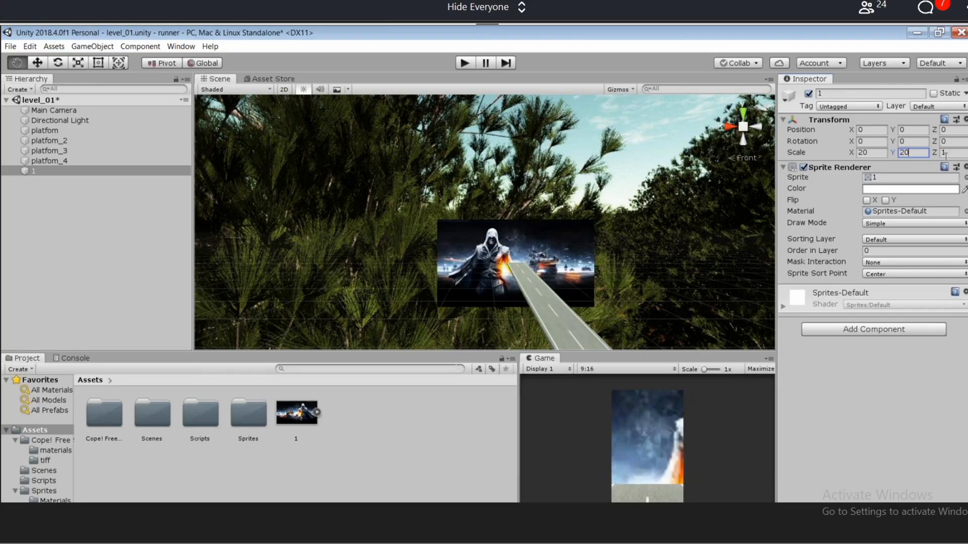
Try a narrower sprite 1 with a scale of 2 on X and 10 on Y.
left_click(883, 152)
type("8")
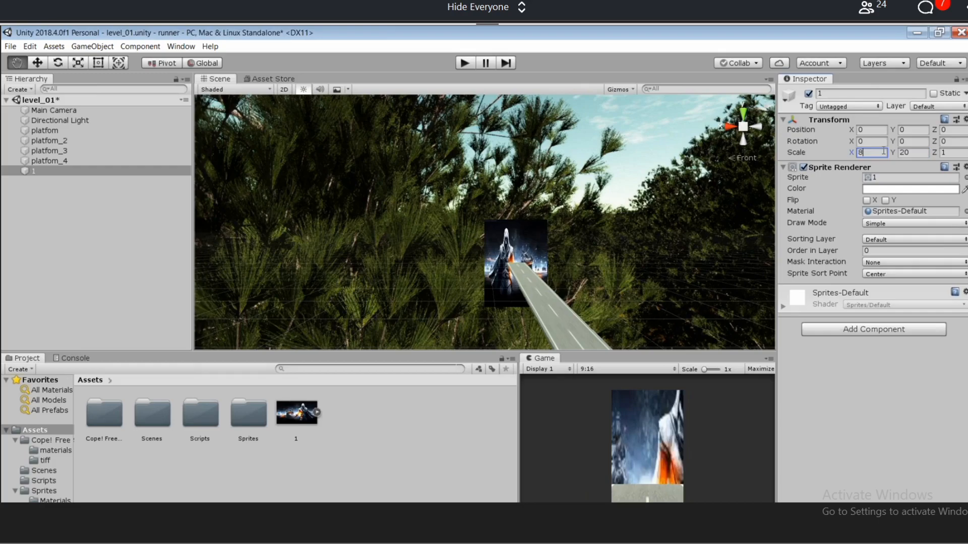
key("BackSpace")
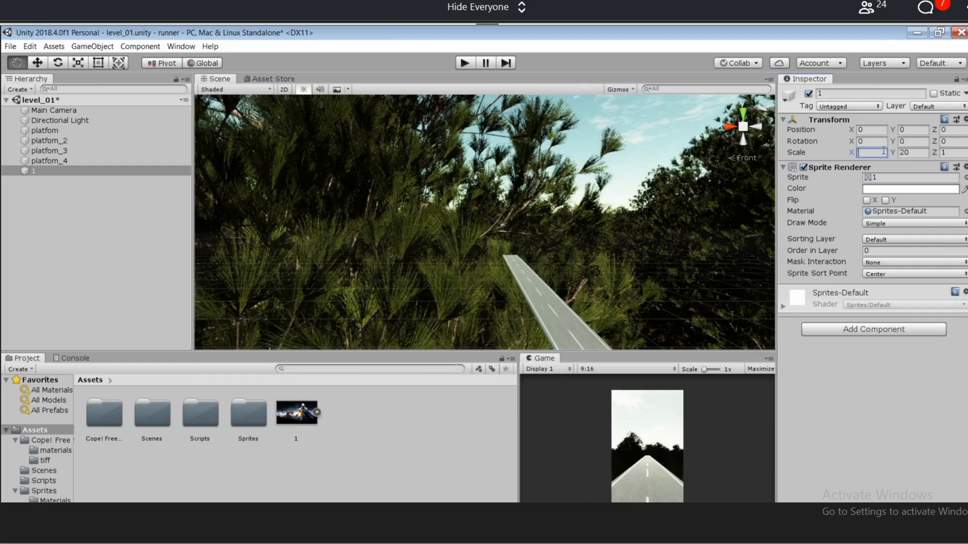
type("2")
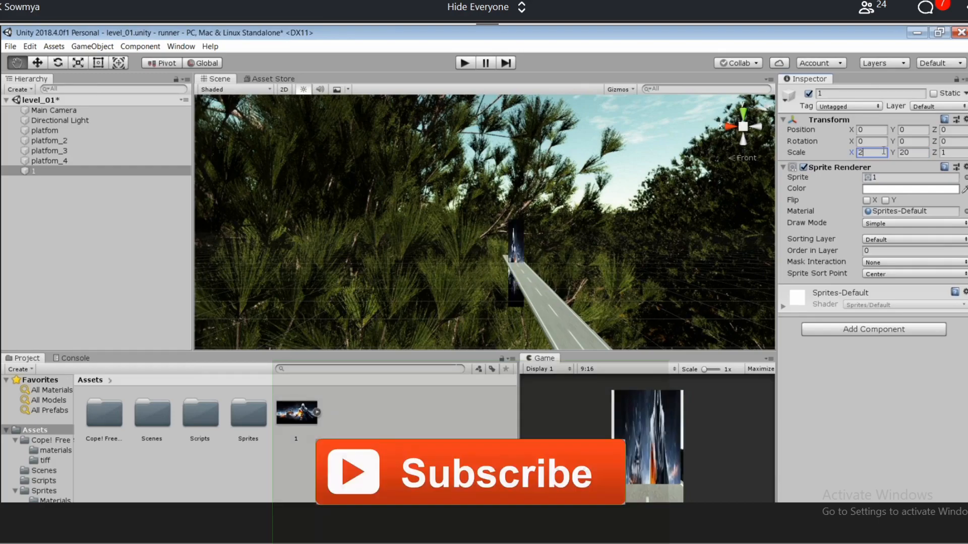
left_click(921, 154)
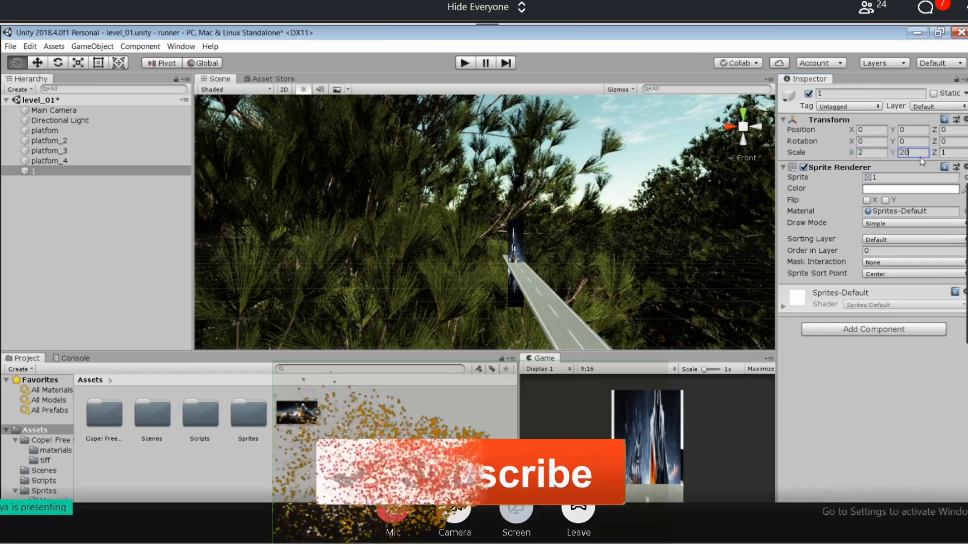
type("1")
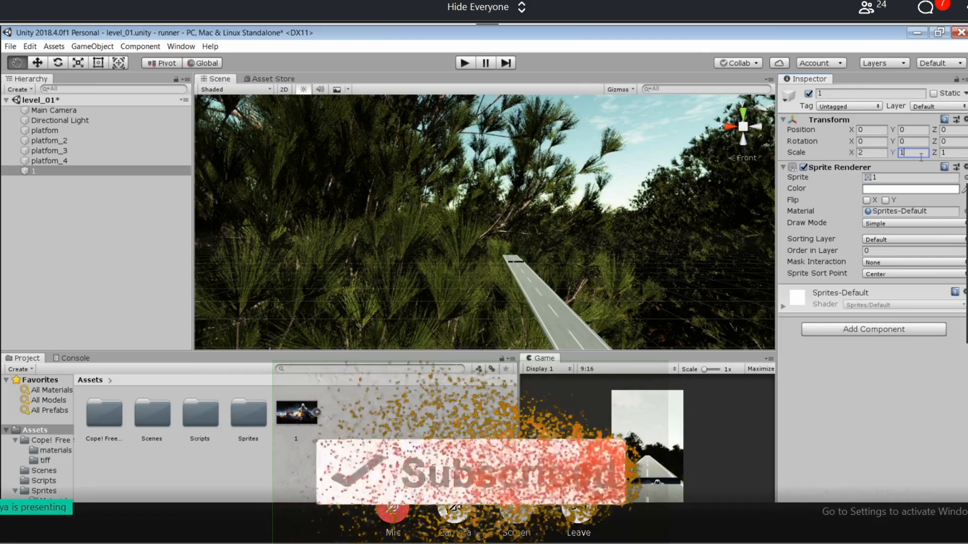
type("0")
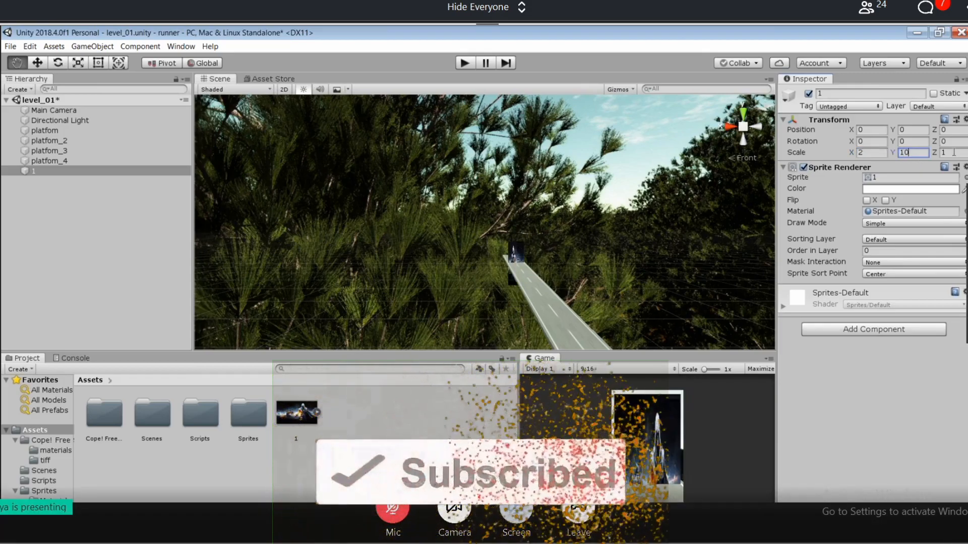
Set the Z position of sprite 1 to 50, moving it farther along the road.
left_click(926, 8)
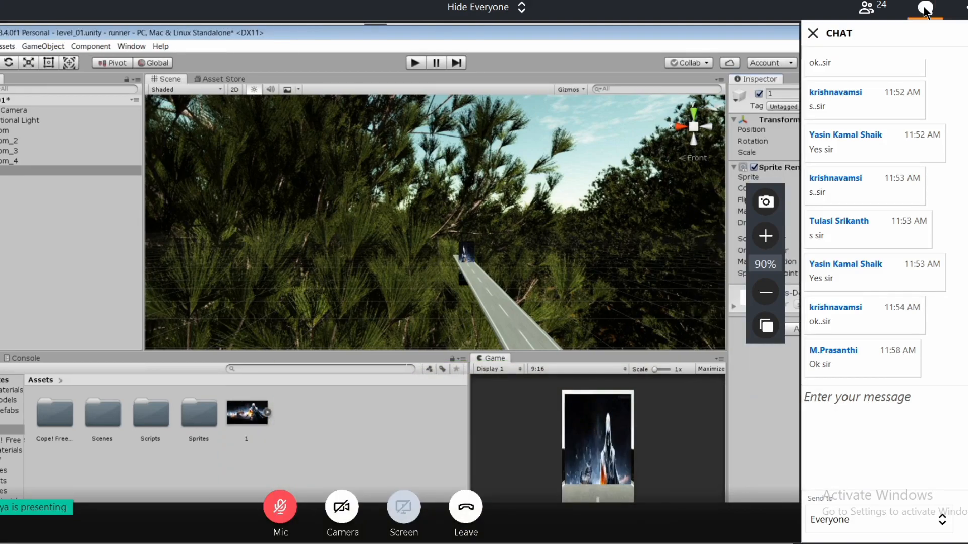
left_click(926, 8)
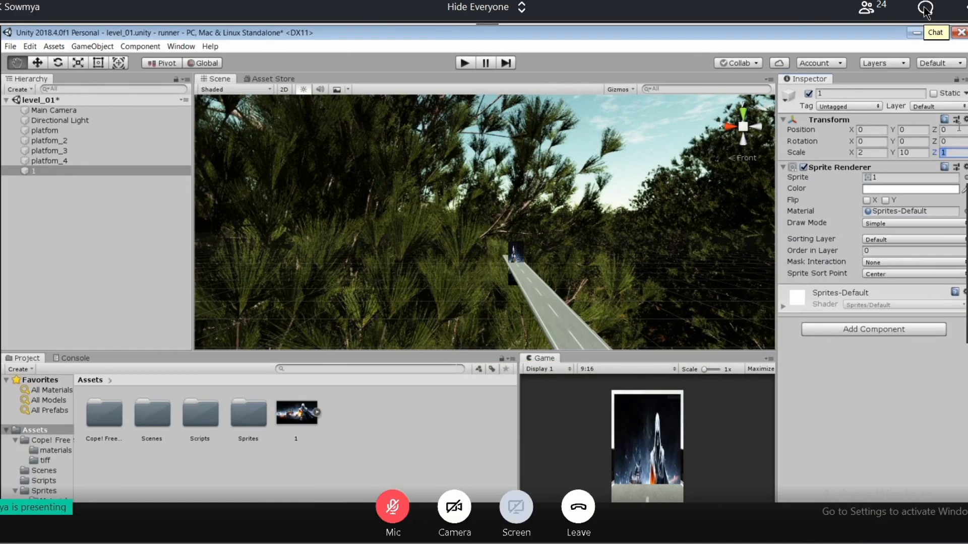
type("5")
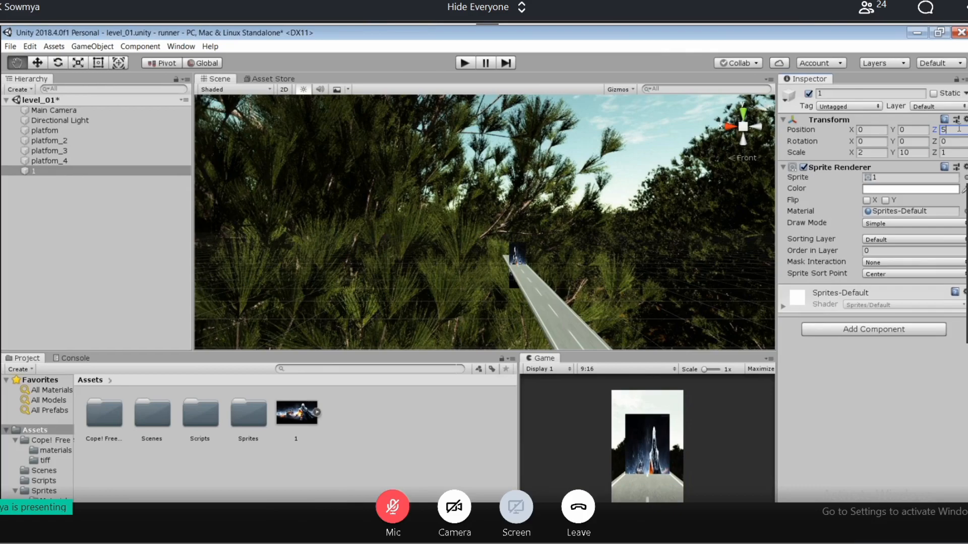
type("0")
Set the scale of sprite 1 to 10 on X and 20 on Y.
left_click(868, 153)
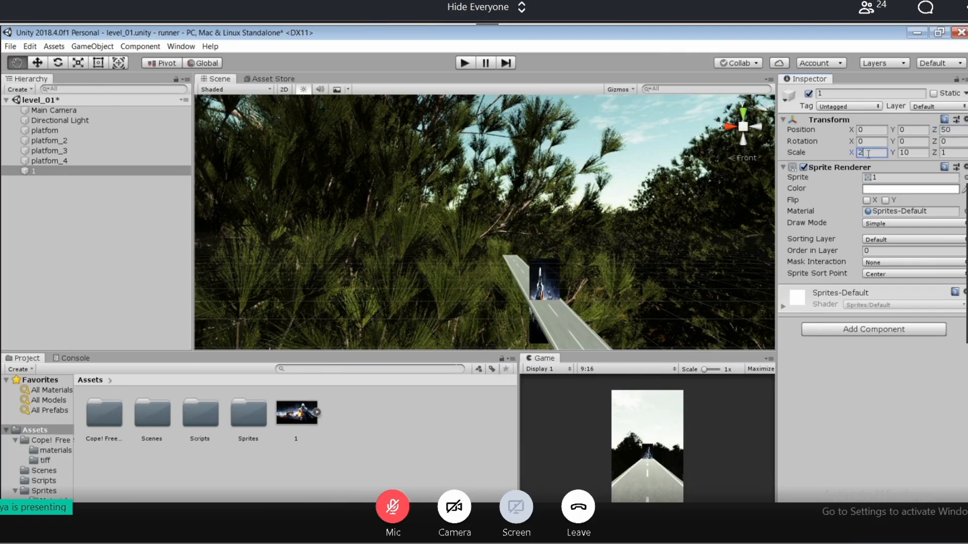
key("BackSpace")
type("10")
left_click(926, 152)
key("BackSpace")
type("2")
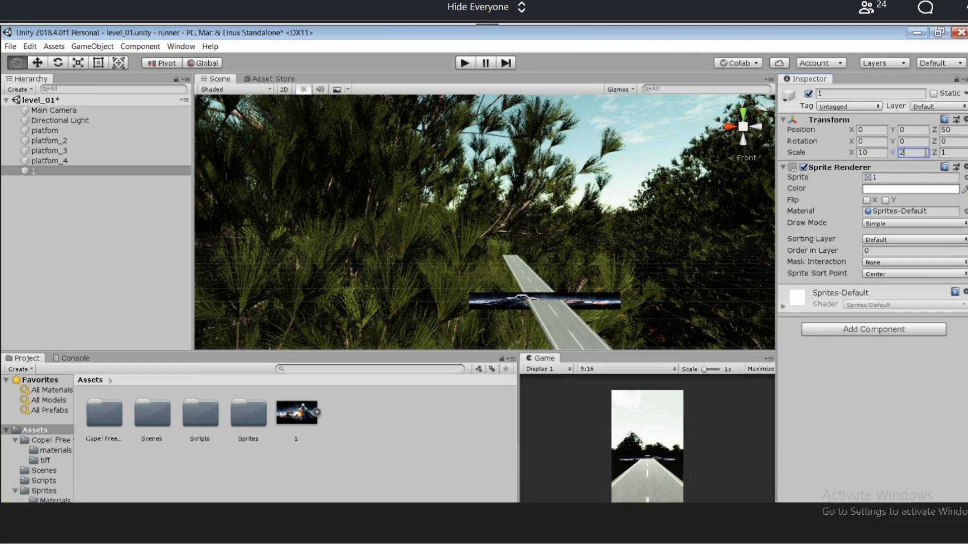
type("0")
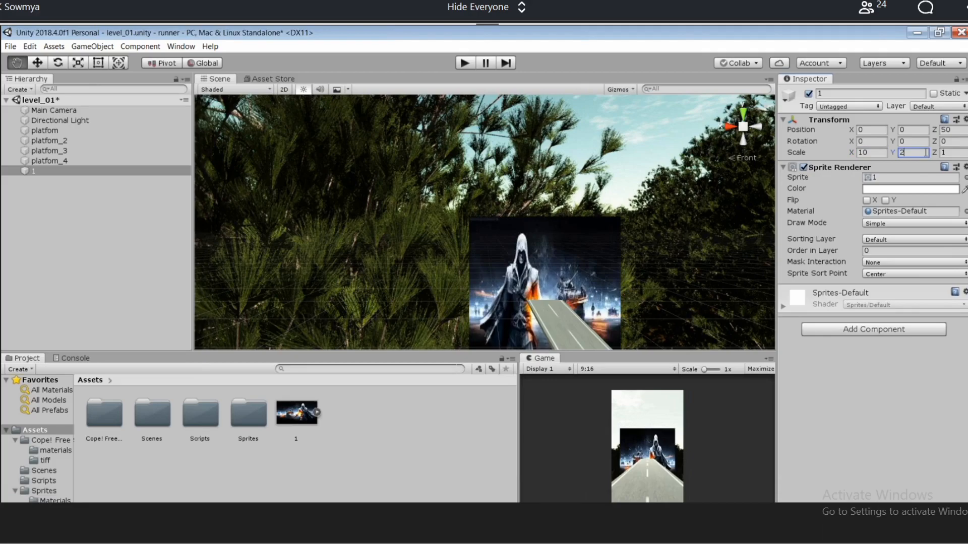
Try a Y scale of 30 on sprite 1, and settle on a Y scale of 40.
type("30")
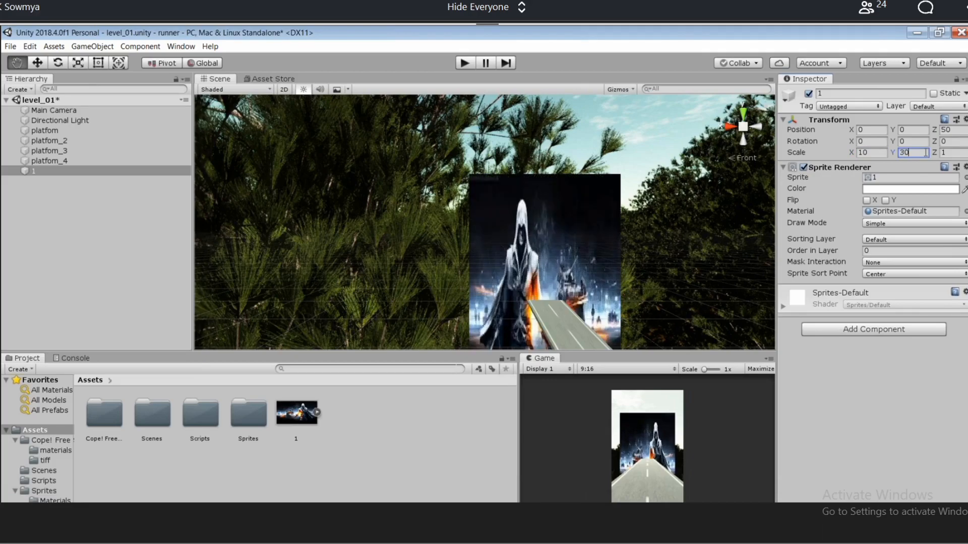
key("BackSpace")
key("BackSpace")
type("40")
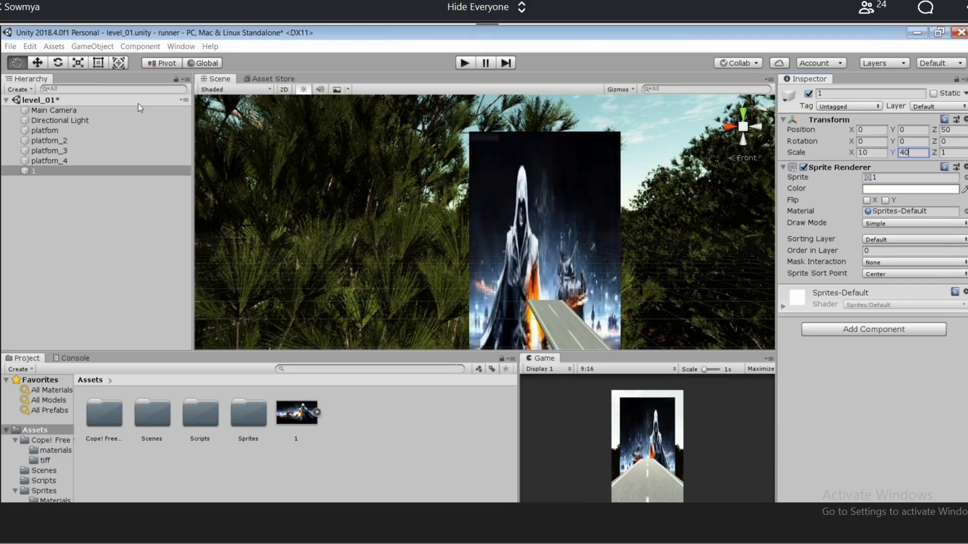
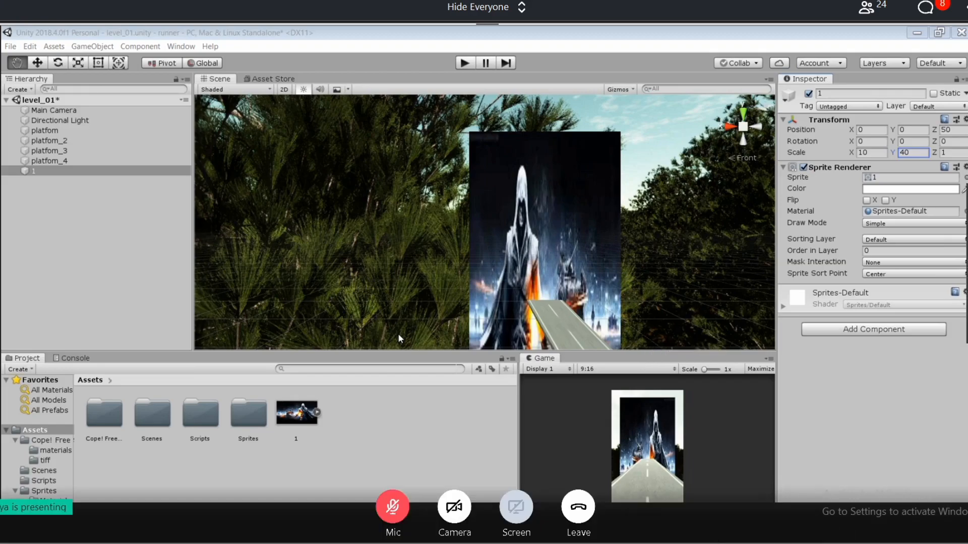
Open the meeting chat, read back through the participants' earlier messages, and close the chat.
left_click(766, 543)
left_click(926, 8)
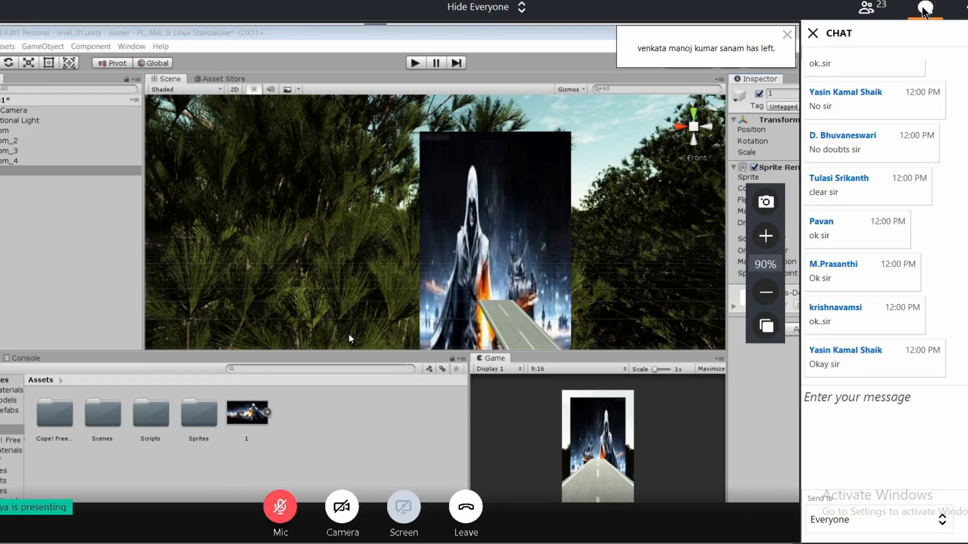
scroll(921, 169, "up", 10)
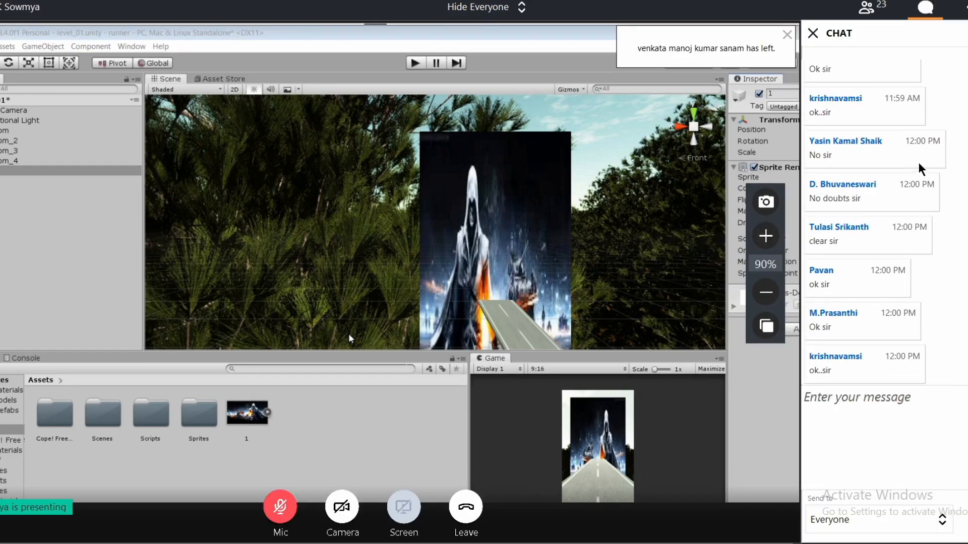
scroll(921, 169, "up", 4)
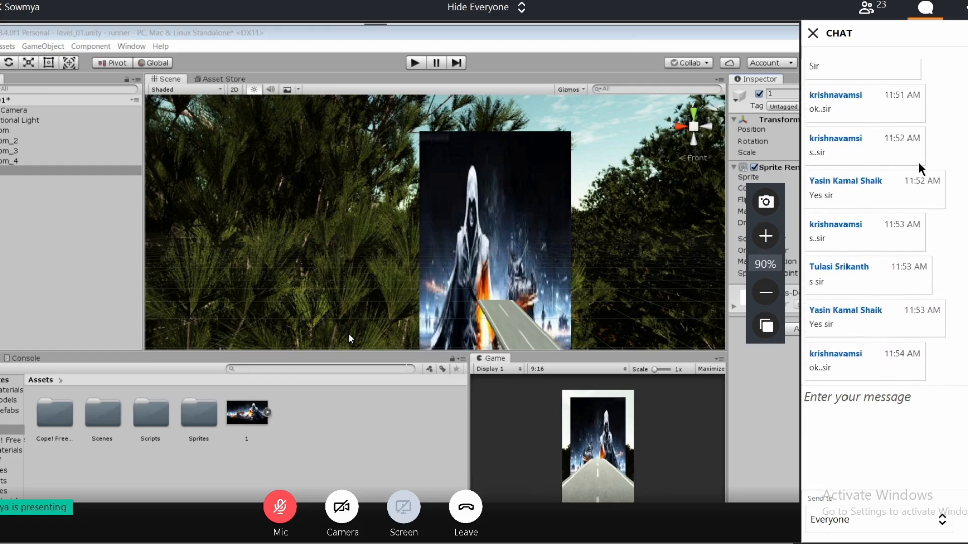
left_click(927, 8)
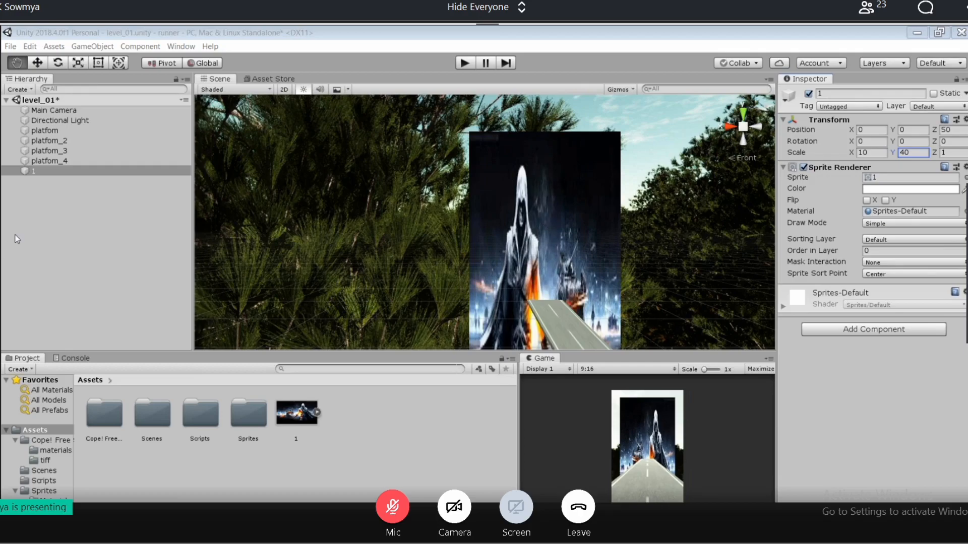
Look inside the Cope! Free Skybox Pack folder and return to the main Assets folder.
double_click(97, 427)
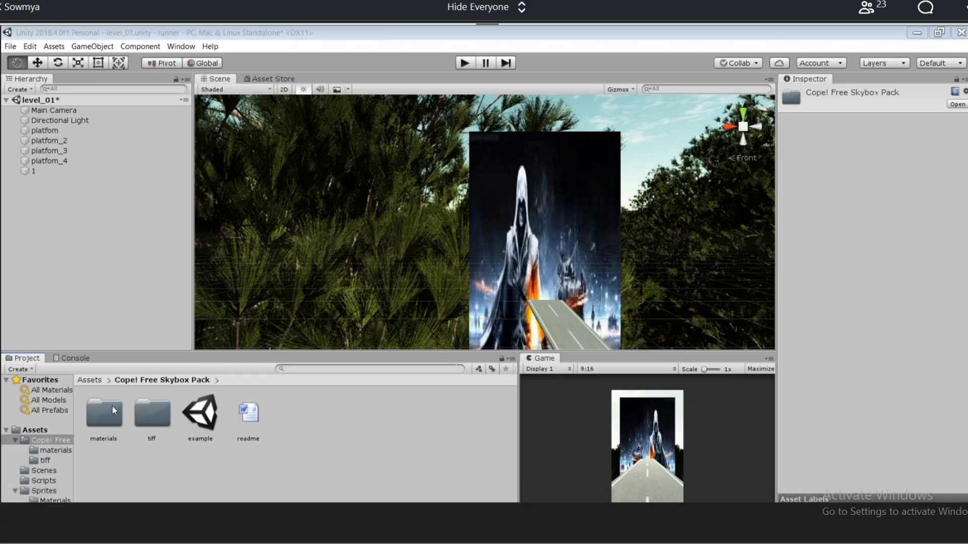
left_click(89, 380)
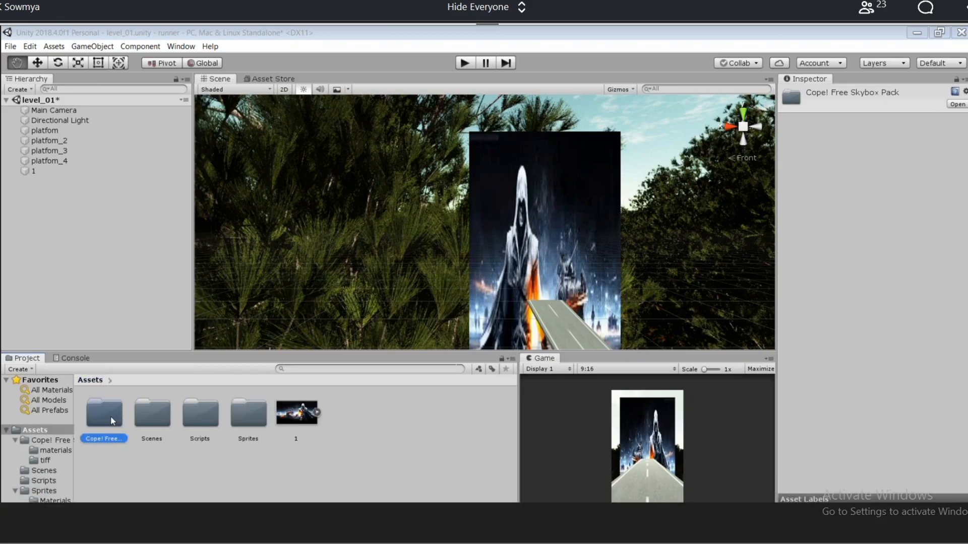